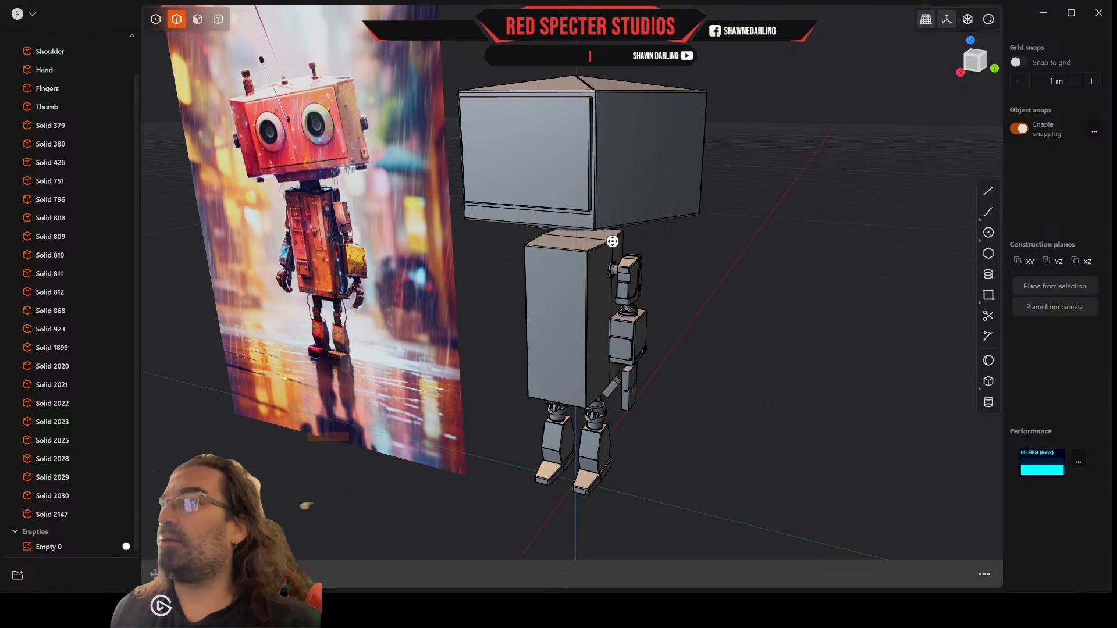
# Step: Inspect the robot's hand and finger blocks and compare them with the hand in the reference image
pyautogui.scroll(3, 615, 241)
pyautogui.moveTo(619, 242); pyautogui.dragTo(611, 271, button='middle')
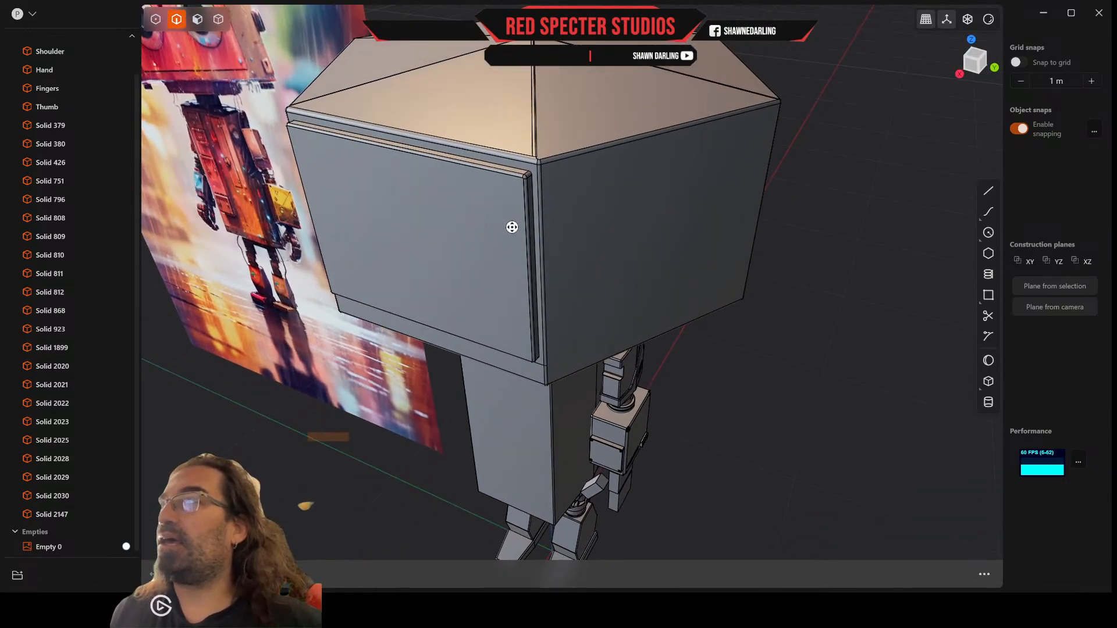
pyautogui.scroll(-3, 512, 227)
pyautogui.moveTo(512, 227); pyautogui.dragTo(464, 191, button='middle')
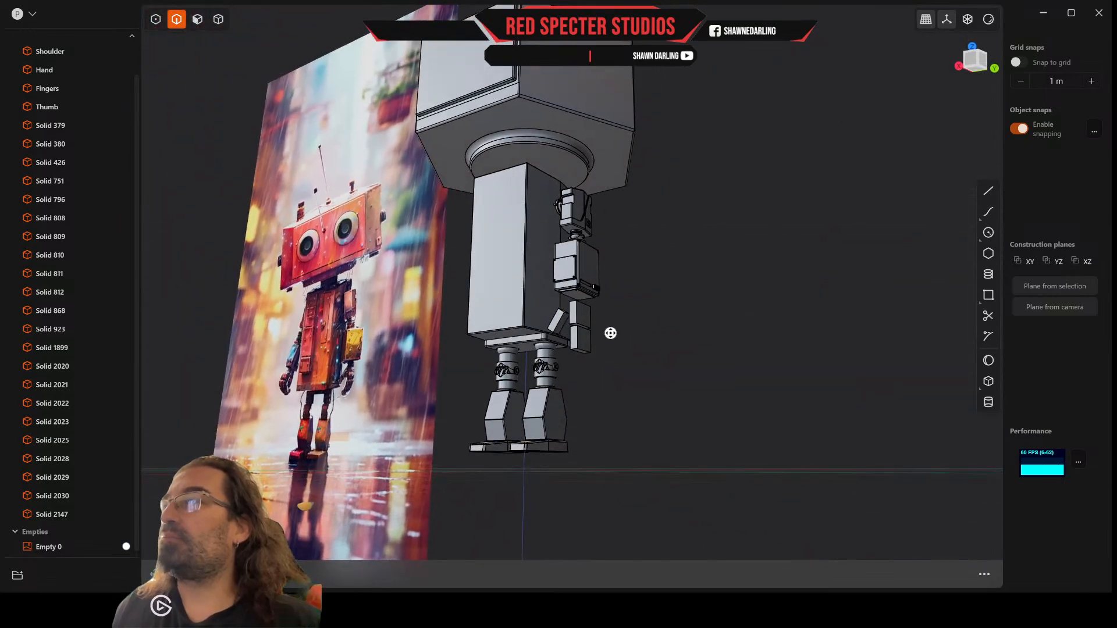
pyautogui.scroll(10, 610, 333)
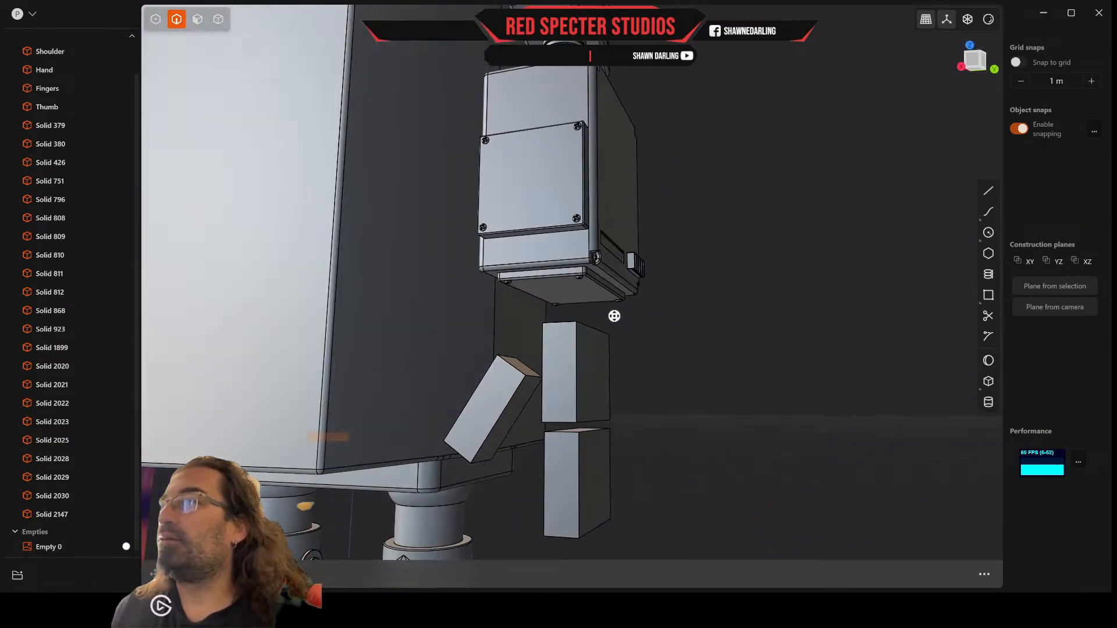
pyautogui.moveTo(614, 316); pyautogui.dragTo(680, 290, button='middle')
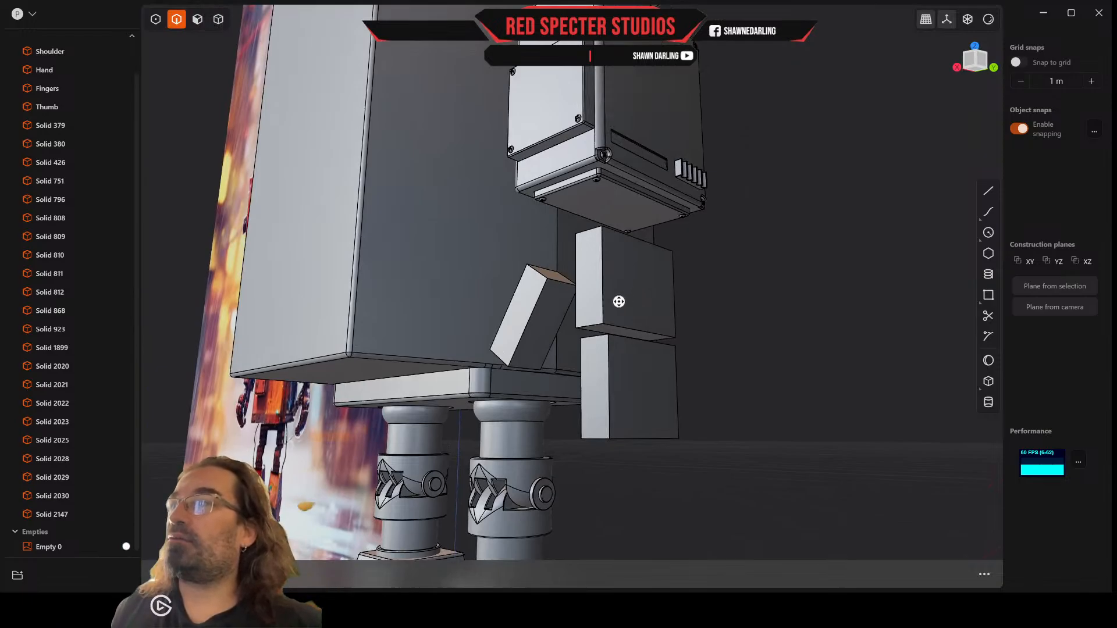
pyautogui.moveTo(369, 228); pyautogui.dragTo(397, 227, button='middle')
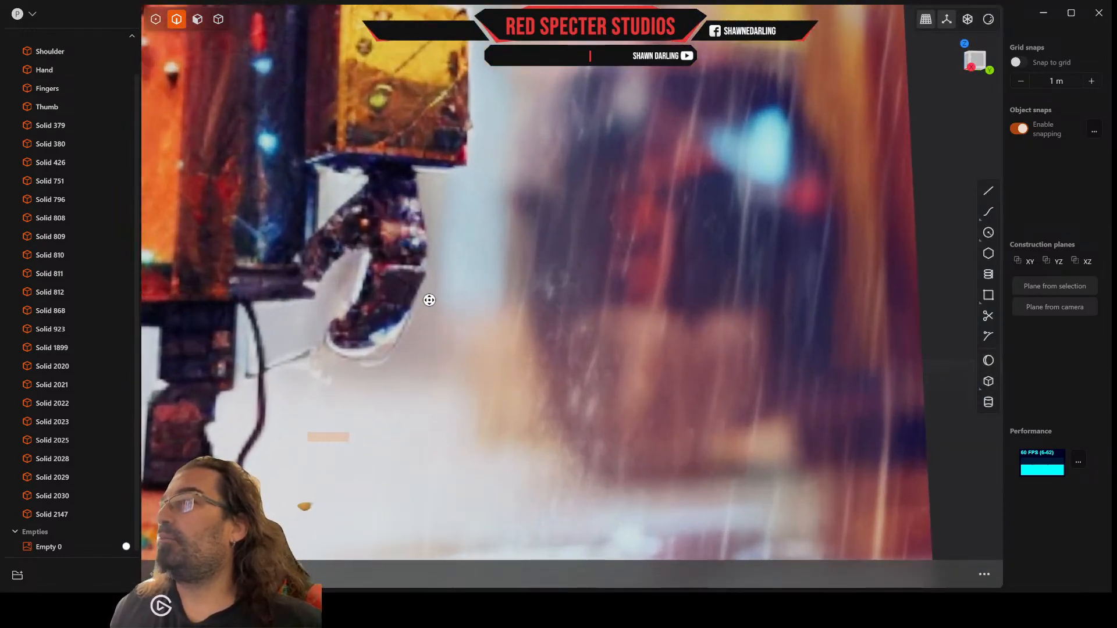
pyautogui.moveTo(429, 301); pyautogui.dragTo(602, 266, button='middle')
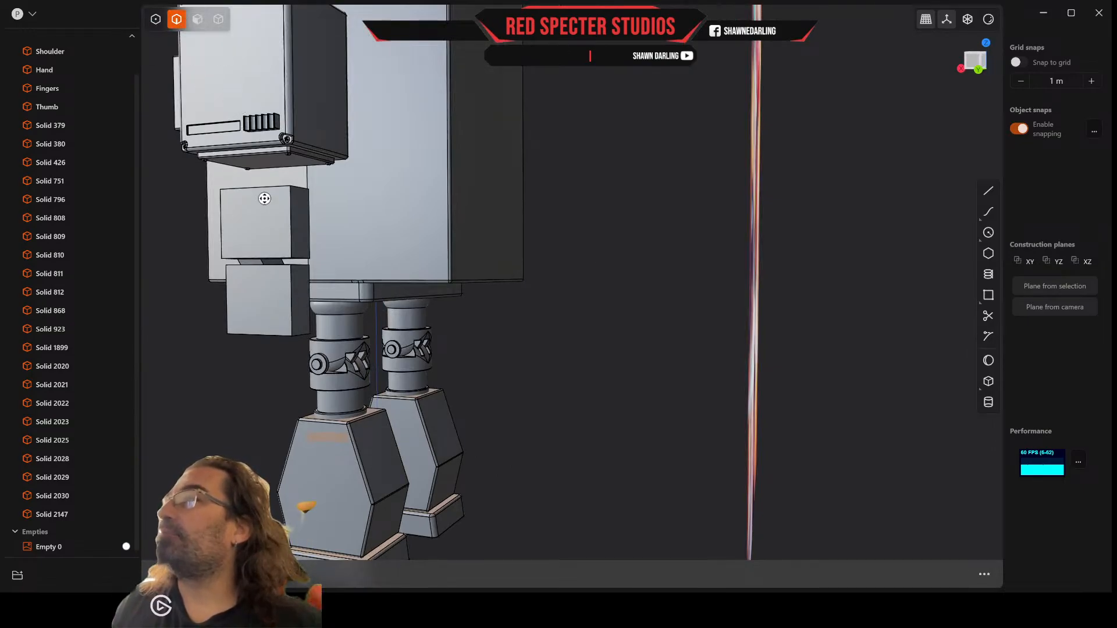
pyautogui.moveTo(260, 223); pyautogui.dragTo(244, 172, button='middle')
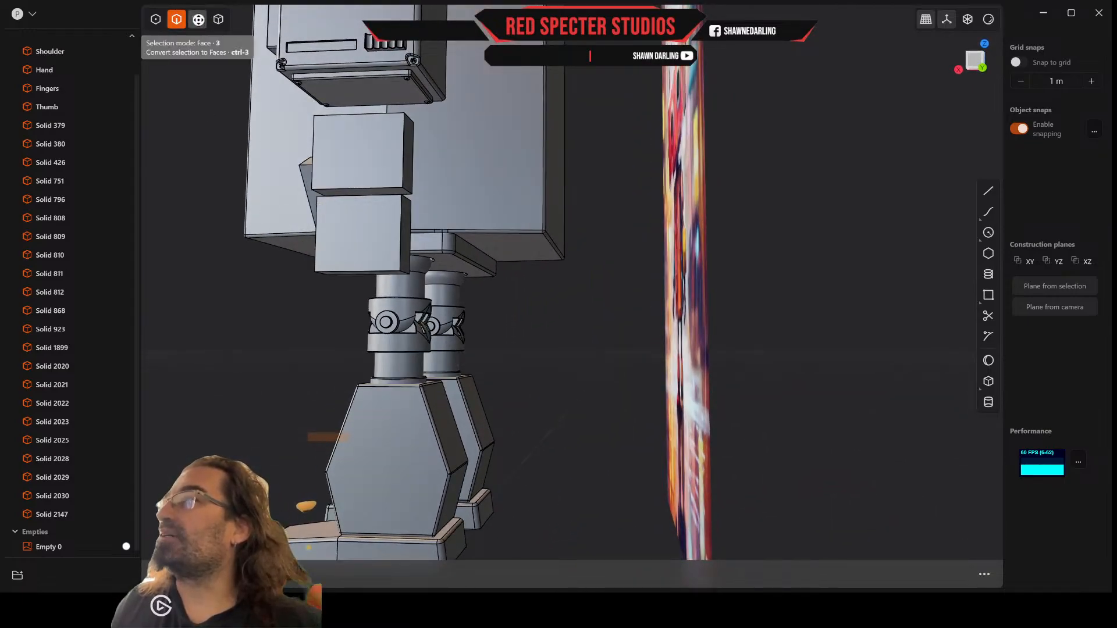
# Step: Offset the side face of the lower finger block inward by about 0.096 m to narrow it
pyautogui.click(199, 19)
pyautogui.click(406, 241)
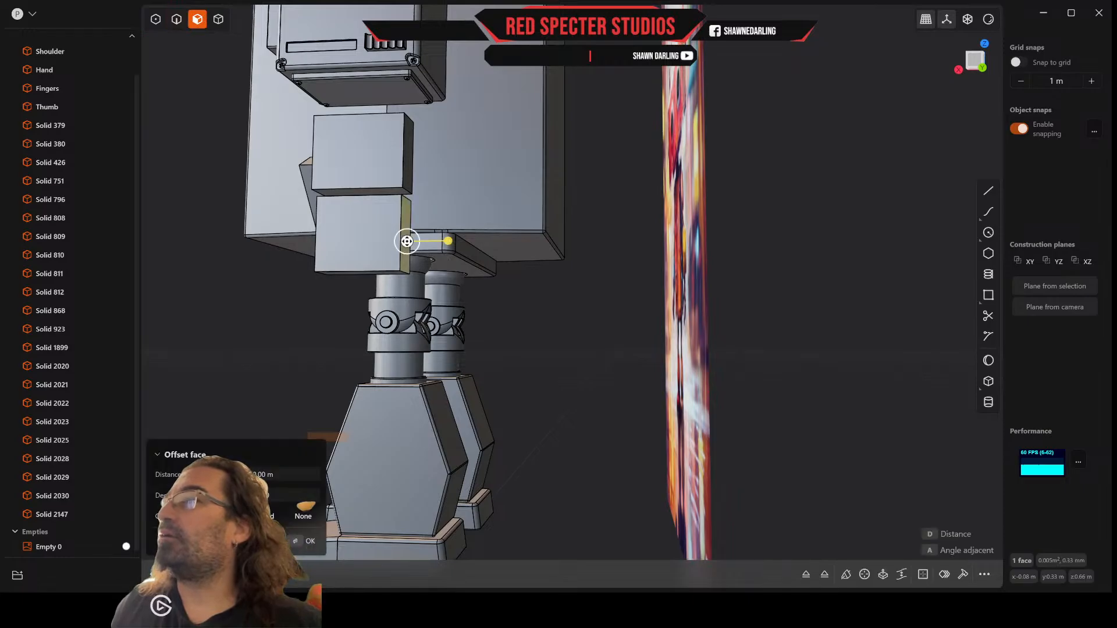
pyautogui.moveTo(451, 244); pyautogui.dragTo(390, 251)
pyautogui.moveTo(387, 248); pyautogui.dragTo(396, 232, button='middle')
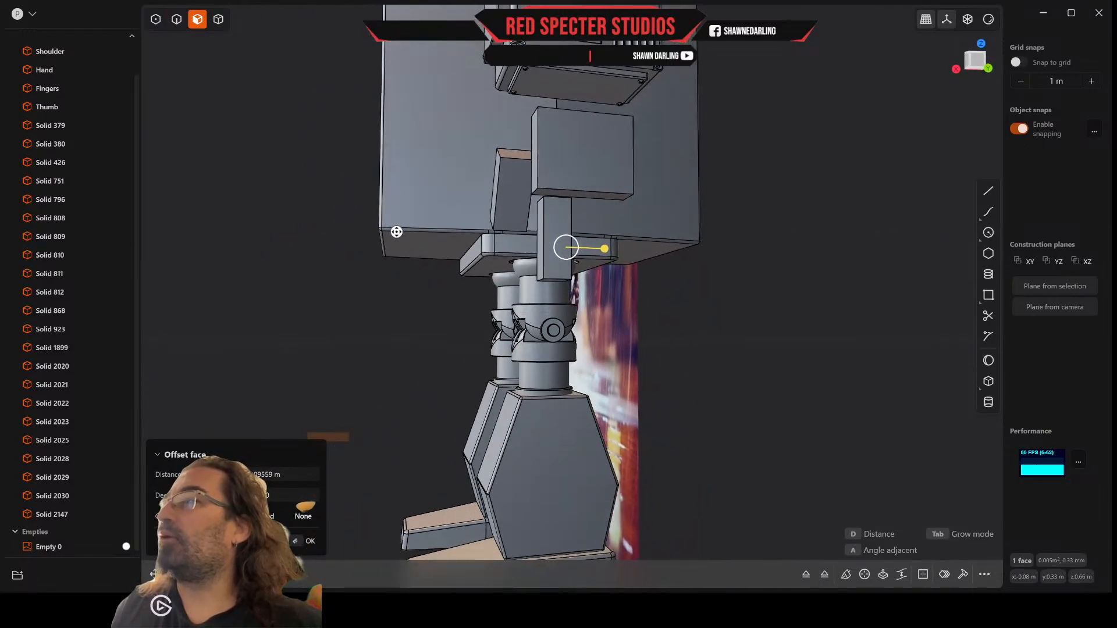
pyautogui.moveTo(576, 244); pyautogui.dragTo(602, 266, button='middle')
pyautogui.scroll(2, 602, 266)
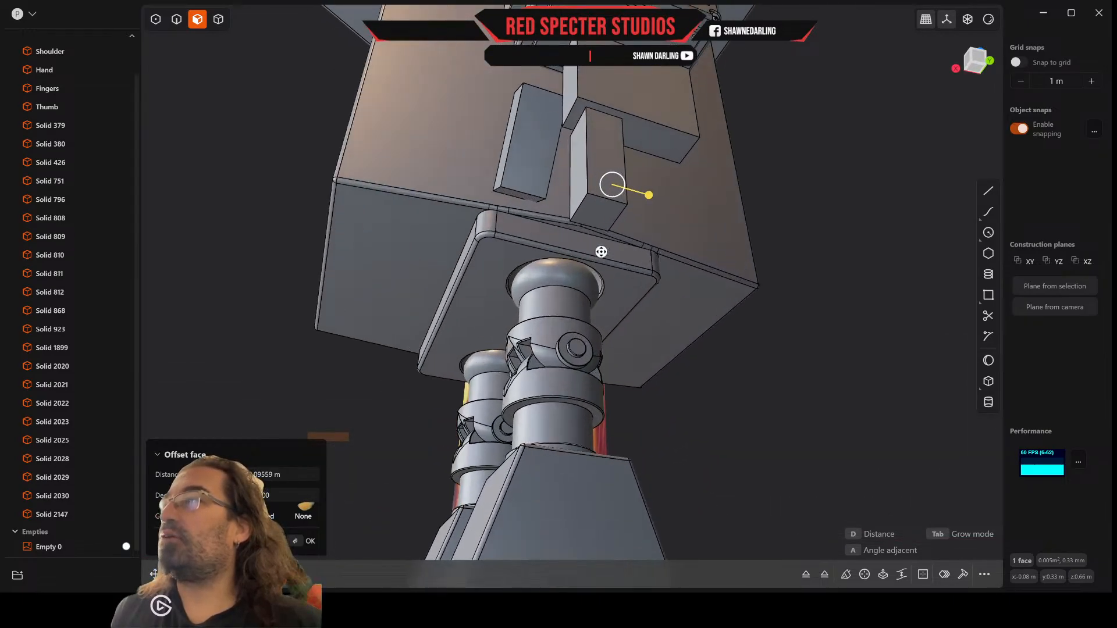
# Step: Offset the bottom face of the lower finger block upward by about 0.068 m to shorten it
pyautogui.click(599, 218)
pyautogui.moveTo(603, 249); pyautogui.dragTo(640, 170)
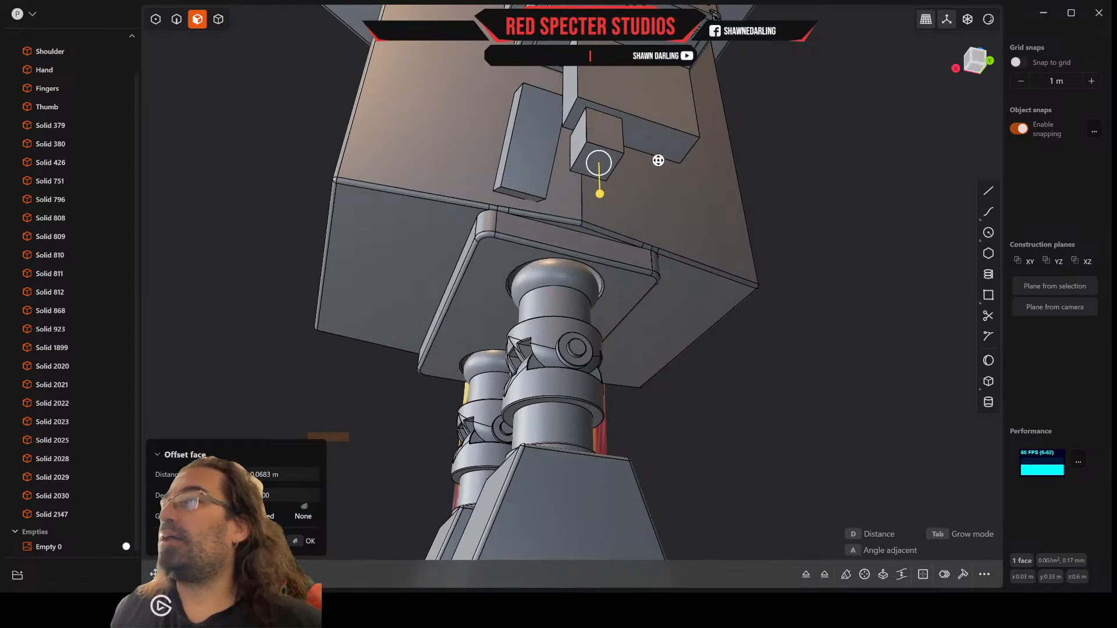
pyautogui.moveTo(657, 161); pyautogui.dragTo(673, 100, button='middle')
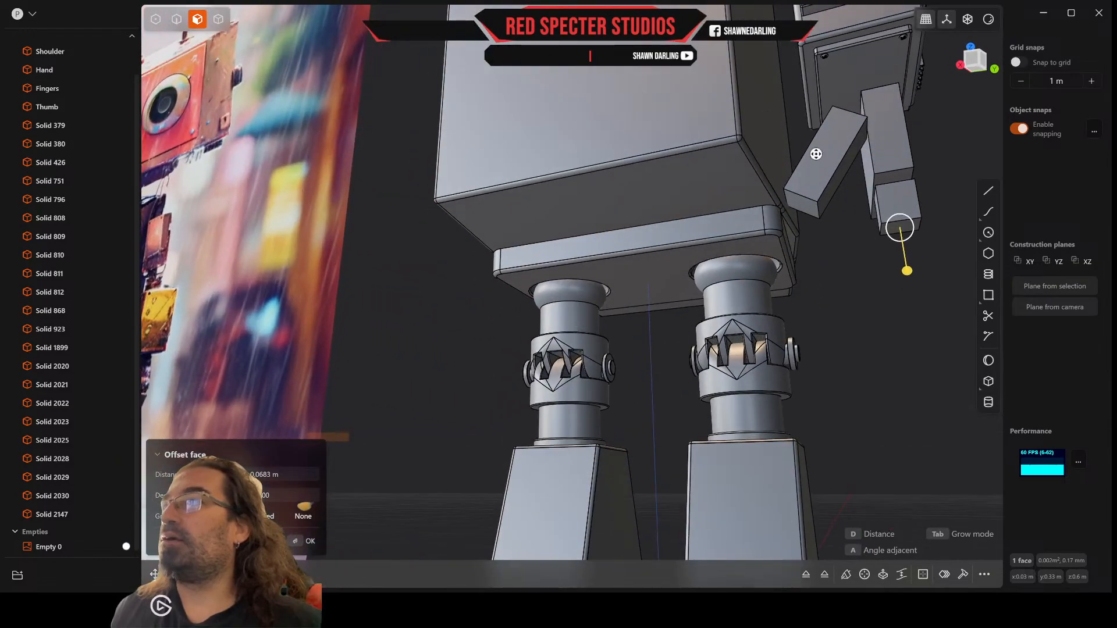
pyautogui.moveTo(816, 154)
pyautogui.mouseDown(button='middle')
pyautogui.moveTo(823, 180)
pyautogui.moveTo(832, 163)
pyautogui.mouseUp(button='middle')
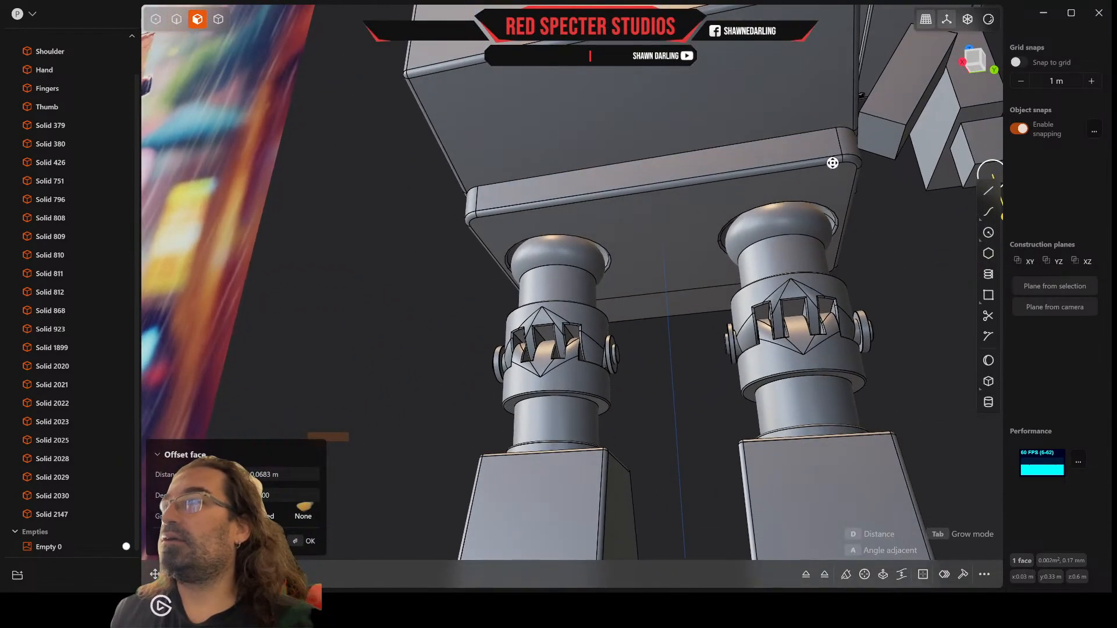
# Step: Offset the lower end face of the angled thumb block inward by about 0.064 m
pyautogui.click(883, 136)
pyautogui.moveTo(868, 171); pyautogui.dragTo(901, 124)
pyautogui.moveTo(900, 123); pyautogui.dragTo(878, 148, button='middle')
pyautogui.moveTo(826, 276); pyautogui.dragTo(827, 261, button='middle')
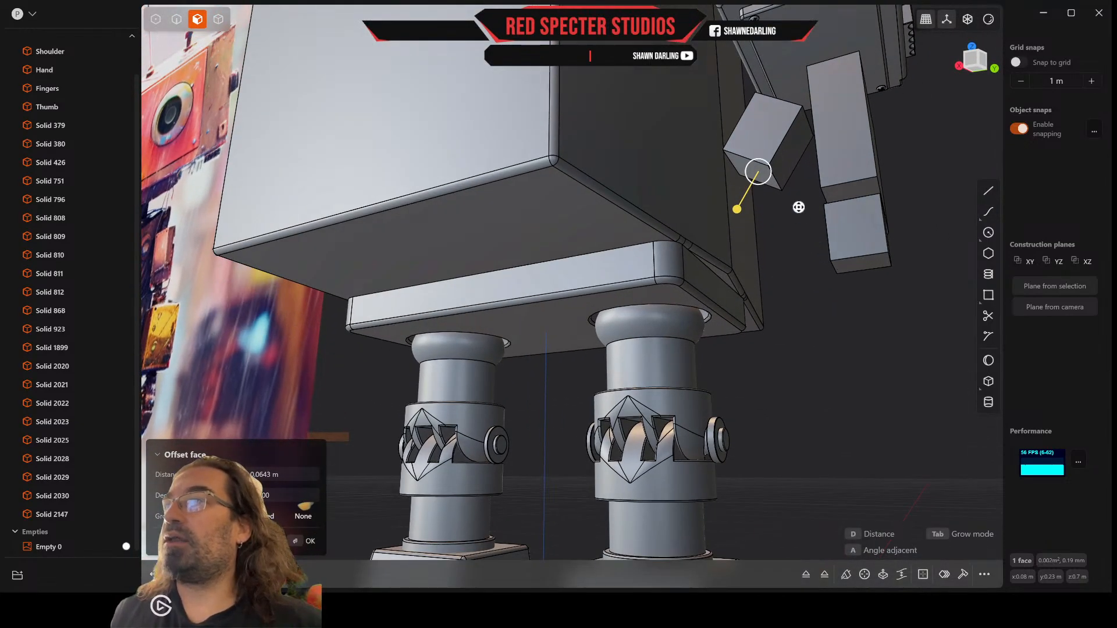
pyautogui.moveTo(798, 207); pyautogui.dragTo(745, 167, button='middle')
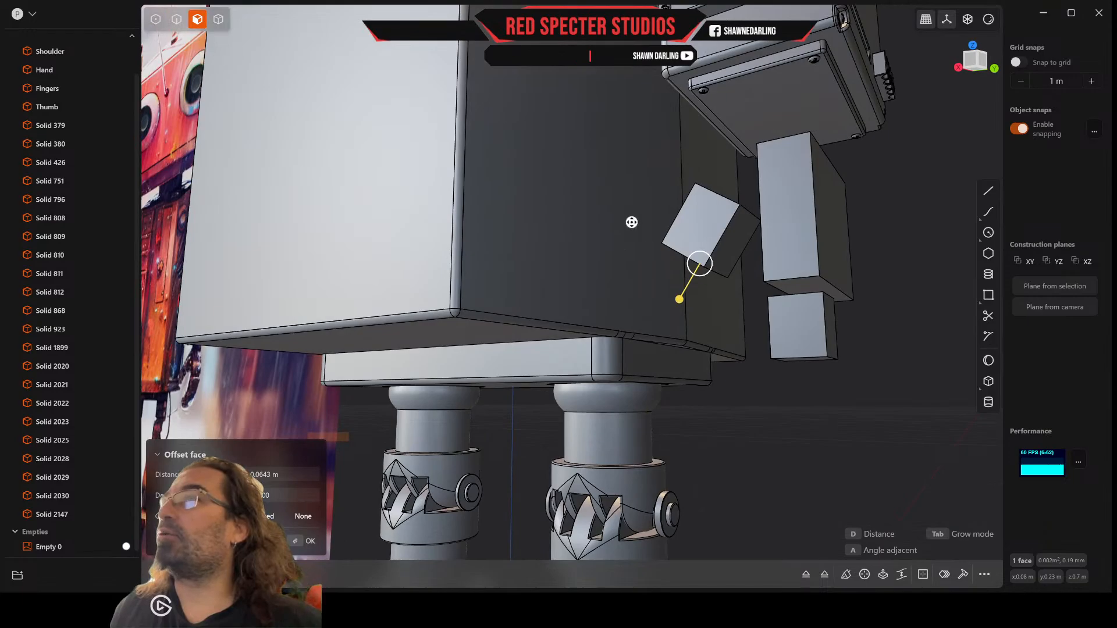
pyautogui.moveTo(667, 222); pyautogui.dragTo(688, 311, button='middle')
pyautogui.rightClick(703, 379)
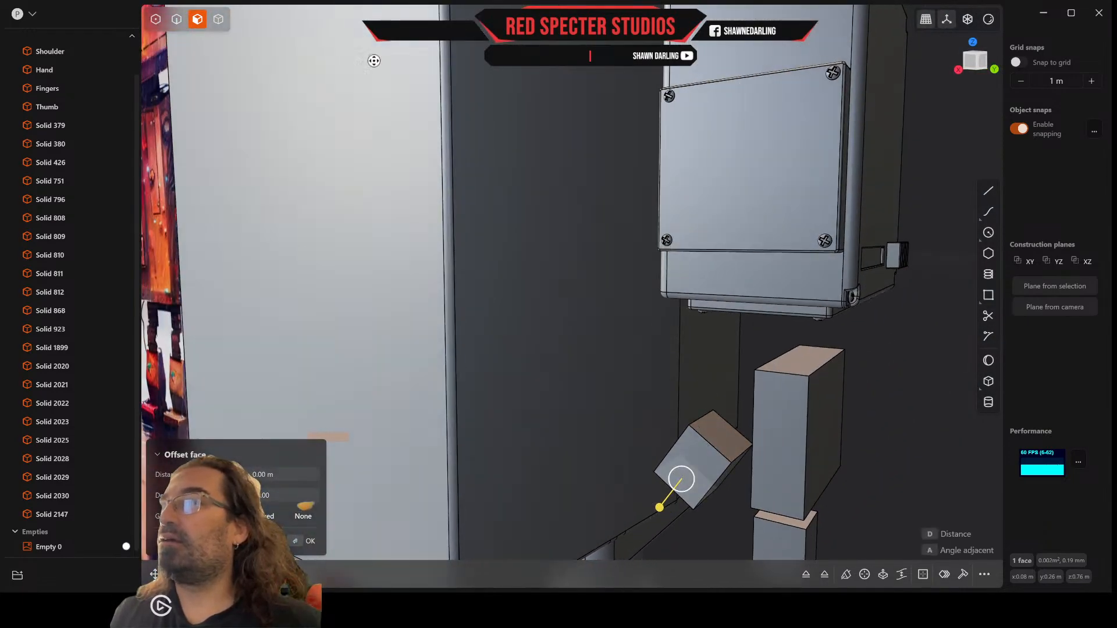
# Step: Select the whole thumb solid and move it along the X axis to about x = 0.03 m
pyautogui.click(223, 23)
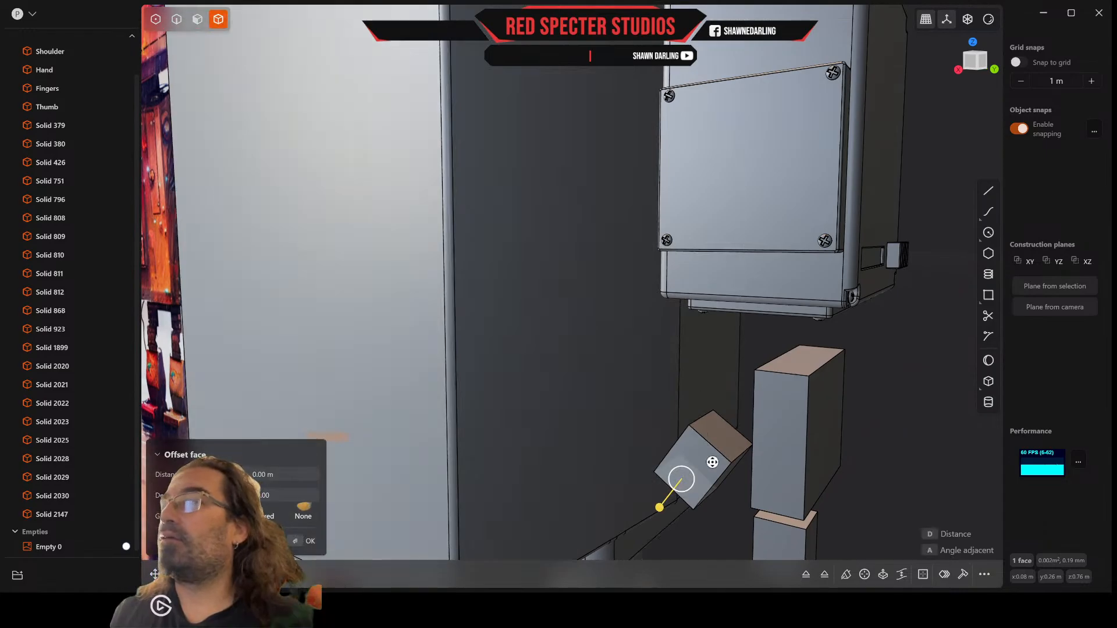
pyautogui.press('Escape')
pyautogui.press('Escape')
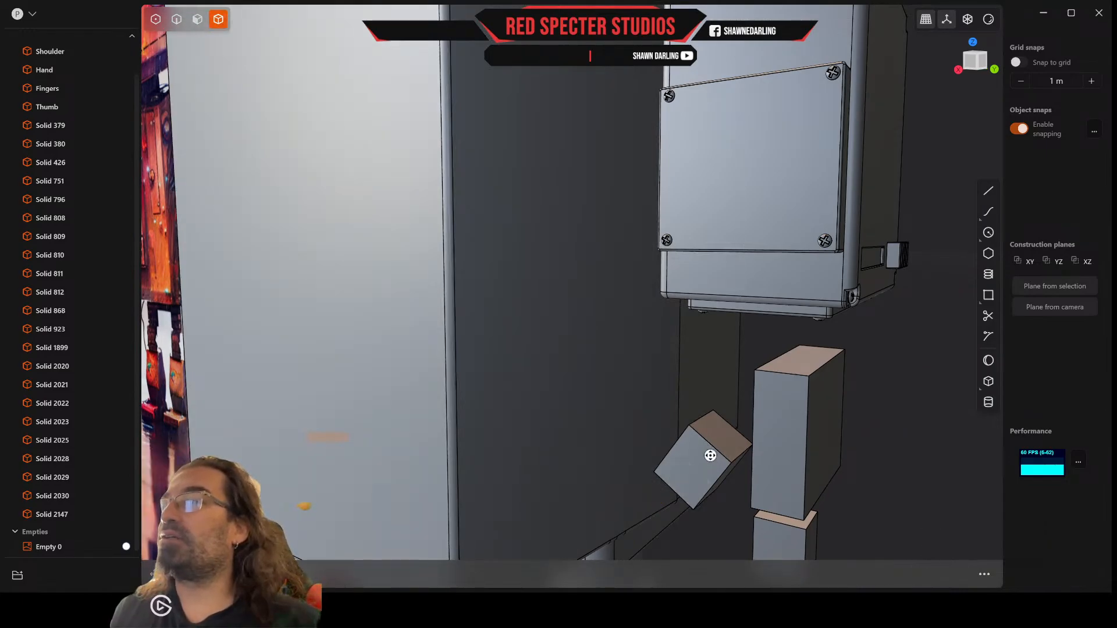
pyautogui.moveTo(721, 449); pyautogui.dragTo(715, 444, button='middle')
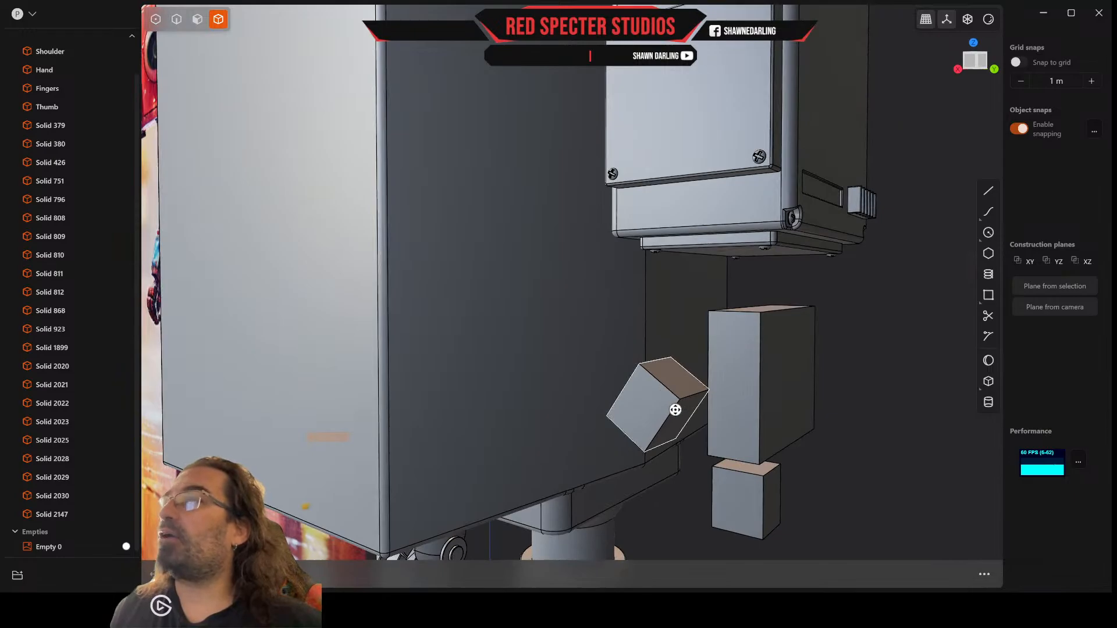
pyautogui.click(676, 408)
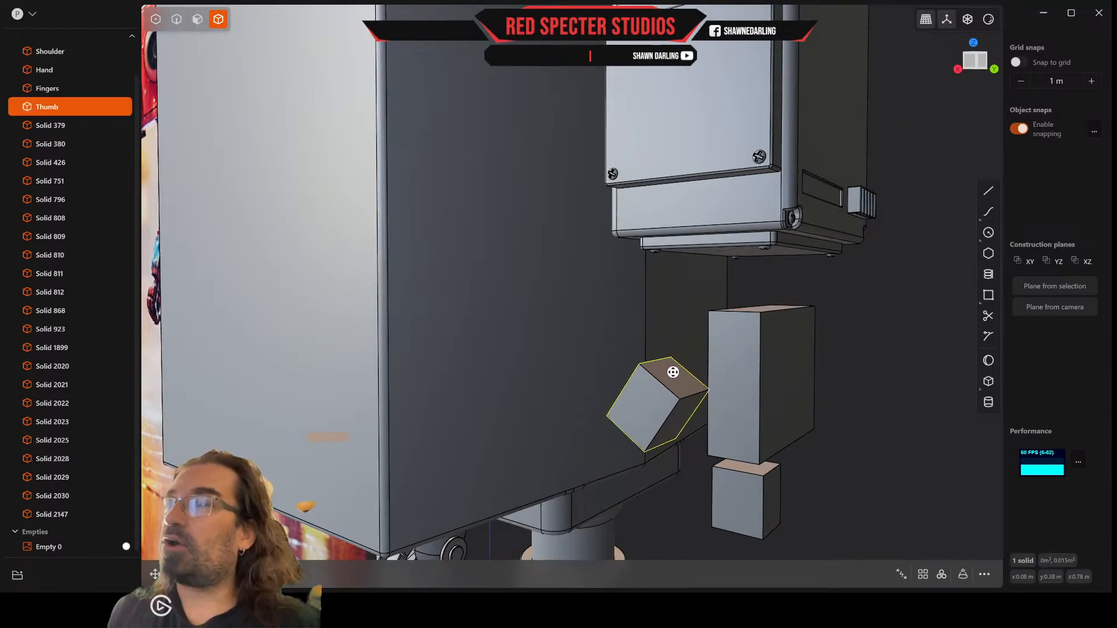
pyautogui.press('g')
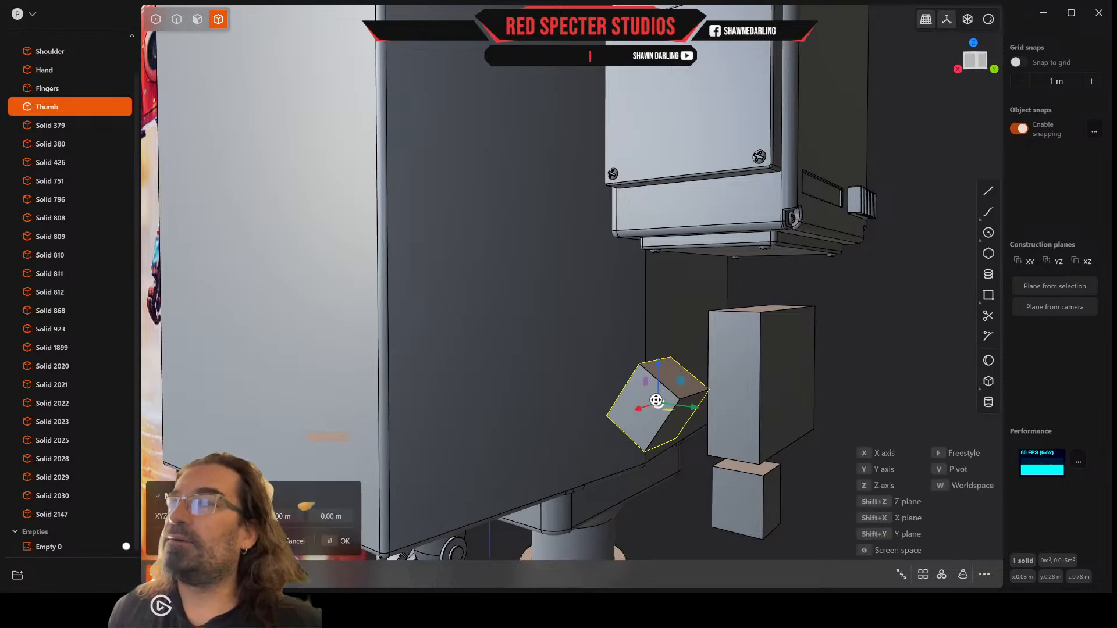
pyautogui.moveTo(639, 409); pyautogui.dragTo(668, 393)
pyautogui.moveTo(668, 393); pyautogui.dragTo(699, 412, button='middle')
pyautogui.scroll(-5, 698, 412)
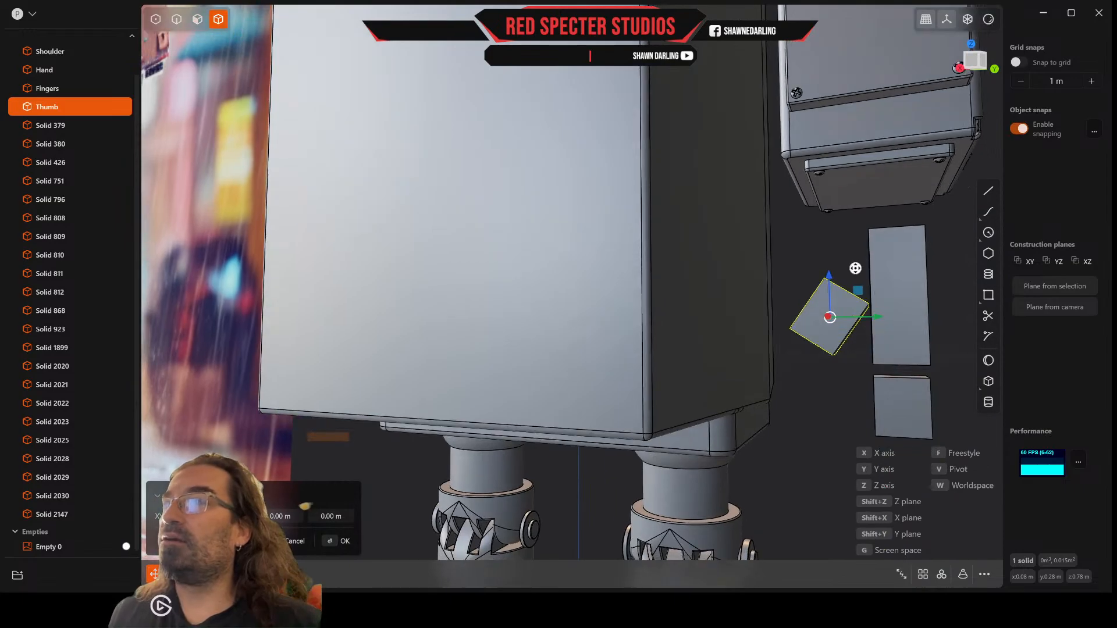
pyautogui.moveTo(835, 278); pyautogui.dragTo(740, 211, button='middle')
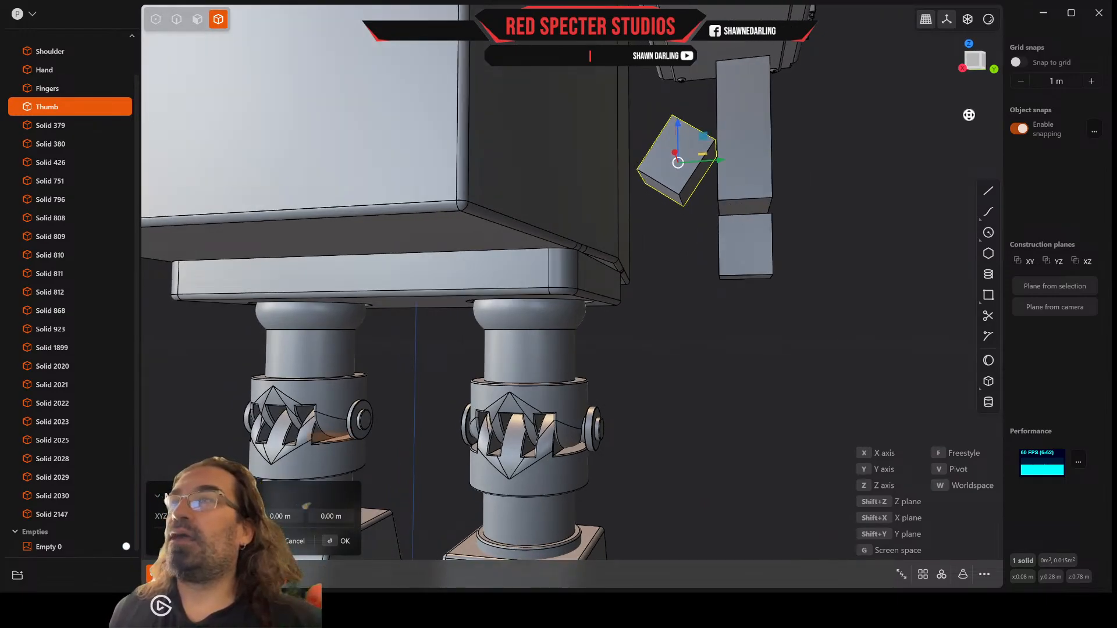
# Step: Draw a two-point circle of about 0.02 m radius between the upper corners of the thumb block, viewed face-on
pyautogui.click(978, 61)
pyautogui.scroll(3, 601, 217)
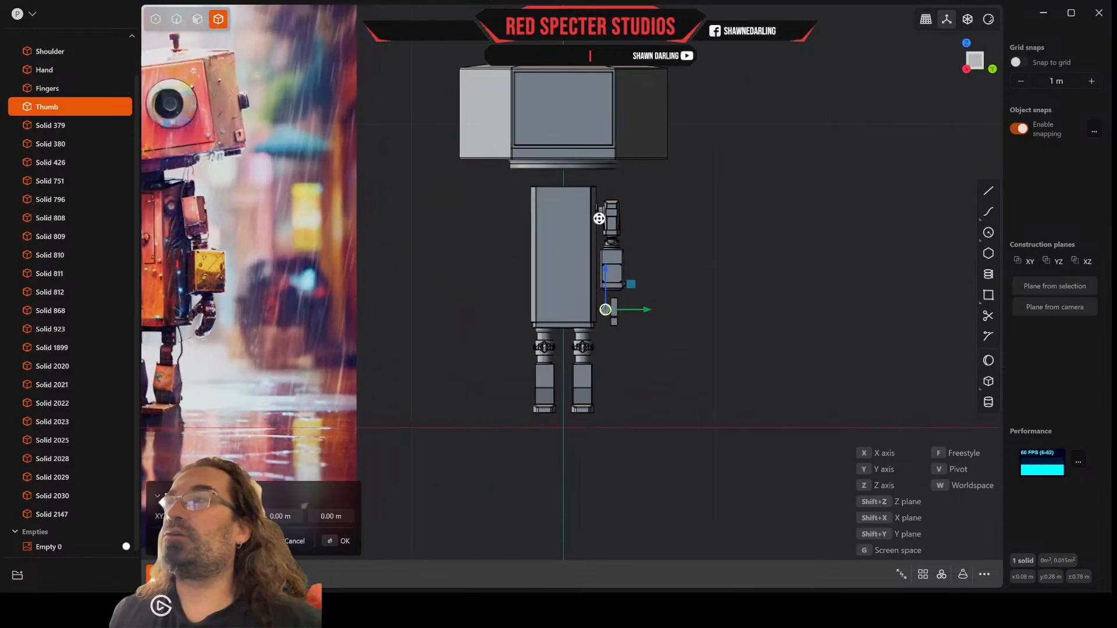
pyautogui.scroll(6, 596, 321)
pyautogui.scroll(10, 605, 309)
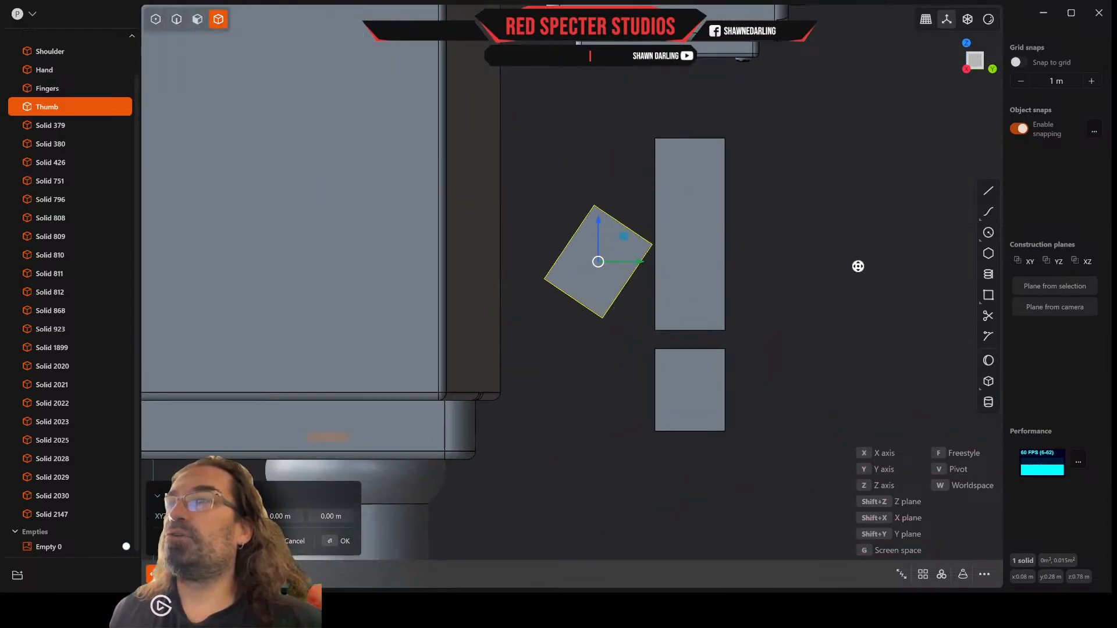
pyautogui.click(988, 232)
pyautogui.scroll(3, 639, 256)
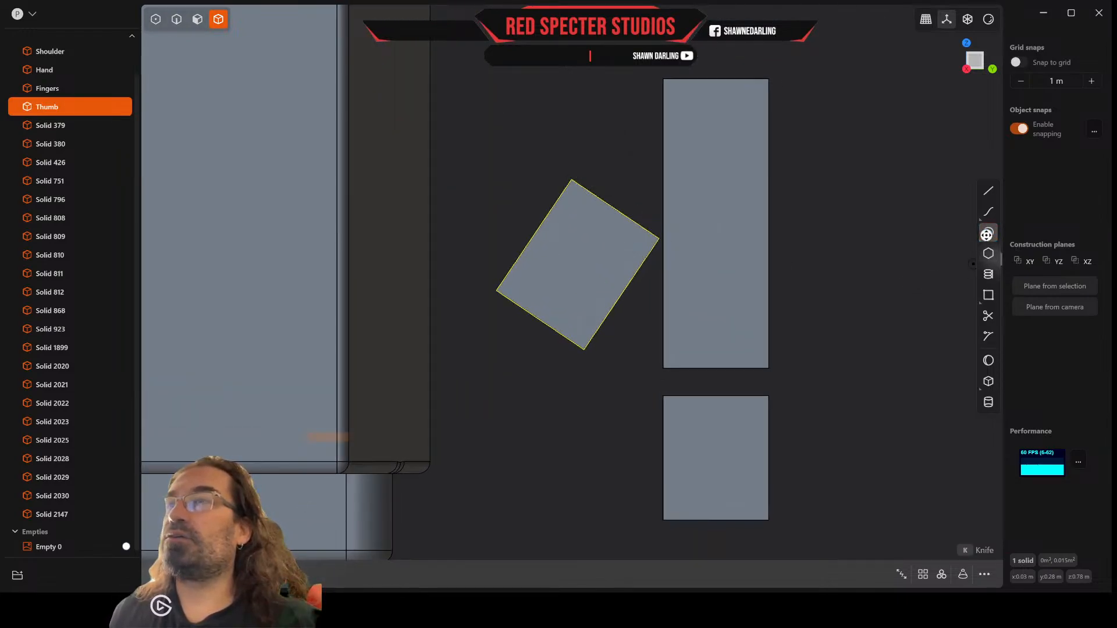
pyautogui.moveTo(979, 230)
pyautogui.click(963, 210)
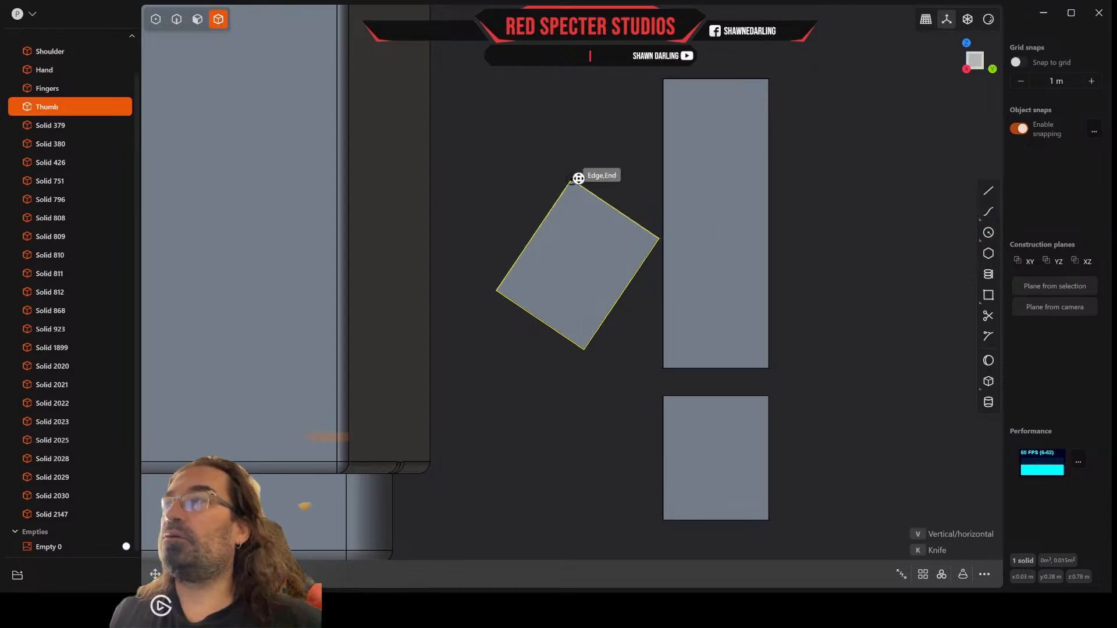
pyautogui.click(577, 178)
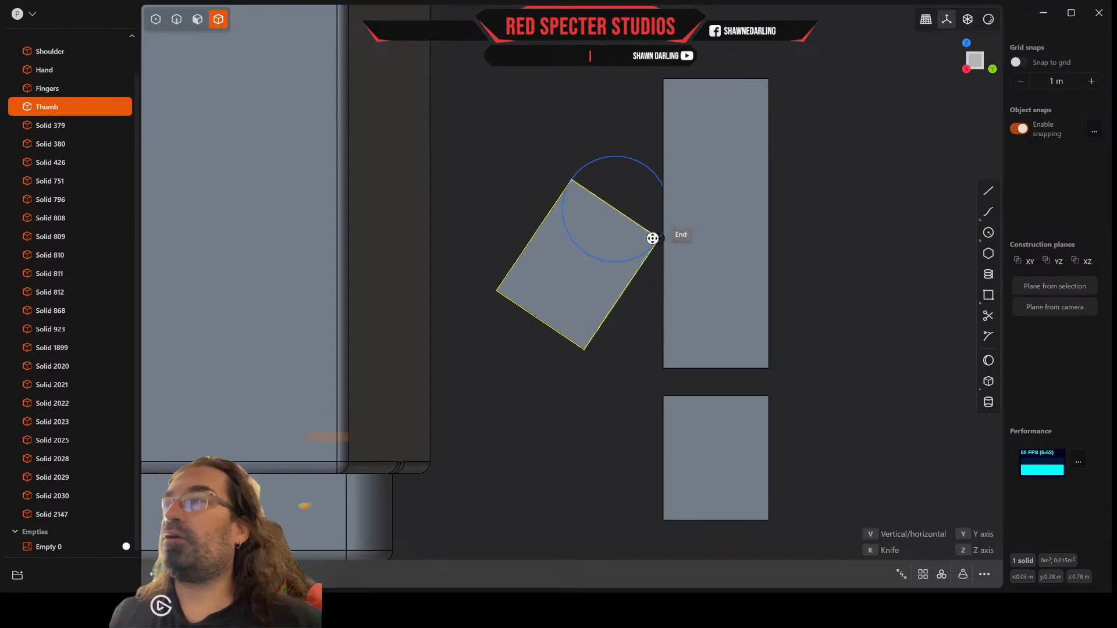
pyautogui.scroll(4, 652, 238)
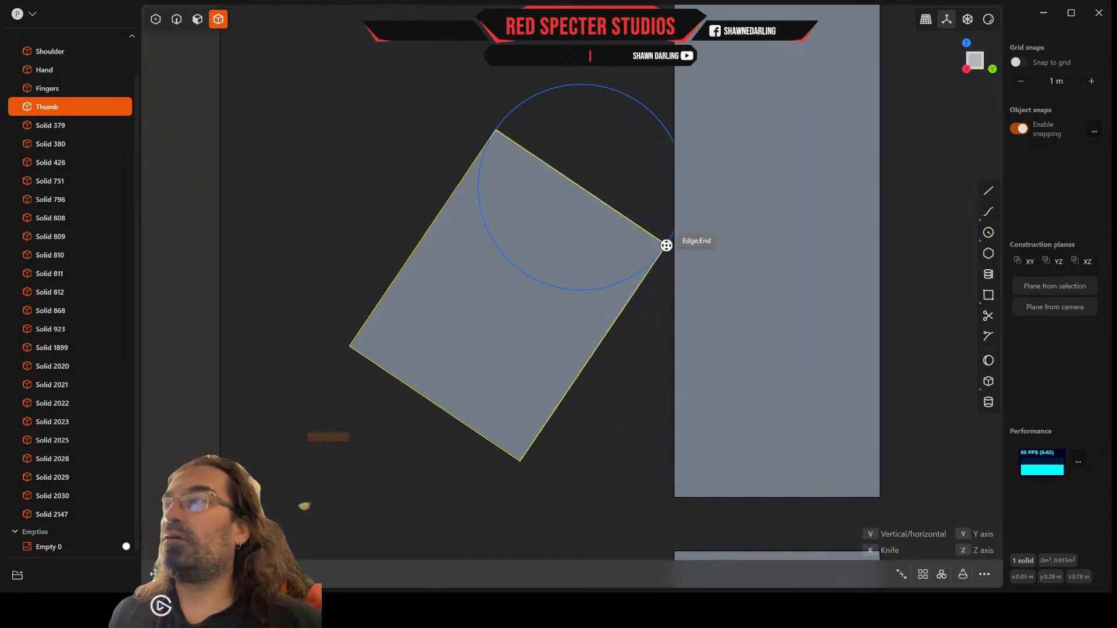
pyautogui.scroll(2, 666, 245)
pyautogui.click(666, 247)
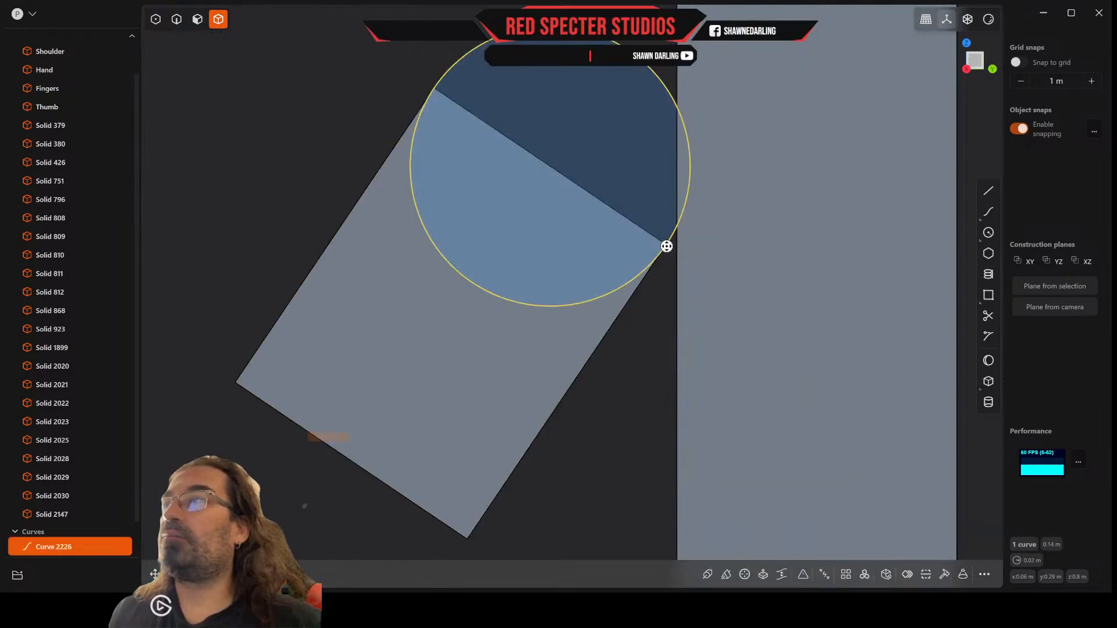
# Step: Extrude the half-circle region at the thumb's upper end back along the block's depth and join it to the thumb solid
pyautogui.scroll(-10, 667, 245)
pyautogui.moveTo(646, 260); pyautogui.dragTo(684, 258, button='middle')
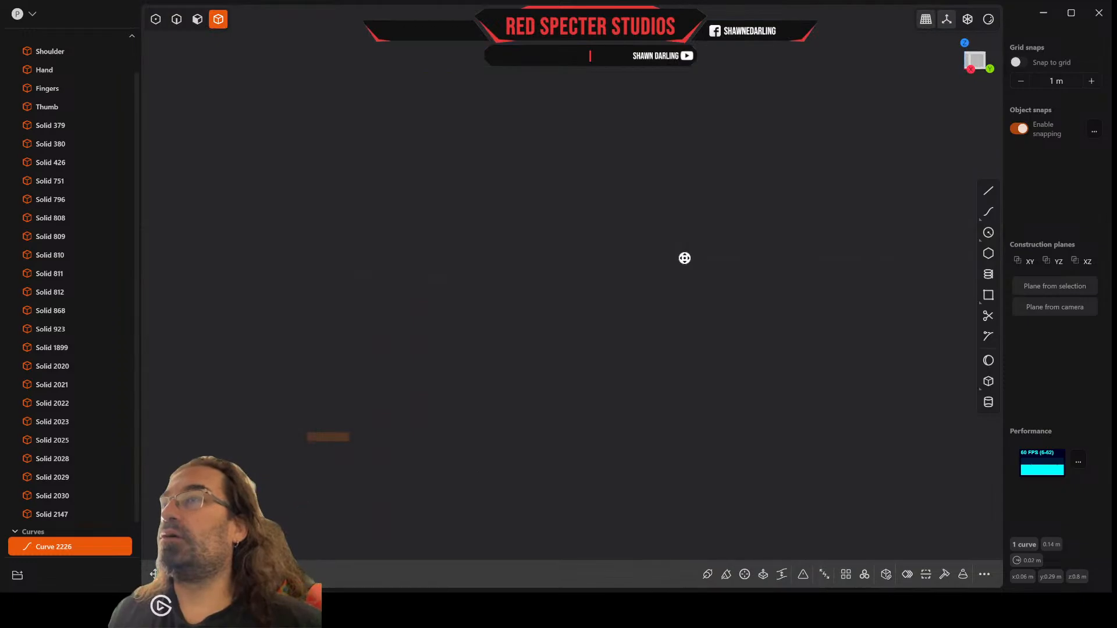
pyautogui.scroll(10, 684, 257)
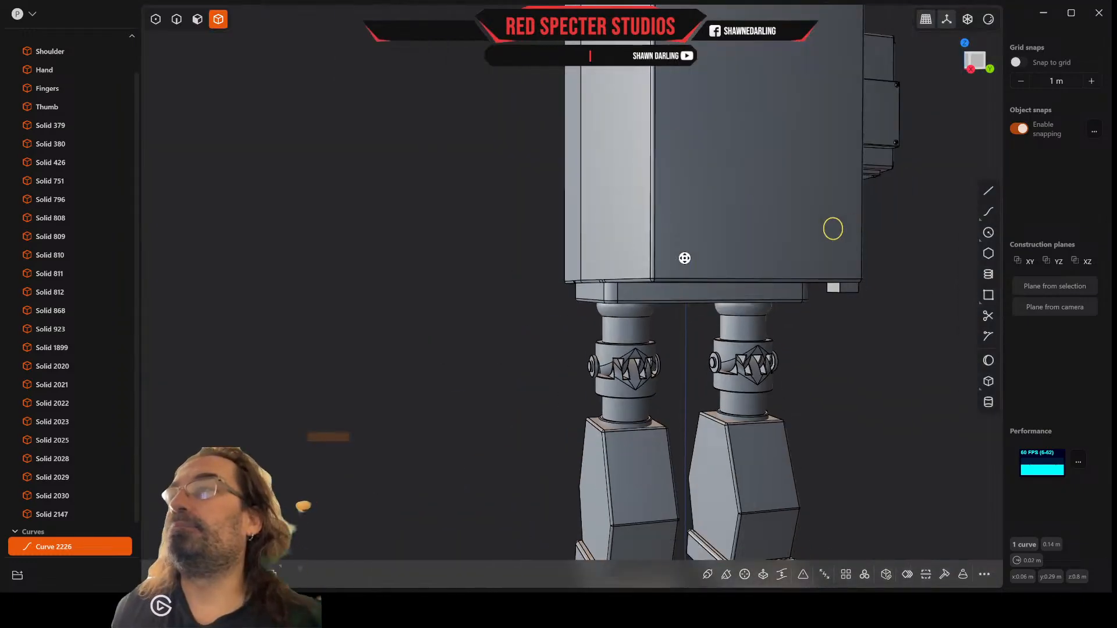
pyautogui.moveTo(695, 276); pyautogui.dragTo(640, 296, button='middle')
pyautogui.scroll(5, 612, 315)
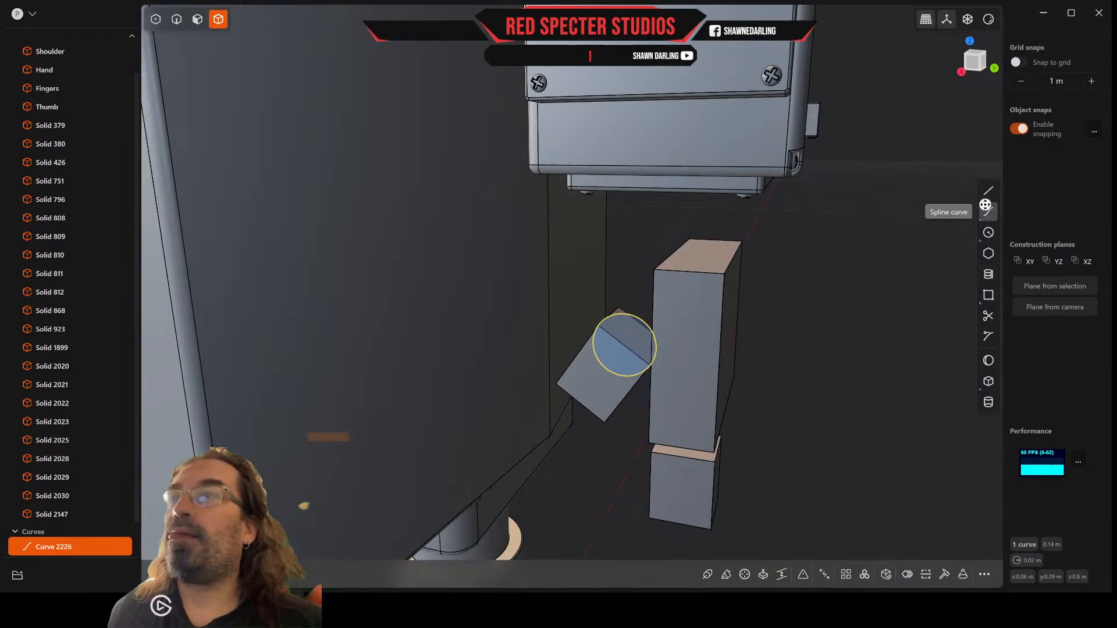
pyautogui.click(197, 19)
pyautogui.click(636, 341)
pyautogui.press('e')
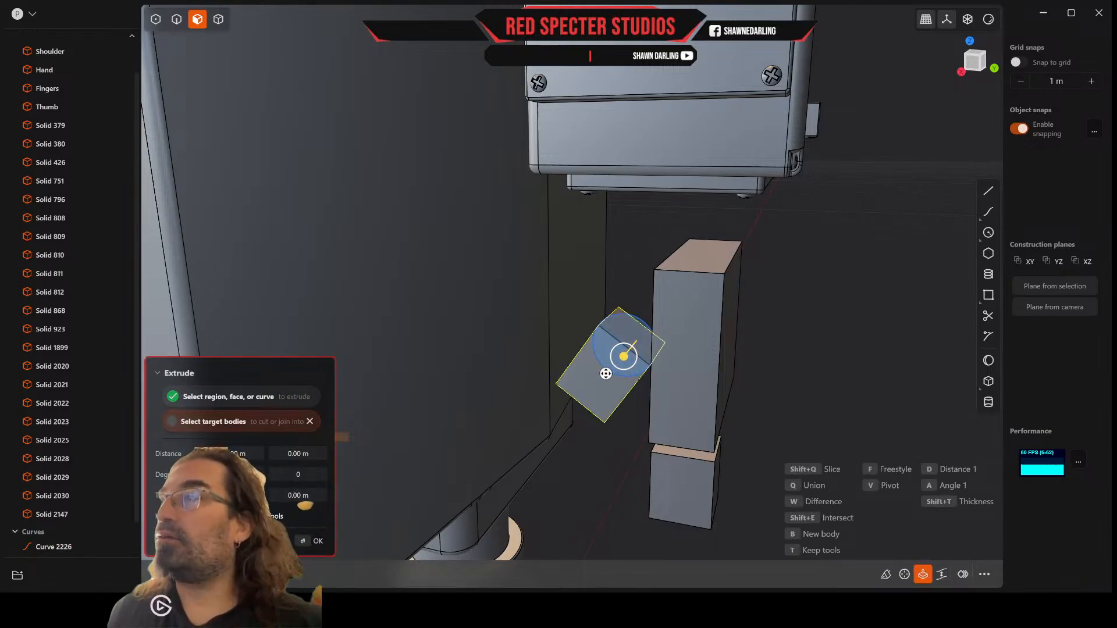
pyautogui.moveTo(625, 357); pyautogui.dragTo(644, 318)
pyautogui.moveTo(636, 326); pyautogui.dragTo(647, 345, button='middle')
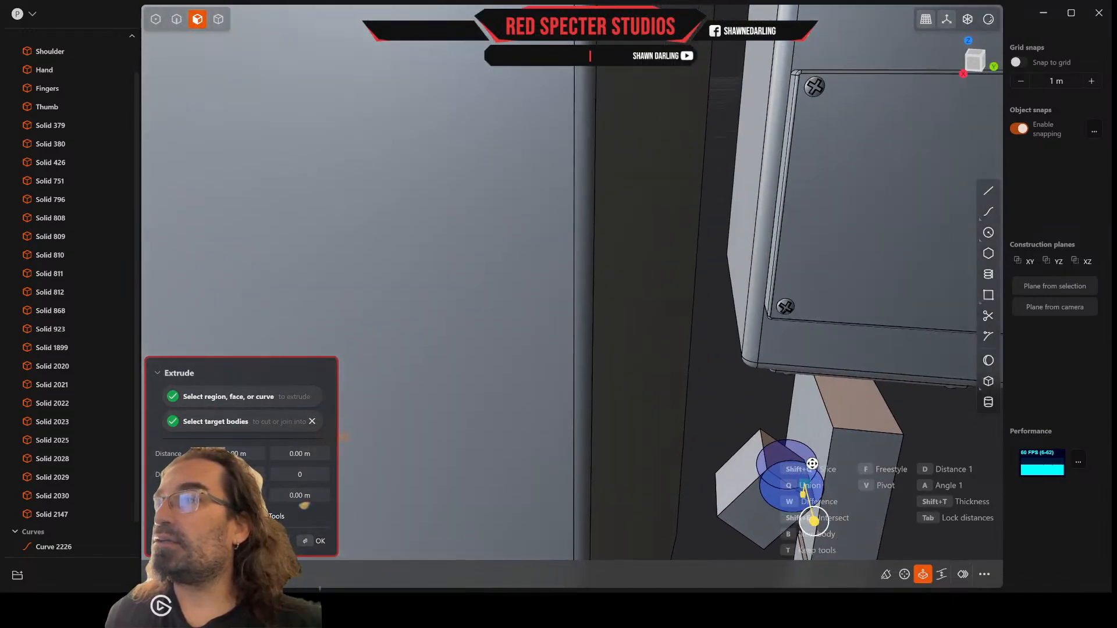
pyautogui.moveTo(815, 523); pyautogui.dragTo(776, 438)
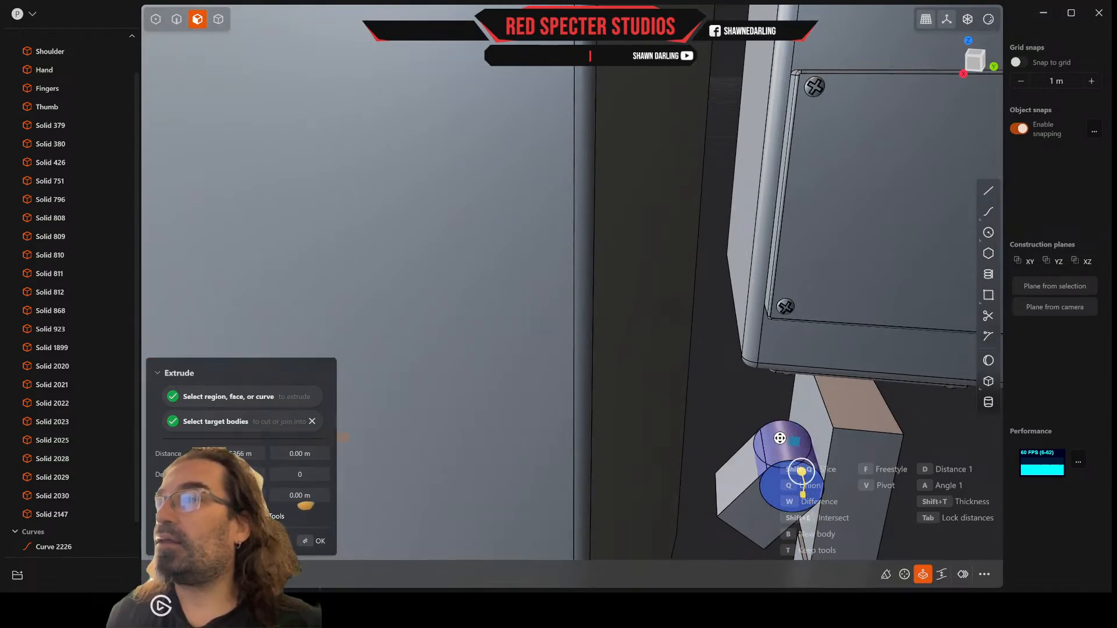
pyautogui.press('Return')
pyautogui.moveTo(779, 438); pyautogui.dragTo(763, 418, button='middle')
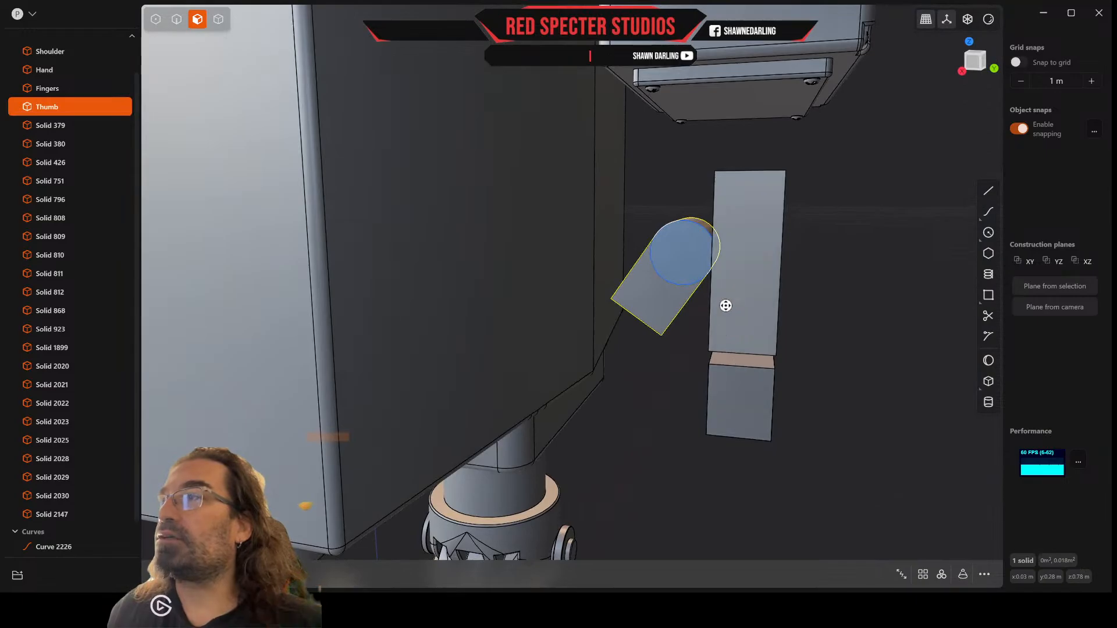
# Step: Scale the thumb's lower end face uniformly to about 0.949
pyautogui.moveTo(726, 306); pyautogui.dragTo(716, 265, button='middle')
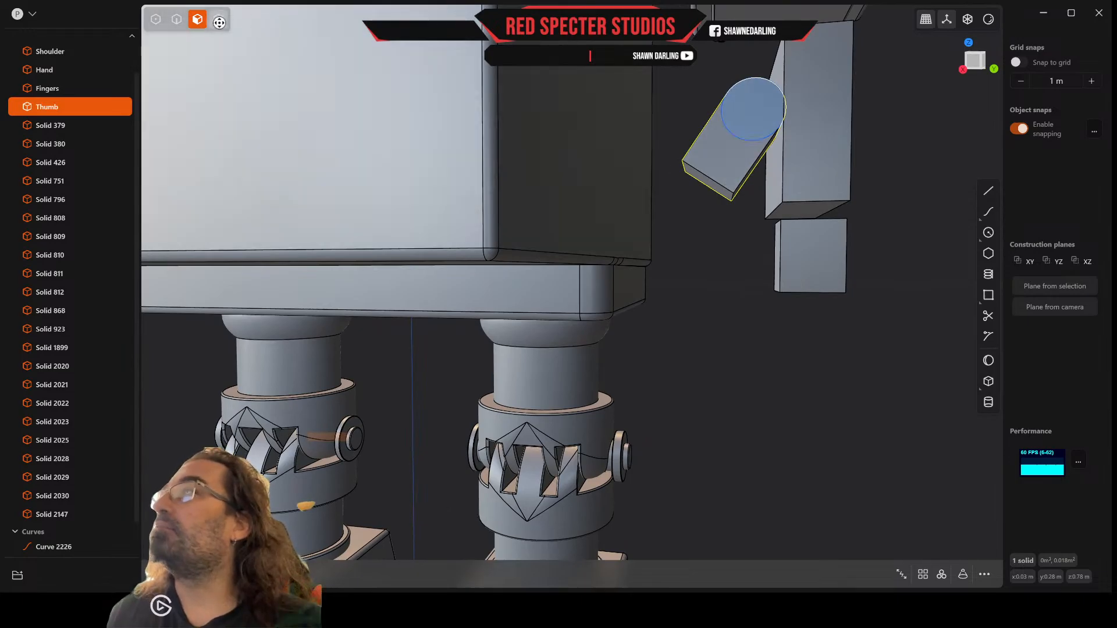
pyautogui.click(714, 186)
pyautogui.scroll(5, 714, 185)
pyautogui.moveTo(714, 186); pyautogui.dragTo(712, 183, button='right')
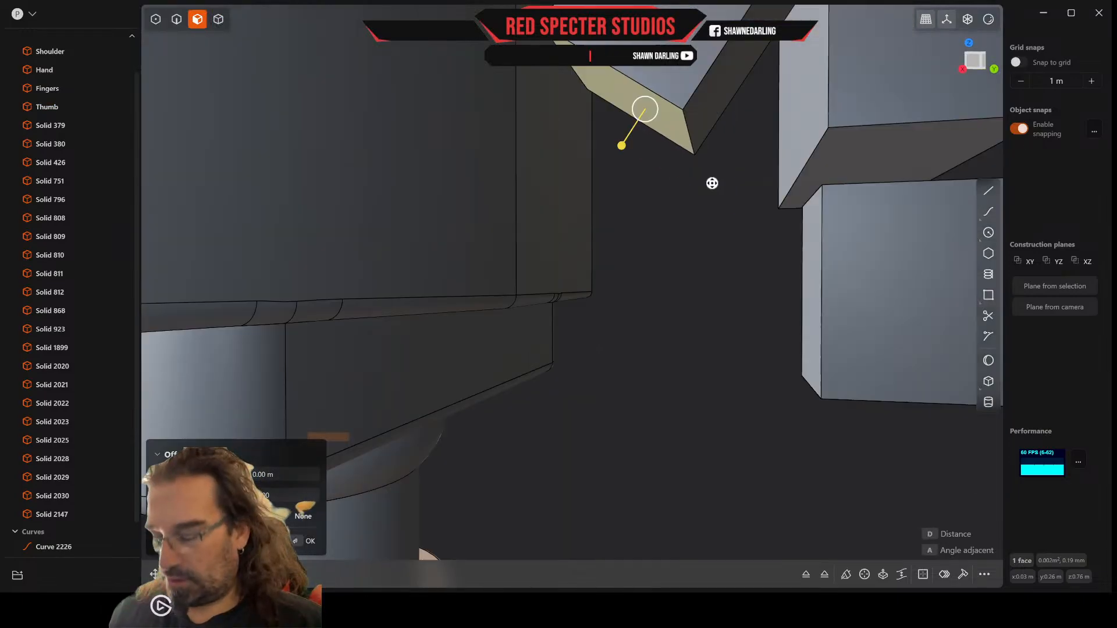
pyautogui.press('s')
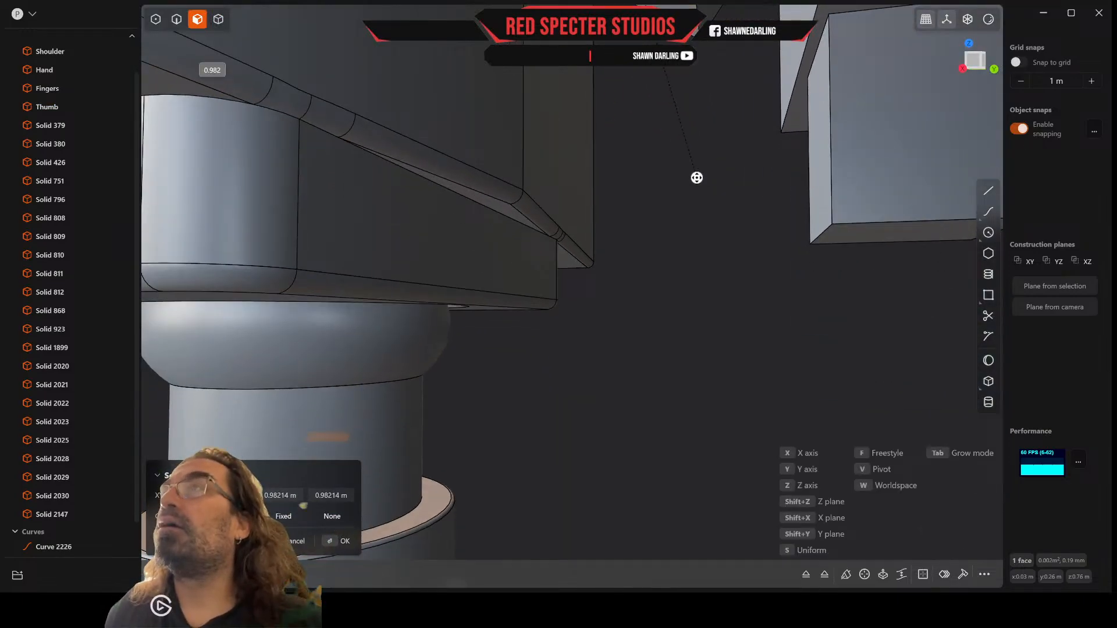
pyautogui.scroll(-4, 715, 167)
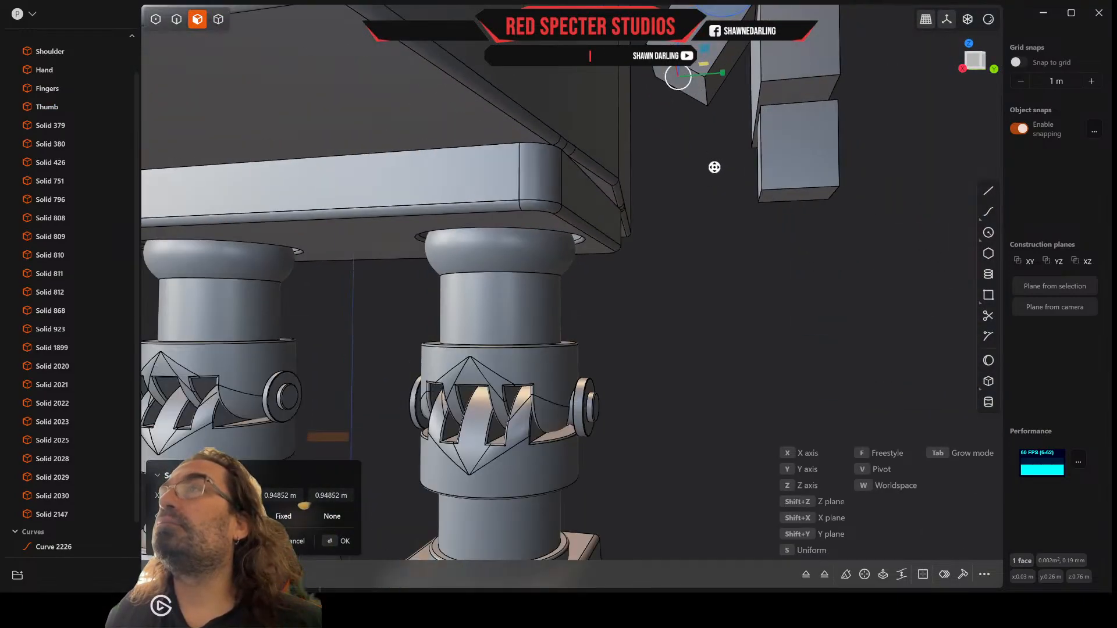
pyautogui.click(176, 20)
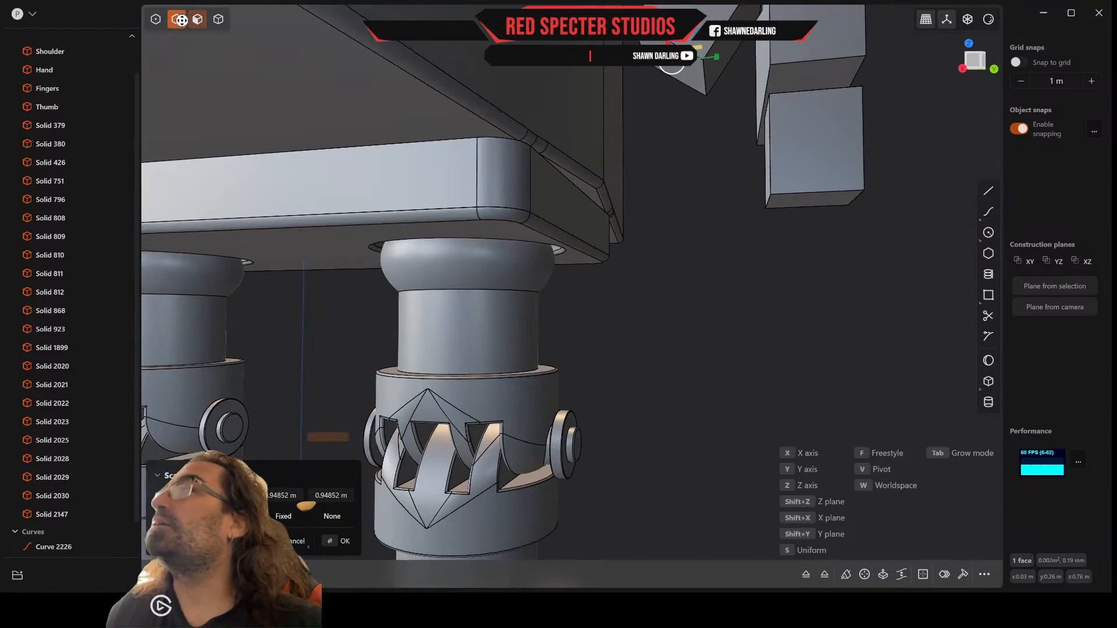
pyautogui.press('Return')
# Step: Move the front and rear edges of the thumb's lower end inward to slim its depth
pyautogui.click(688, 50)
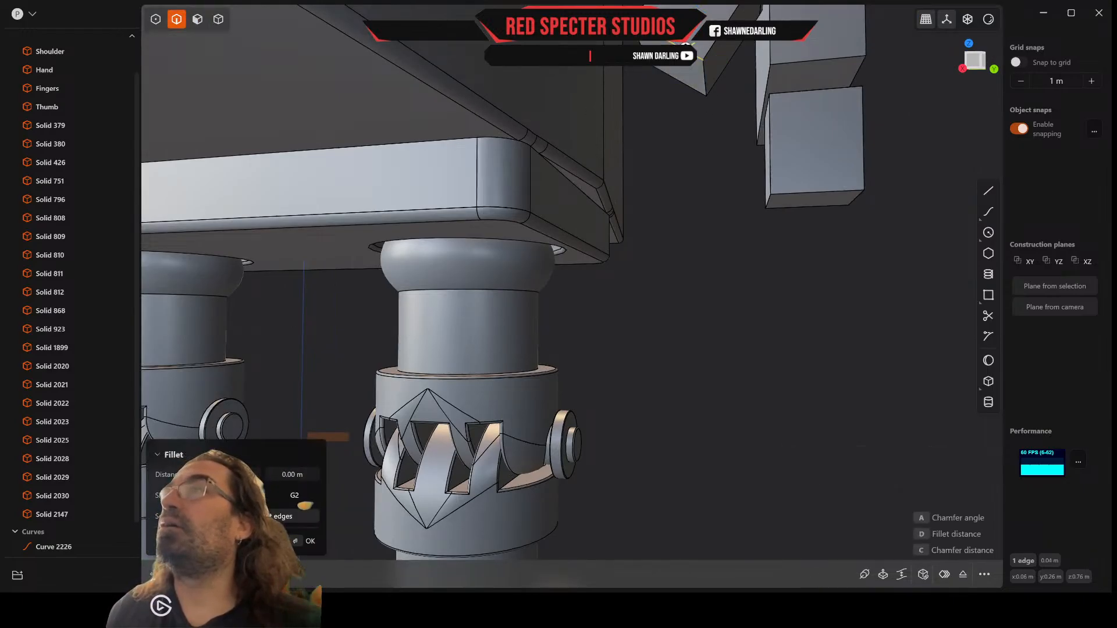
pyautogui.press('g')
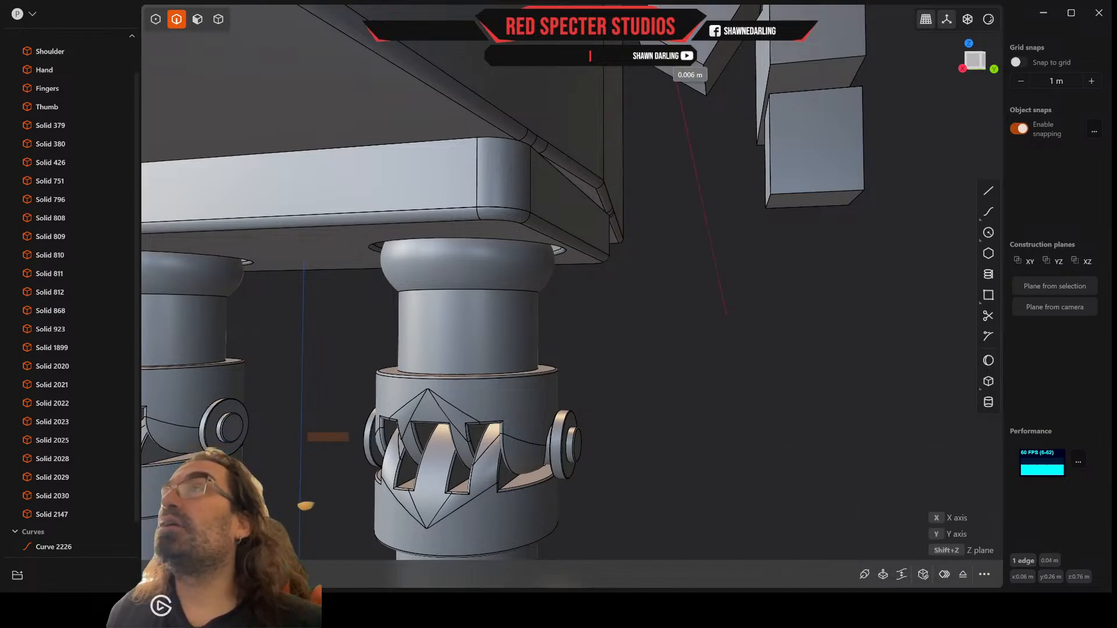
pyautogui.press('Escape')
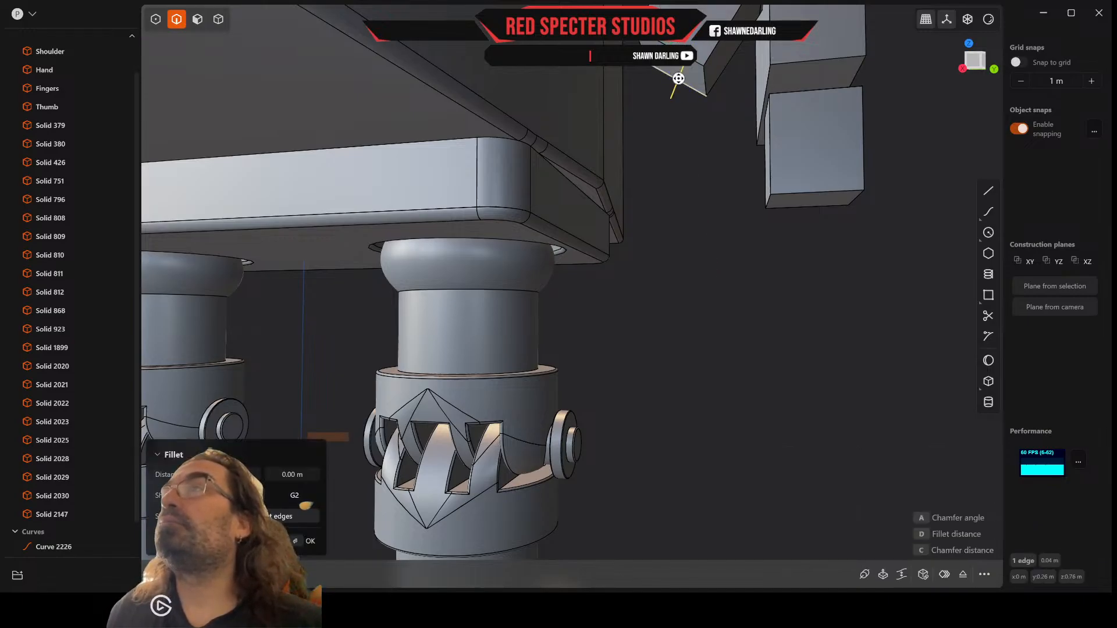
pyautogui.press('g')
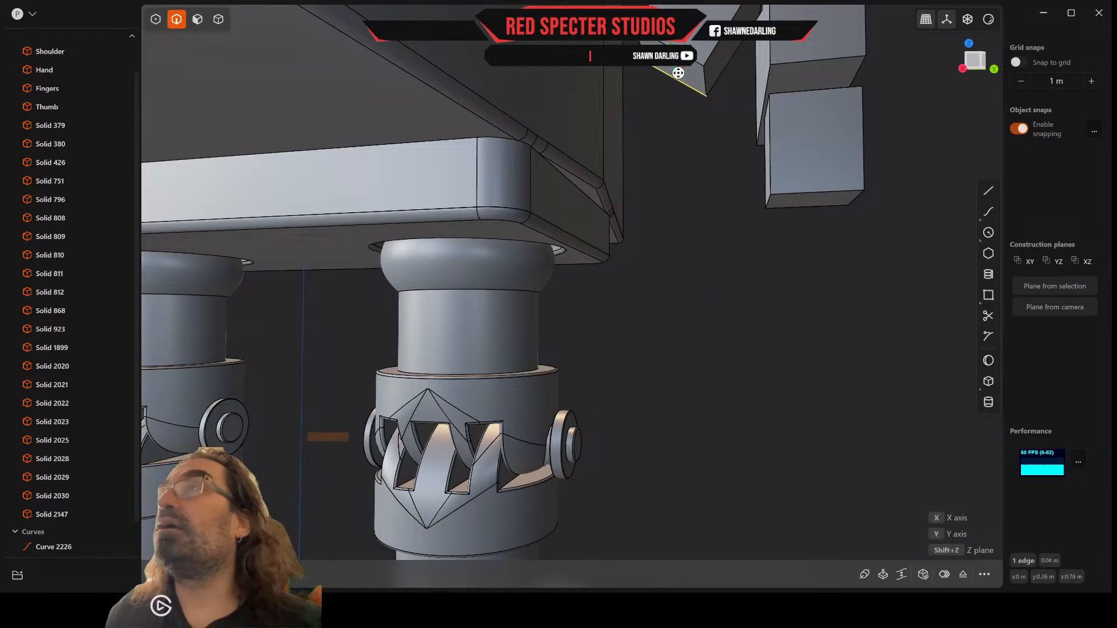
pyautogui.press('y')
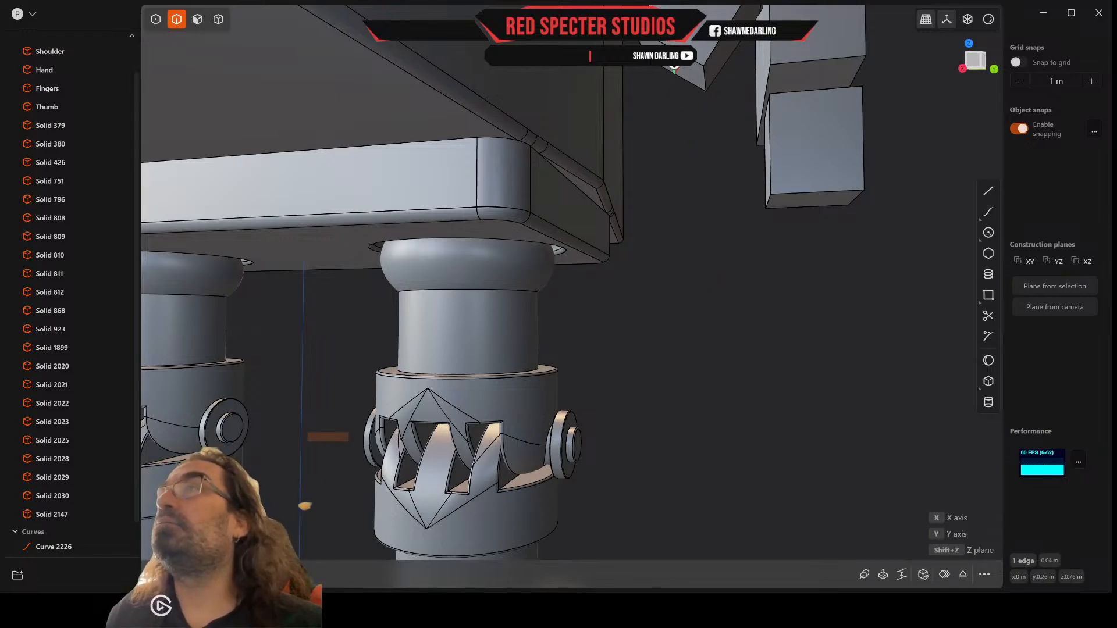
pyautogui.click(675, 68)
pyautogui.keyDown('shift'); pyautogui.moveTo(698, 128); pyautogui.dragTo(727, 93, button='middle'); pyautogui.keyUp('shift')
pyautogui.moveTo(745, 94); pyautogui.dragTo(727, 104, button='middle')
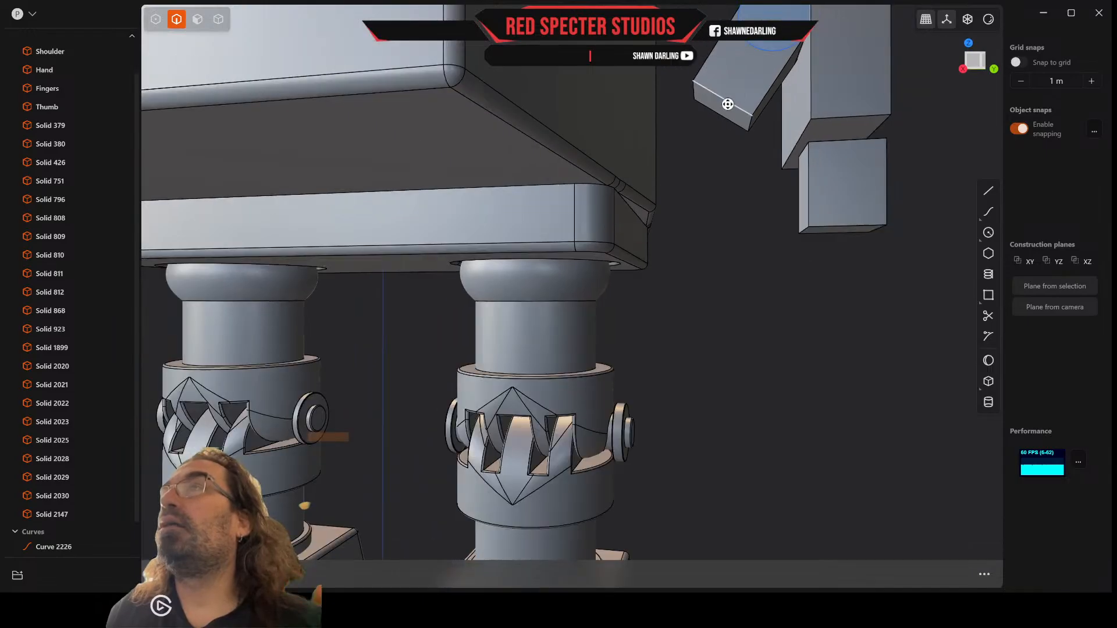
# Step: Move the side edge of the thumb's lower end nearest the torso inward to taper the block's width
pyautogui.click(698, 91)
pyautogui.press('f')
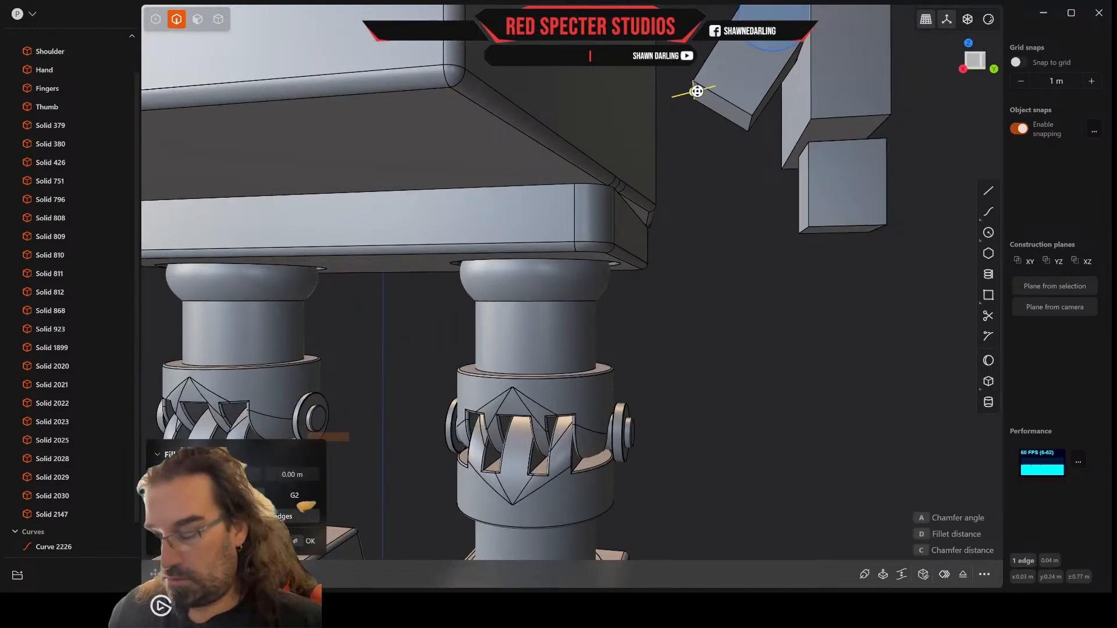
pyautogui.press('g')
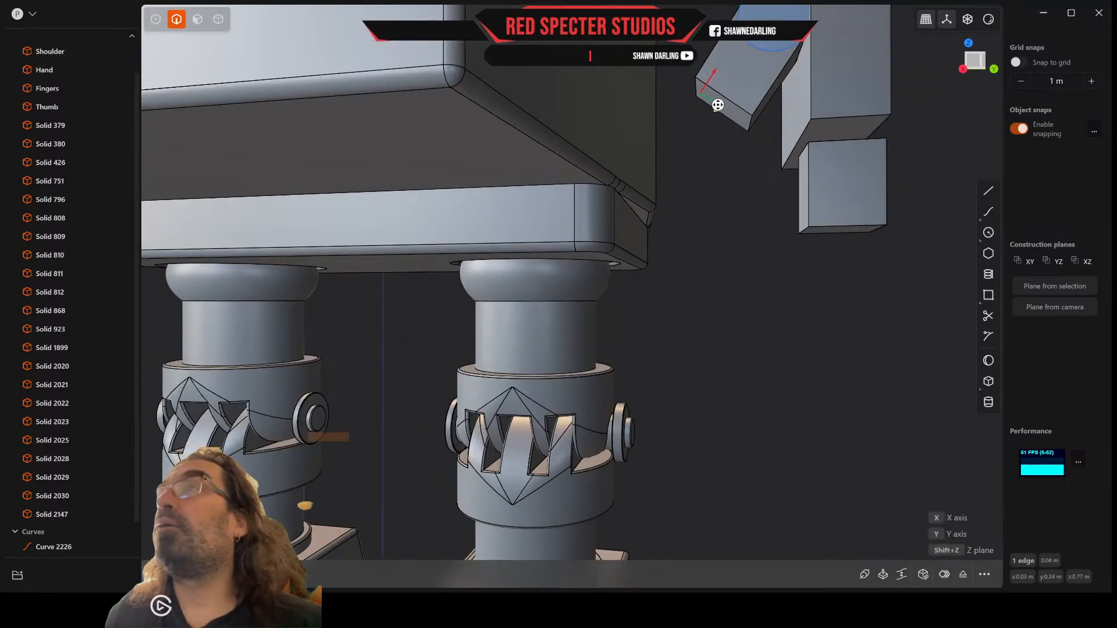
pyautogui.press('Escape')
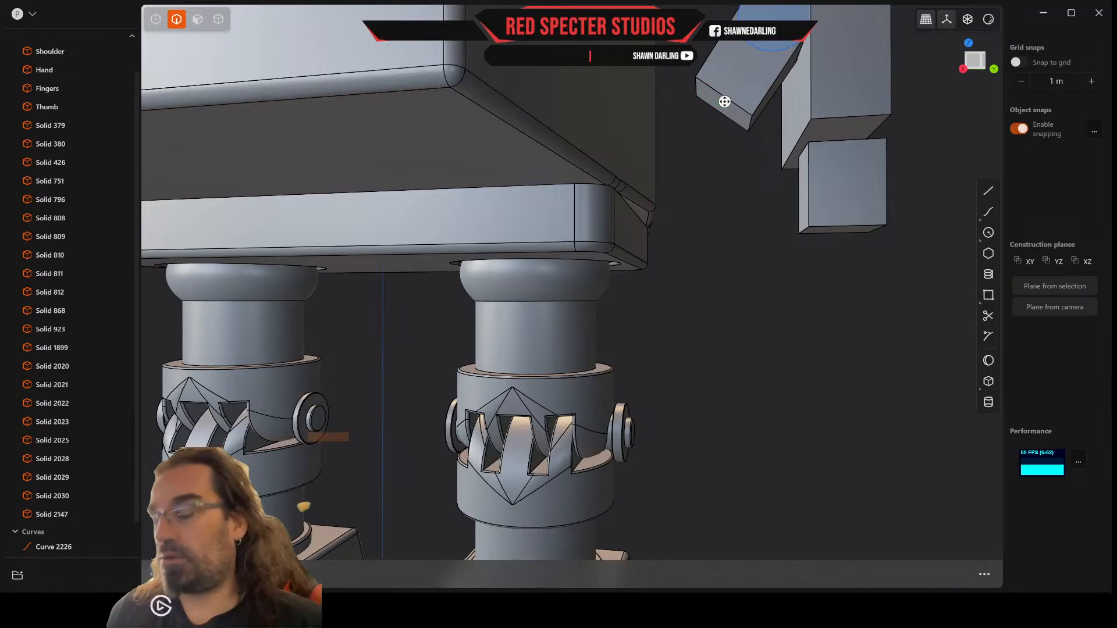
pyautogui.click(724, 102)
pyautogui.press('f')
pyautogui.scroll(3, 724, 101)
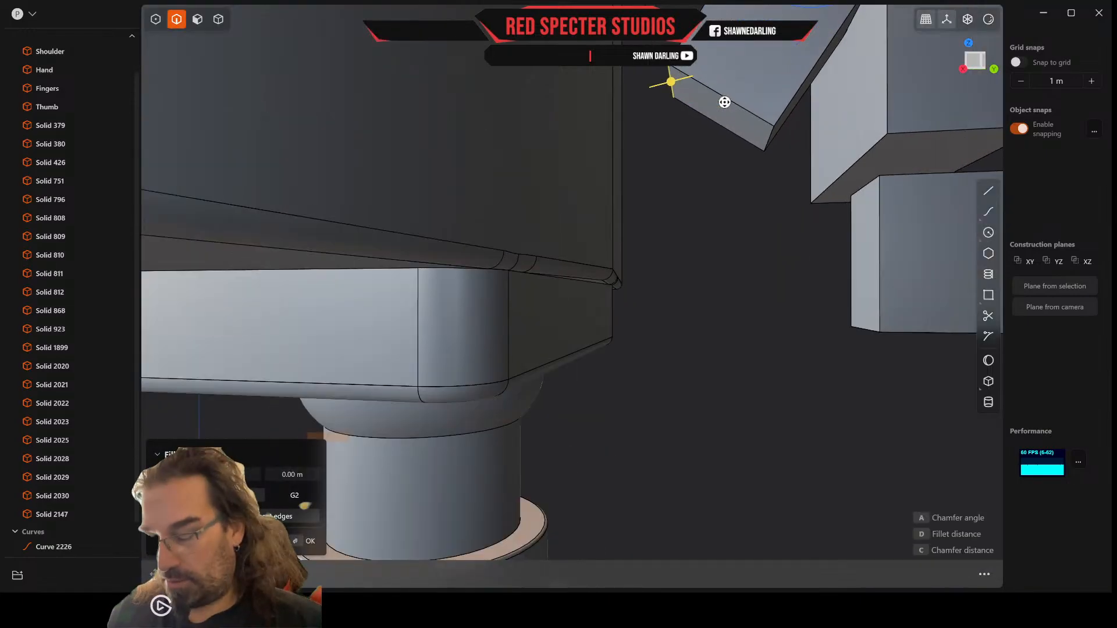
pyautogui.press('g')
pyautogui.moveTo(697, 94); pyautogui.dragTo(716, 105)
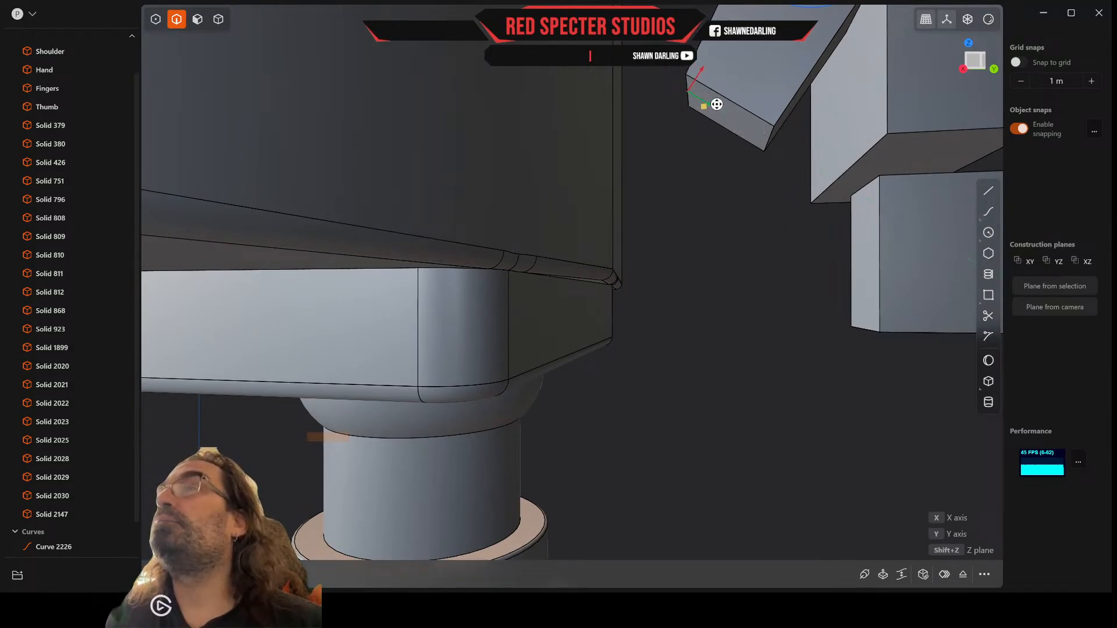
pyautogui.rightClick(716, 106)
# Step: In face-on view, draw a circle of about 0.02 m radius centred on the thumb's lower end edge and reaching its corner
pyautogui.scroll(-5, 716, 106)
pyautogui.moveTo(716, 105); pyautogui.dragTo(724, 114, button='middle')
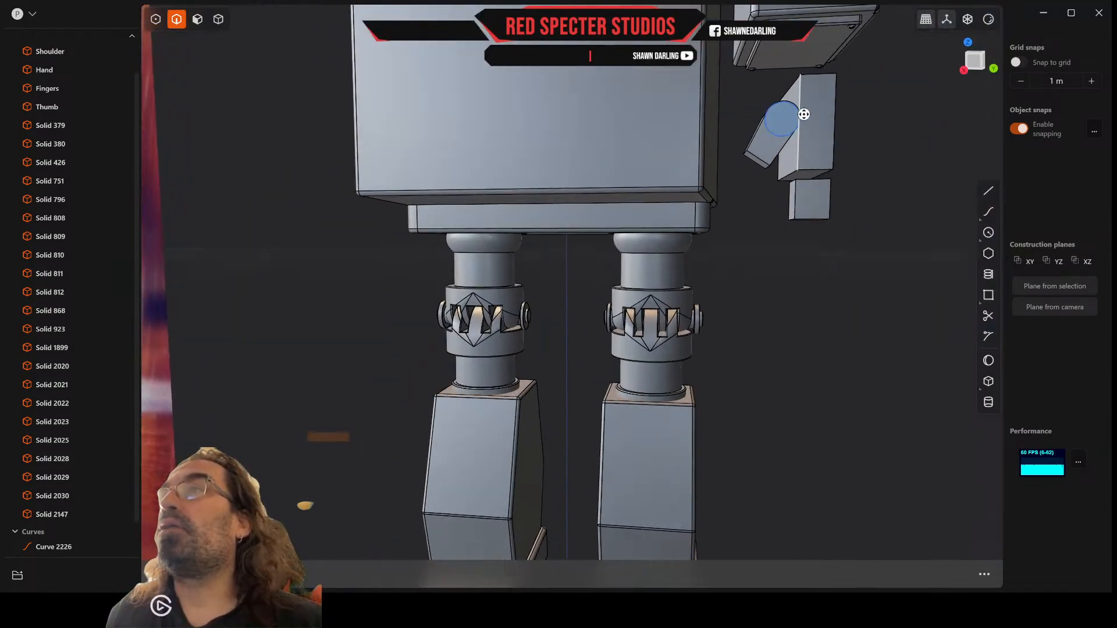
pyautogui.scroll(3, 803, 112)
pyautogui.click(980, 64)
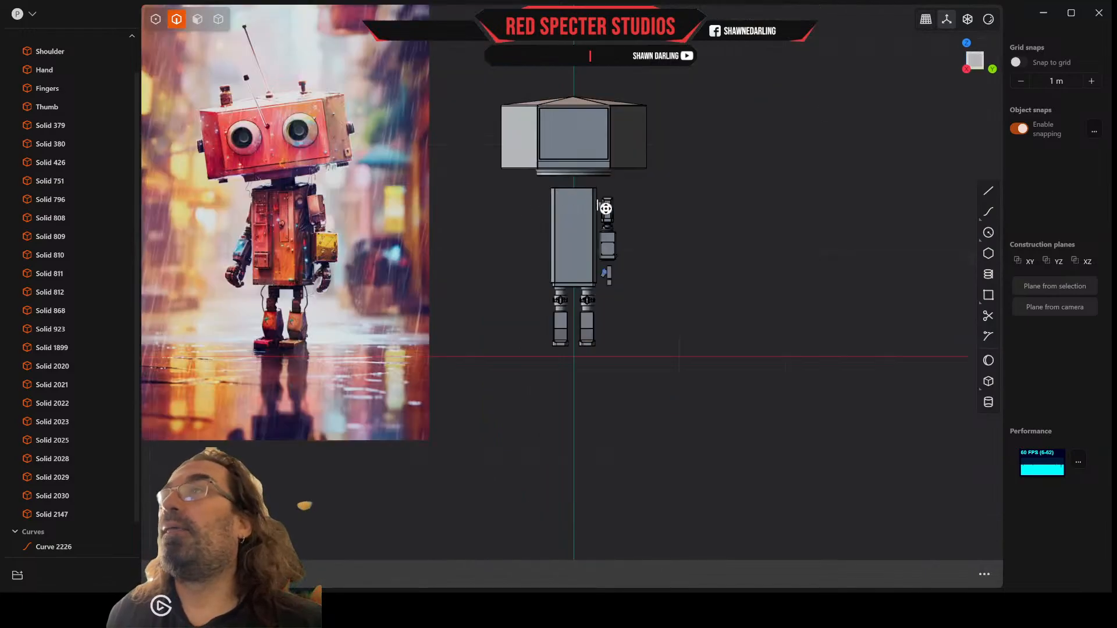
pyautogui.scroll(10, 606, 208)
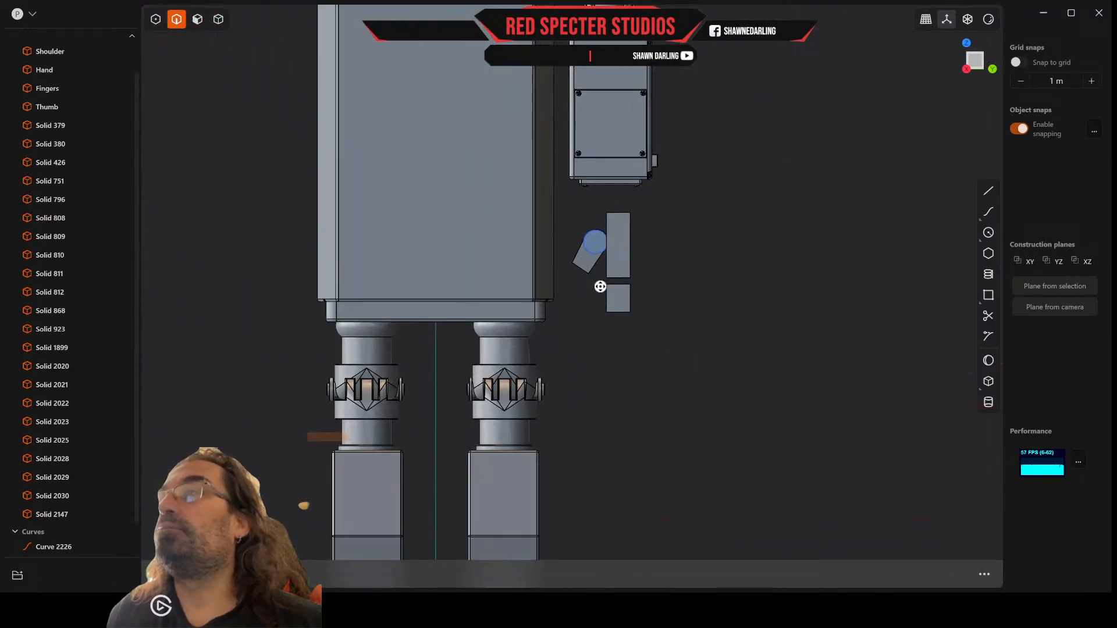
pyautogui.scroll(5, 600, 286)
pyautogui.scroll(2, 565, 256)
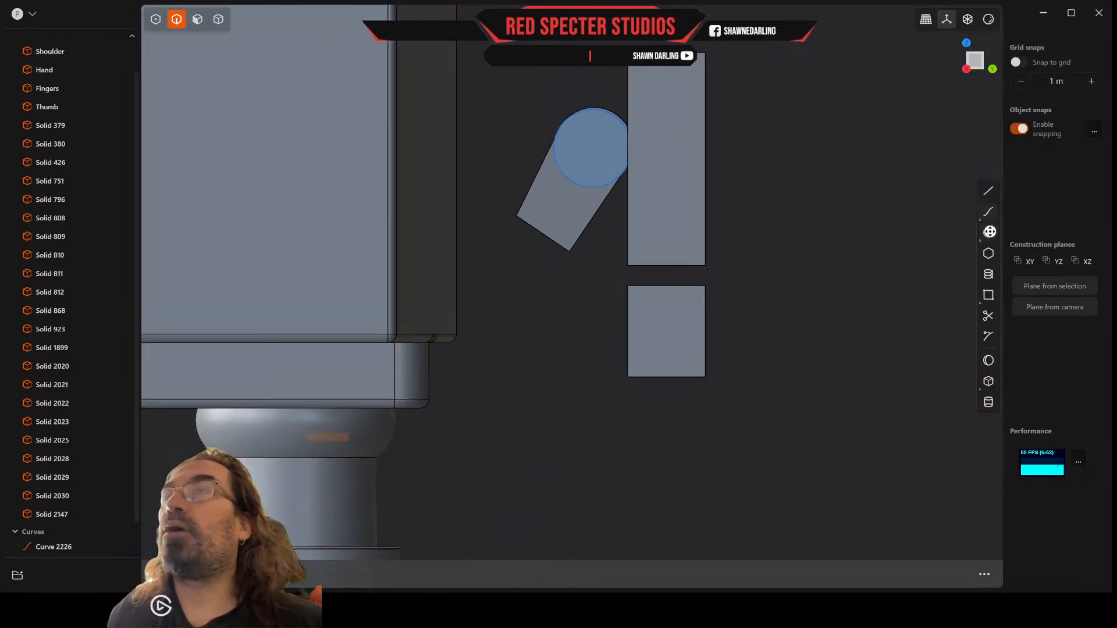
pyautogui.click(989, 232)
pyautogui.scroll(3, 585, 245)
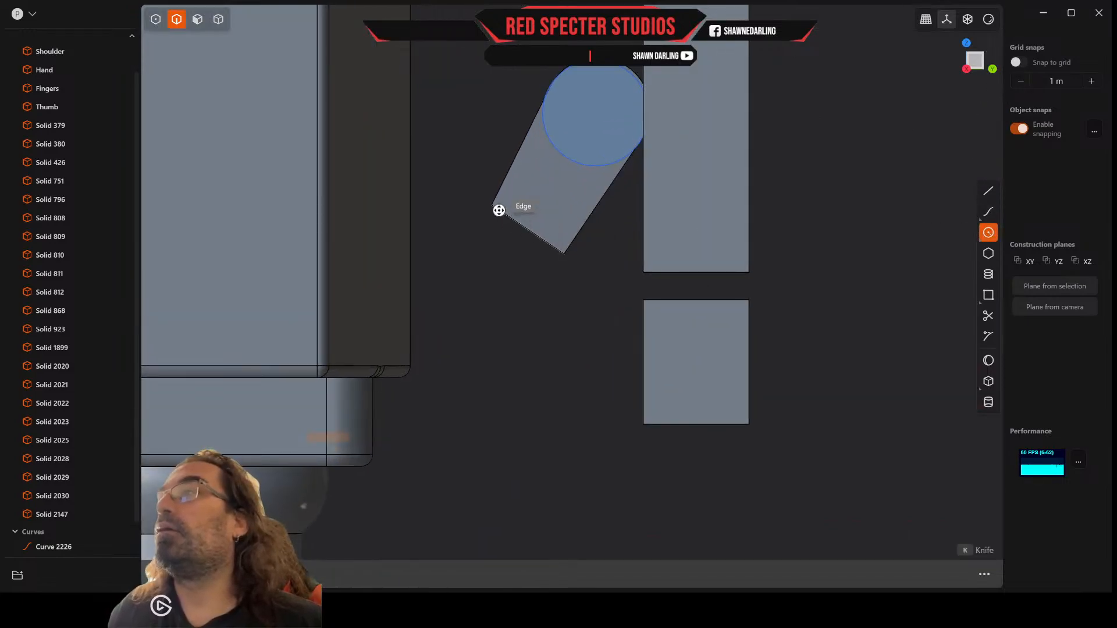
pyautogui.click(527, 229)
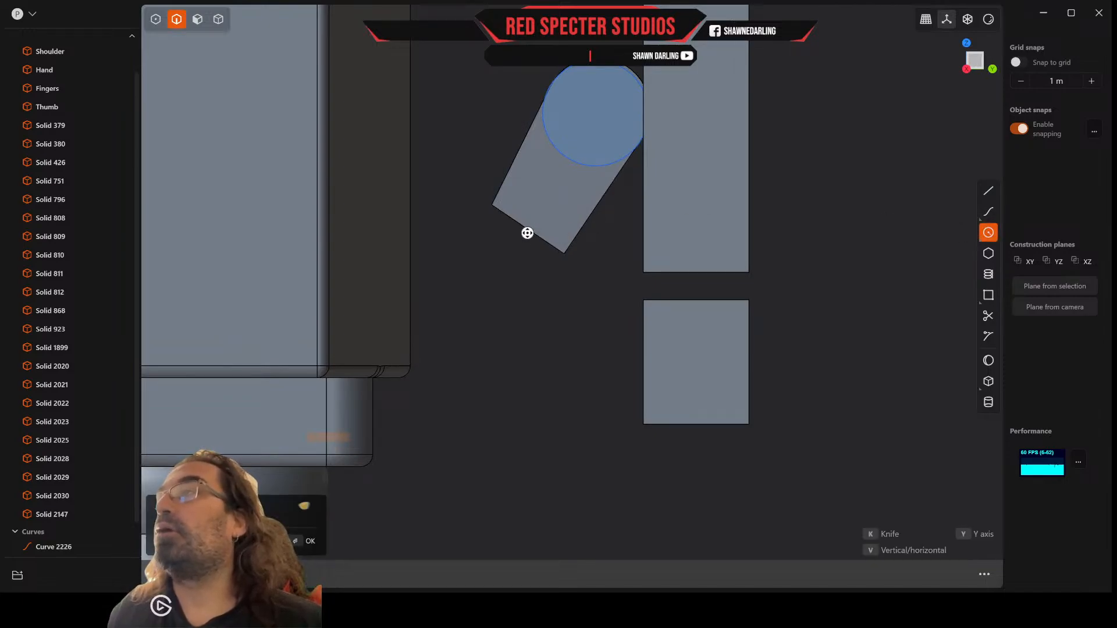
pyautogui.click(561, 251)
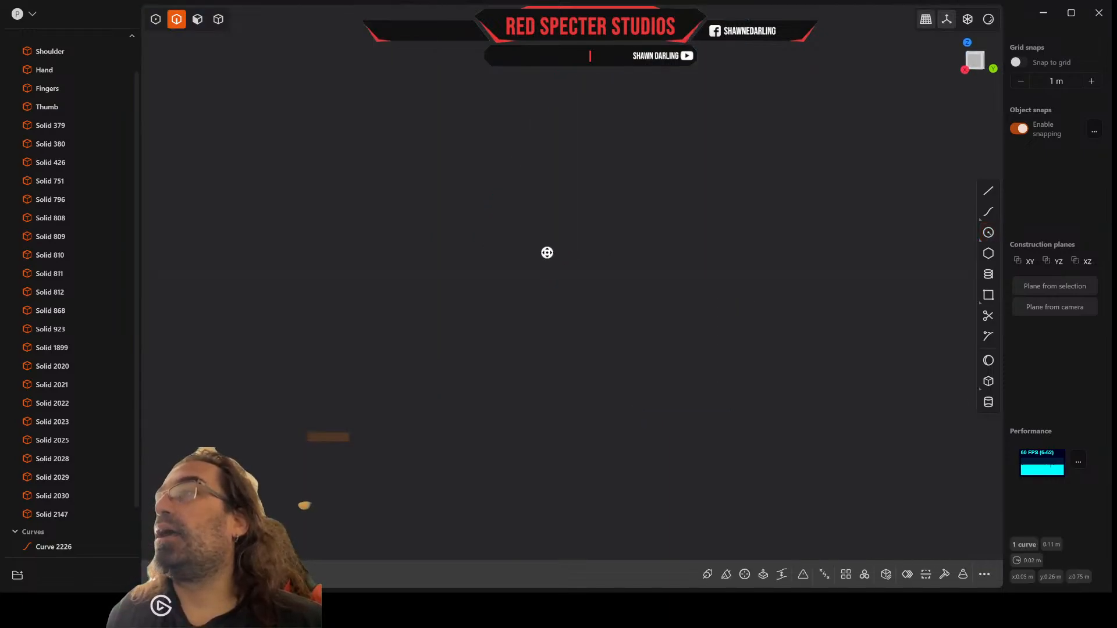
# Step: Extrude the circle at the thumb's lower end through the block's depth and join it to the thumb body
pyautogui.scroll(-6, 547, 253)
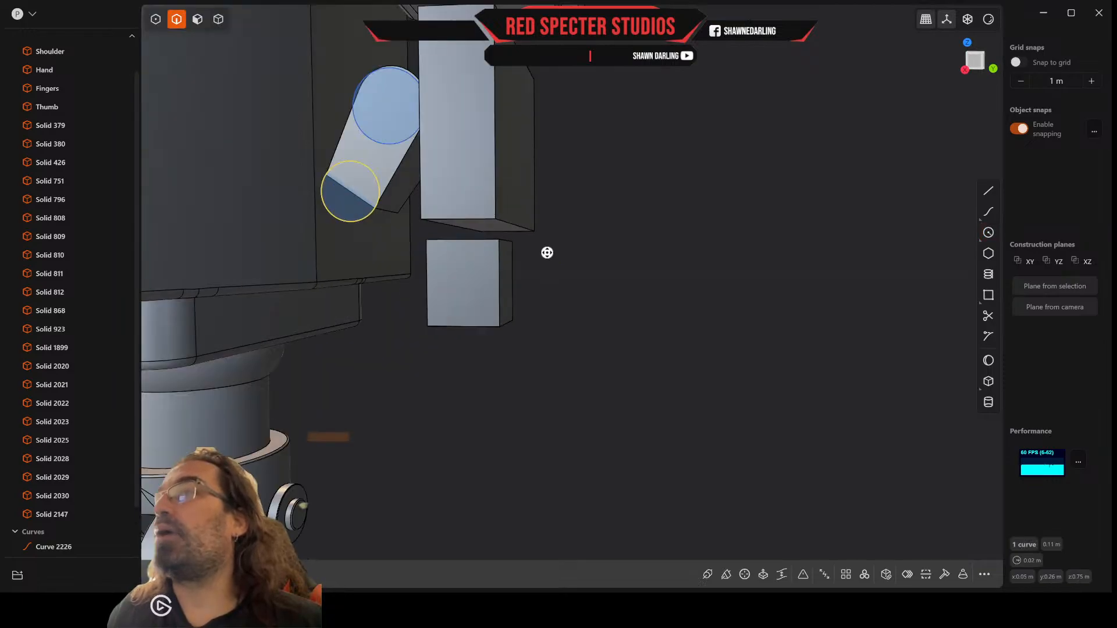
pyautogui.moveTo(507, 252); pyautogui.dragTo(536, 314, button='middle')
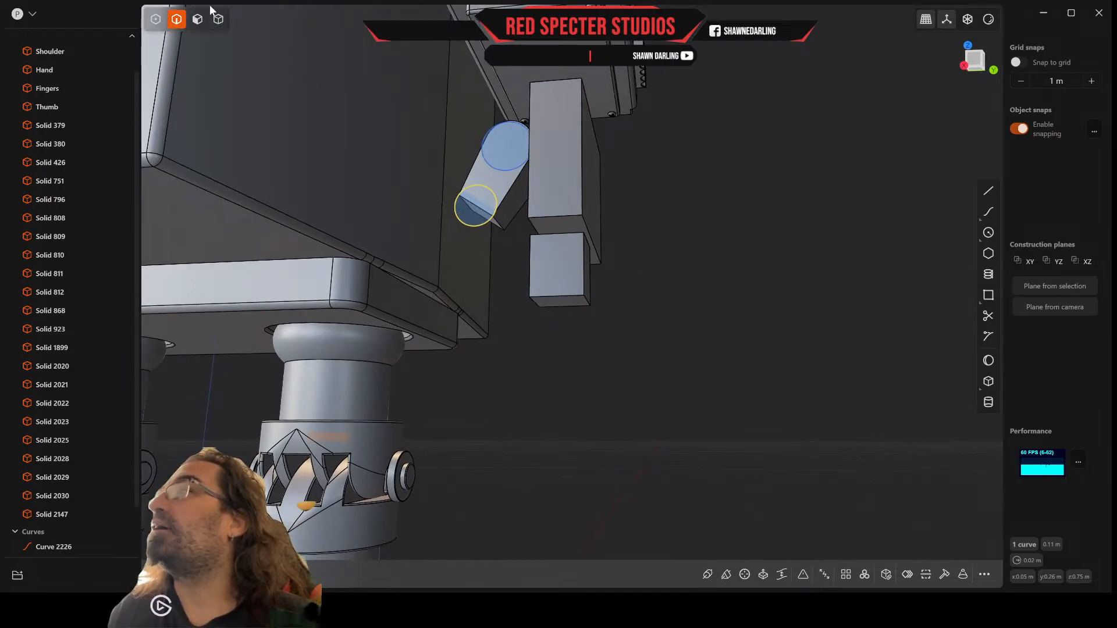
pyautogui.click(197, 19)
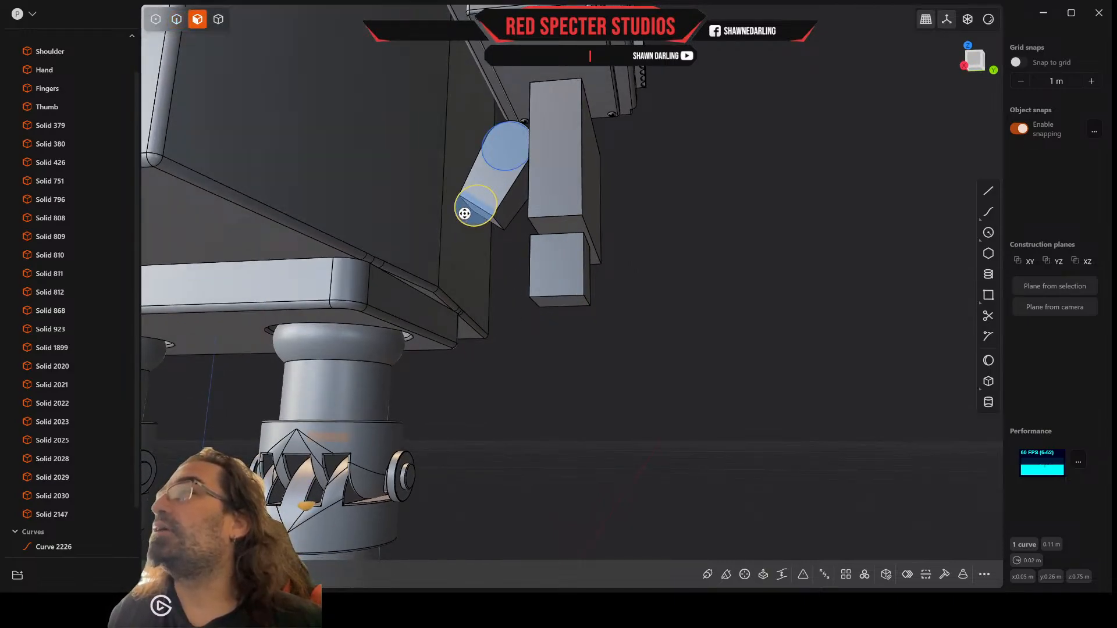
pyautogui.press('e')
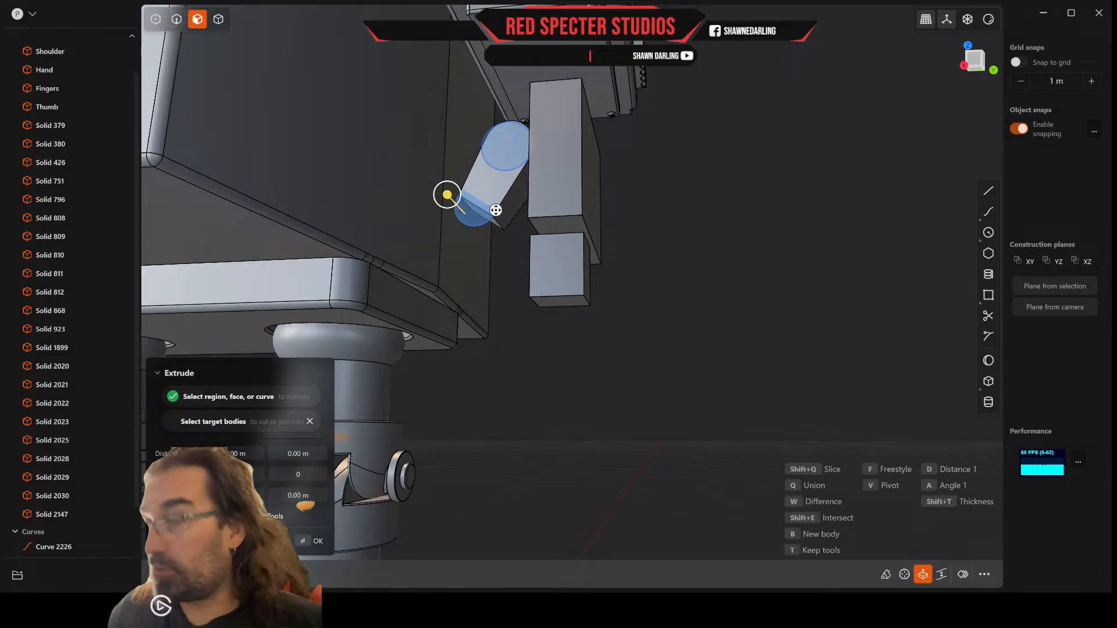
pyautogui.press('shift')
pyautogui.click(506, 205)
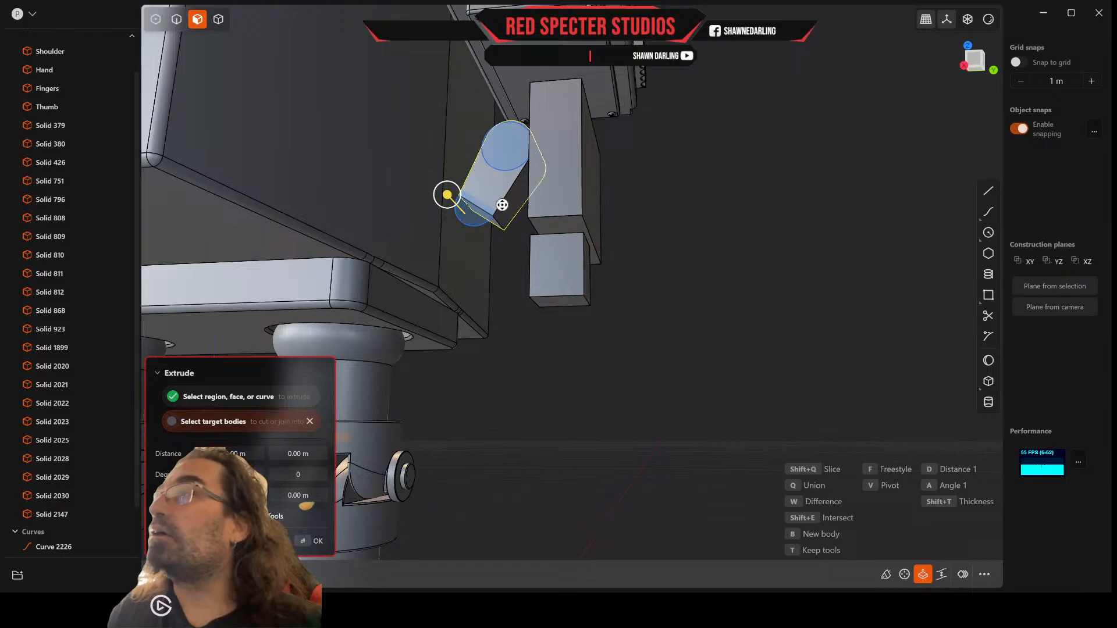
pyautogui.moveTo(447, 195); pyautogui.dragTo(503, 235)
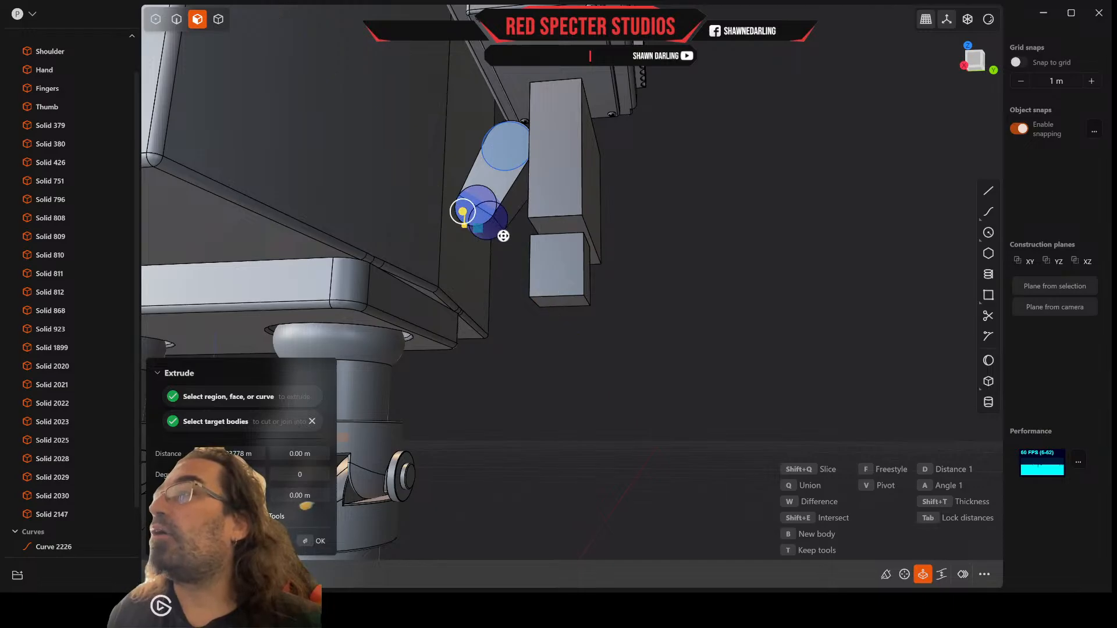
pyautogui.rightClick(503, 236)
# Step: Delete the two construction circles at the thumb's upper and lower ends
pyautogui.moveTo(503, 236); pyautogui.dragTo(574, 255, button='middle')
pyautogui.scroll(5, 570, 250)
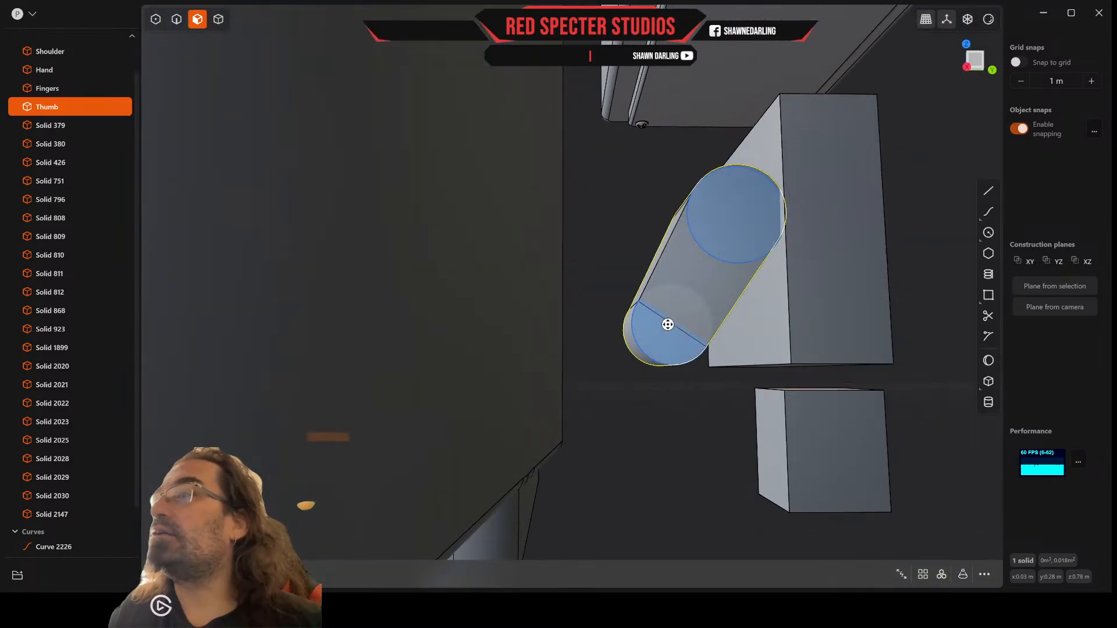
pyautogui.moveTo(663, 317)
pyautogui.mouseDown(button='middle')
pyautogui.moveTo(630, 302)
pyautogui.moveTo(648, 311)
pyautogui.moveTo(568, 298)
pyautogui.moveTo(678, 295)
pyautogui.moveTo(698, 324)
pyautogui.moveTo(666, 306)
pyautogui.moveTo(693, 321)
pyautogui.moveTo(682, 324)
pyautogui.mouseUp(button='middle')
pyautogui.scroll(3, 682, 324)
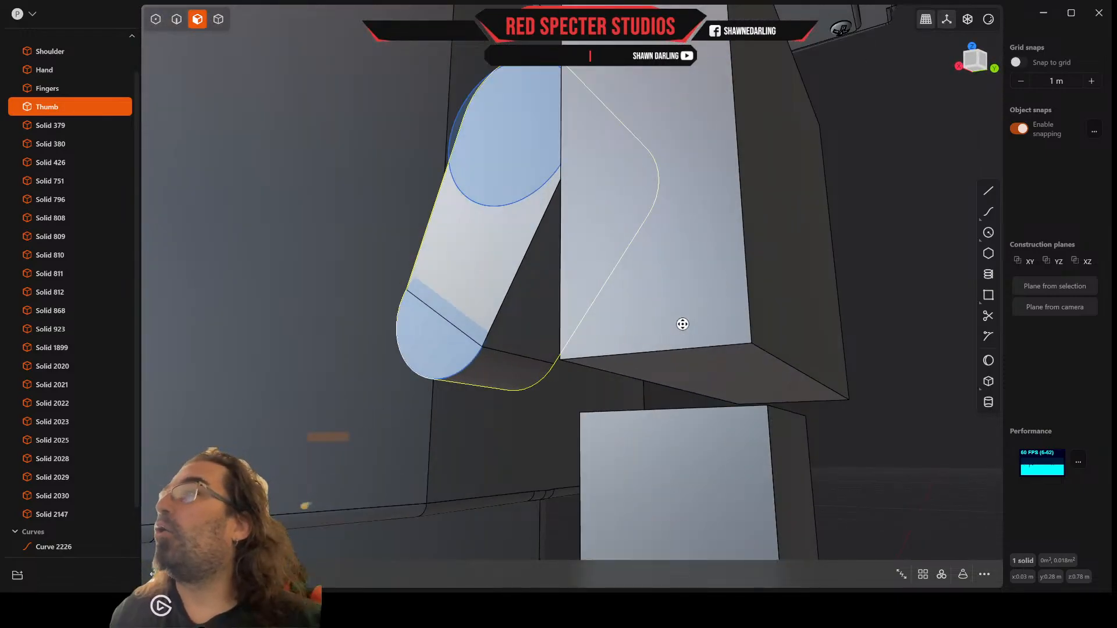
pyautogui.scroll(-5, 682, 324)
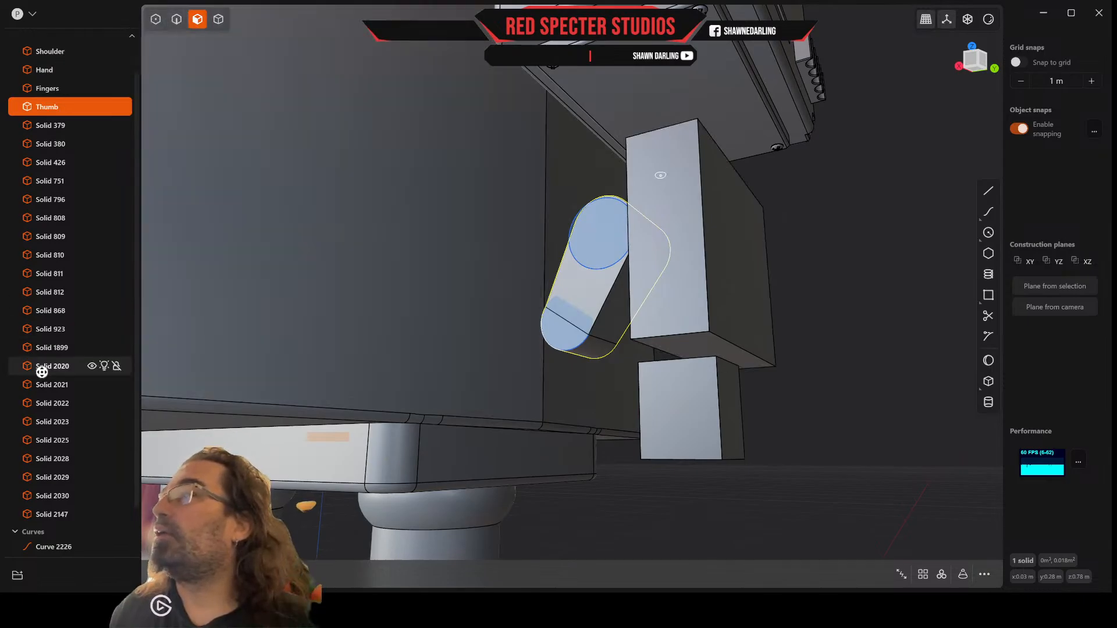
pyautogui.scroll(-2, 53, 369)
pyautogui.click(50, 498)
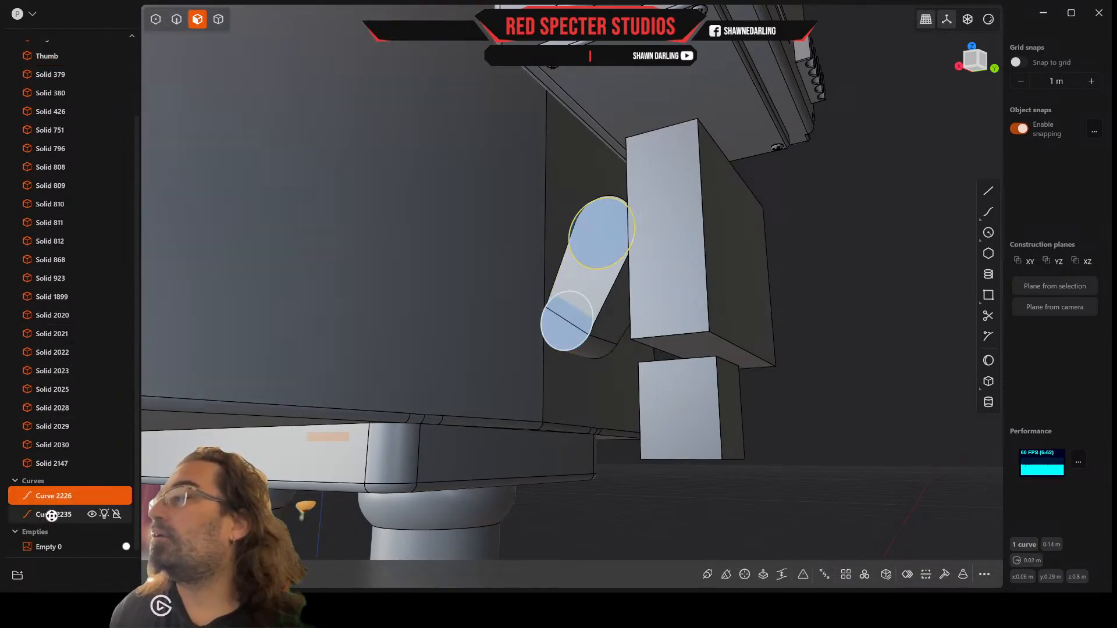
pyautogui.keyDown('shift'); pyautogui.click(52, 515); pyautogui.keyUp('shift')
pyautogui.press('Delete')
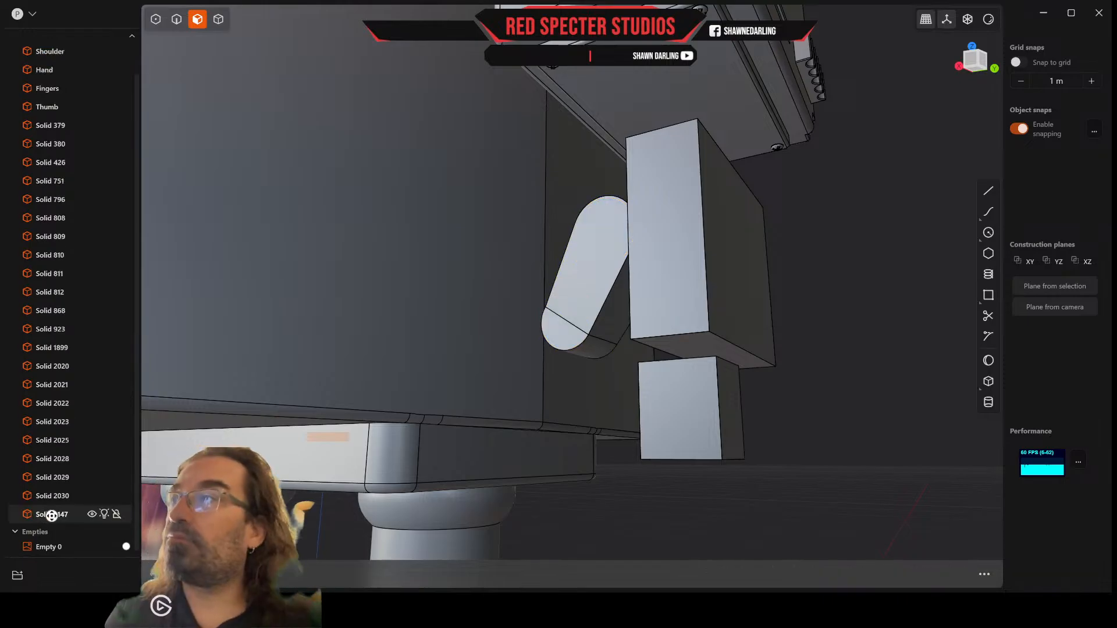
# Step: Undo the deletion of the two circles and the extrusion that rounded the thumb's lower end
pyautogui.scroll(5, 559, 454)
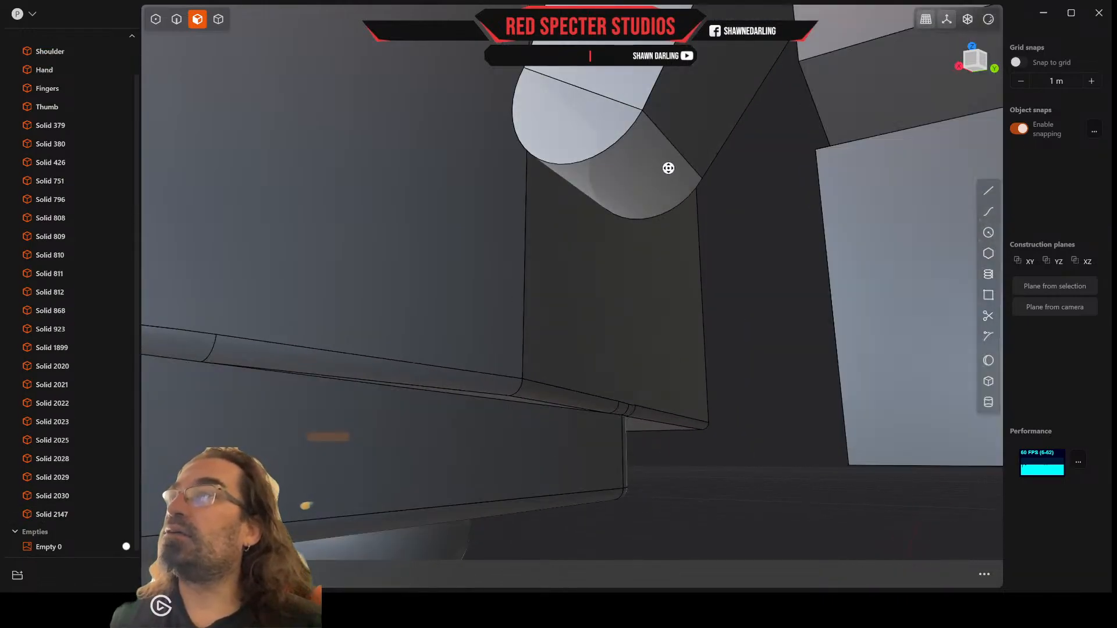
pyautogui.hotkey('ctrl', 'z')
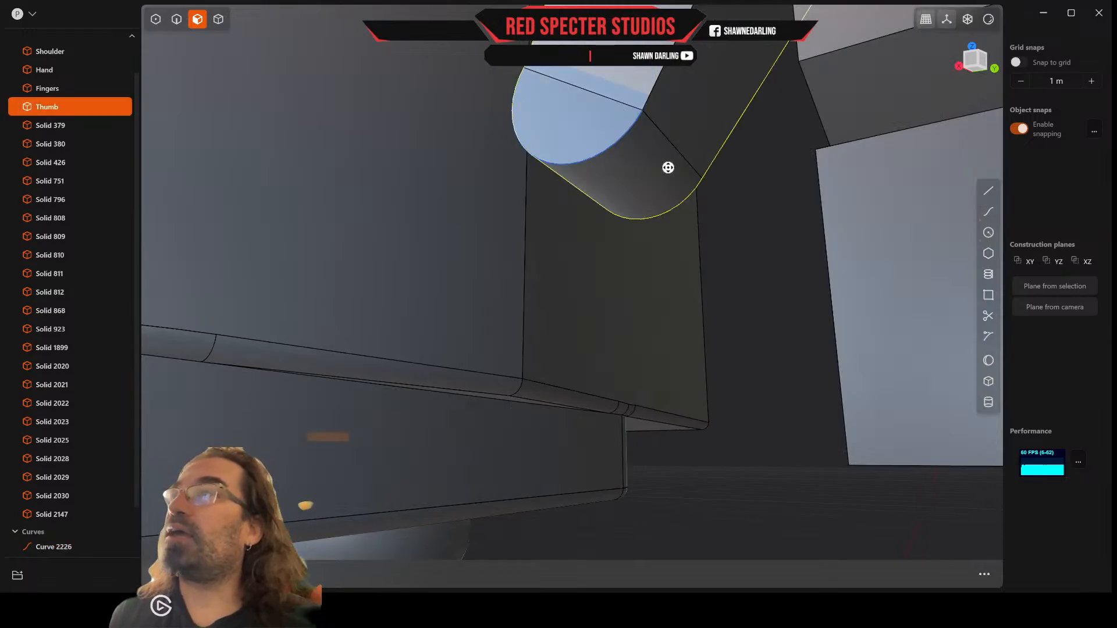
pyautogui.press('e')
pyautogui.press('Escape')
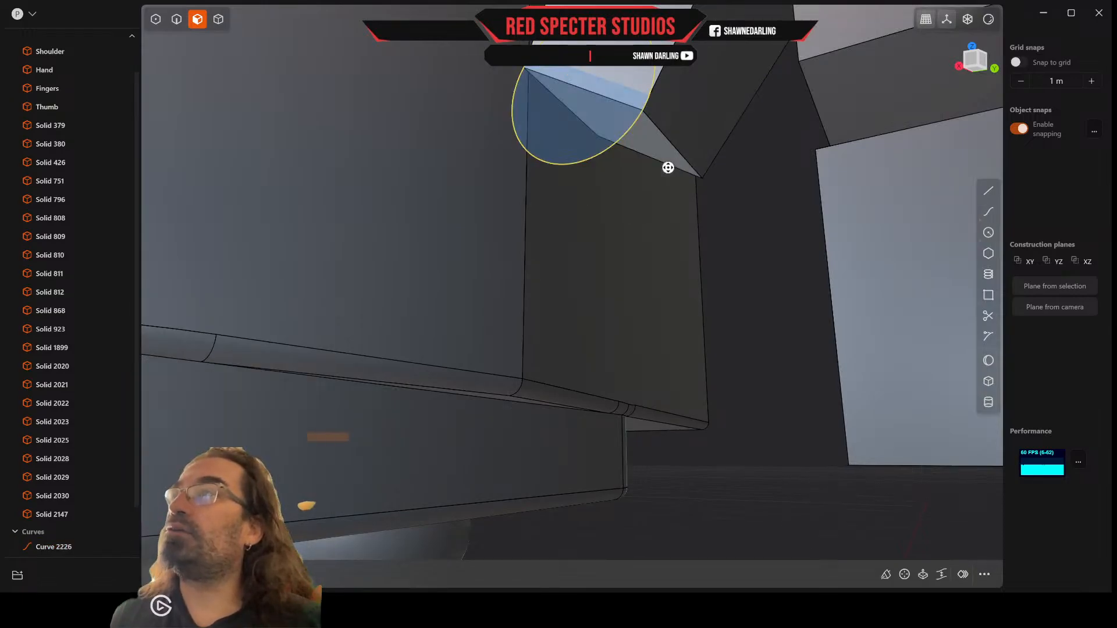
# Step: Remove the circle at the thumb's lower end and undo the recent inward moves of the lower end's edges
pyautogui.moveTo(668, 167); pyautogui.dragTo(912, 147, button='middle')
pyautogui.press('Delete')
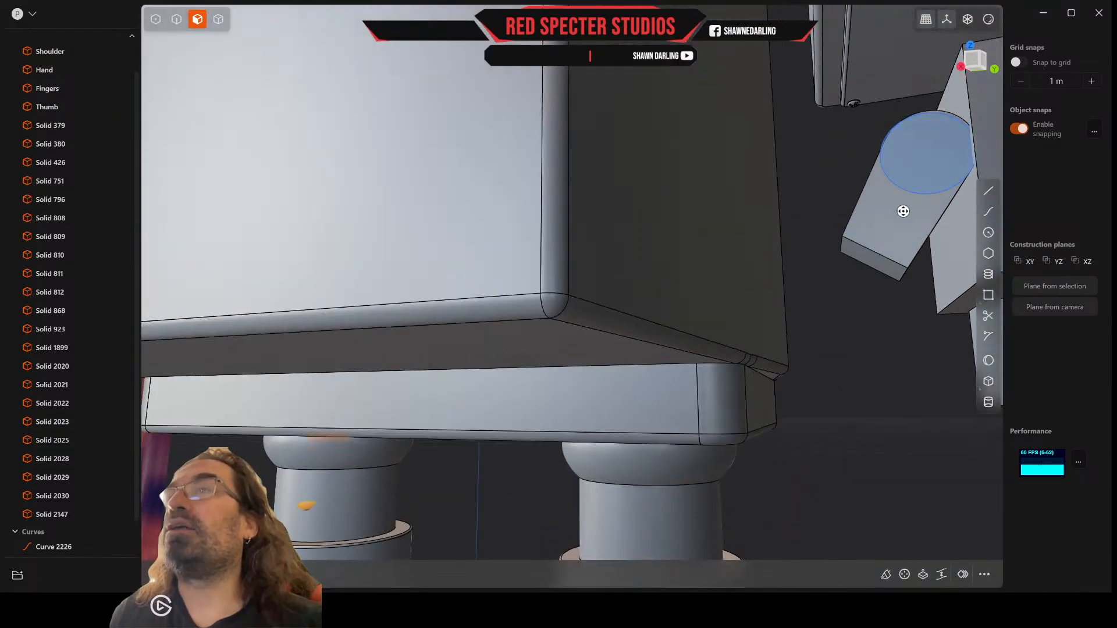
pyautogui.press('b')
pyautogui.press('Return')
pyautogui.press('b')
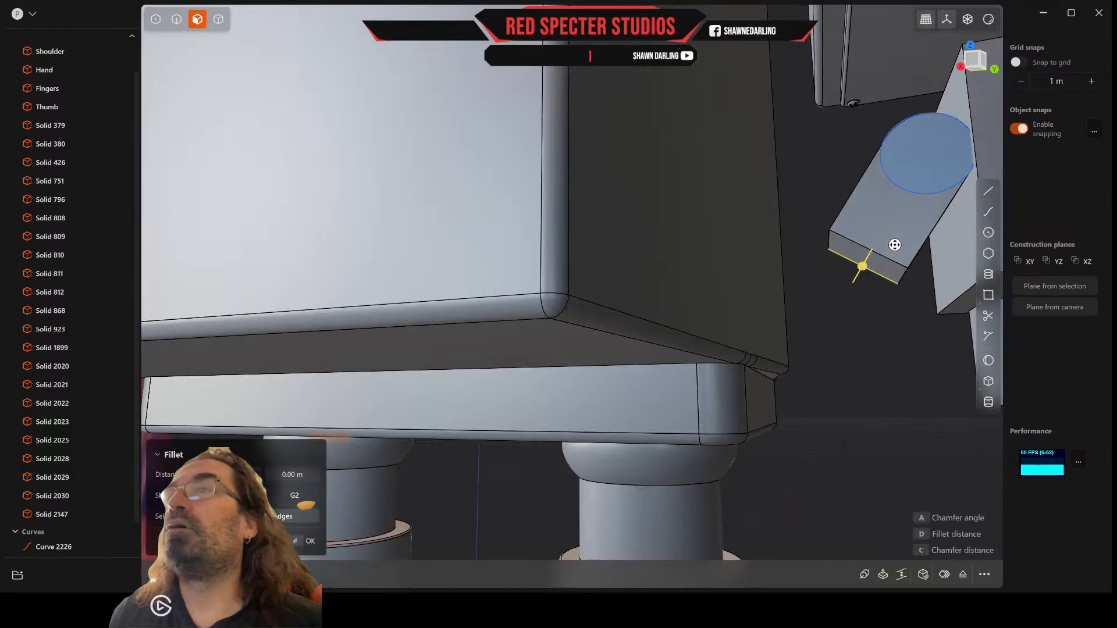
pyautogui.press('Return')
pyautogui.press('b')
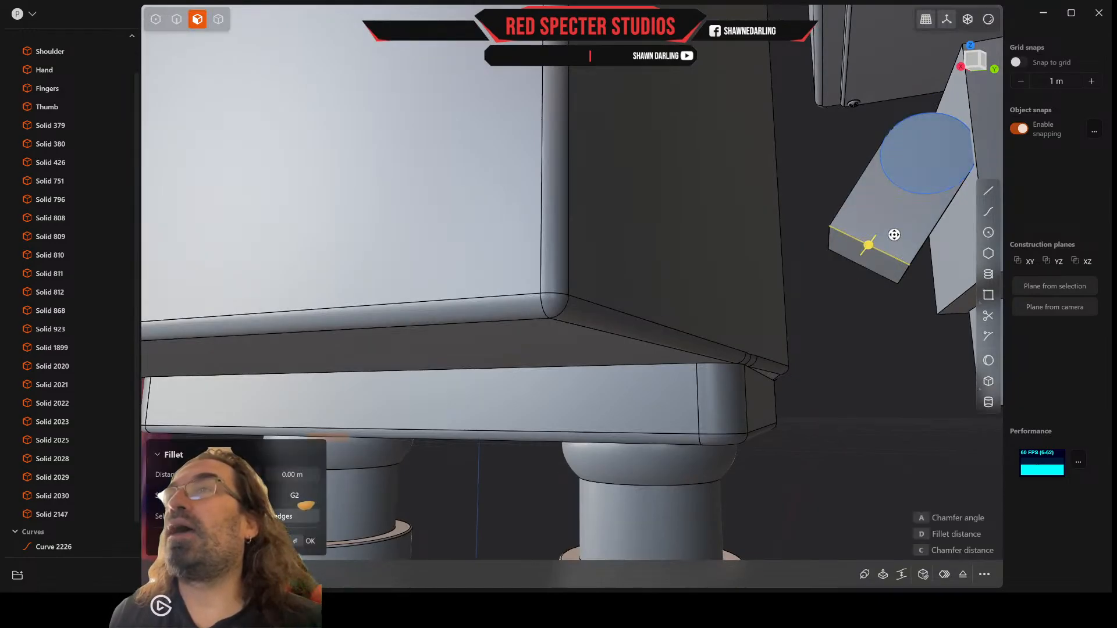
pyautogui.press('Escape')
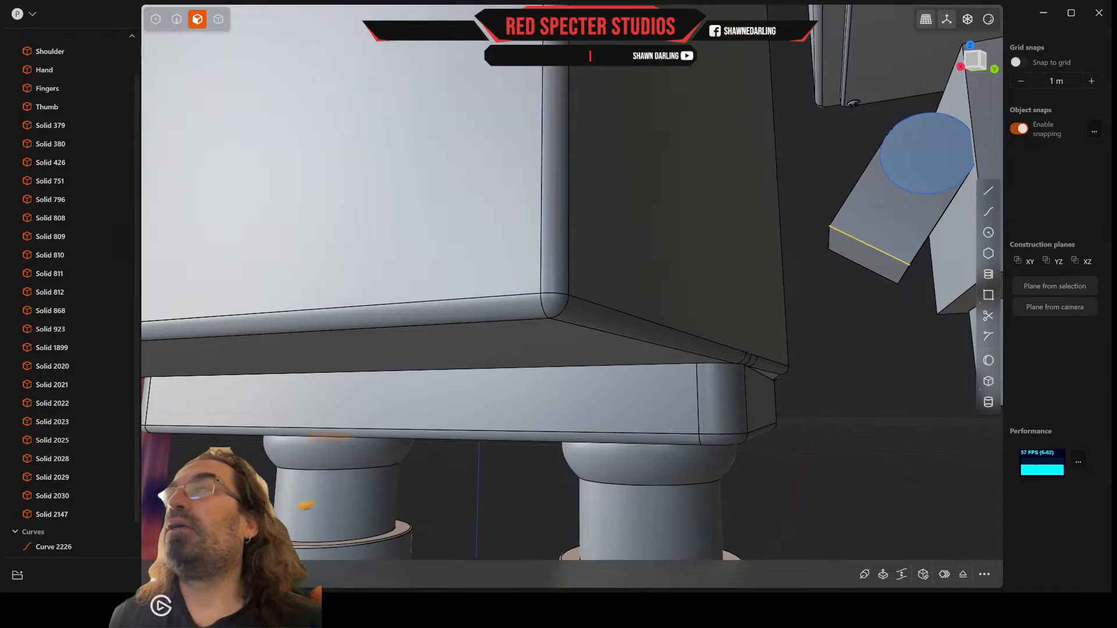
# Step: Move the side edge of the thumb's lower end nearest the torso inward by about 0.01 m
pyautogui.click(176, 19)
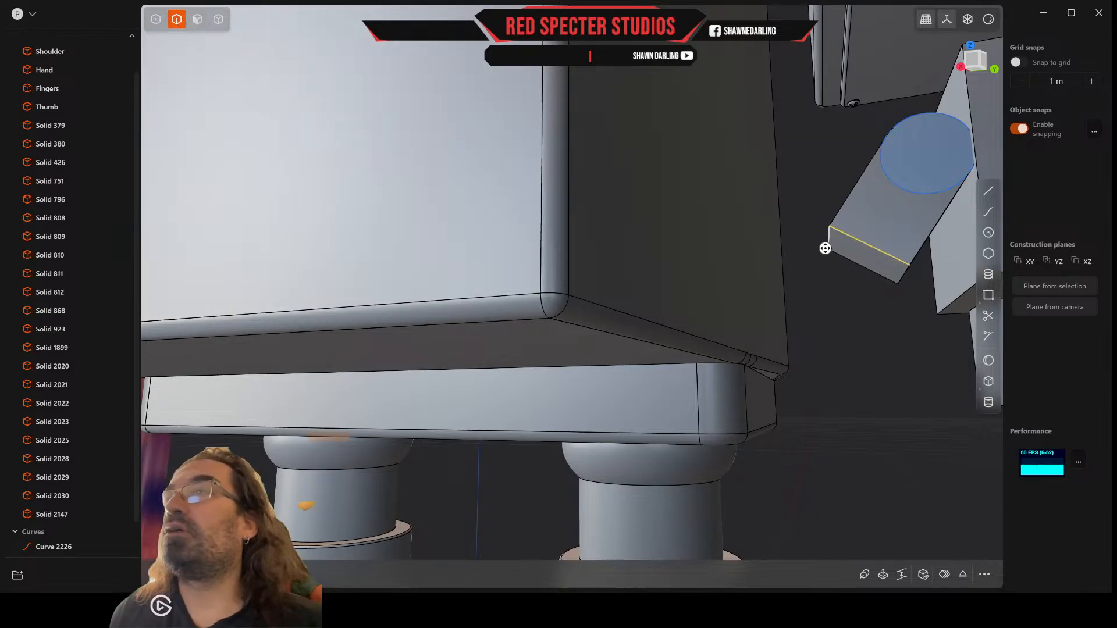
pyautogui.press('f')
pyautogui.press('g')
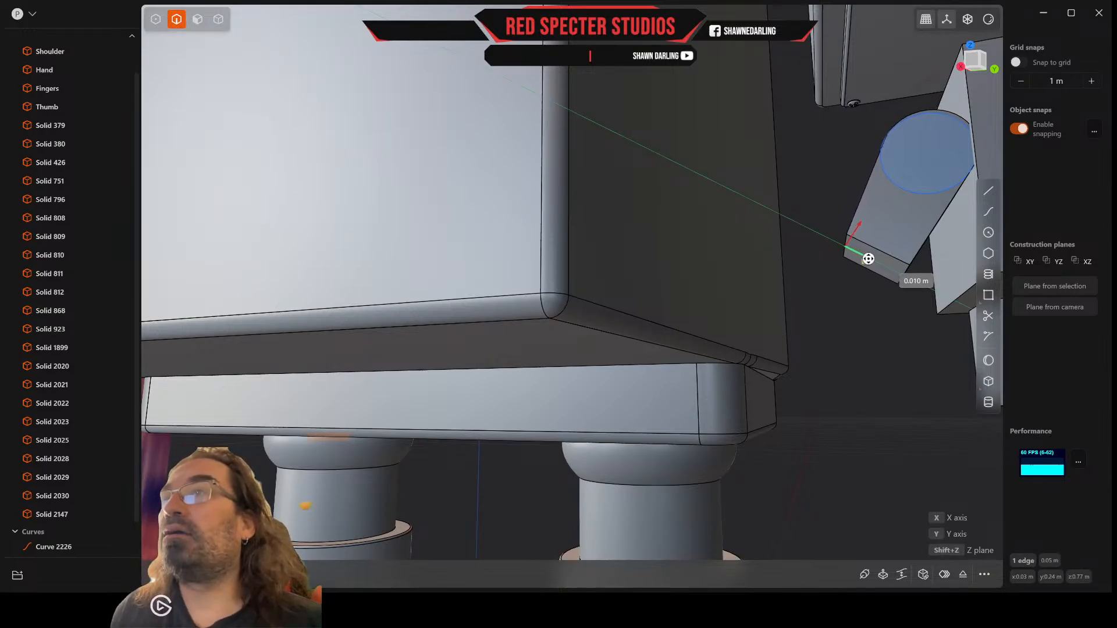
pyautogui.click(869, 259)
pyautogui.moveTo(867, 258)
pyautogui.mouseDown(button='middle')
pyautogui.moveTo(853, 279)
pyautogui.moveTo(868, 242)
pyautogui.moveTo(863, 257)
pyautogui.mouseUp(button='middle')
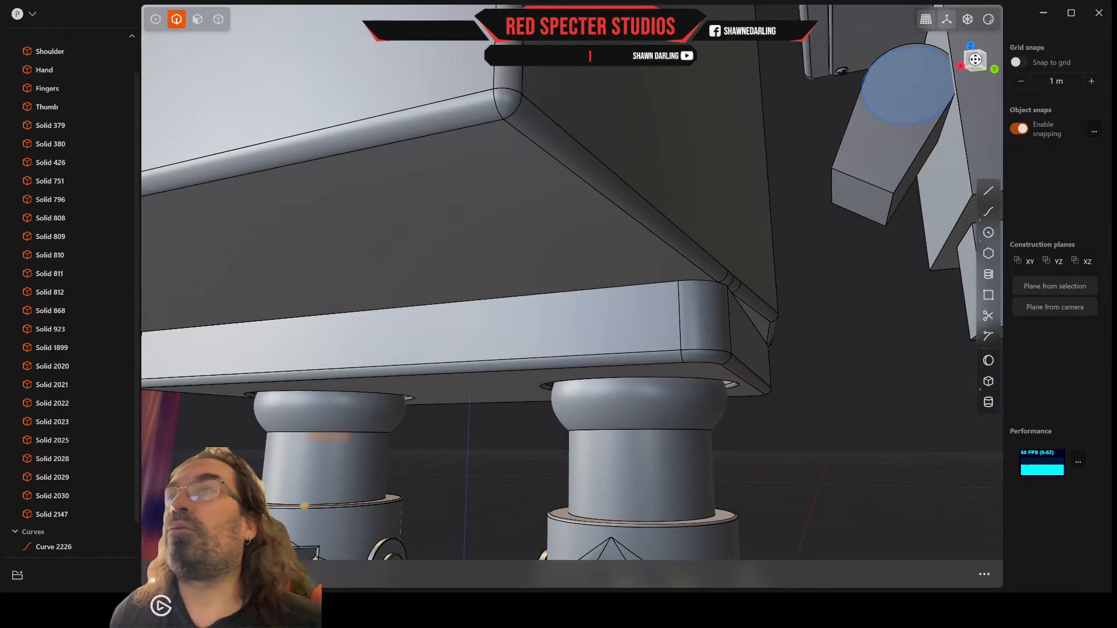
# Step: In face-on view, delete the remaining construction circle at the thumb's upper end
pyautogui.click(976, 61)
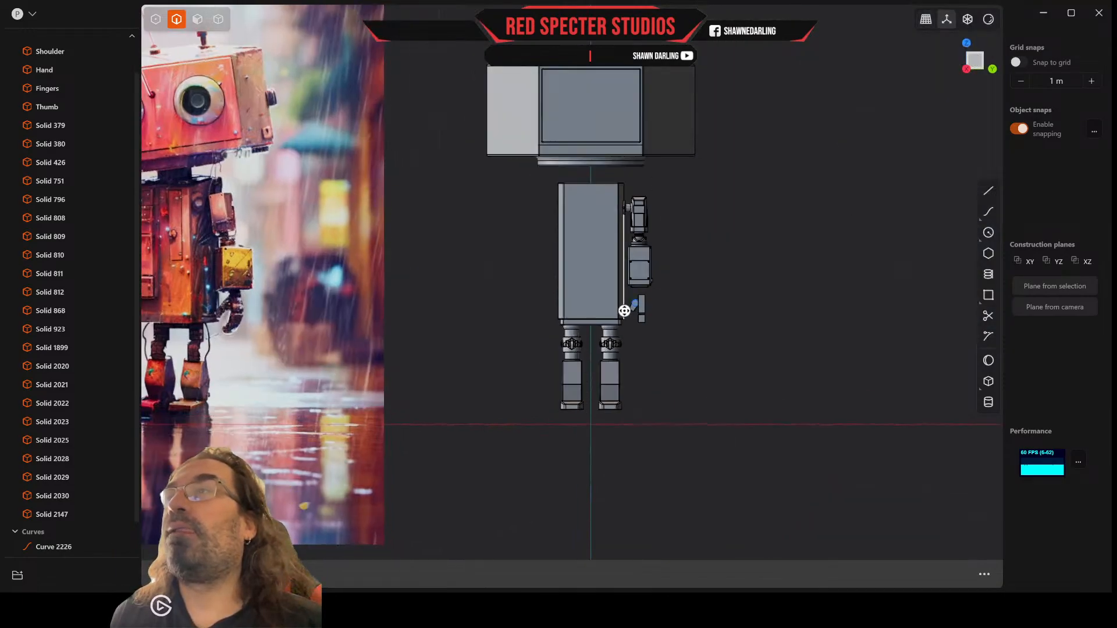
pyautogui.scroll(10, 624, 310)
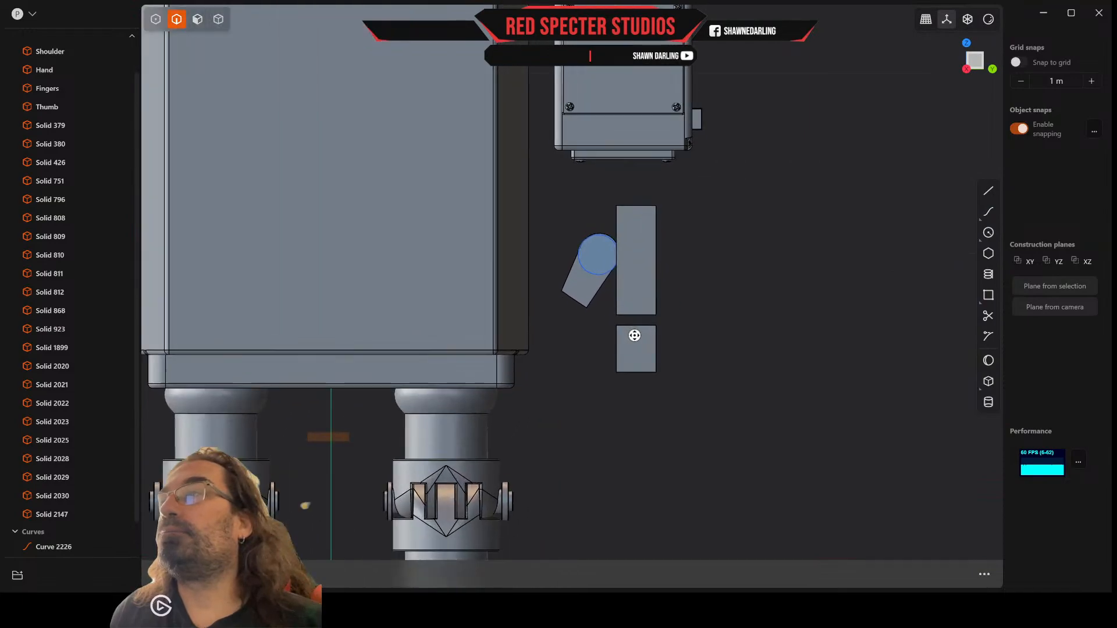
pyautogui.scroll(3, 634, 335)
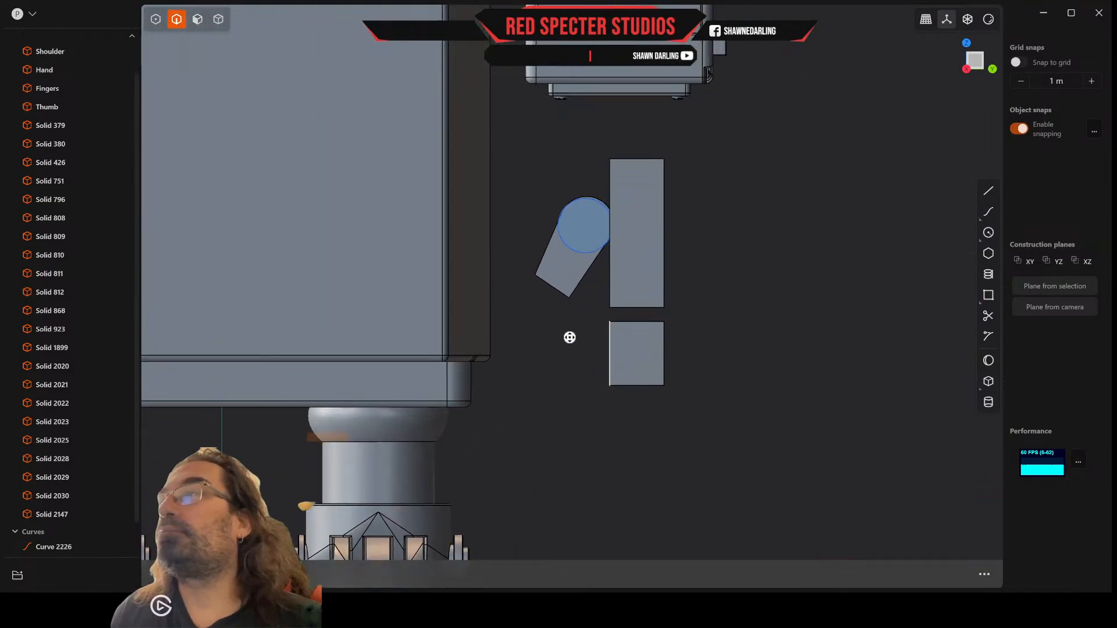
pyautogui.click(55, 546)
pyautogui.press('Delete')
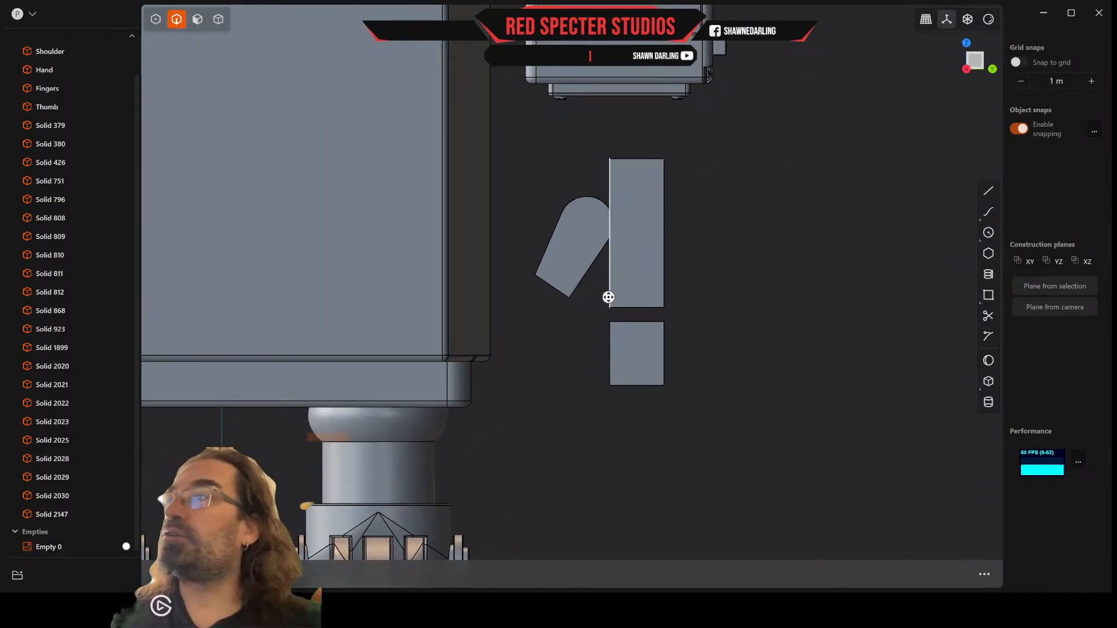
# Step: Draw a two-point circle of about 0.02 m radius spanning both corners of the thumb's lower end
pyautogui.scroll(4, 609, 298)
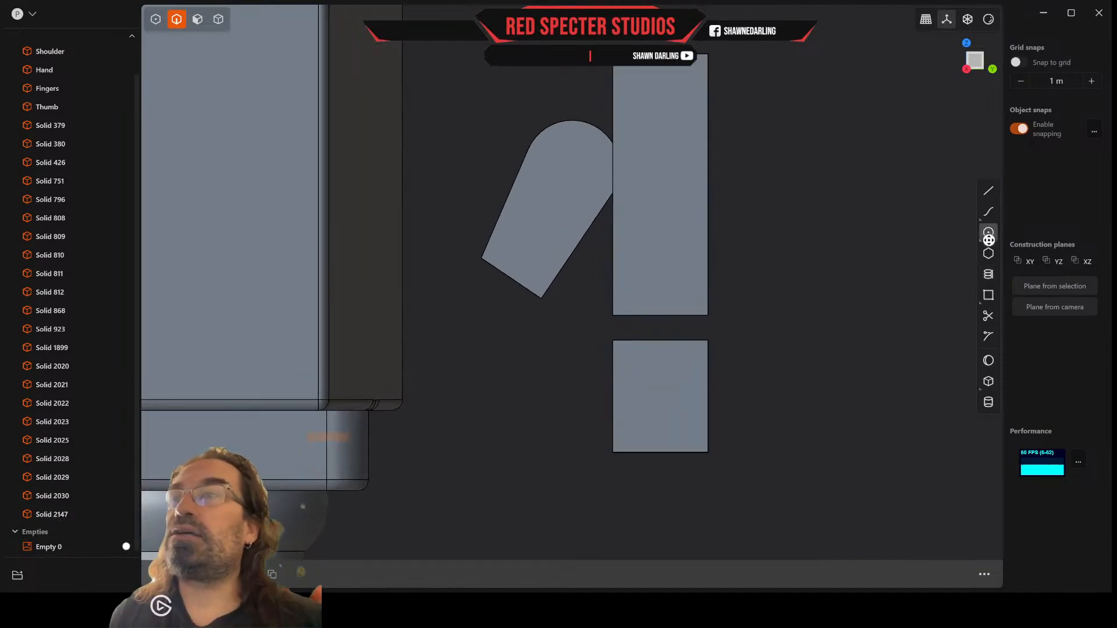
pyautogui.moveTo(989, 236)
pyautogui.click(963, 212)
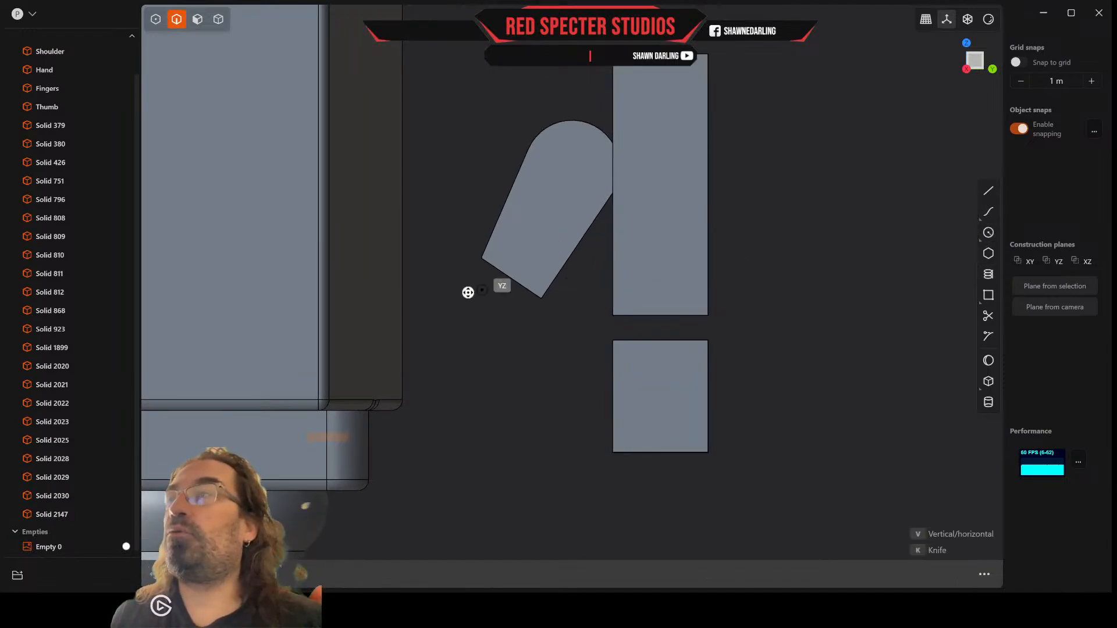
pyautogui.click(481, 257)
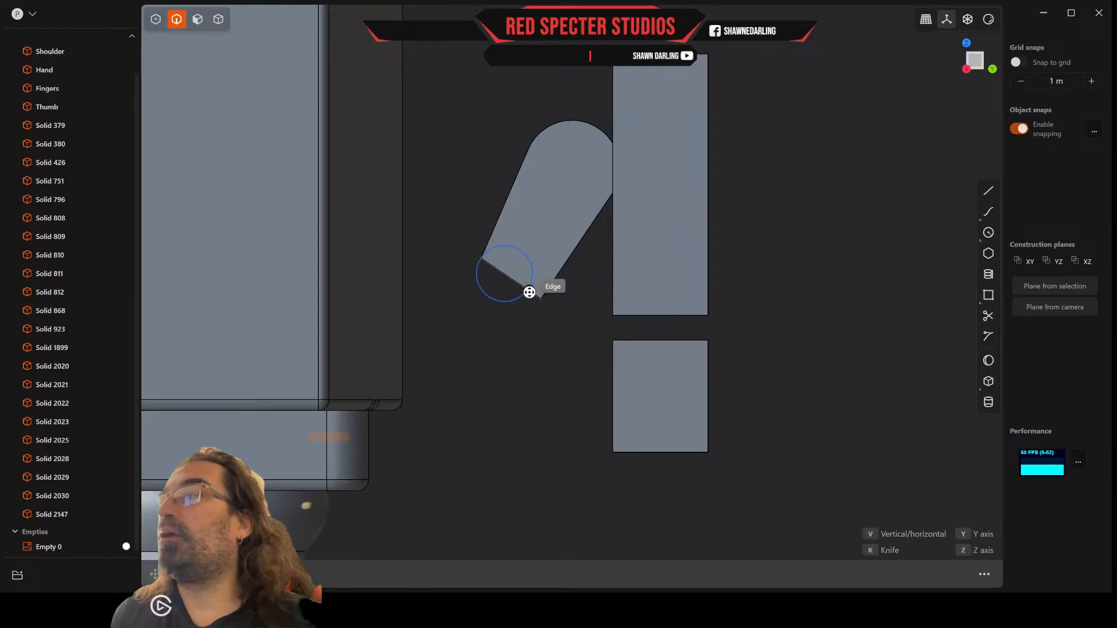
pyautogui.click(537, 296)
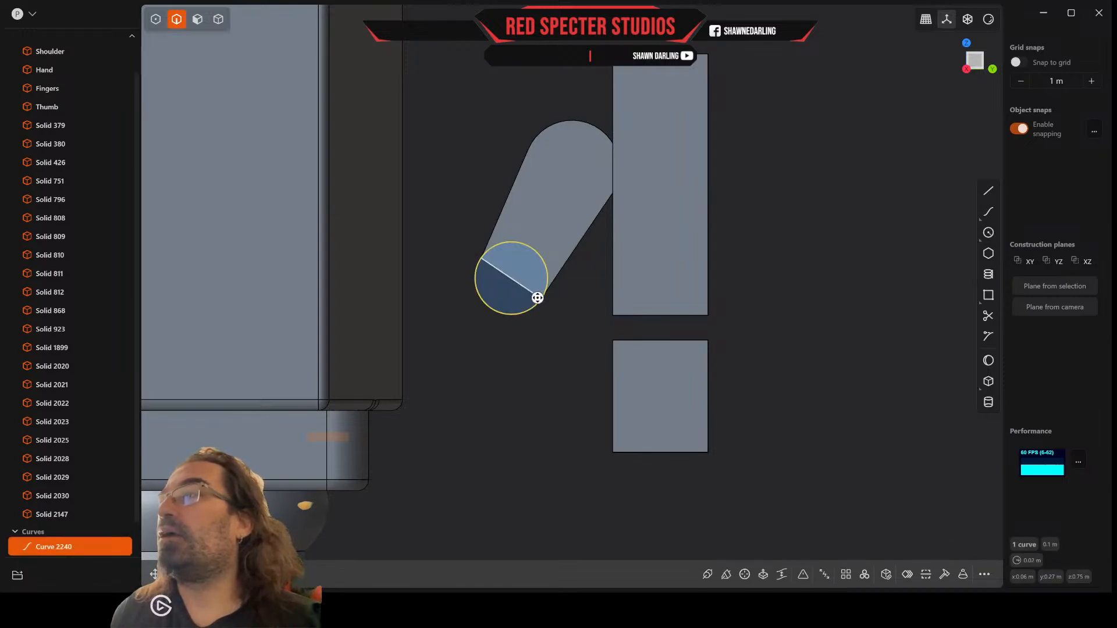
# Step: Extrude the circle at the thumb's lower end back through the thumb's full thickness, about 0.05 m
pyautogui.moveTo(586, 326); pyautogui.dragTo(574, 321, button='middle')
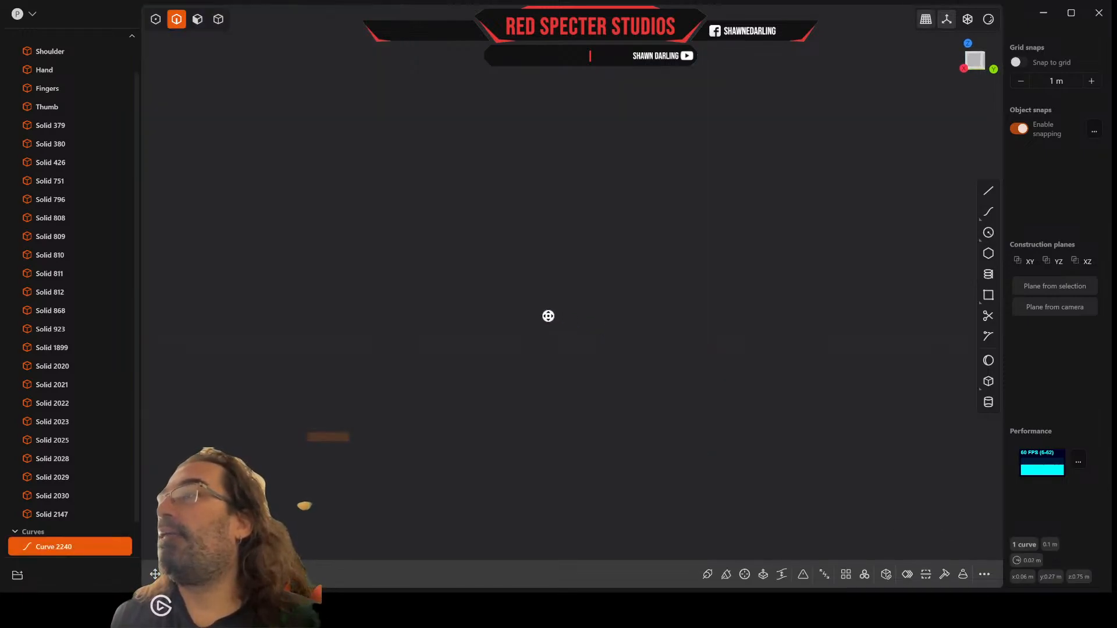
pyautogui.scroll(-10, 548, 316)
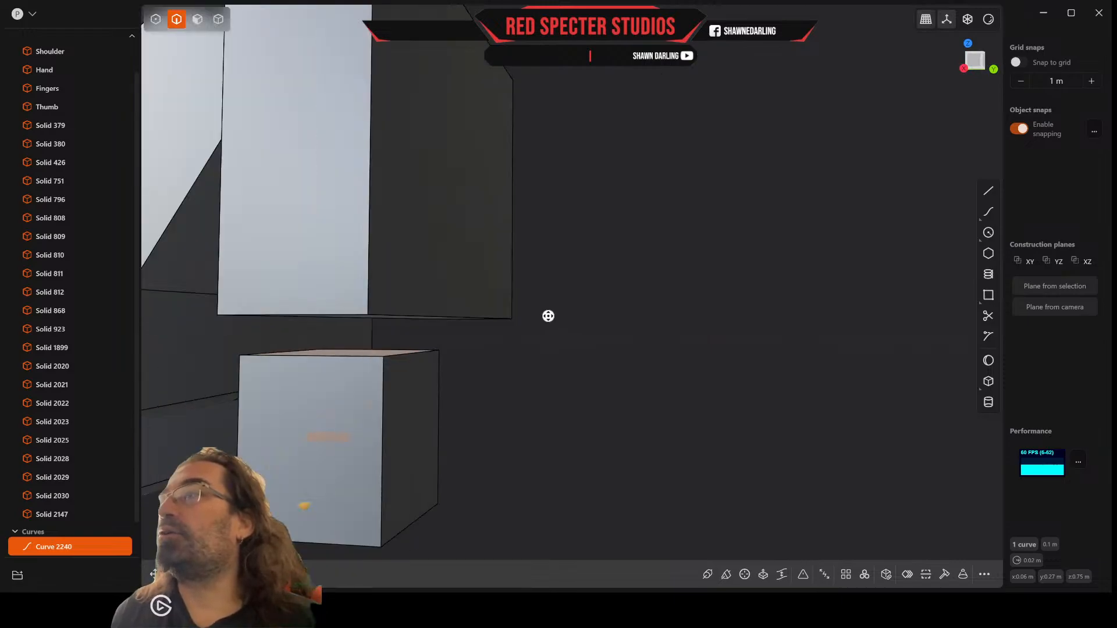
pyautogui.moveTo(548, 316); pyautogui.dragTo(494, 316, button='middle')
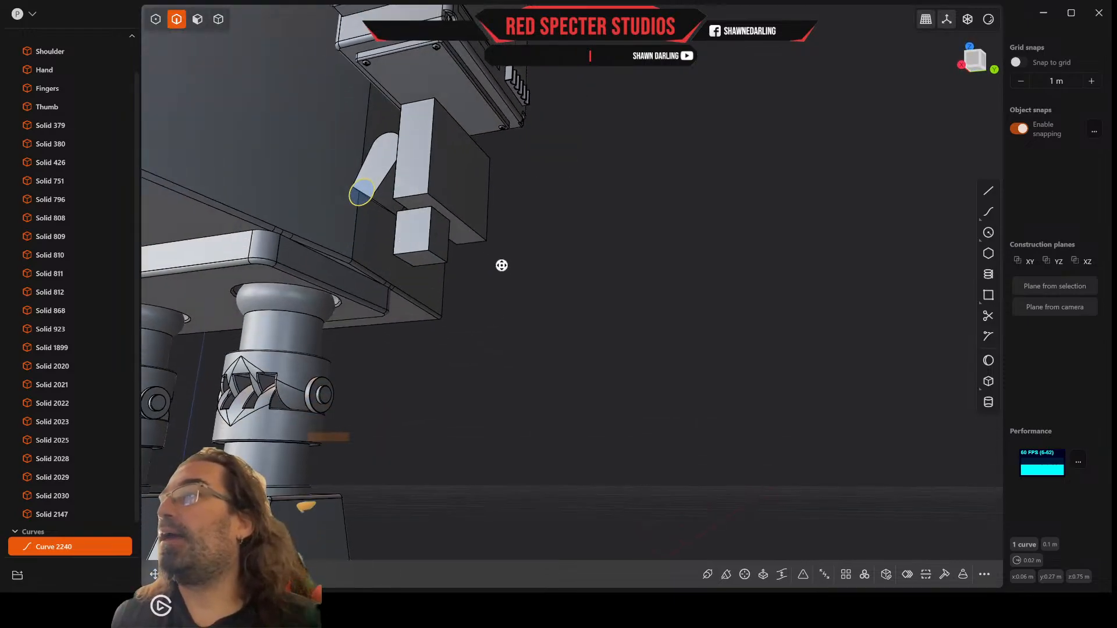
pyautogui.moveTo(501, 265); pyautogui.dragTo(554, 340, button='middle')
pyautogui.scroll(3, 555, 341)
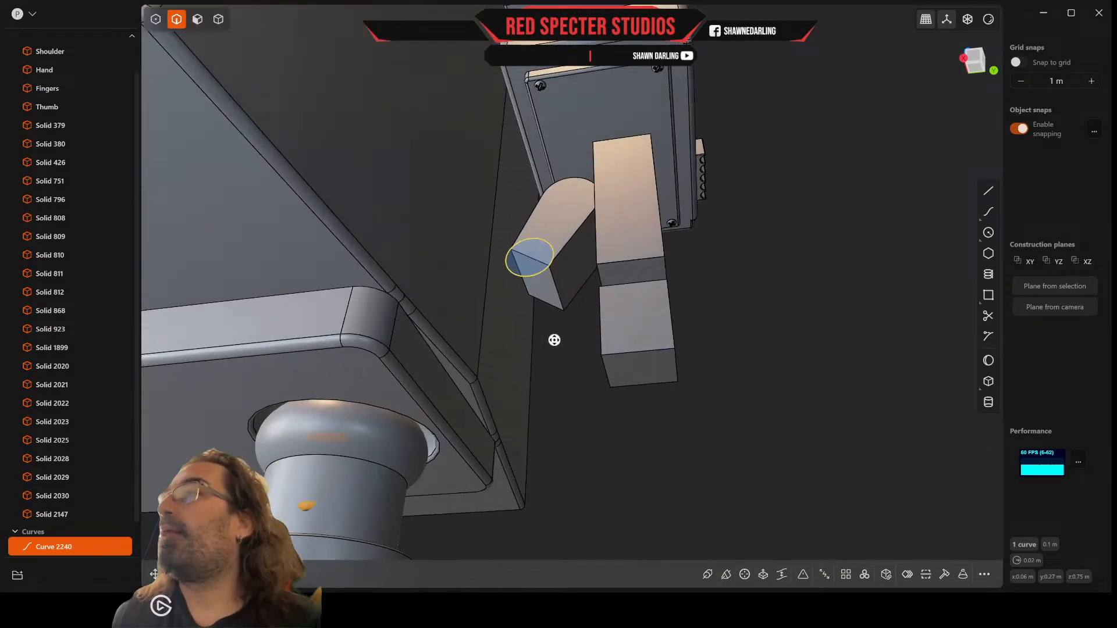
pyautogui.click(198, 19)
pyautogui.click(531, 259)
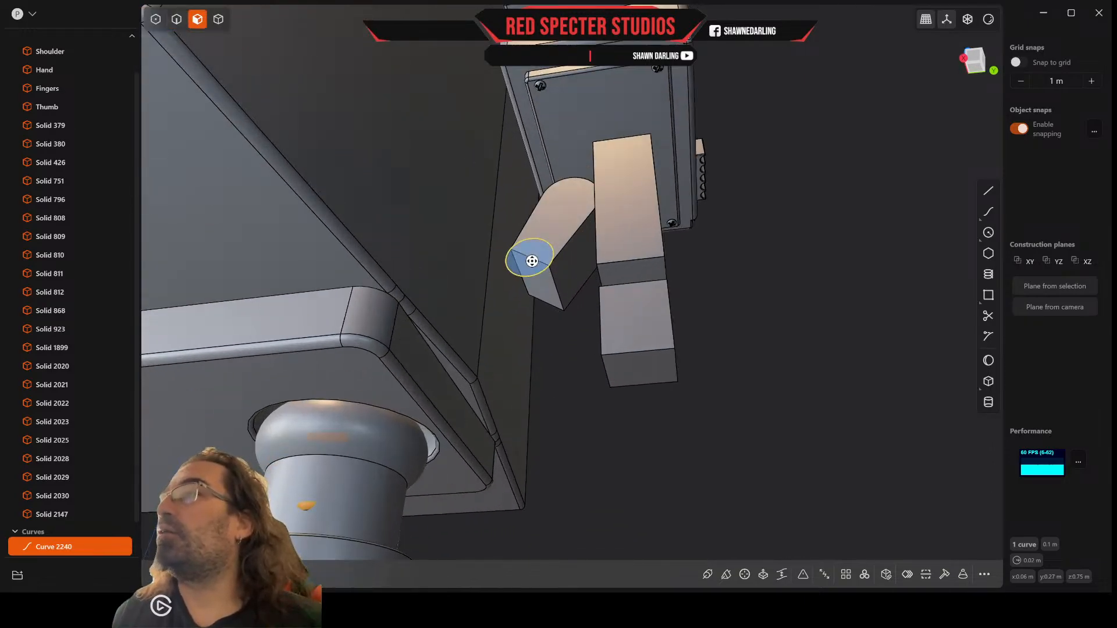
pyautogui.press('e')
pyautogui.moveTo(519, 228); pyautogui.dragTo(553, 307)
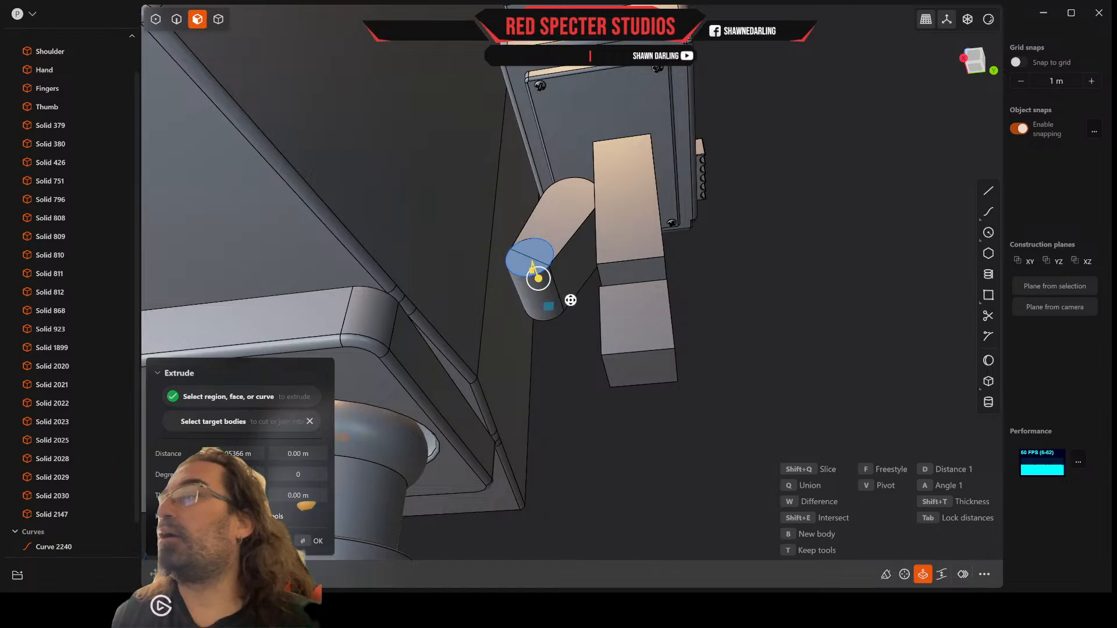
pyautogui.press('Return')
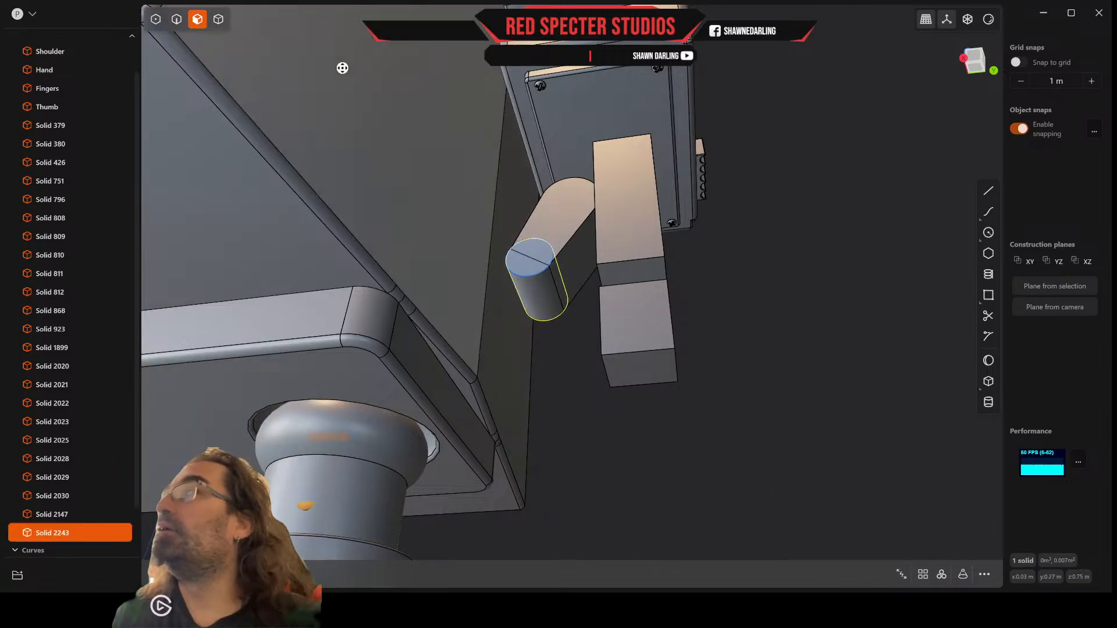
# Step: Union the extruded cylinder with the thumb solid so they form one body with a rounded lower end
pyautogui.click(219, 19)
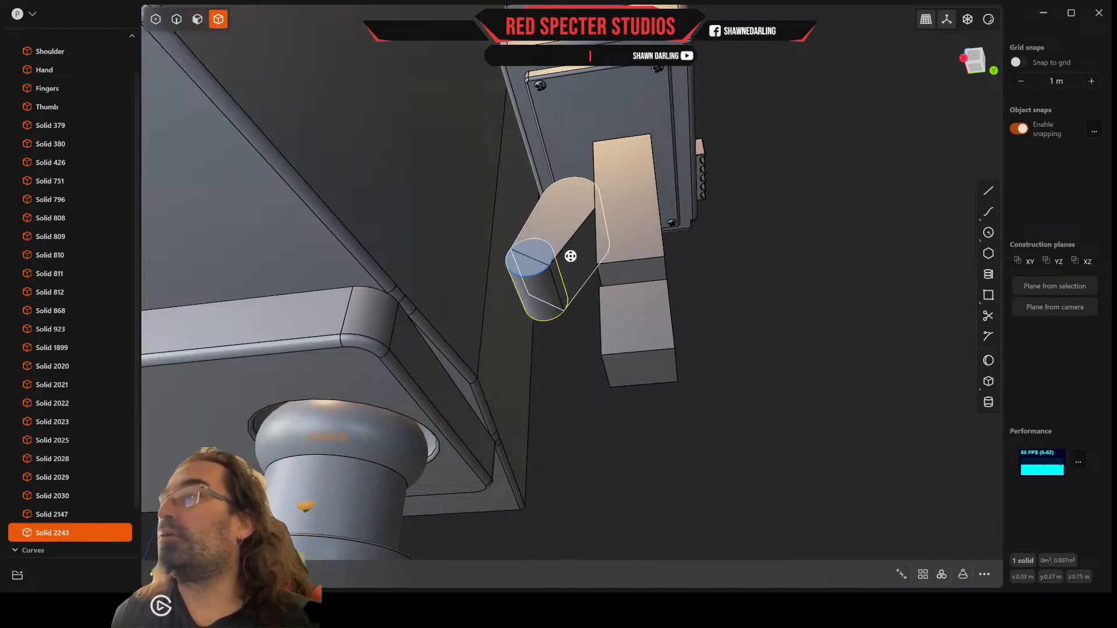
pyautogui.keyDown('shift'); pyautogui.click(570, 256); pyautogui.keyUp('shift')
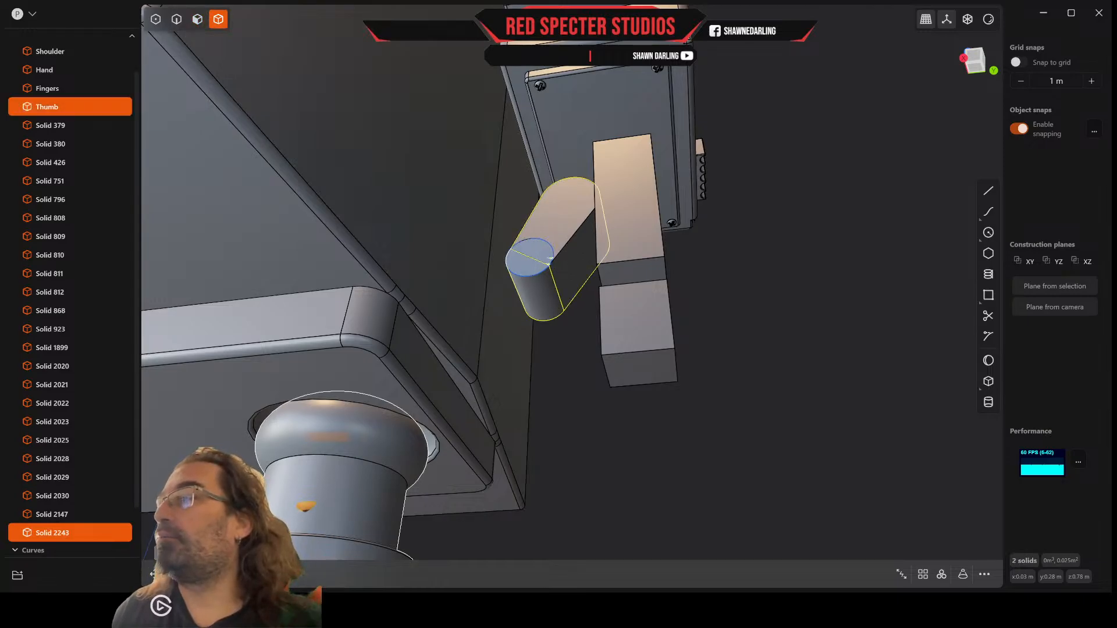
pyautogui.hotkey('shift', 'b')
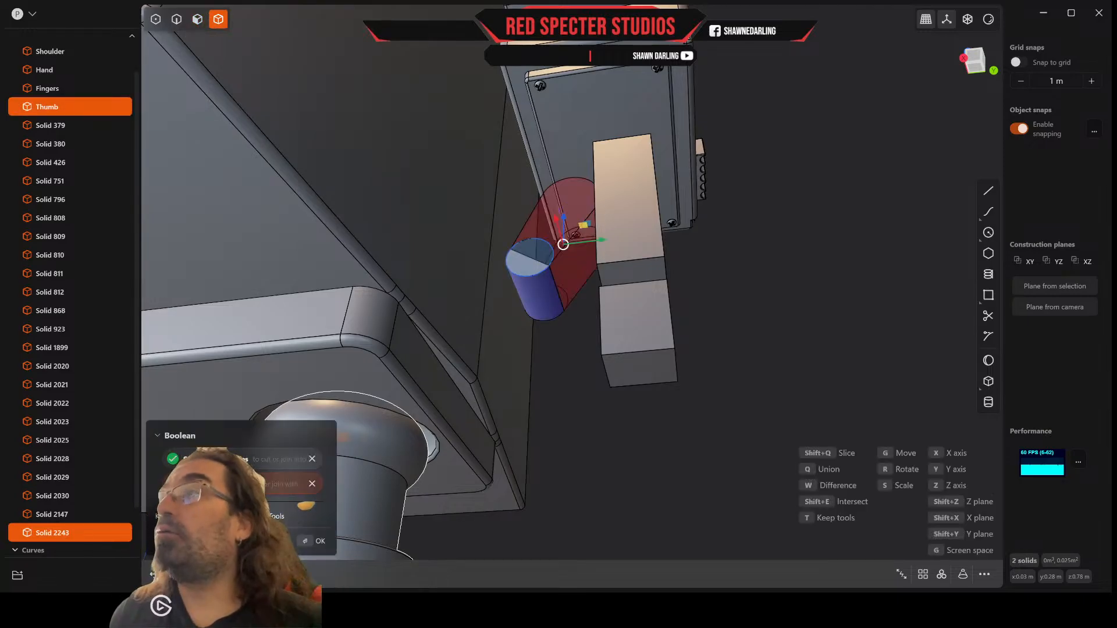
pyautogui.press('Return')
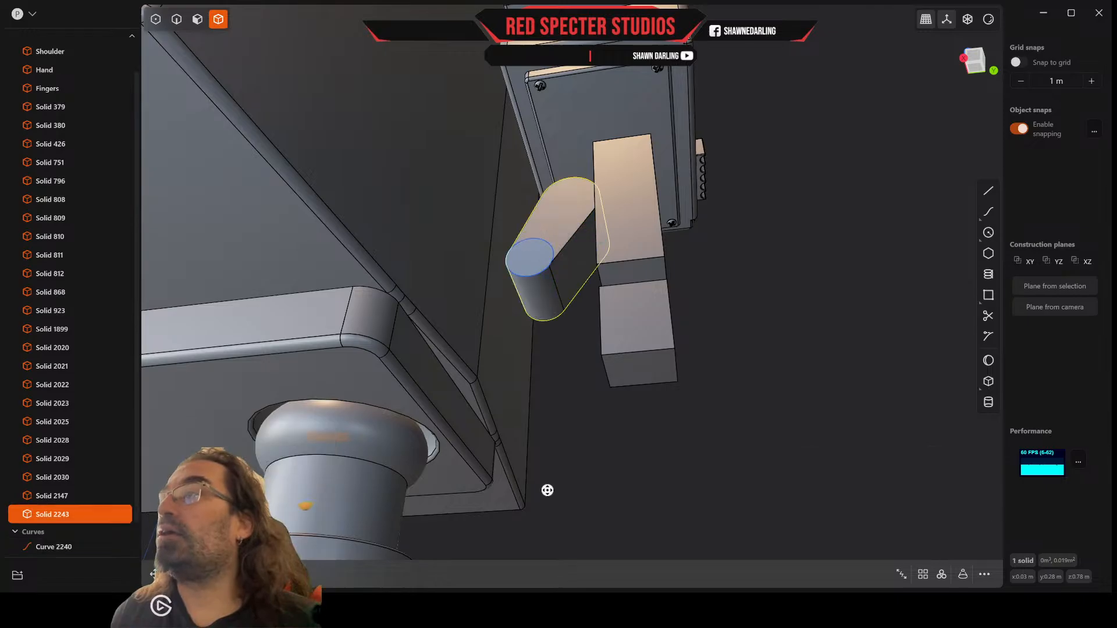
# Step: Delete the leftover construction circle at the thumb's lower end
pyautogui.scroll(3, 547, 490)
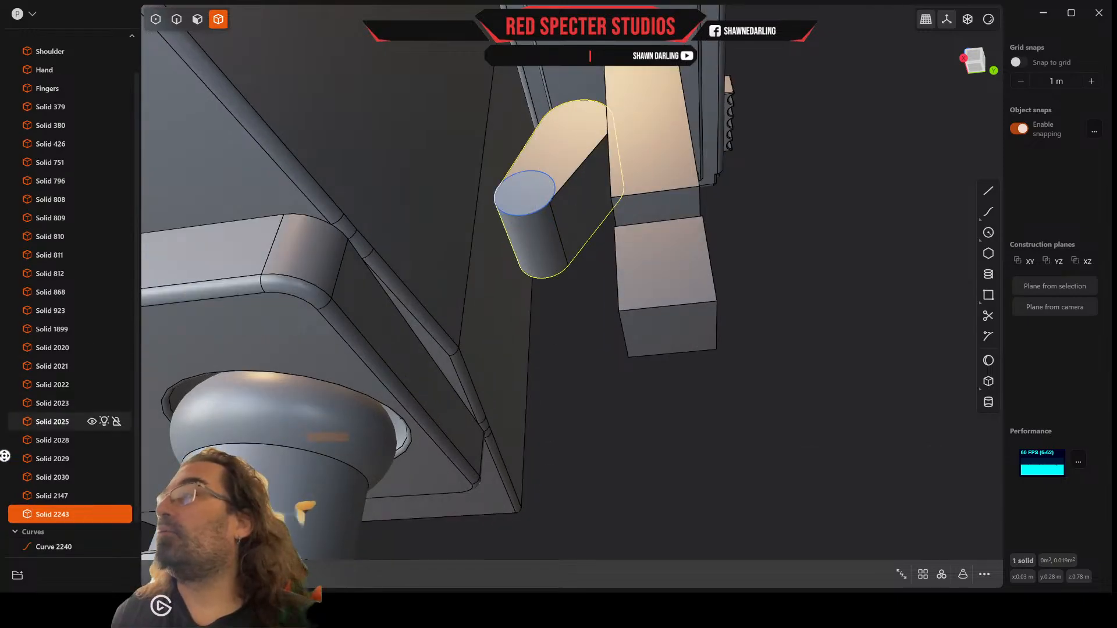
pyautogui.click(62, 547)
pyautogui.press('Delete')
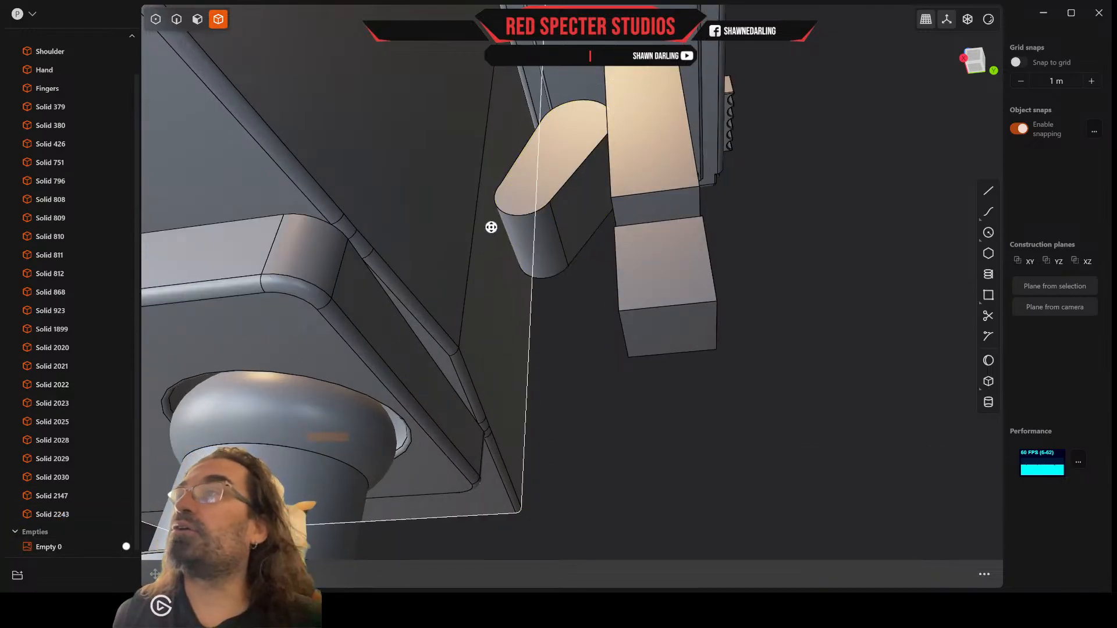
# Step: Rotate the thumb's front face slightly about a pivot at its upper end, tapering the thickness toward the lower end
pyautogui.moveTo(536, 187)
pyautogui.mouseDown(button='middle')
pyautogui.moveTo(525, 185)
pyautogui.moveTo(534, 202)
pyautogui.moveTo(541, 175)
pyautogui.mouseUp(button='middle')
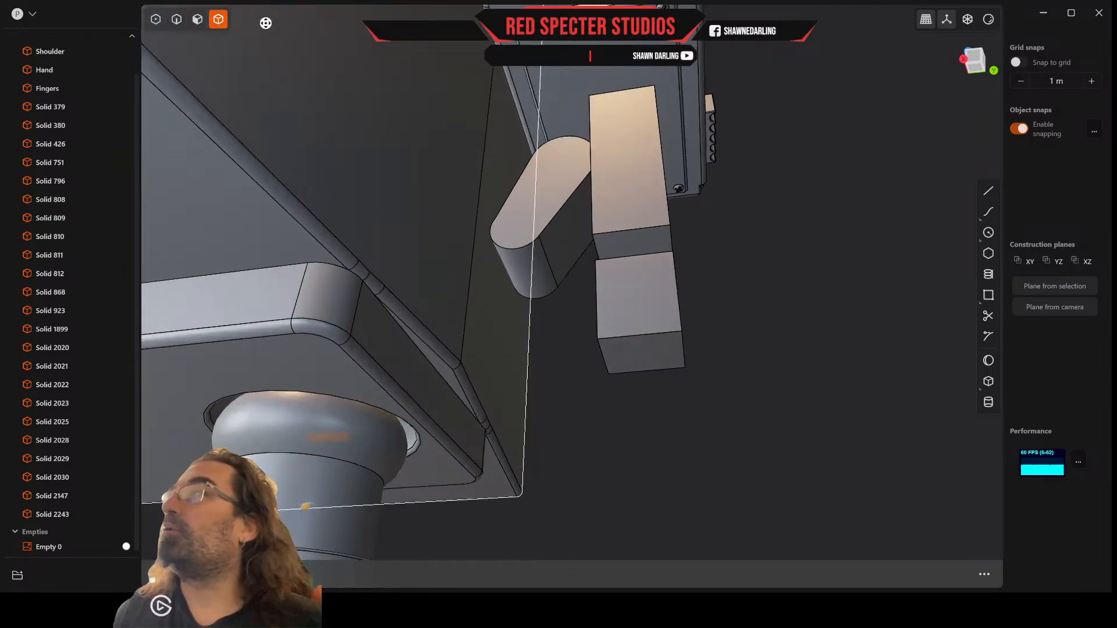
pyautogui.click(196, 21)
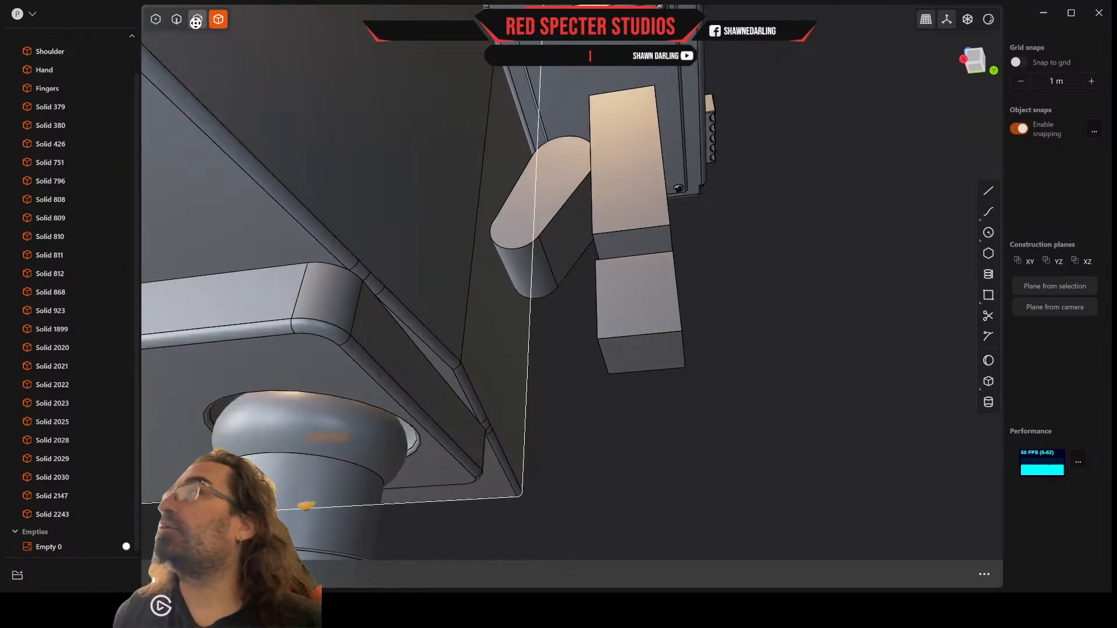
pyautogui.click(556, 176)
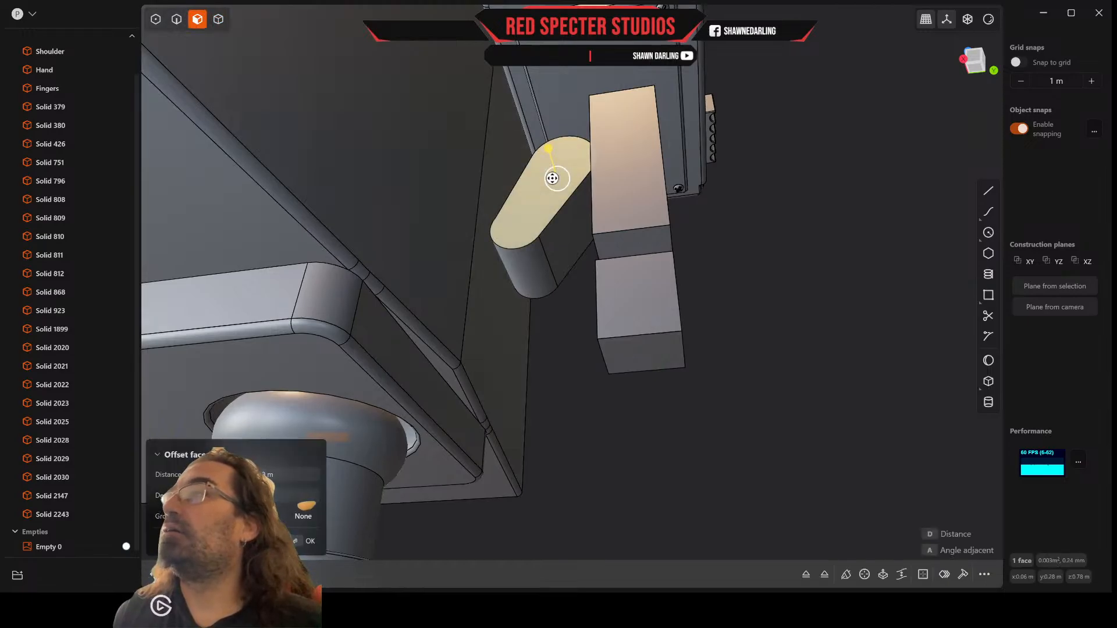
pyautogui.press('r')
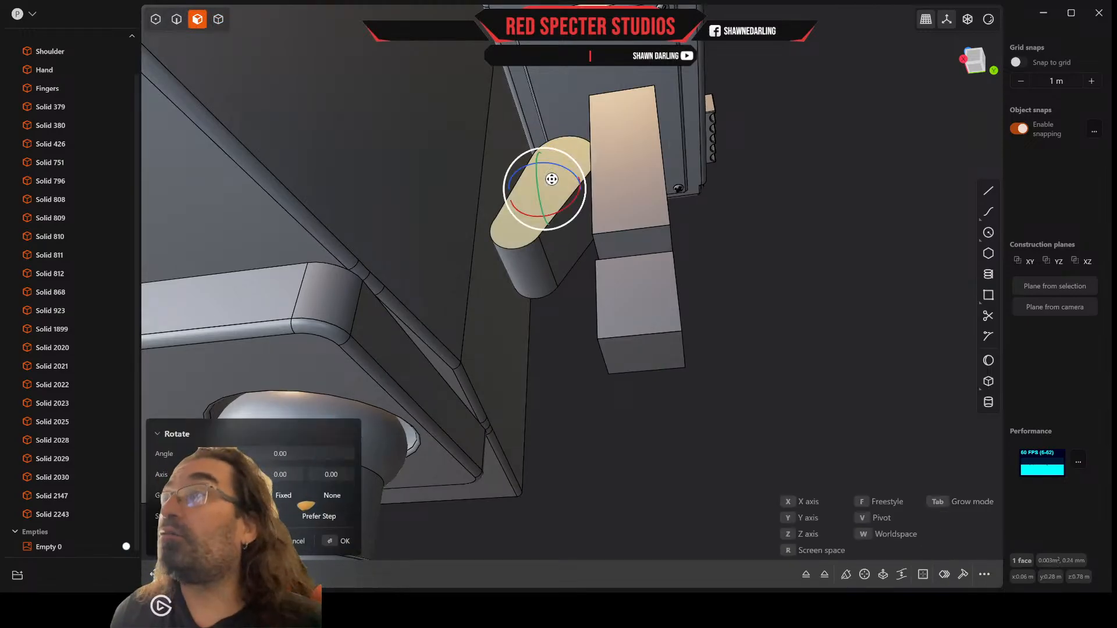
pyautogui.press('v')
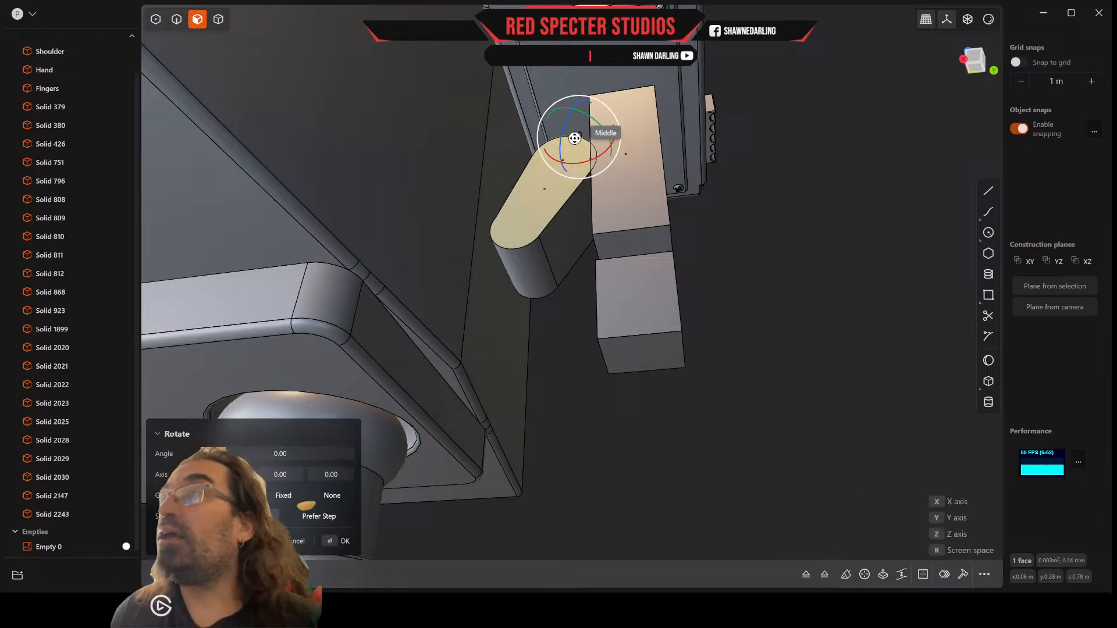
pyautogui.click(577, 137)
pyautogui.moveTo(562, 139); pyautogui.dragTo(561, 142)
pyautogui.rightClick(554, 177)
# Step: Rotate the thumb's back face inward by about 8 degrees around a pivot at its upper end
pyautogui.moveTo(553, 176); pyautogui.dragTo(606, 338, button='middle')
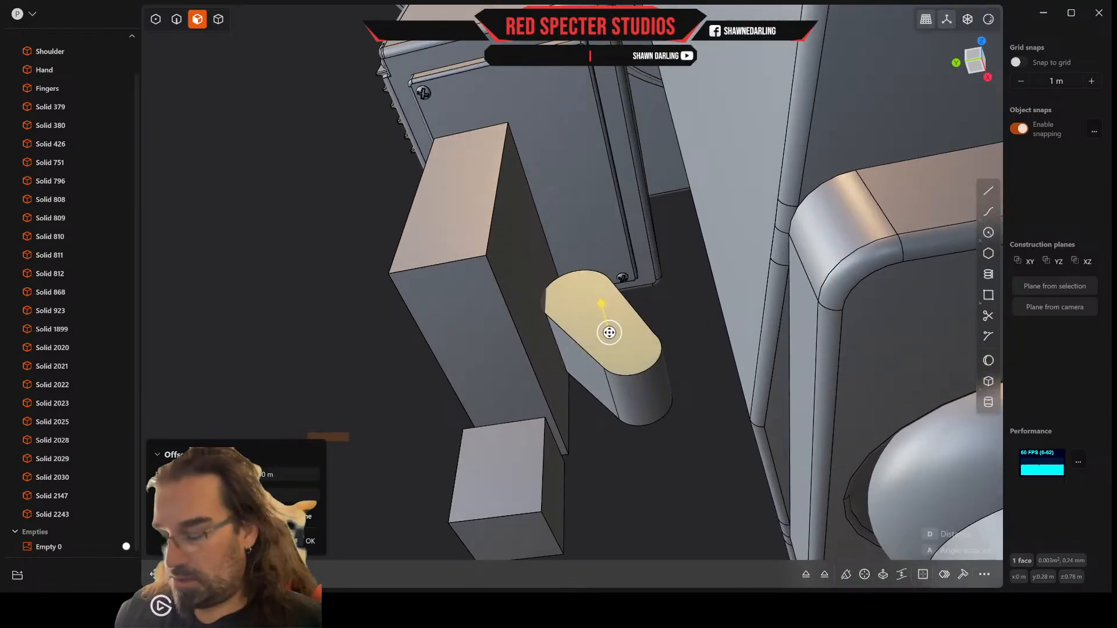
pyautogui.press('r')
pyautogui.press('v')
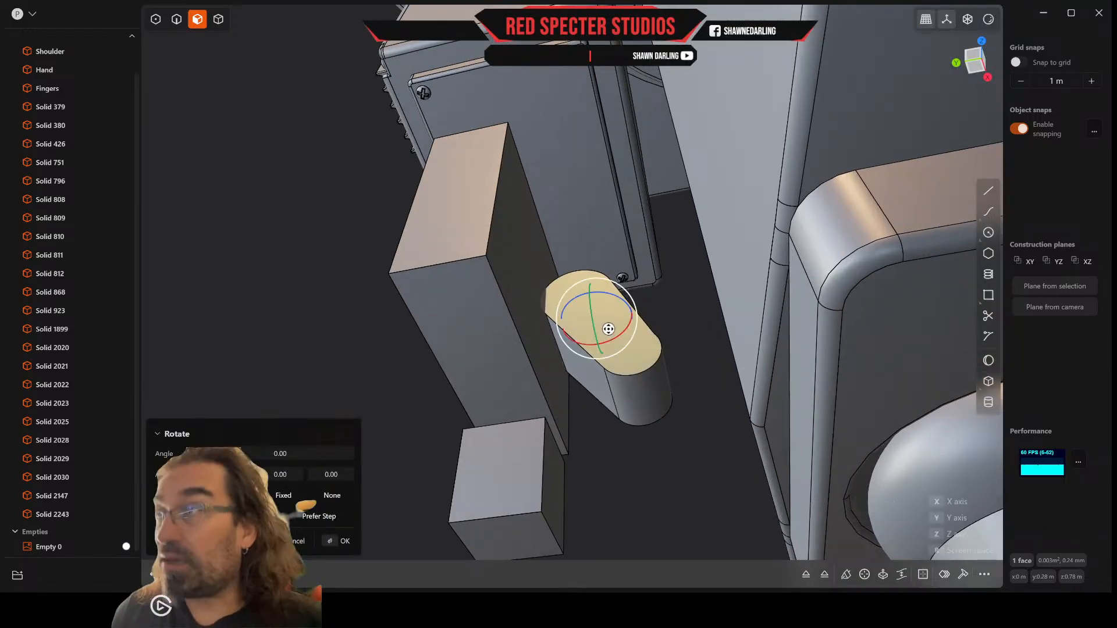
pyautogui.click(559, 282)
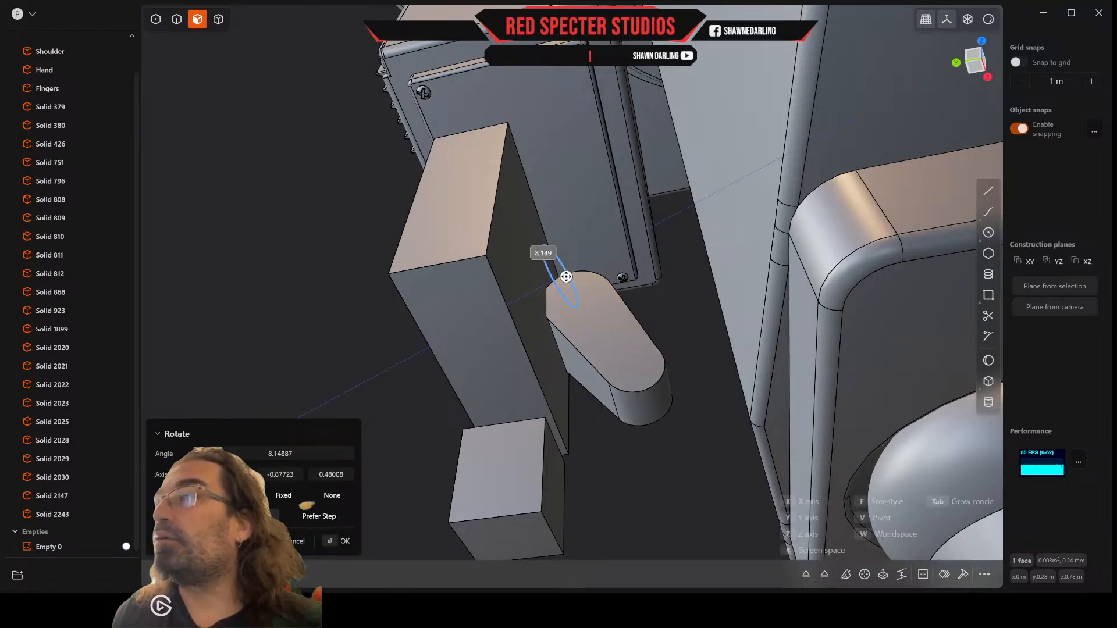
pyautogui.rightClick(689, 348)
# Step: Duplicate the thumb solid and move the copy down about 0.06 m along Z
pyautogui.moveTo(689, 348)
pyautogui.mouseDown(button='middle')
pyautogui.moveTo(683, 332)
pyautogui.moveTo(710, 264)
pyautogui.moveTo(796, 257)
pyautogui.moveTo(852, 271)
pyautogui.moveTo(1024, 394)
pyautogui.moveTo(878, 394)
pyautogui.moveTo(822, 359)
pyautogui.moveTo(803, 405)
pyautogui.moveTo(706, 381)
pyautogui.moveTo(700, 317)
pyautogui.moveTo(700, 331)
pyautogui.mouseUp(button='middle')
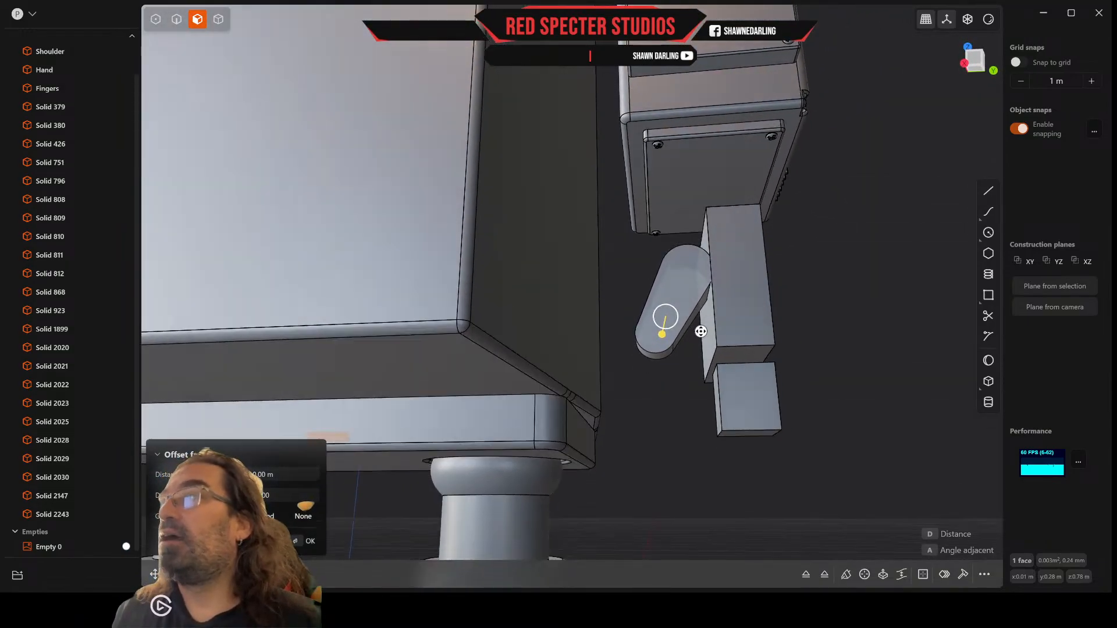
pyautogui.click(219, 20)
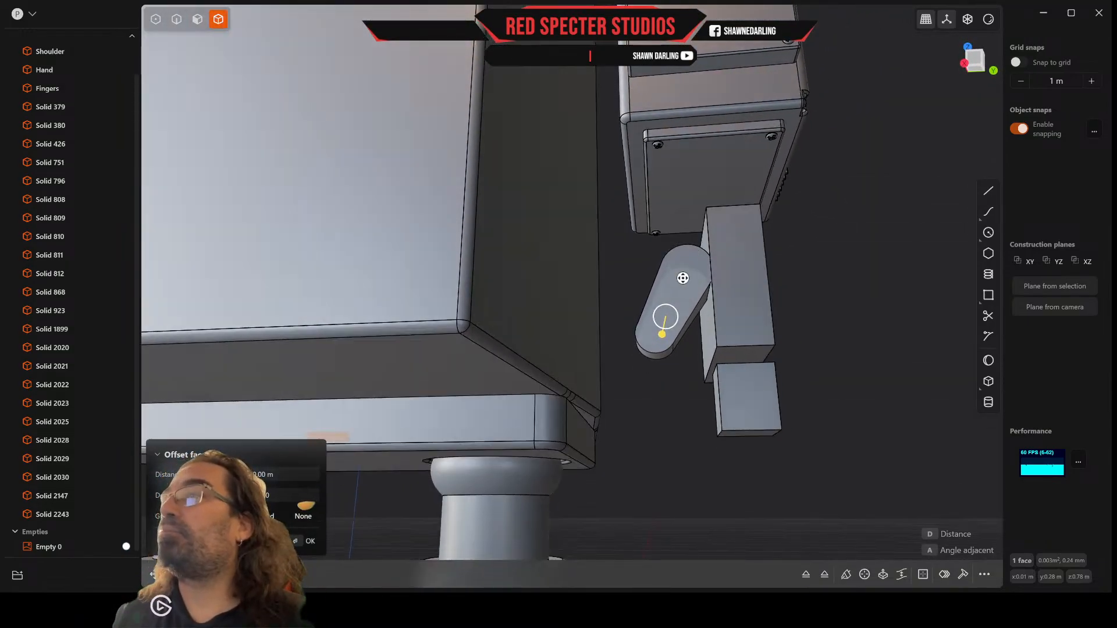
pyautogui.press('Escape')
pyautogui.click(673, 293)
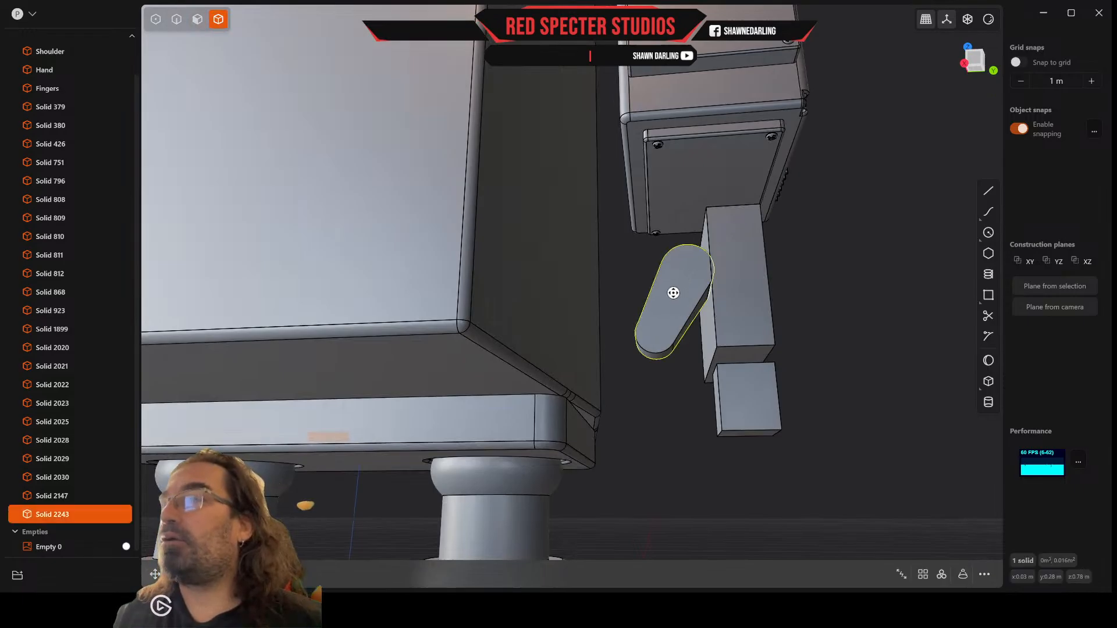
pyautogui.hotkey('ctrl', 'd')
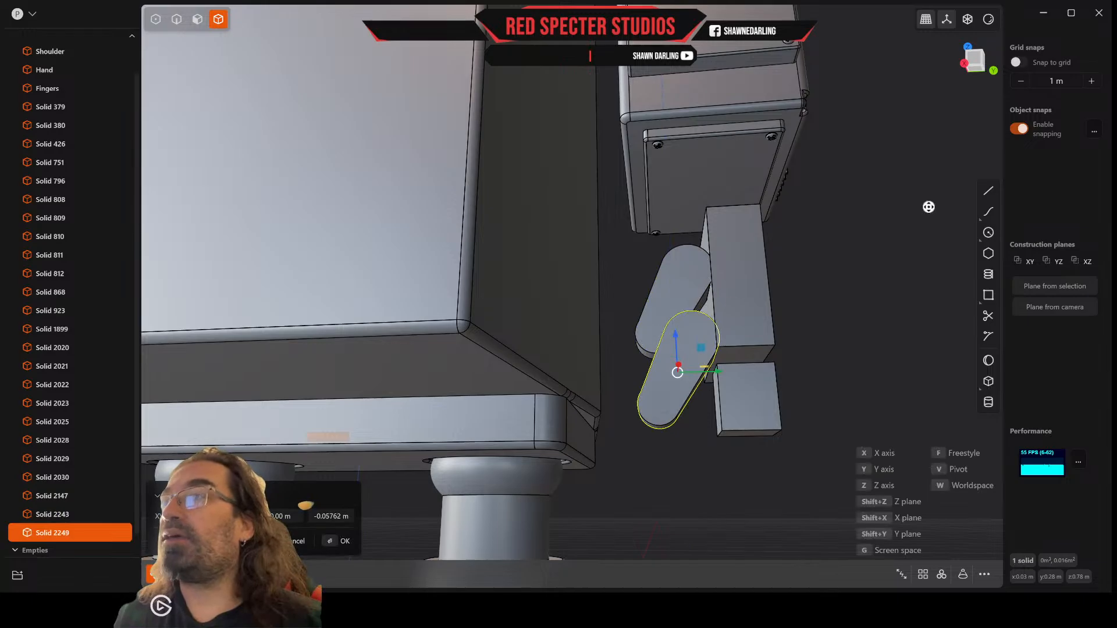
pyautogui.click(977, 58)
pyautogui.scroll(5, 632, 325)
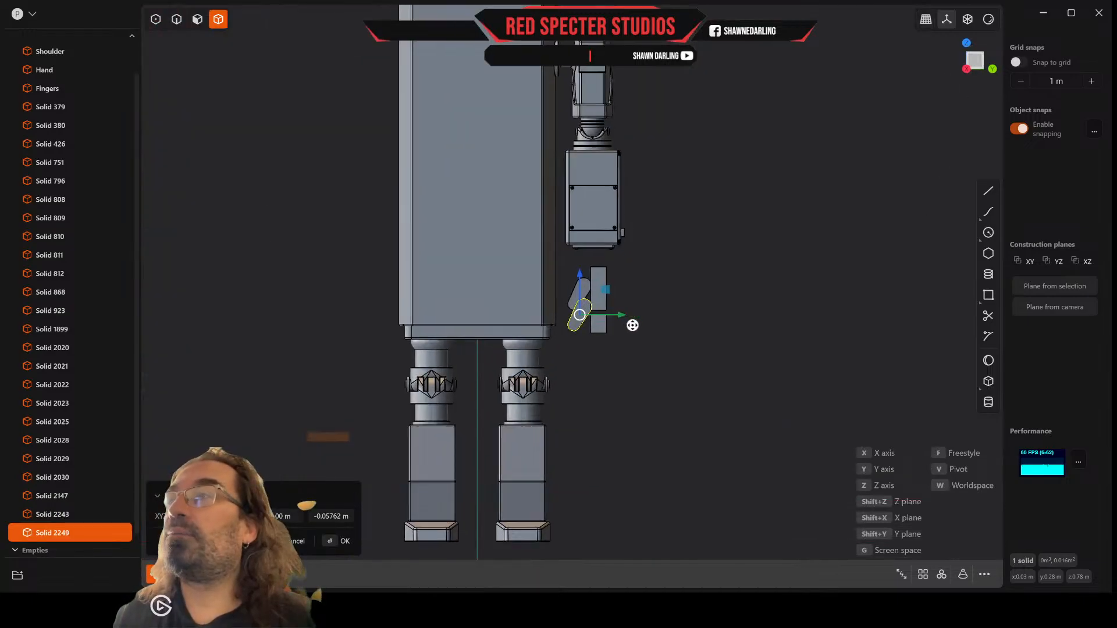
# Step: Scale the thumb copy uniformly to about 0.76 and rotate it about 46 degrees so its lower end angles toward the fingers
pyautogui.scroll(2, 632, 325)
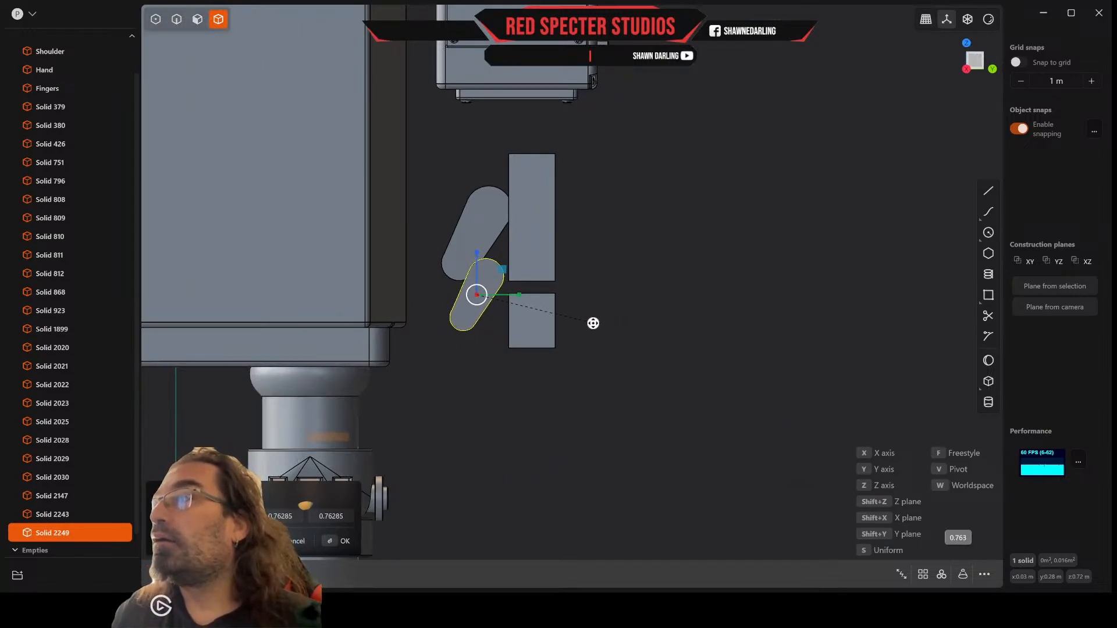
pyautogui.click(589, 322)
pyautogui.press('r')
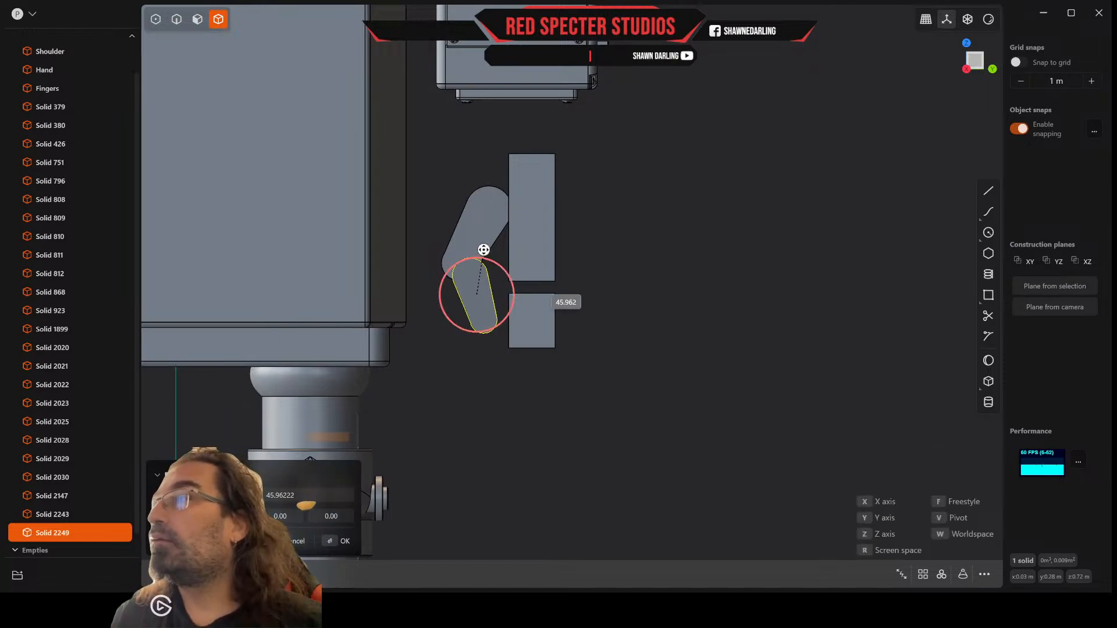
pyautogui.click(484, 250)
# Step: Move the thumb copy about 0.01 m sideways and 0.01 m up, aligning its upper end with the thumb's rounded lower end
pyautogui.press('g')
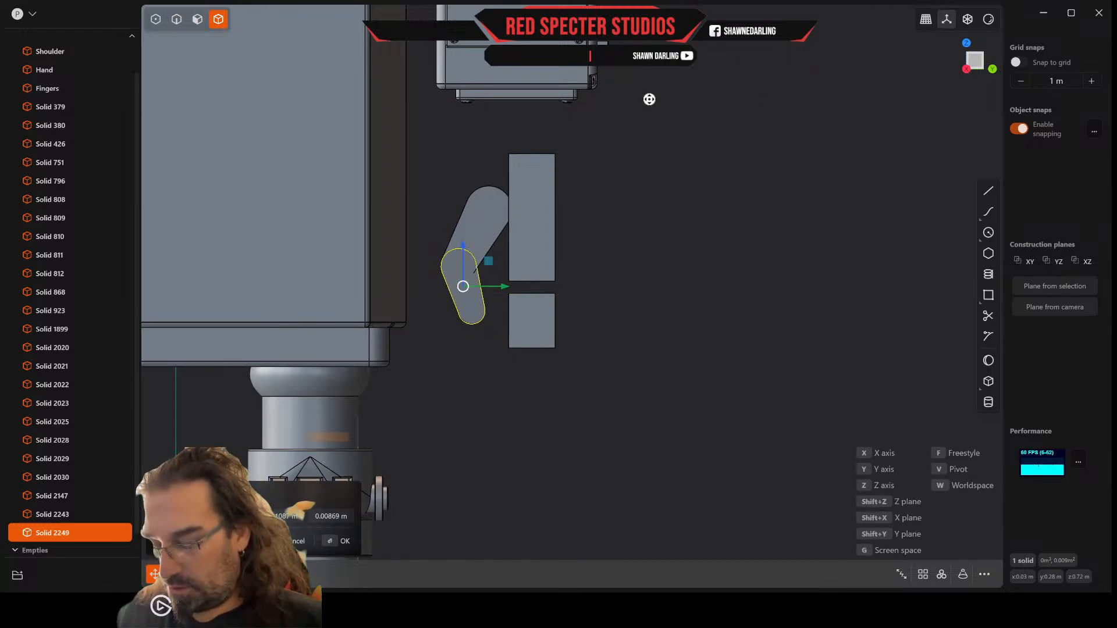
pyautogui.scroll(4, 494, 268)
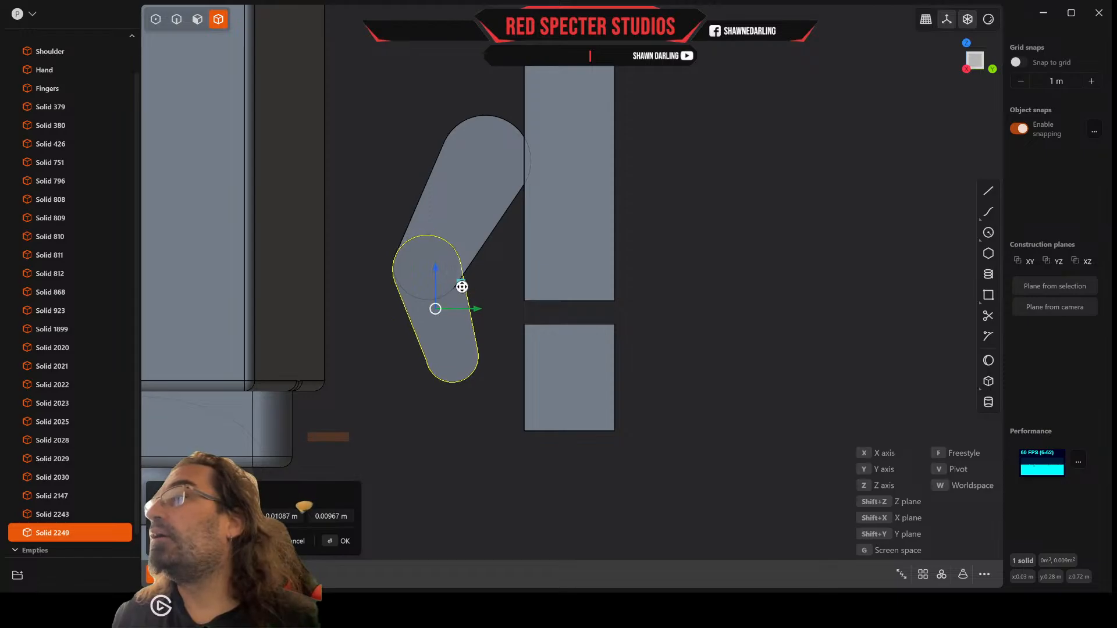
pyautogui.rightClick(487, 292)
# Step: Scale the lower thumb segment down along the X axis so it is thinner than the upper segment
pyautogui.scroll(-3, 486, 292)
pyautogui.moveTo(486, 292); pyautogui.dragTo(553, 313, button='middle')
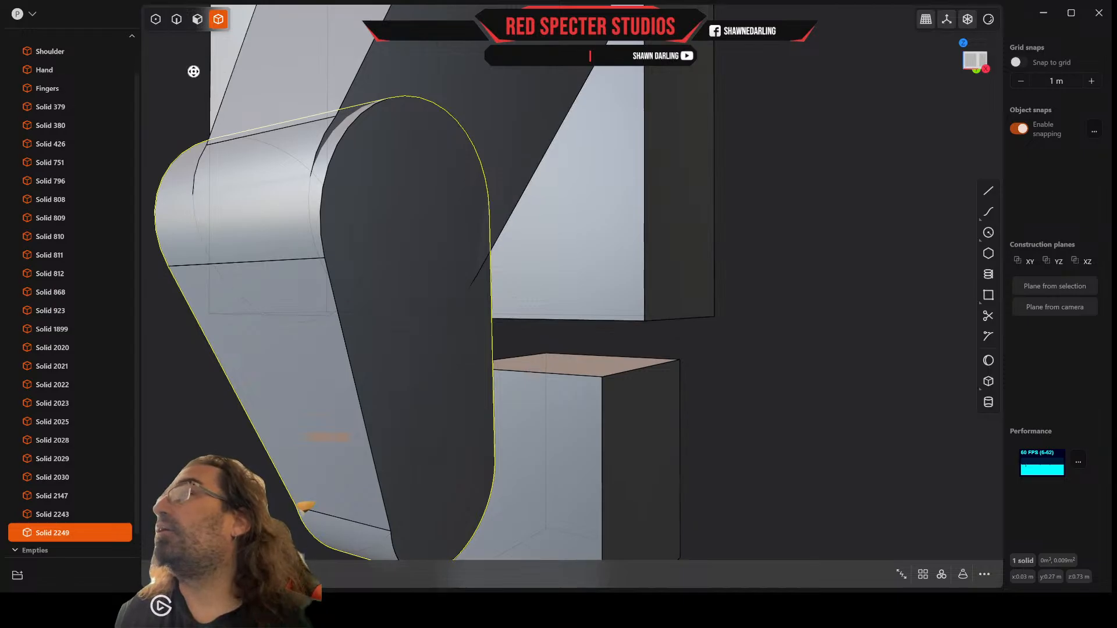
pyautogui.press('s')
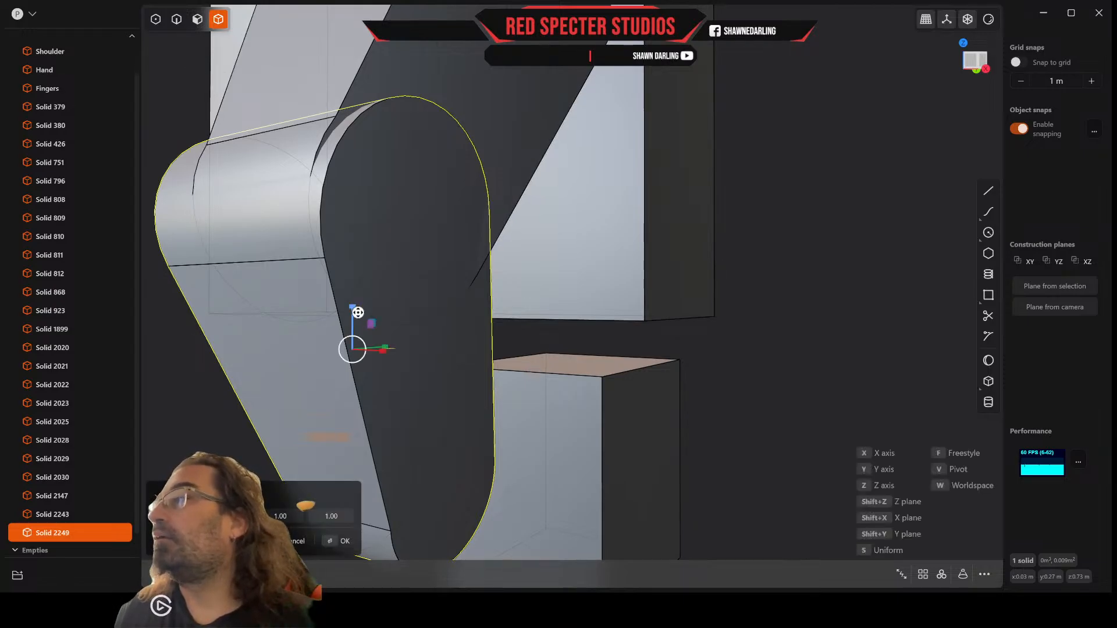
pyautogui.press('x')
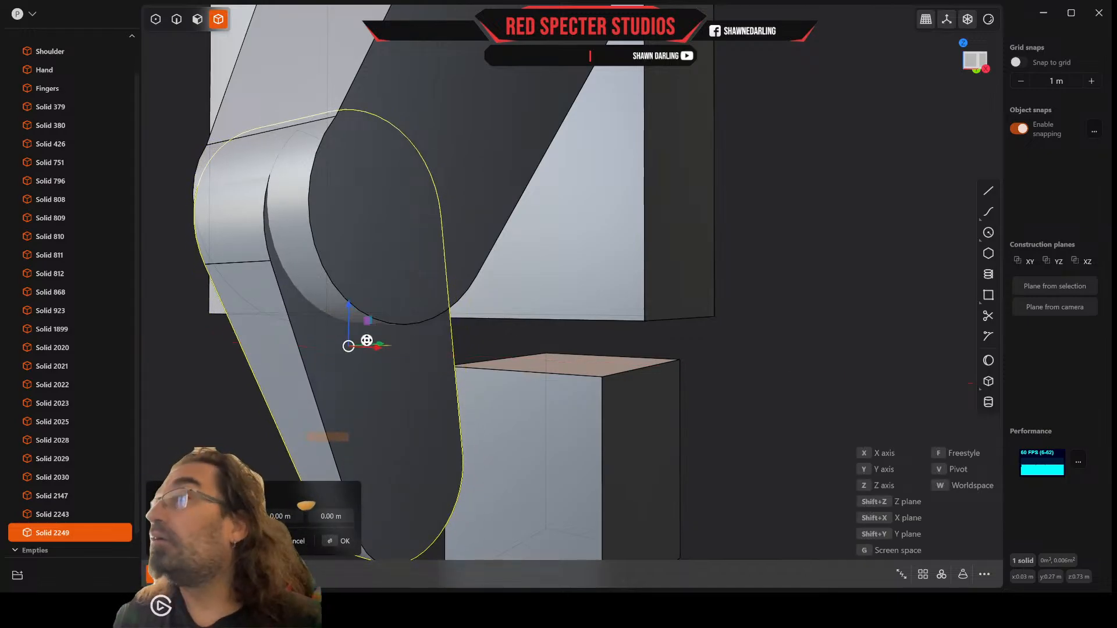
# Step: Move the lower thumb segment about 0.001 m along Y and 0.002 m along Z so its round end sits inside the upper segment's
pyautogui.moveTo(379, 353); pyautogui.dragTo(389, 353)
pyautogui.moveTo(387, 340)
pyautogui.mouseDown(button='middle')
pyautogui.moveTo(424, 339)
pyautogui.moveTo(381, 327)
pyautogui.moveTo(326, 334)
pyautogui.moveTo(369, 290)
pyautogui.moveTo(428, 291)
pyautogui.moveTo(413, 293)
pyautogui.mouseUp(button='middle')
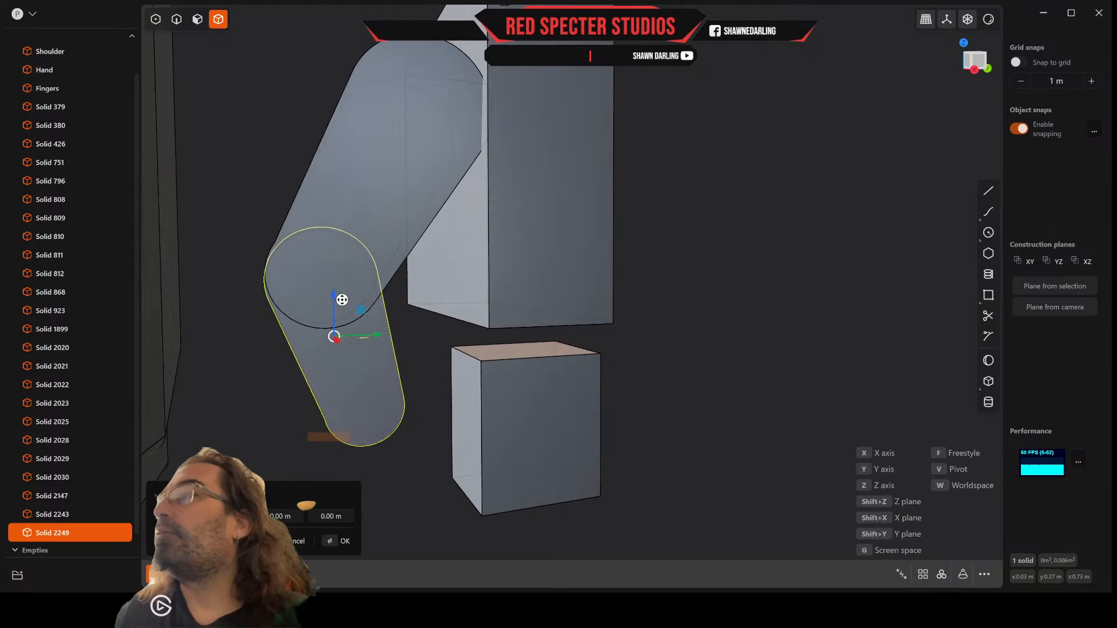
pyautogui.moveTo(360, 309); pyautogui.dragTo(366, 303)
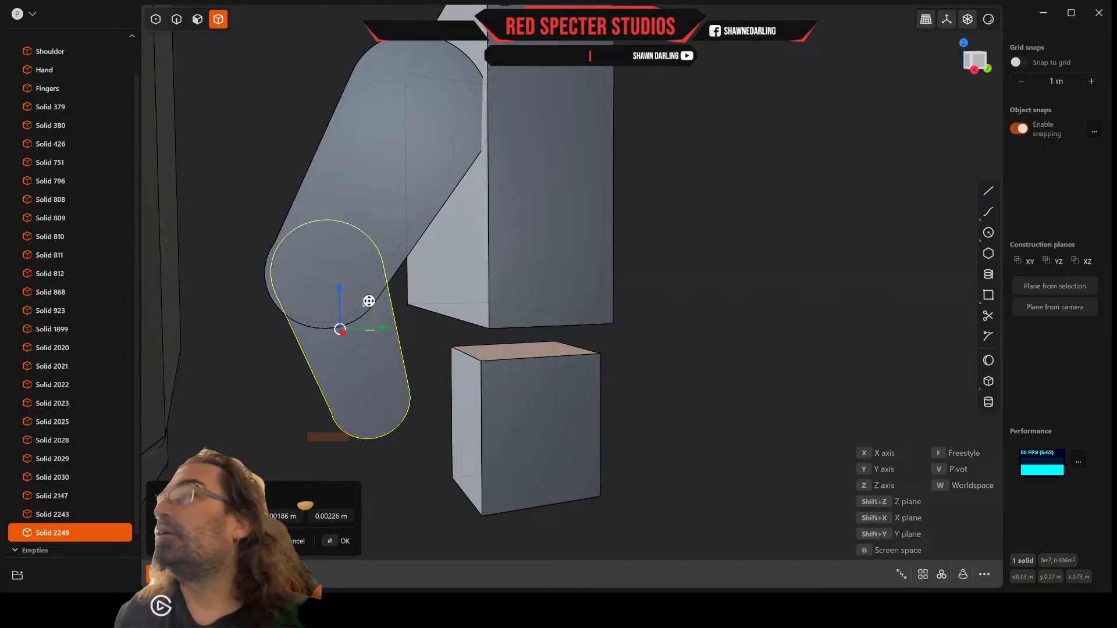
pyautogui.moveTo(369, 301); pyautogui.dragTo(362, 301, button='middle')
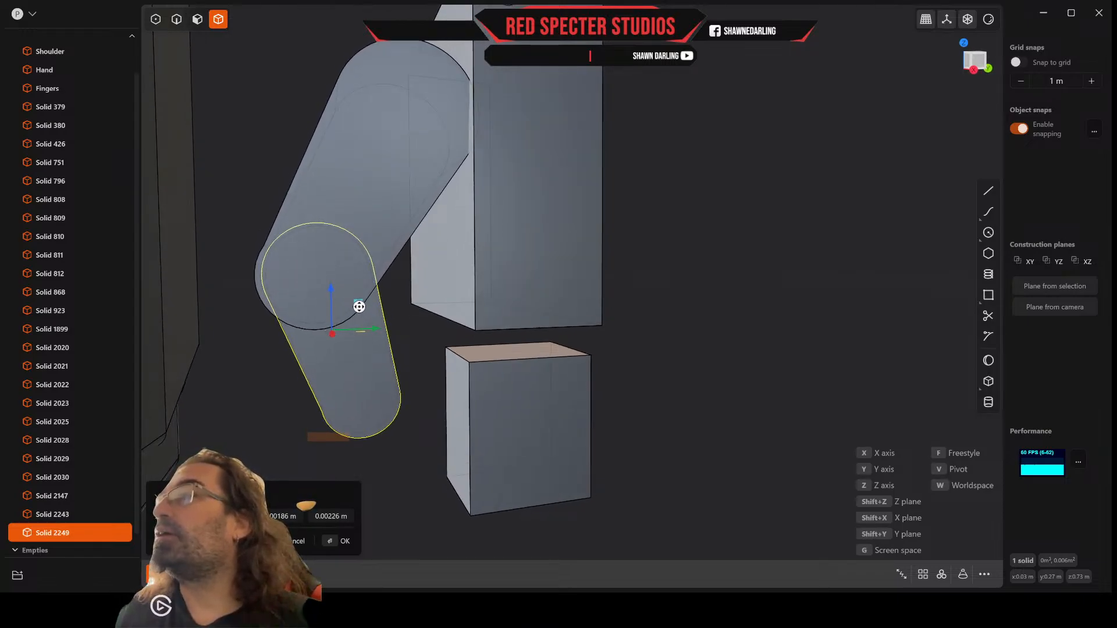
pyautogui.moveTo(359, 306); pyautogui.dragTo(358, 307)
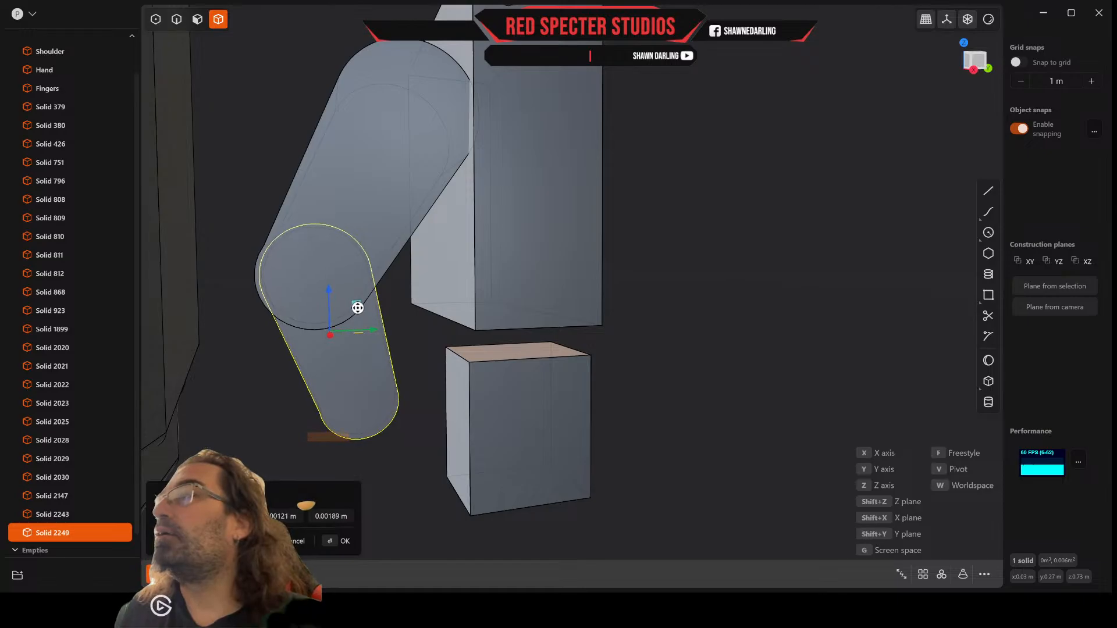
pyautogui.moveTo(426, 319); pyautogui.dragTo(435, 289, button='middle')
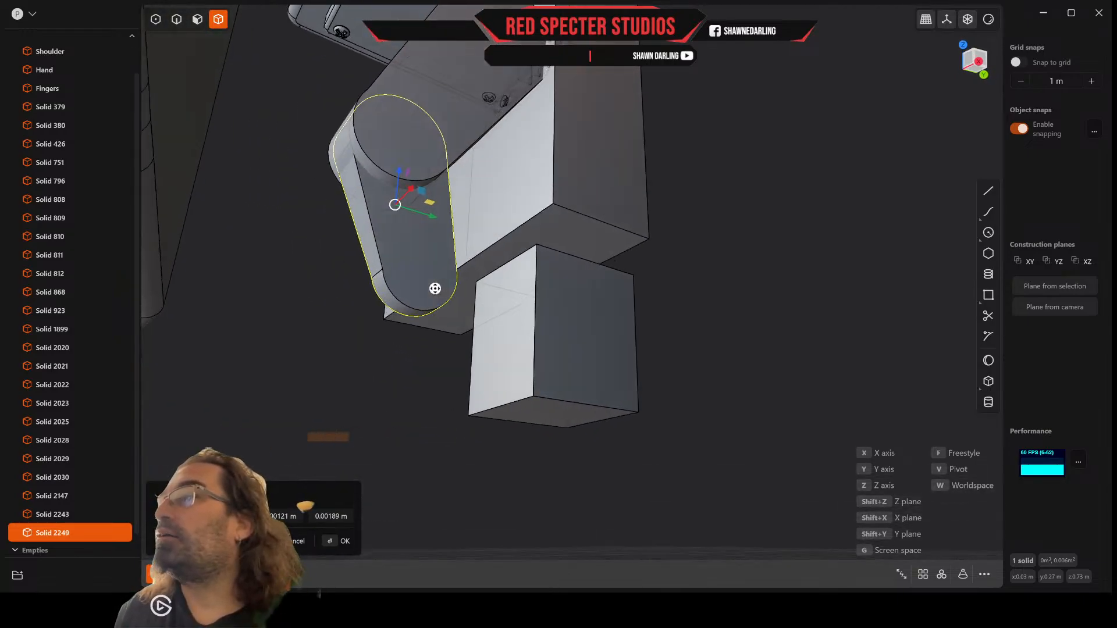
# Step: Split one side face of the lower thumb segment with a knife line across the start of its rounded tip
pyautogui.click(988, 190)
pyautogui.click(387, 271)
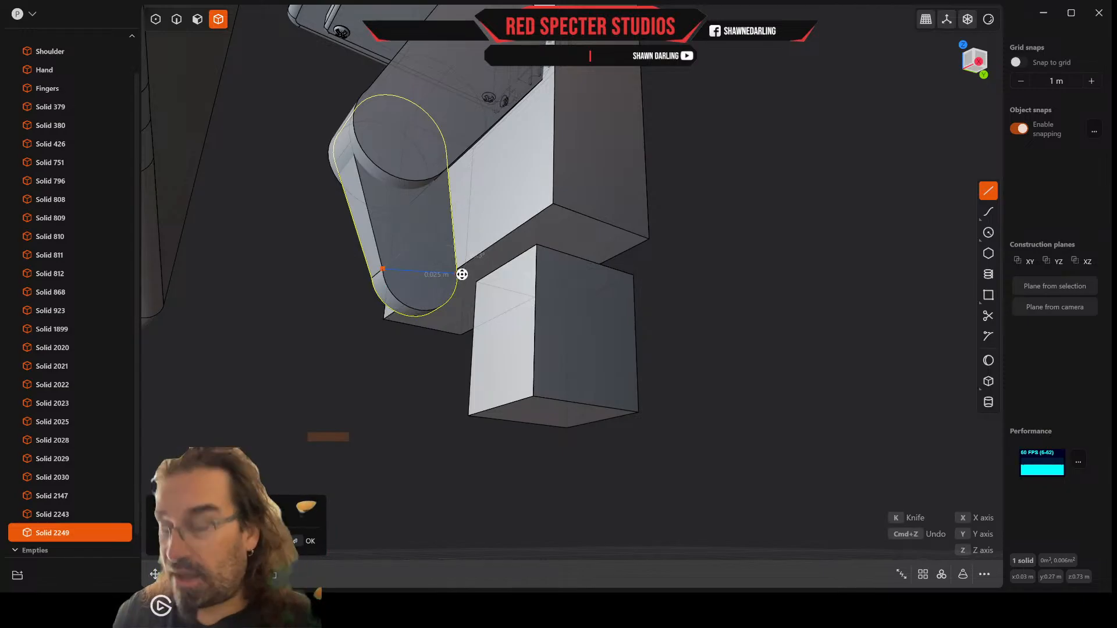
pyautogui.press('k')
pyautogui.moveTo(461, 274); pyautogui.dragTo(632, 279, button='middle')
pyautogui.scroll(4, 905, 383)
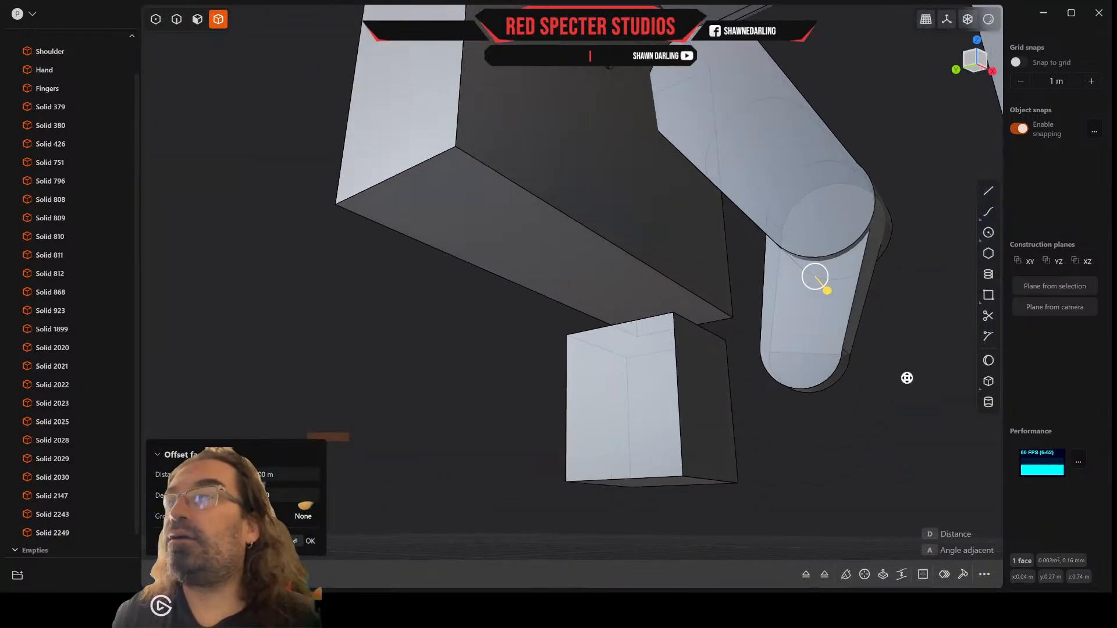
# Step: Split the opposite side face of the lower thumb segment with a matching knife line from edge to edge above its rounded tip
pyautogui.click(990, 194)
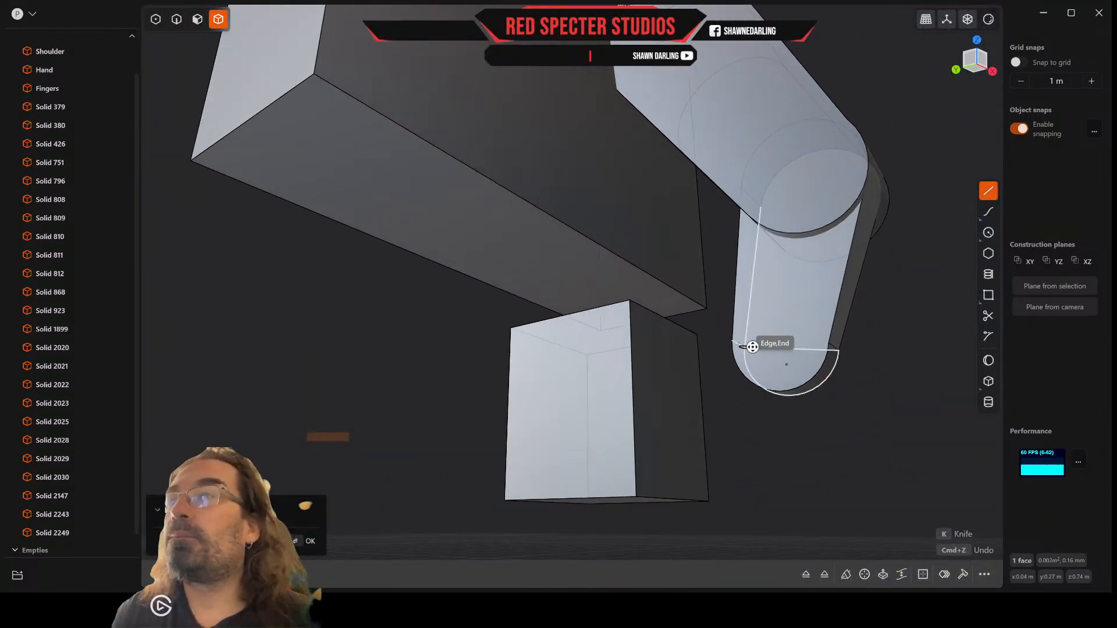
pyautogui.scroll(2, 811, 344)
pyautogui.click(851, 341)
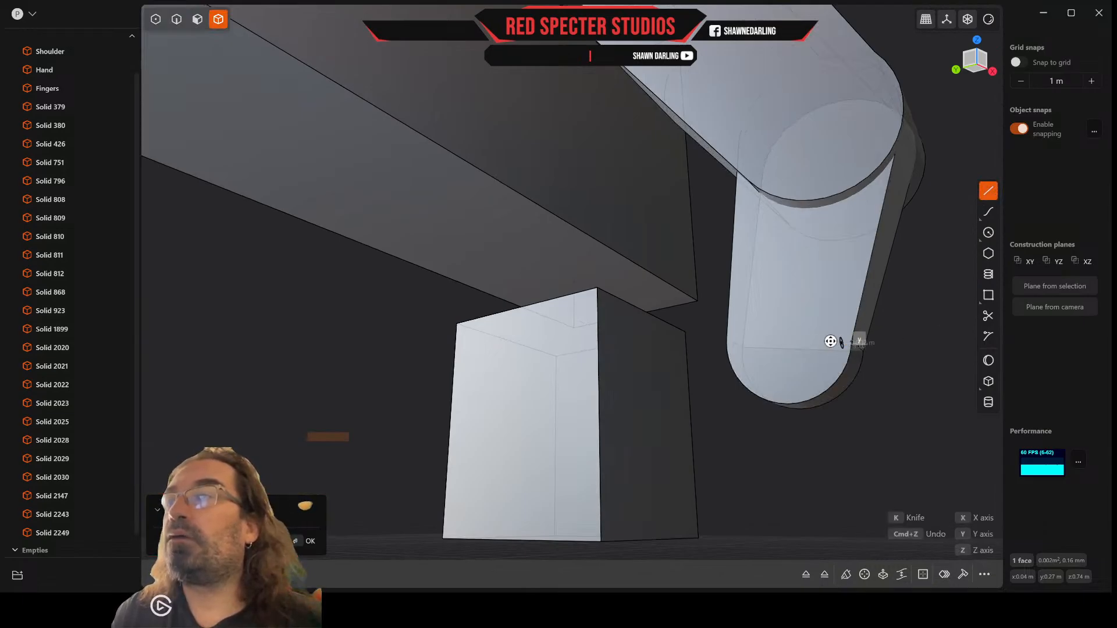
pyautogui.click(731, 339)
pyautogui.press('k')
pyautogui.moveTo(796, 344); pyautogui.dragTo(642, 346, button='middle')
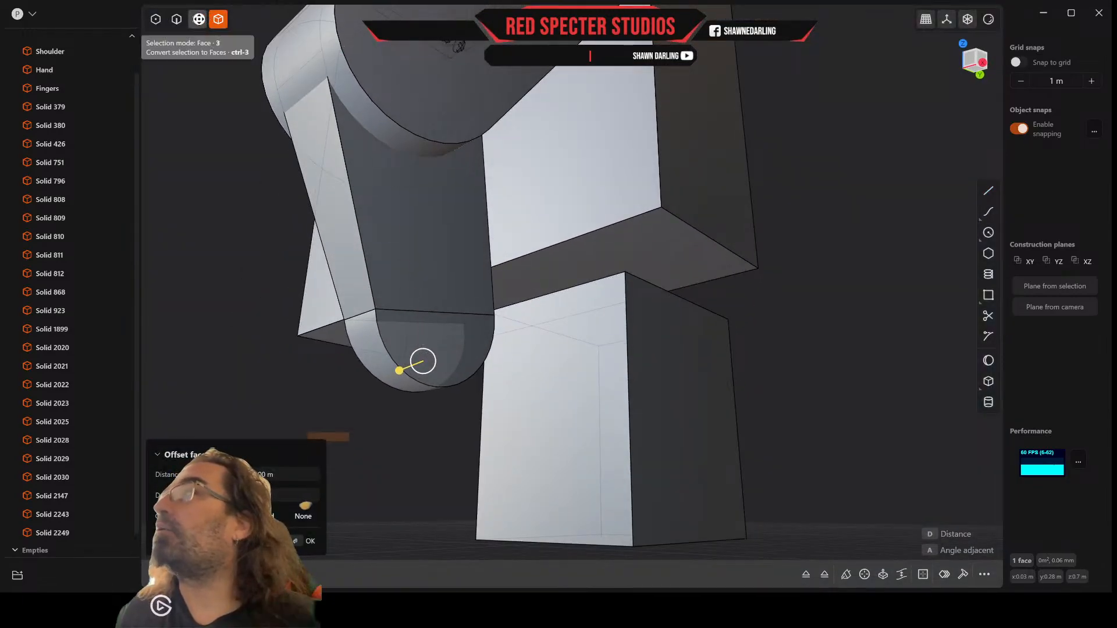
# Step: Offset the two split tip faces of the lower thumb segment outward to form a wider round disc at its end
pyautogui.click(199, 19)
pyautogui.click(450, 323)
pyautogui.moveTo(449, 323); pyautogui.dragTo(541, 316, button='middle')
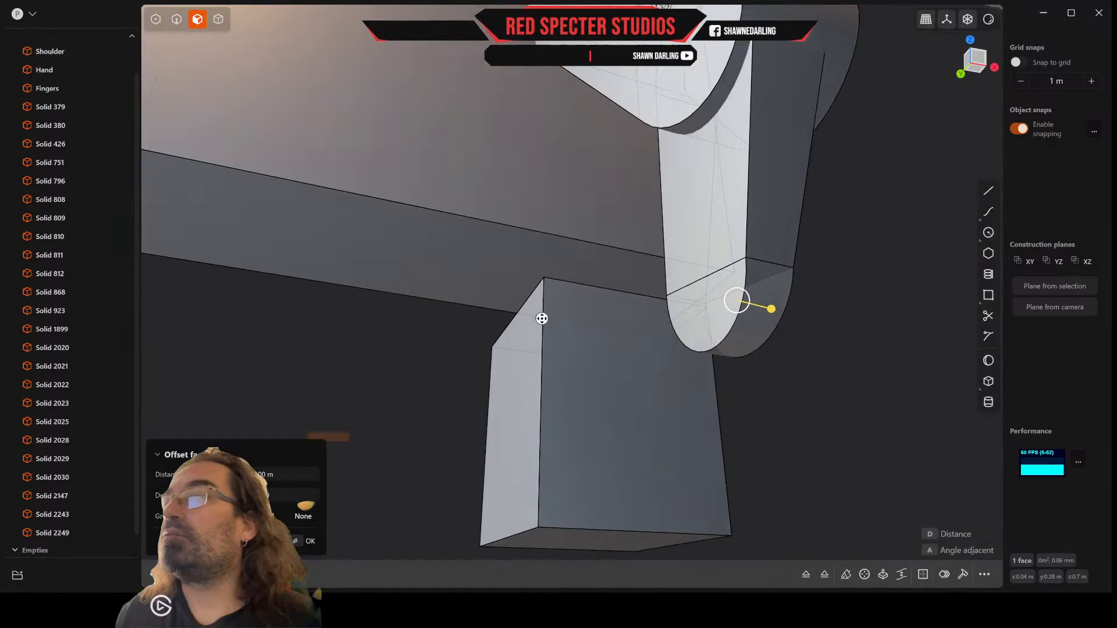
pyautogui.click(708, 313)
pyautogui.moveTo(676, 313); pyautogui.dragTo(655, 309)
pyautogui.moveTo(656, 309)
pyautogui.mouseDown(button='middle')
pyautogui.moveTo(551, 320)
pyautogui.moveTo(613, 356)
pyautogui.moveTo(722, 375)
pyautogui.moveTo(708, 379)
pyautogui.moveTo(704, 364)
pyautogui.moveTo(613, 389)
pyautogui.moveTo(672, 303)
pyautogui.moveTo(680, 326)
pyautogui.moveTo(651, 379)
pyautogui.moveTo(621, 382)
pyautogui.moveTo(631, 381)
pyautogui.moveTo(621, 369)
pyautogui.mouseUp(button='middle')
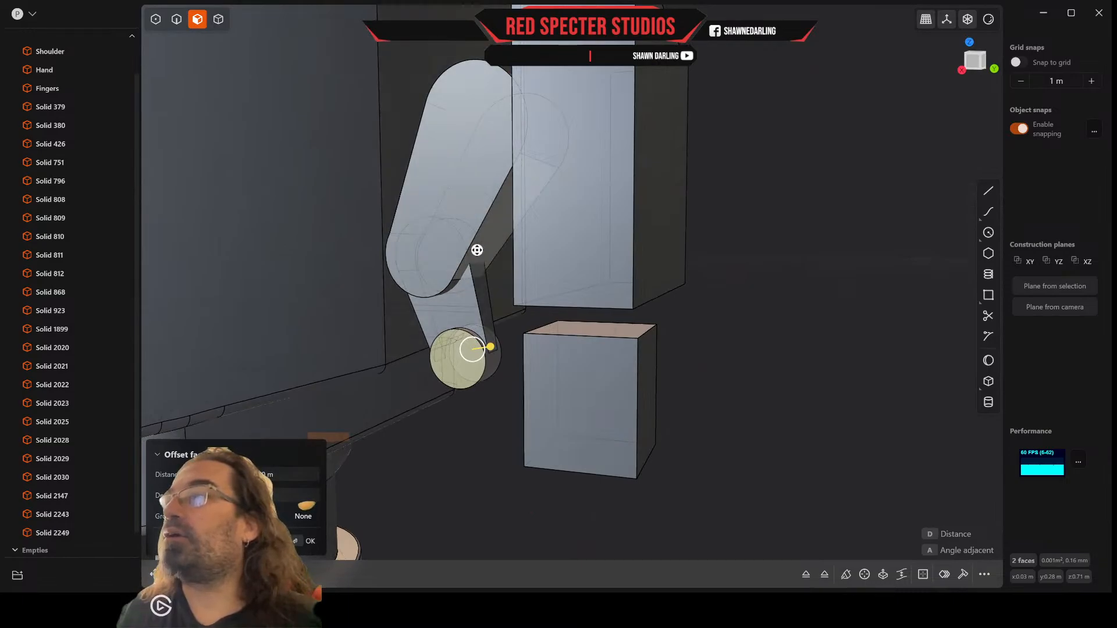
# Step: Create a construction plane from the upper thumb segment's flat narrow face that faces the finger blocks
pyautogui.moveTo(476, 264)
pyautogui.mouseDown(button='middle')
pyautogui.moveTo(452, 231)
pyautogui.moveTo(462, 247)
pyautogui.mouseUp(button='middle')
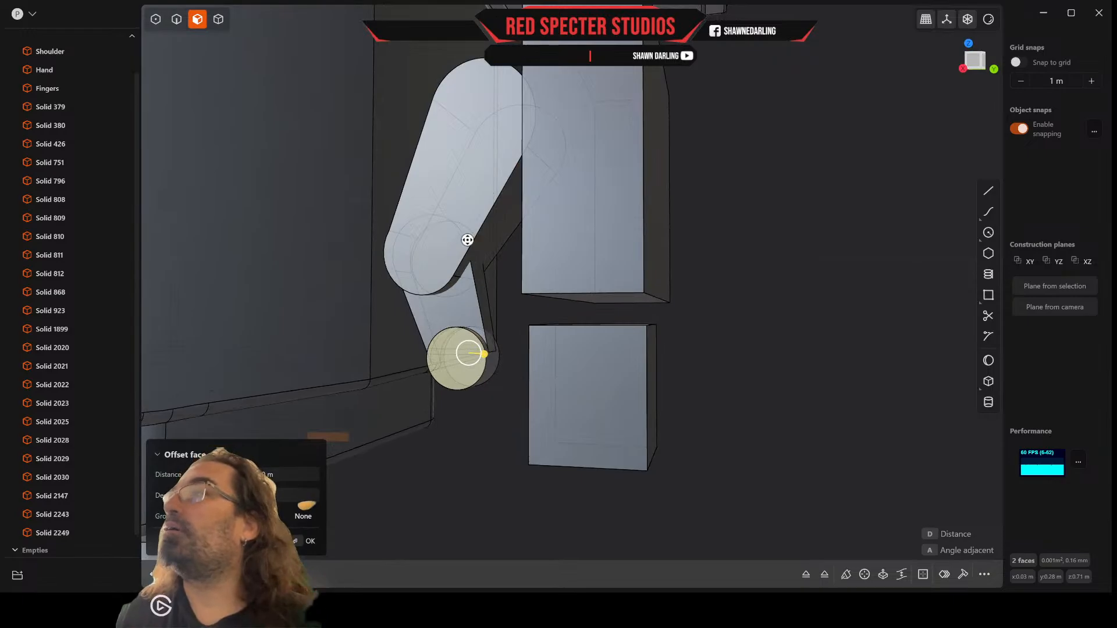
pyautogui.moveTo(474, 239); pyautogui.dragTo(469, 234, button='middle')
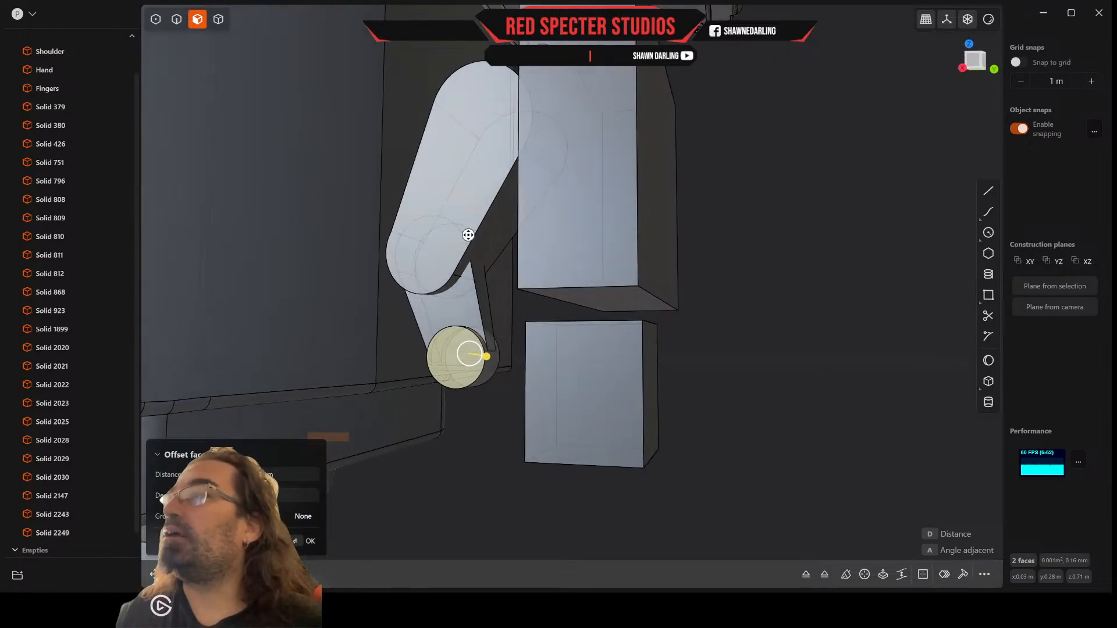
pyautogui.scroll(4, 505, 242)
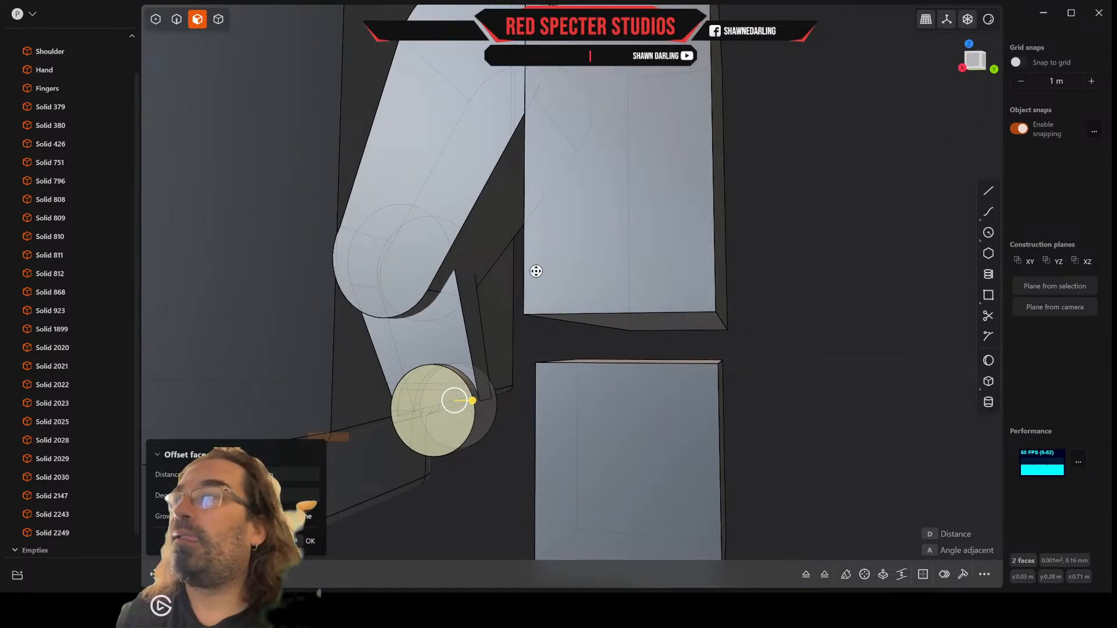
pyautogui.click(488, 213)
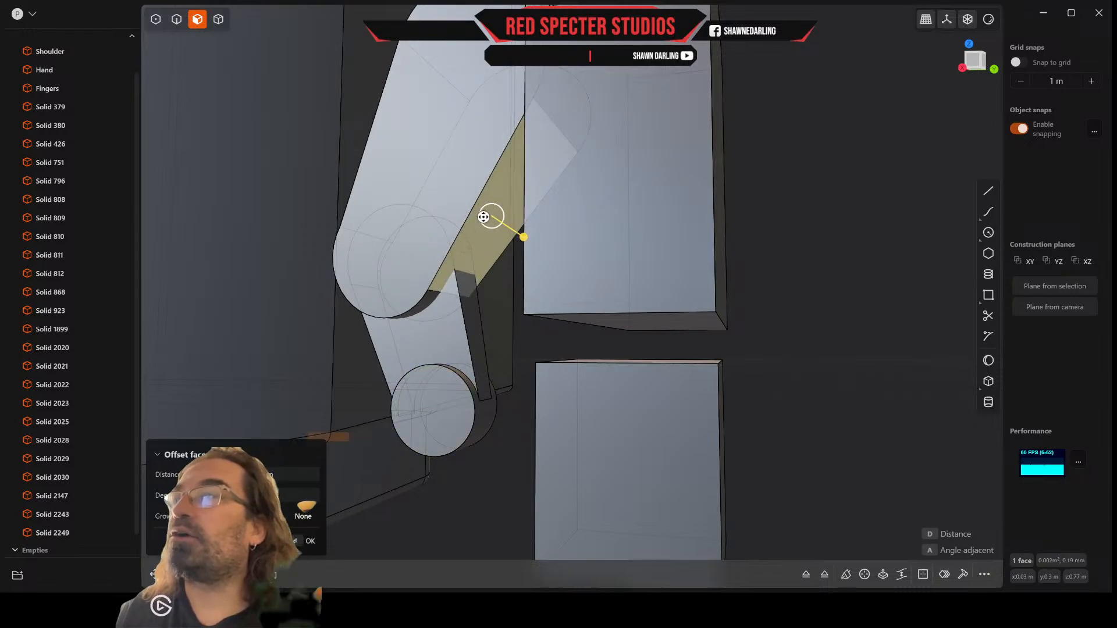
pyautogui.click(1062, 287)
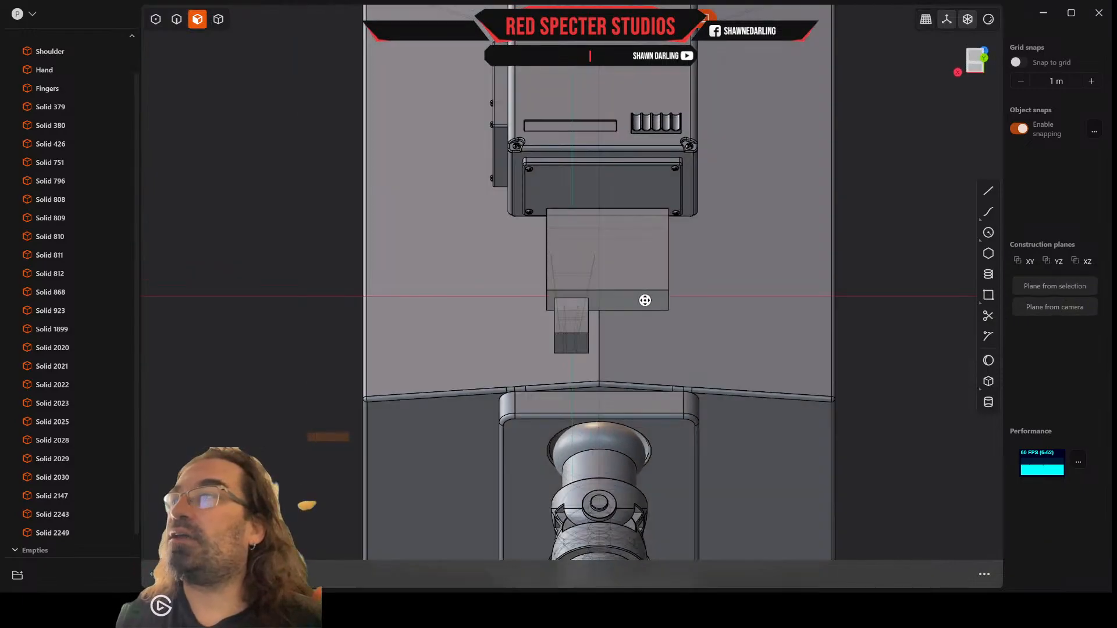
pyautogui.scroll(8, 640, 303)
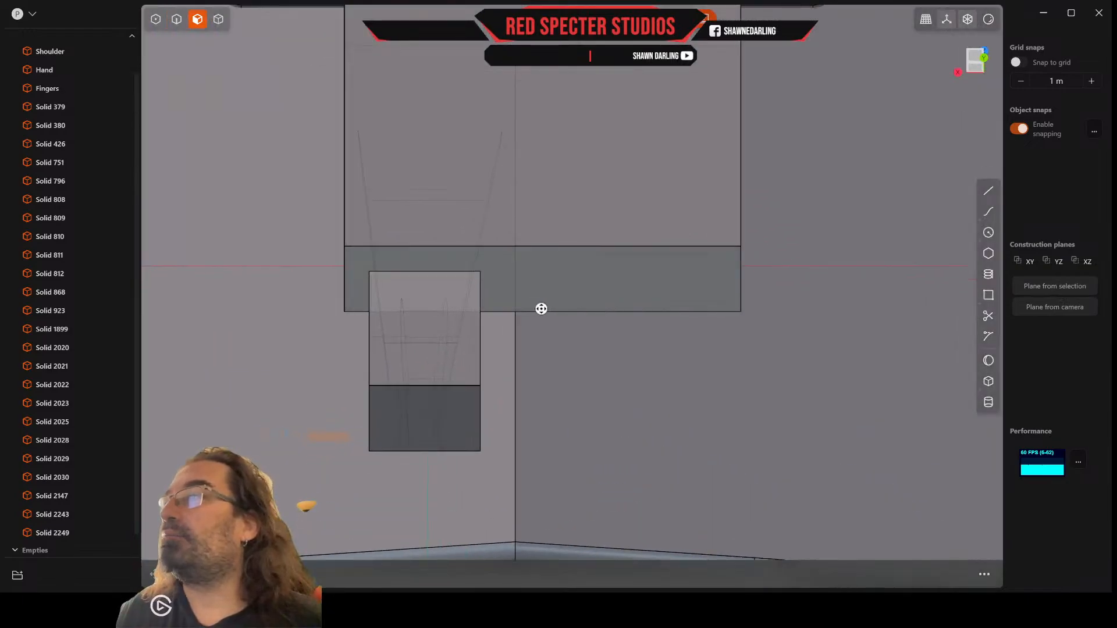
pyautogui.scroll(3, 401, 287)
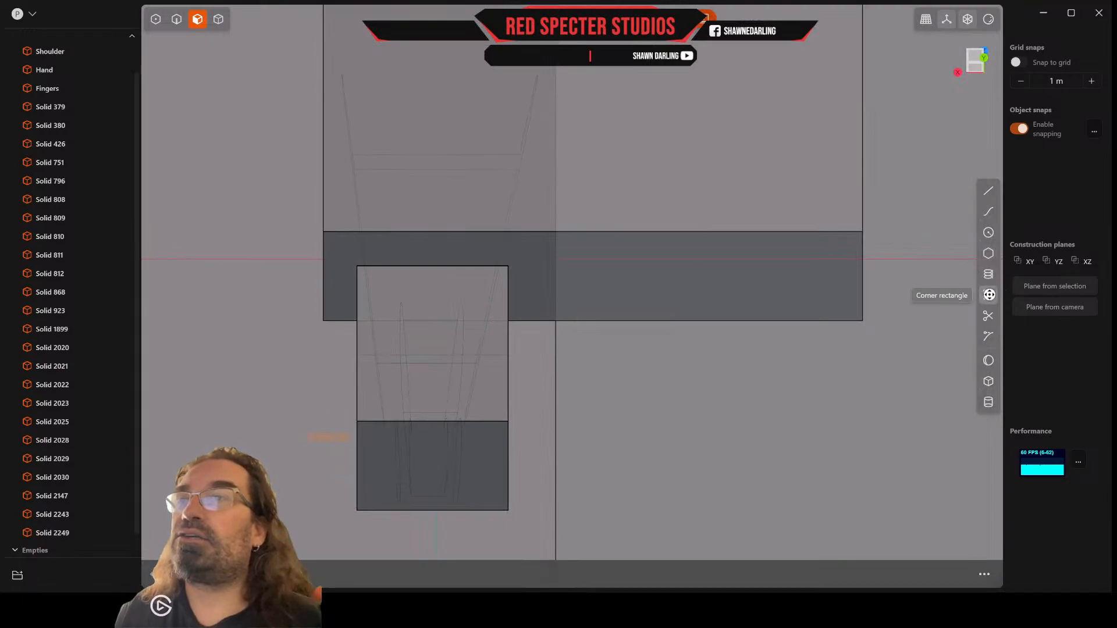
# Step: Draw a corner rectangle about 0.019 m by 0.029 m on the construction plane around the joint with the lower thumb segment
pyautogui.click(989, 295)
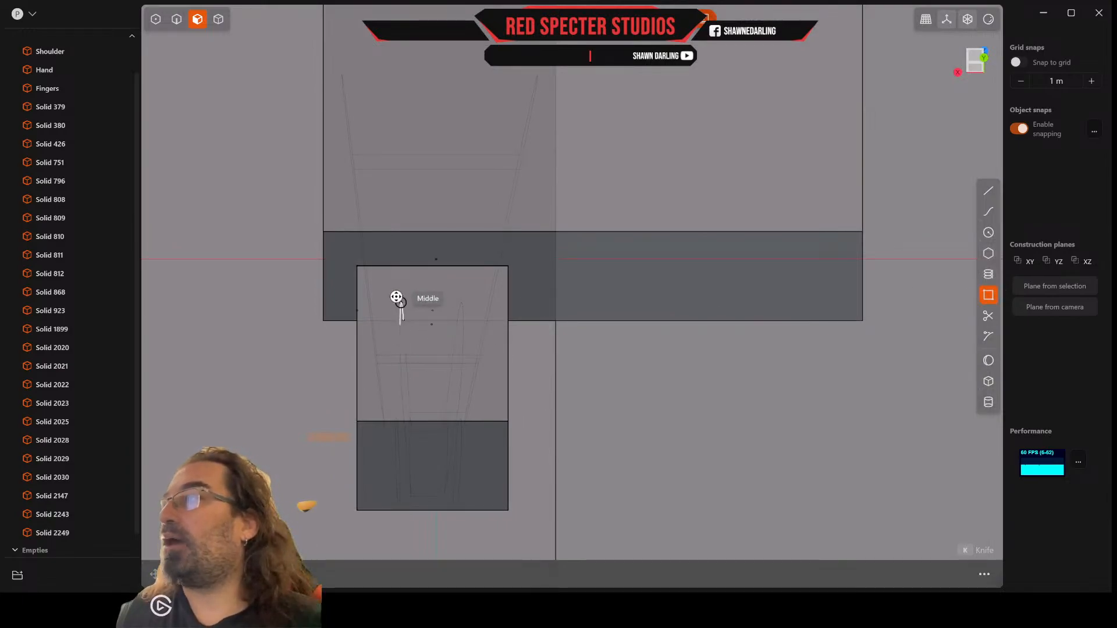
pyautogui.scroll(3, 394, 298)
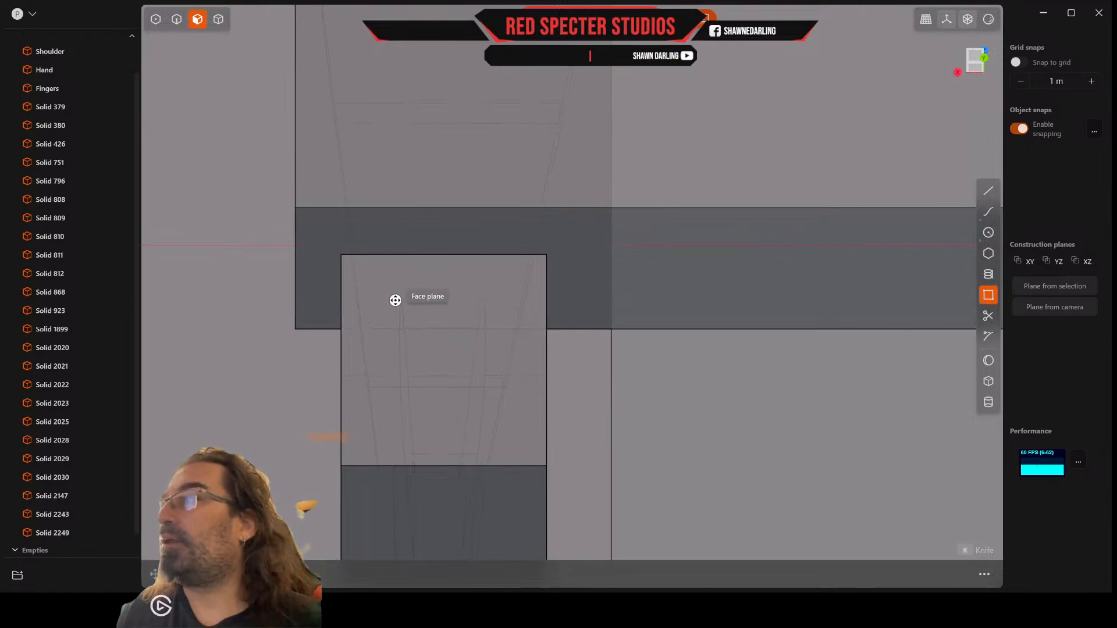
pyautogui.click(395, 301)
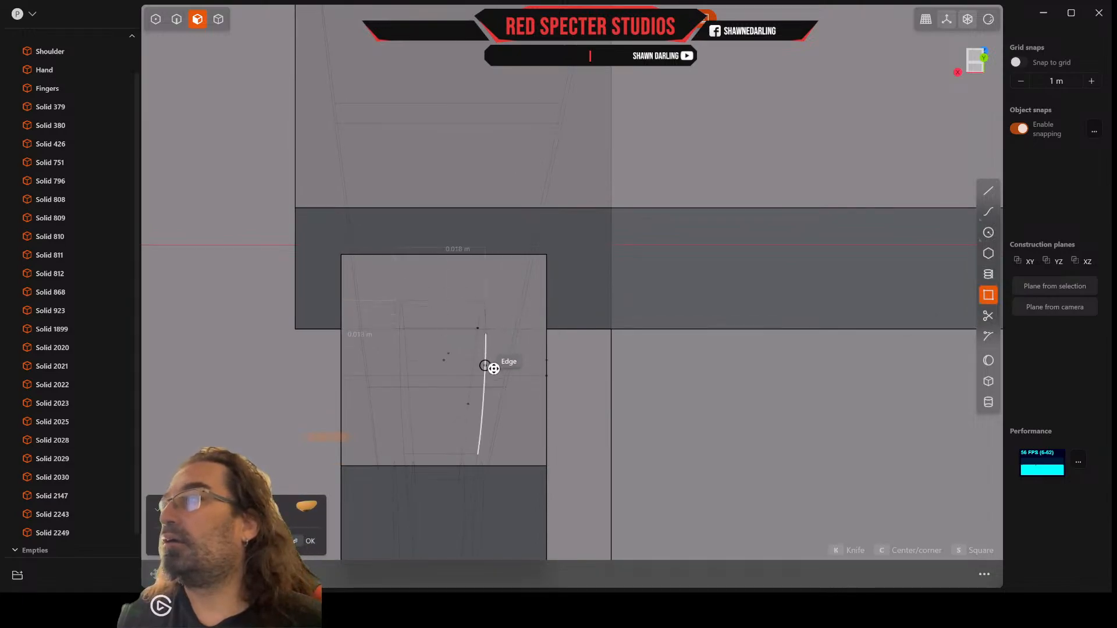
pyautogui.click(487, 438)
pyautogui.moveTo(486, 434); pyautogui.dragTo(200, 134, button='middle')
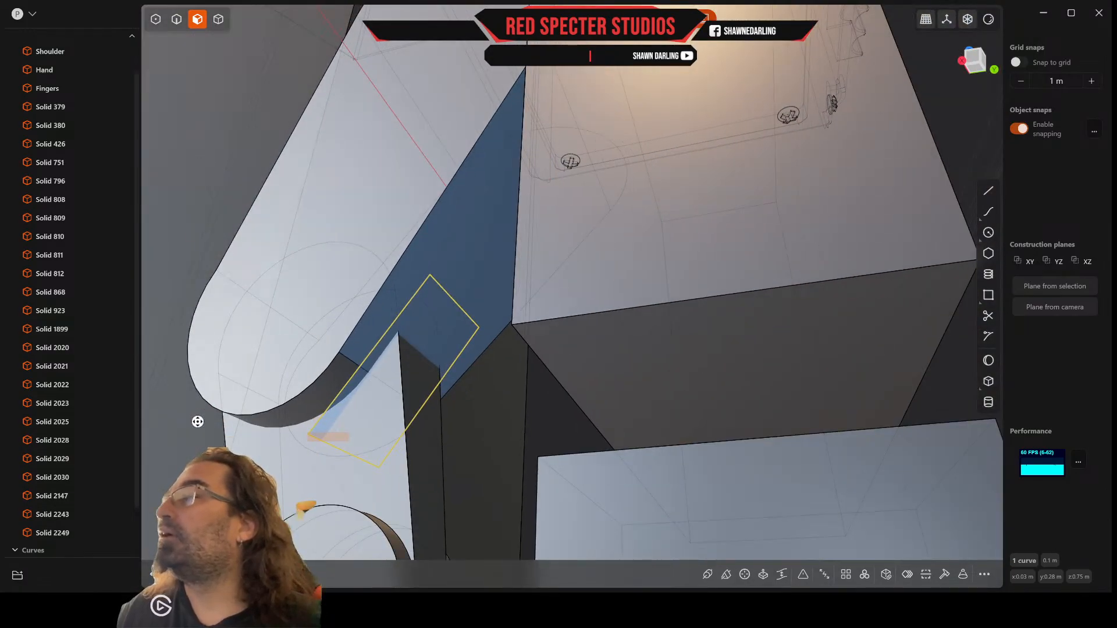
# Step: Scale the rectangle longer along the thumb and move it about 0.004 m down so it covers the joint area
pyautogui.press('s')
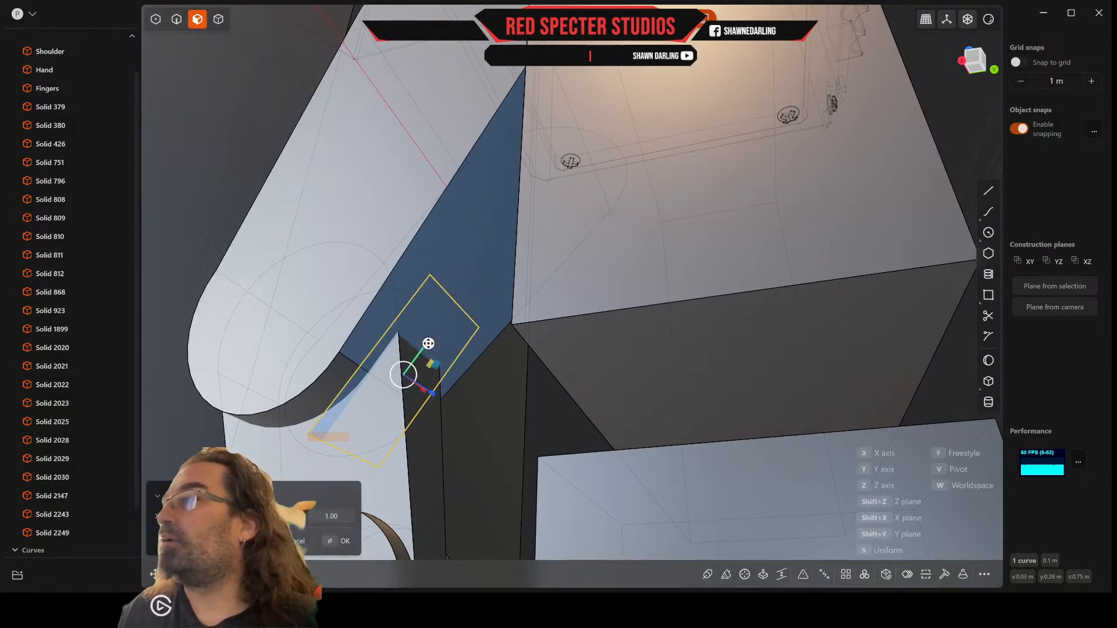
pyautogui.moveTo(428, 344); pyautogui.dragTo(437, 336)
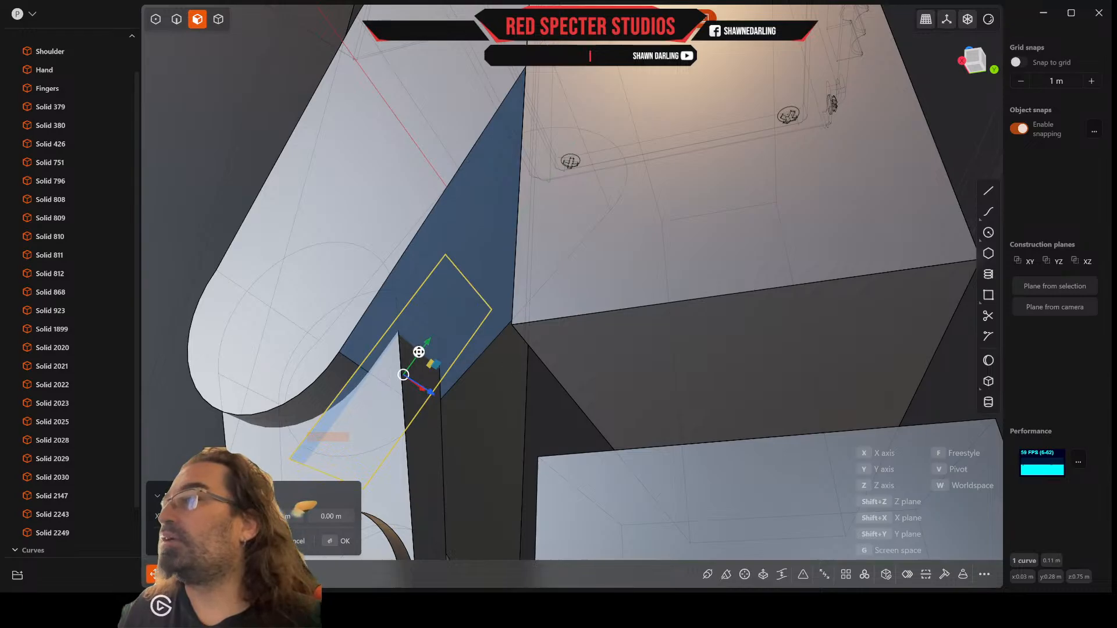
pyautogui.moveTo(429, 342); pyautogui.dragTo(404, 368)
pyautogui.moveTo(433, 351); pyautogui.dragTo(409, 343, button='middle')
pyautogui.moveTo(399, 368); pyautogui.dragTo(398, 364)
pyautogui.moveTo(394, 347); pyautogui.dragTo(436, 323, button='middle')
pyautogui.click(218, 19)
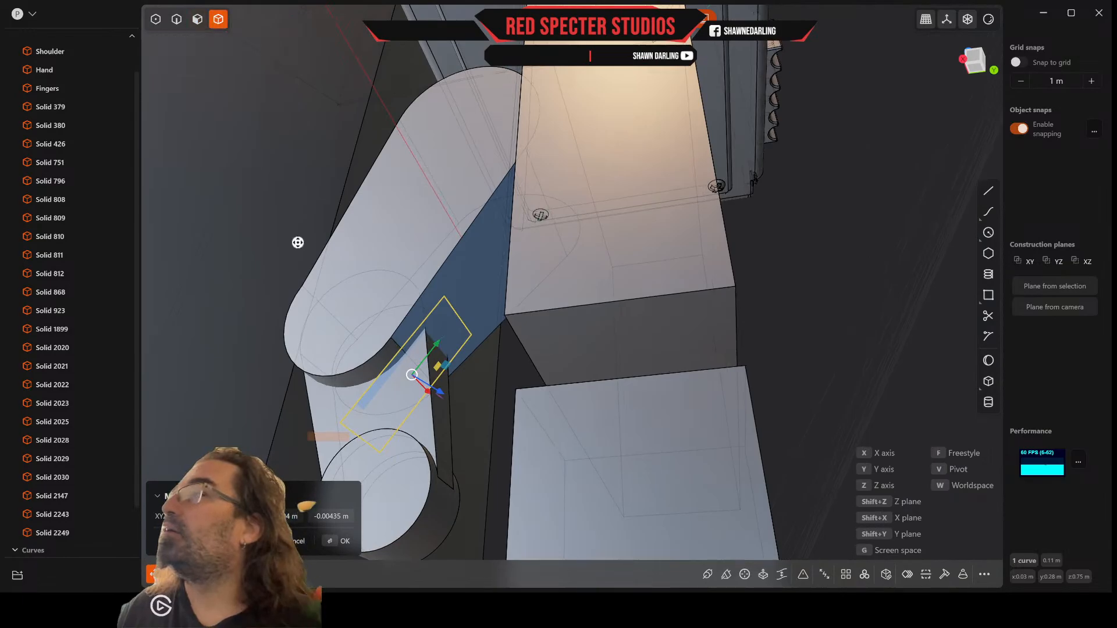
pyautogui.press('Return')
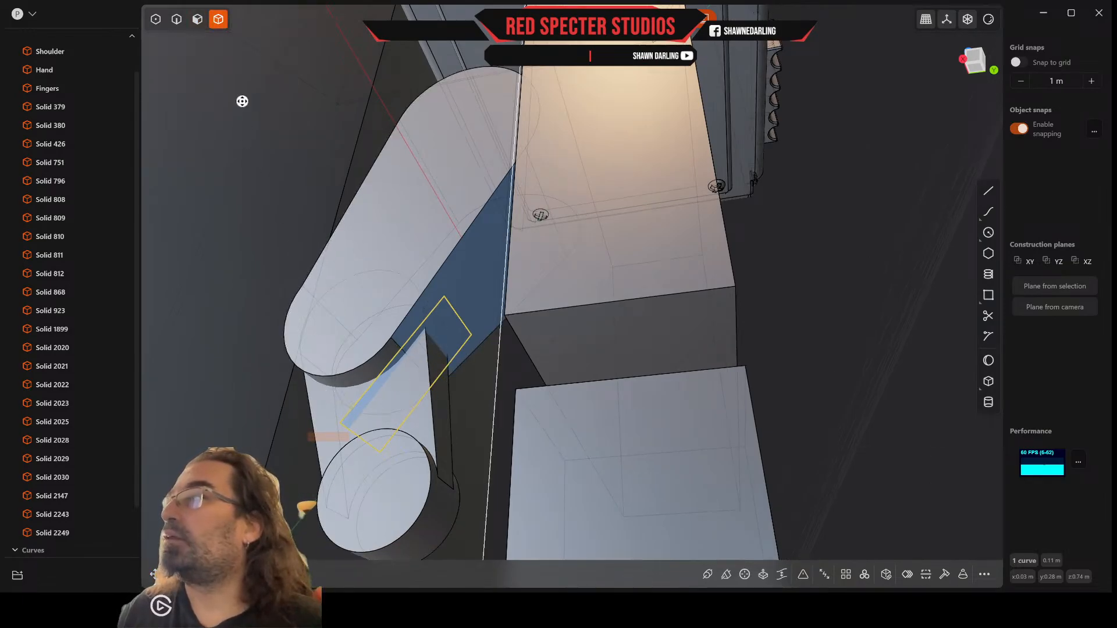
# Step: Extrude the rectangle's region back through the upper thumb segment as the target body to cut a slot for the lower segment
pyautogui.click(198, 21)
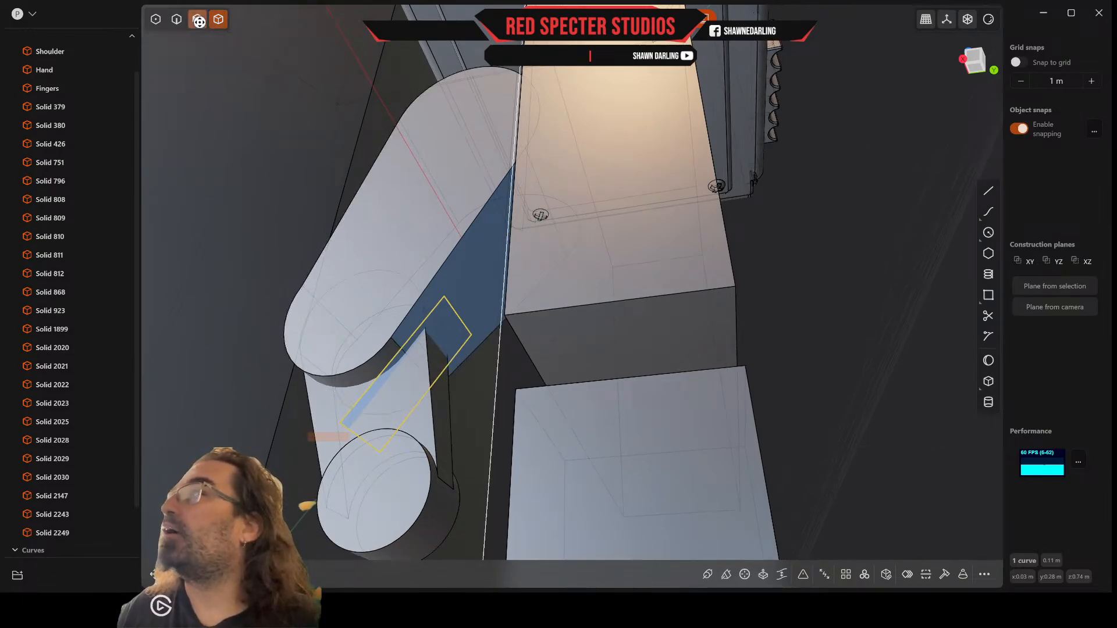
pyautogui.click(356, 413)
pyautogui.press('e')
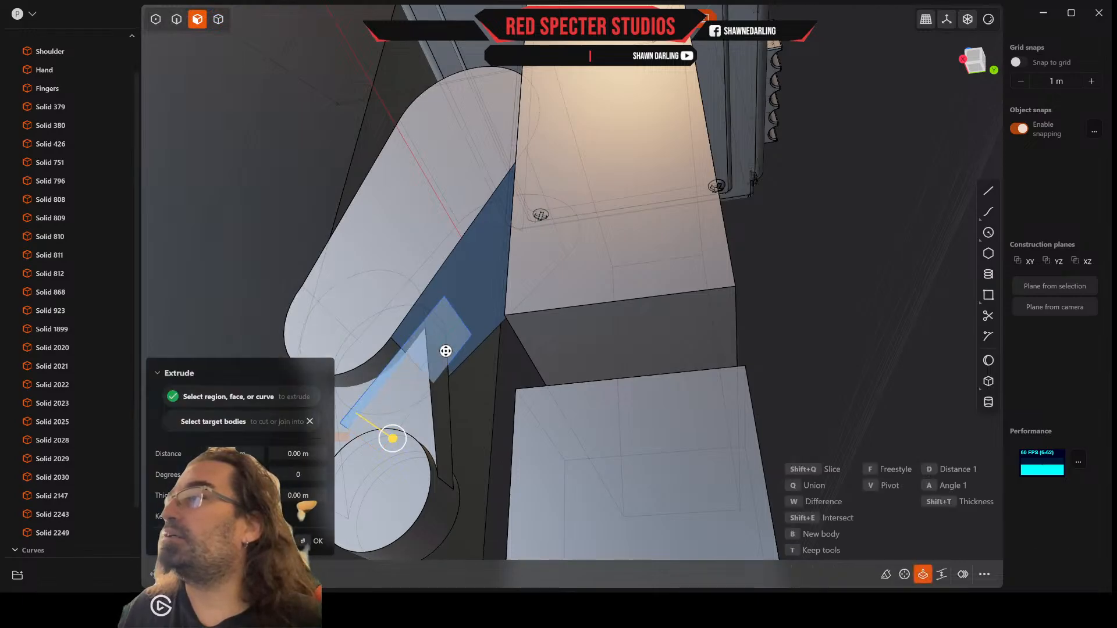
pyautogui.click(448, 338)
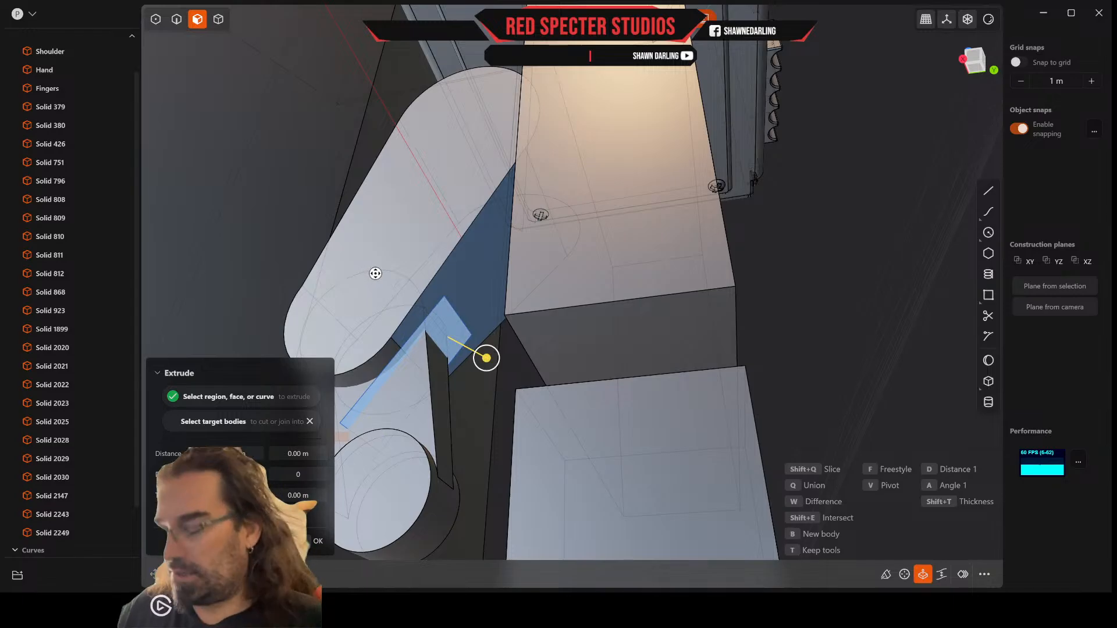
pyautogui.press('shift')
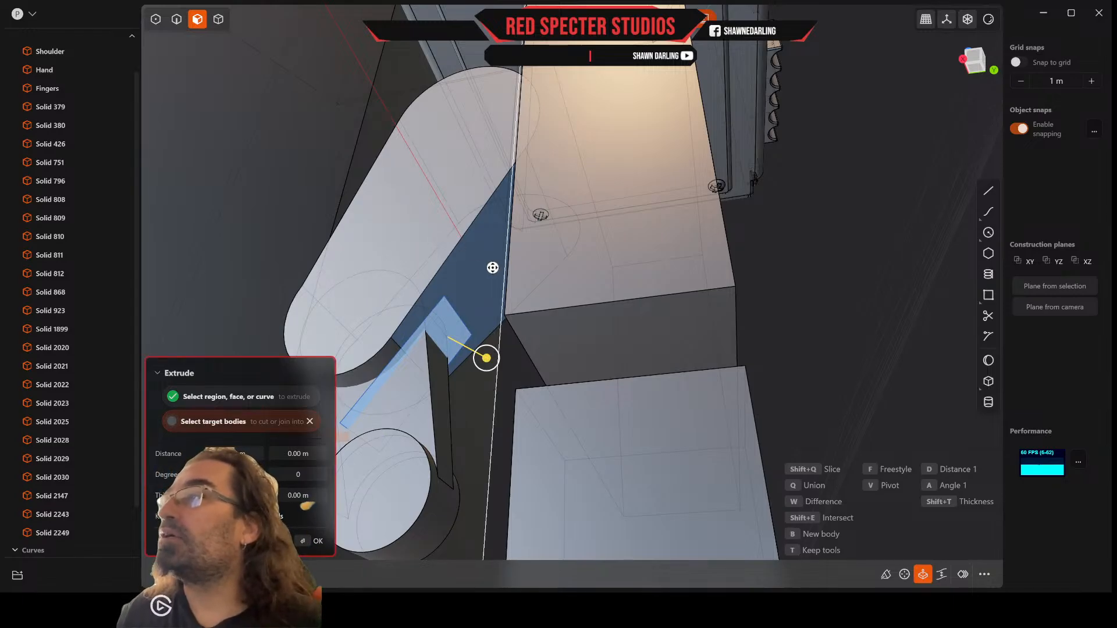
pyautogui.moveTo(493, 268); pyautogui.dragTo(500, 201, button='middle')
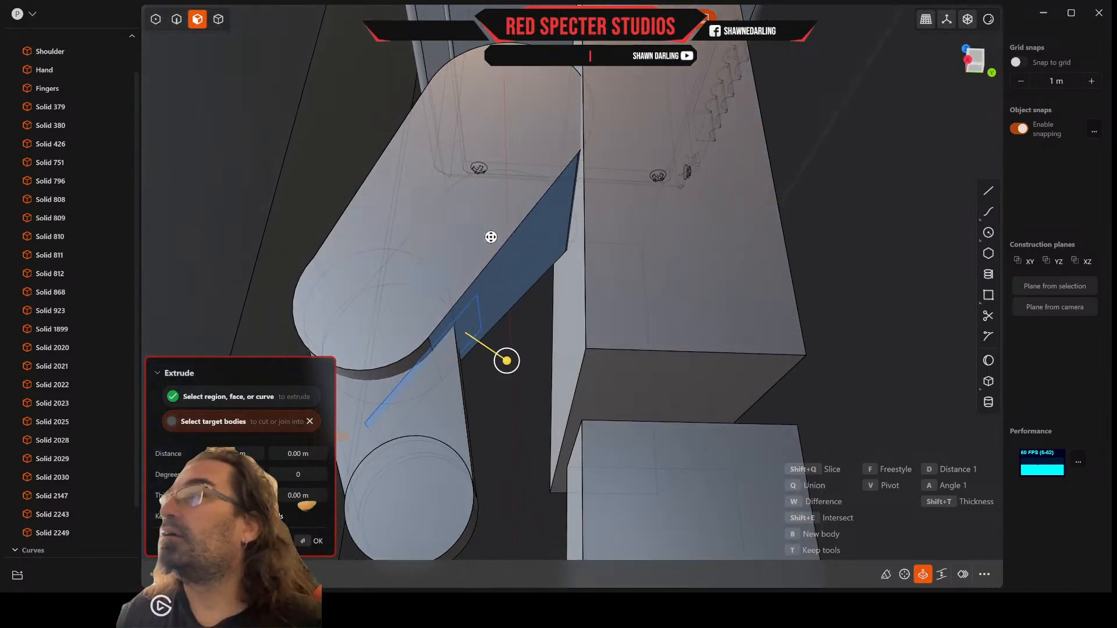
pyautogui.click(481, 256)
pyautogui.moveTo(501, 353); pyautogui.dragTo(393, 253)
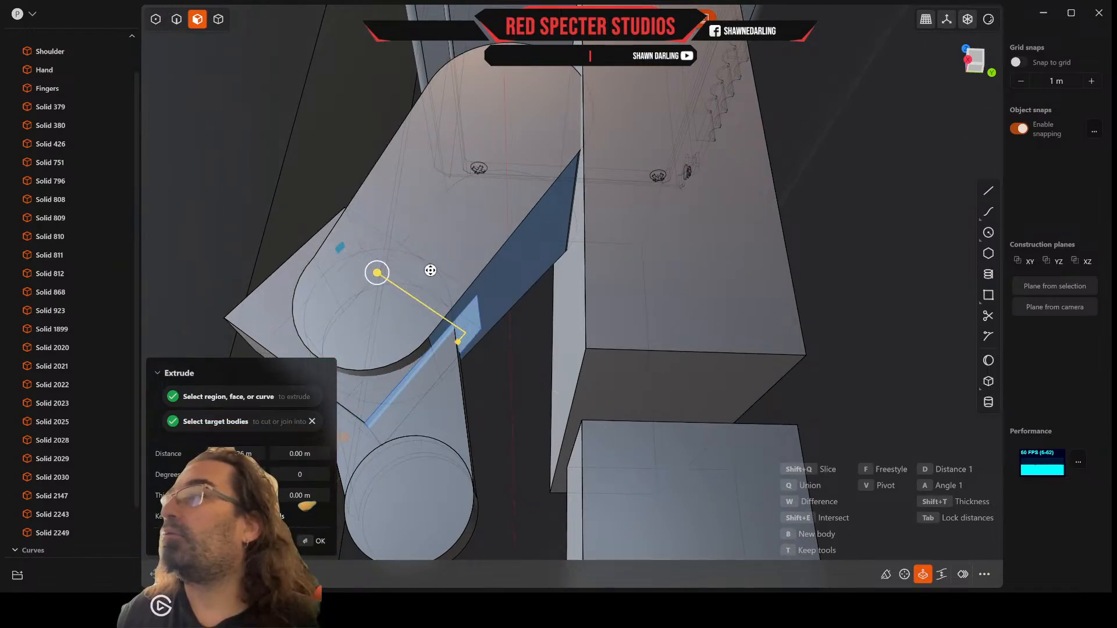
pyautogui.moveTo(429, 267); pyautogui.dragTo(419, 235, button='middle')
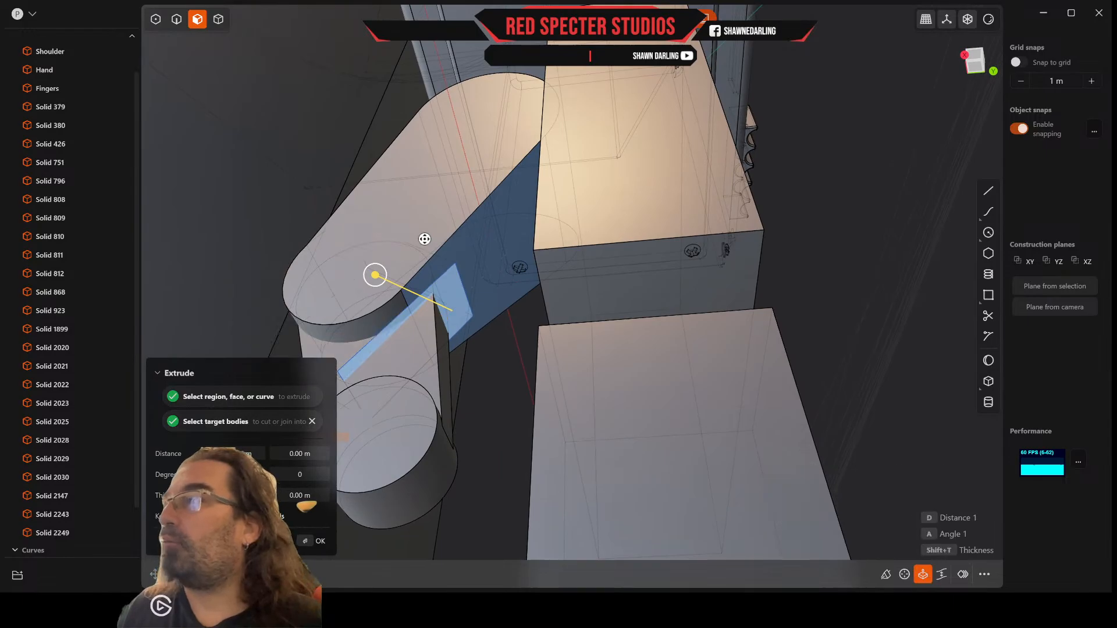
pyautogui.press('Return')
pyautogui.click(462, 264)
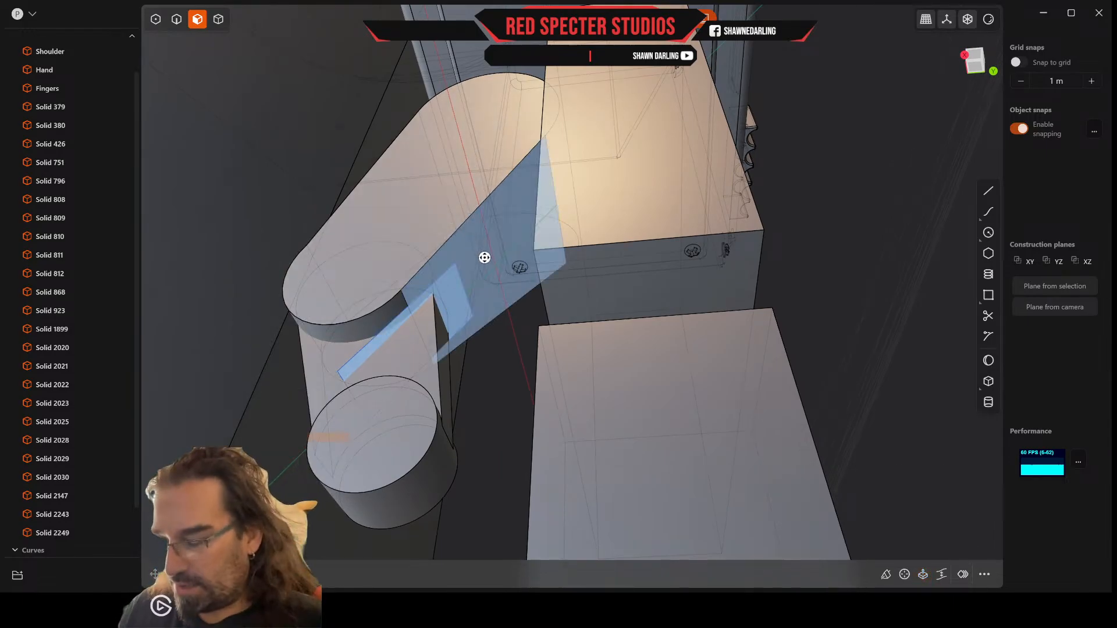
pyautogui.press('e')
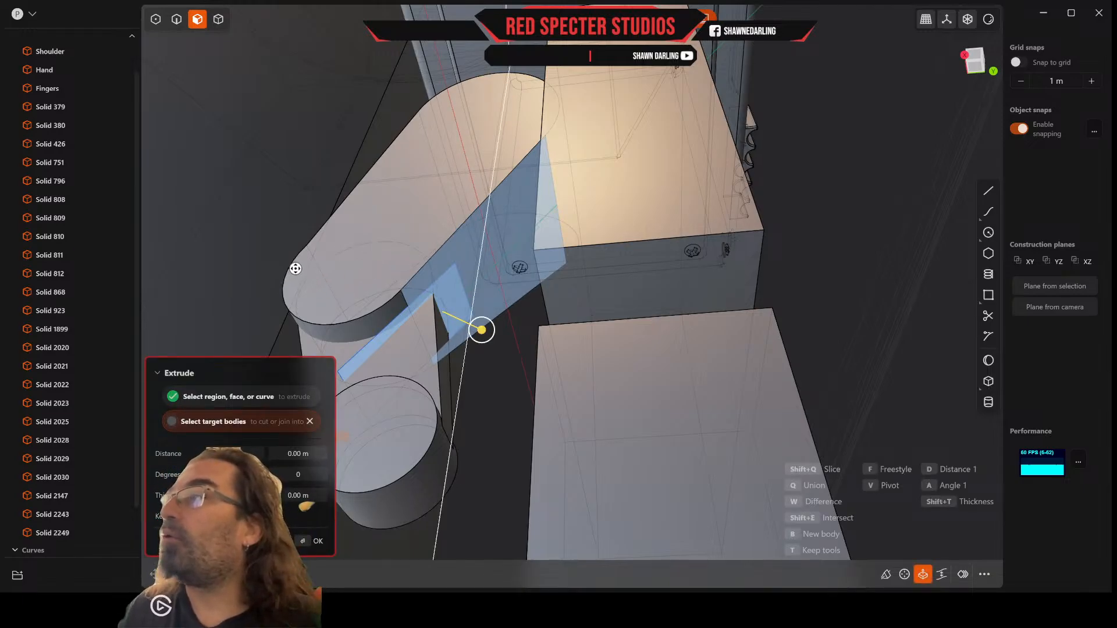
pyautogui.scroll(-1, 429, 309)
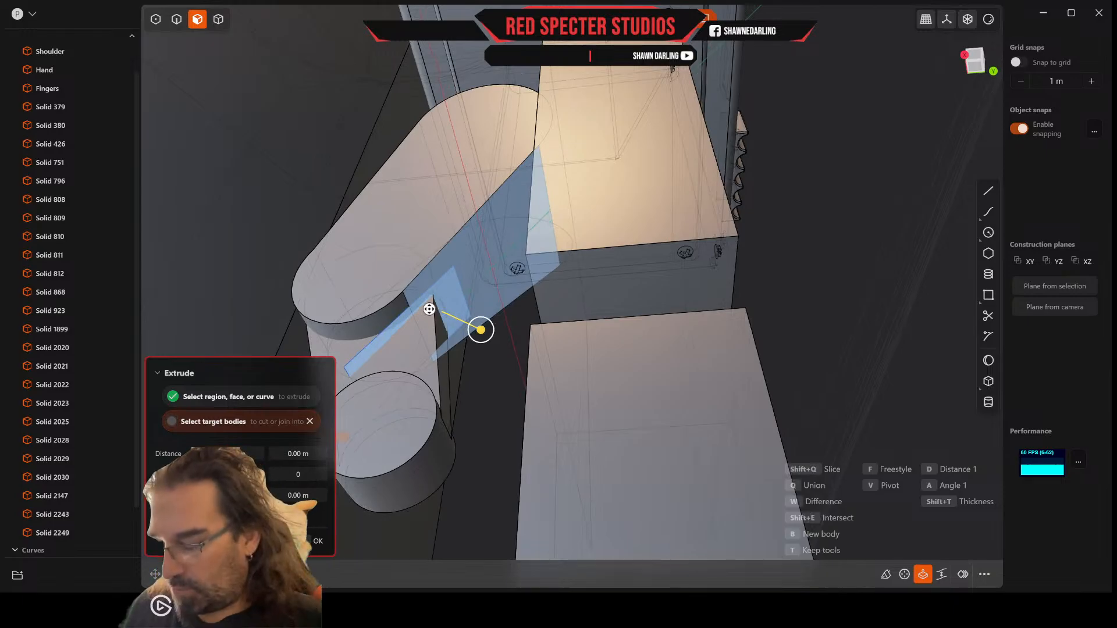
pyautogui.press('Escape')
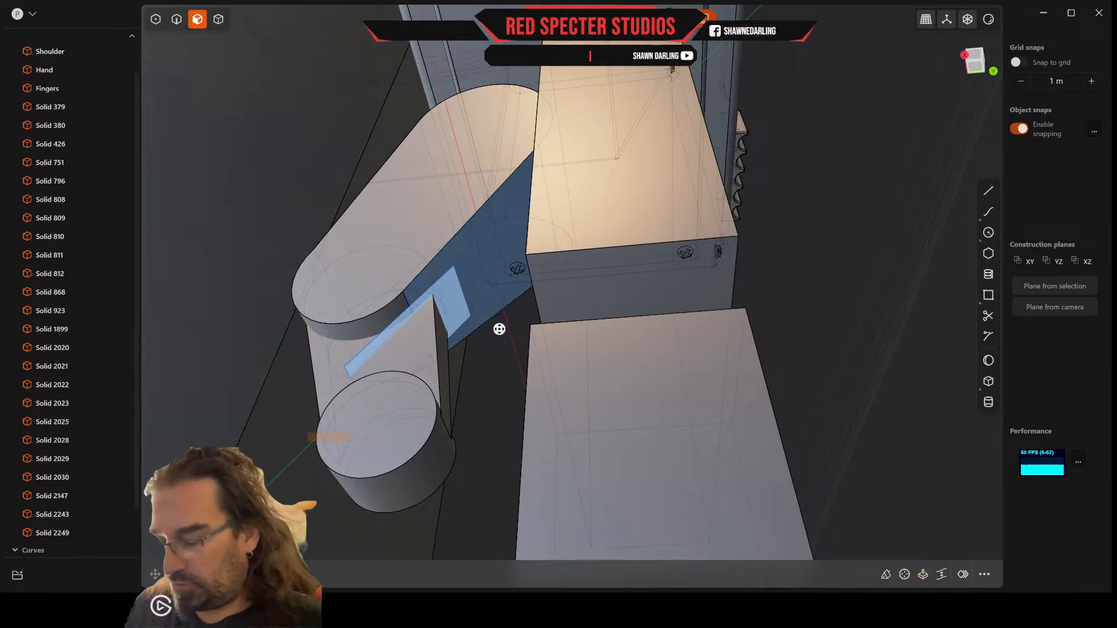
pyautogui.press('e')
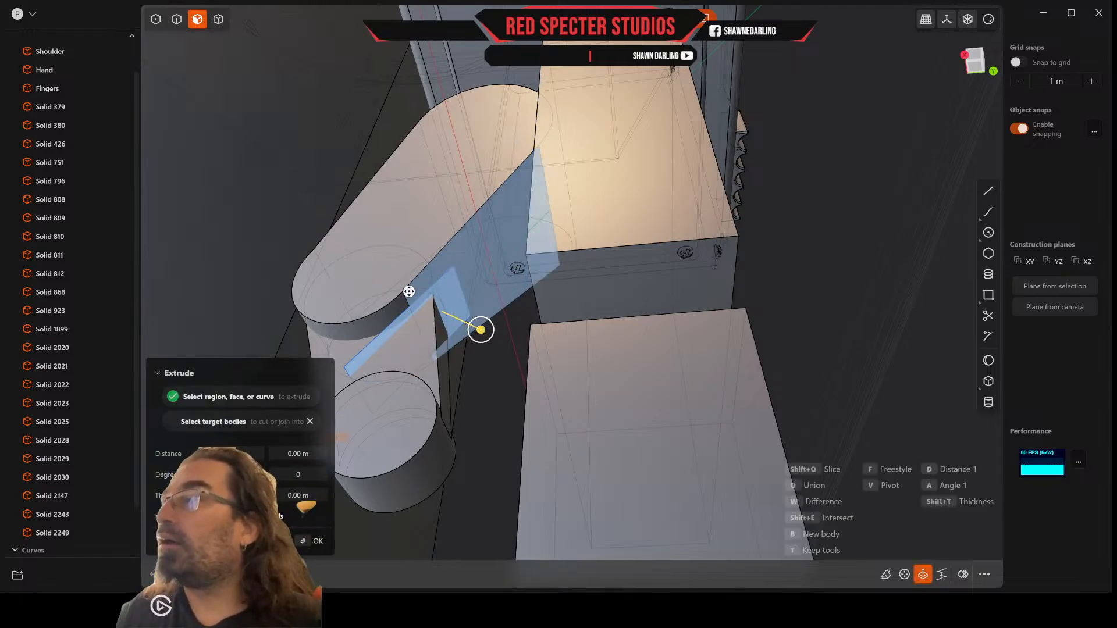
pyautogui.click(177, 21)
pyautogui.click(198, 21)
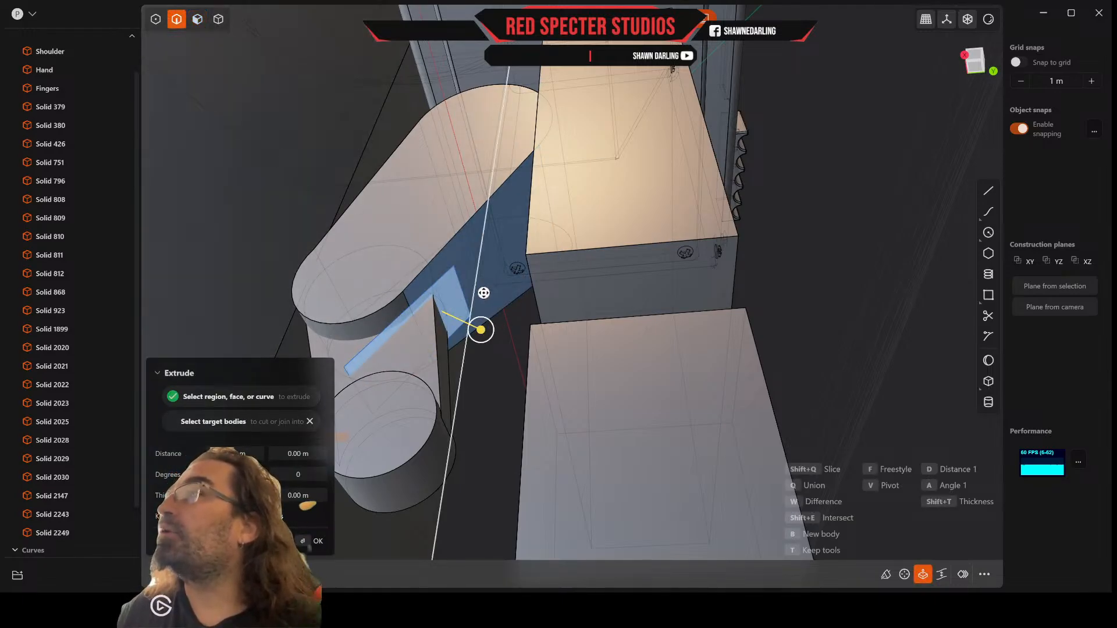
pyautogui.press('Escape')
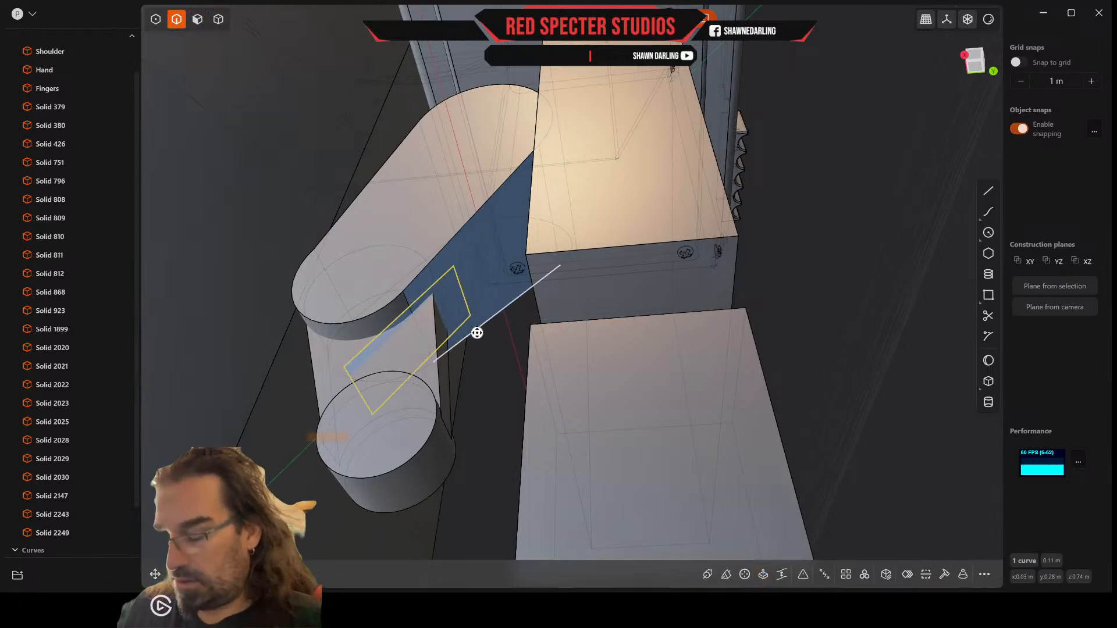
# Step: Move the slot rectangle about 0.007 m off the upper thumb segment's narrow face toward the finger blocks
pyautogui.press('g')
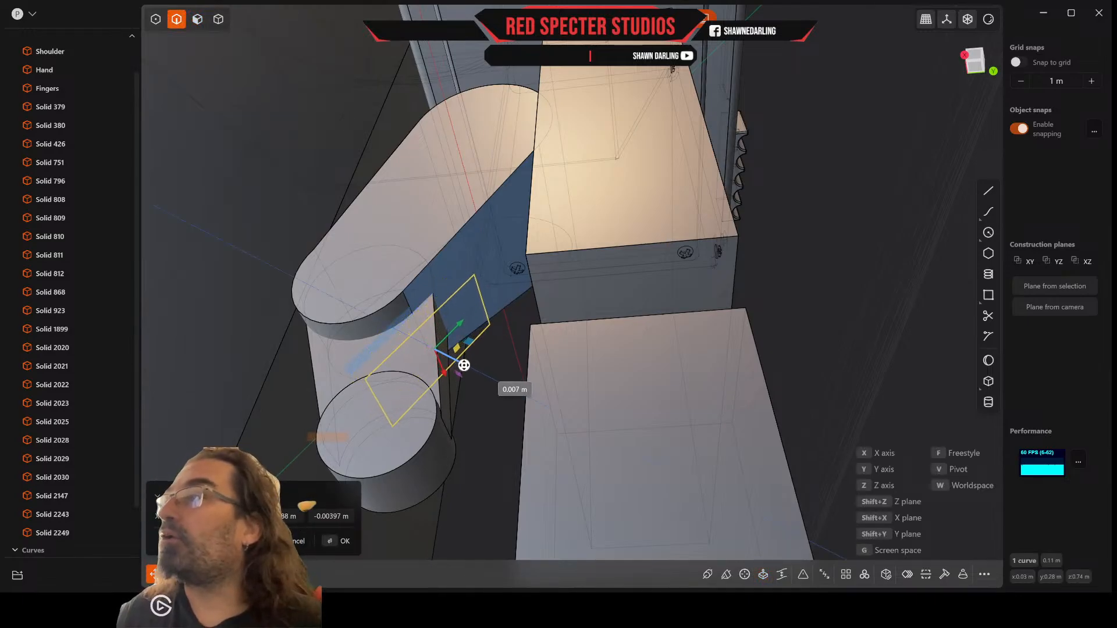
pyautogui.click(466, 362)
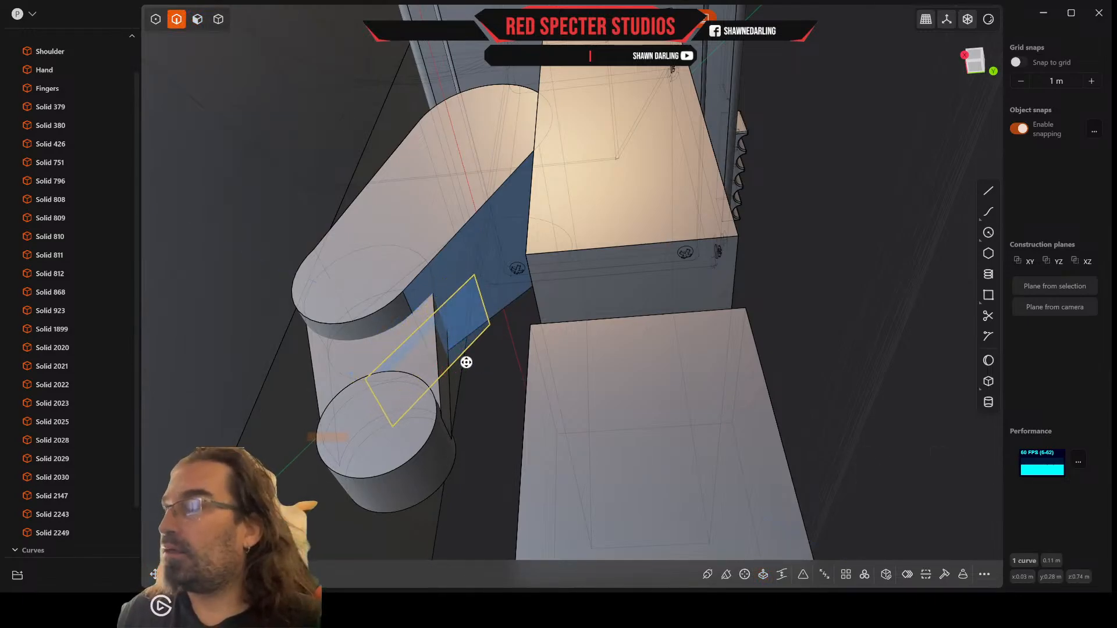
pyautogui.click(197, 19)
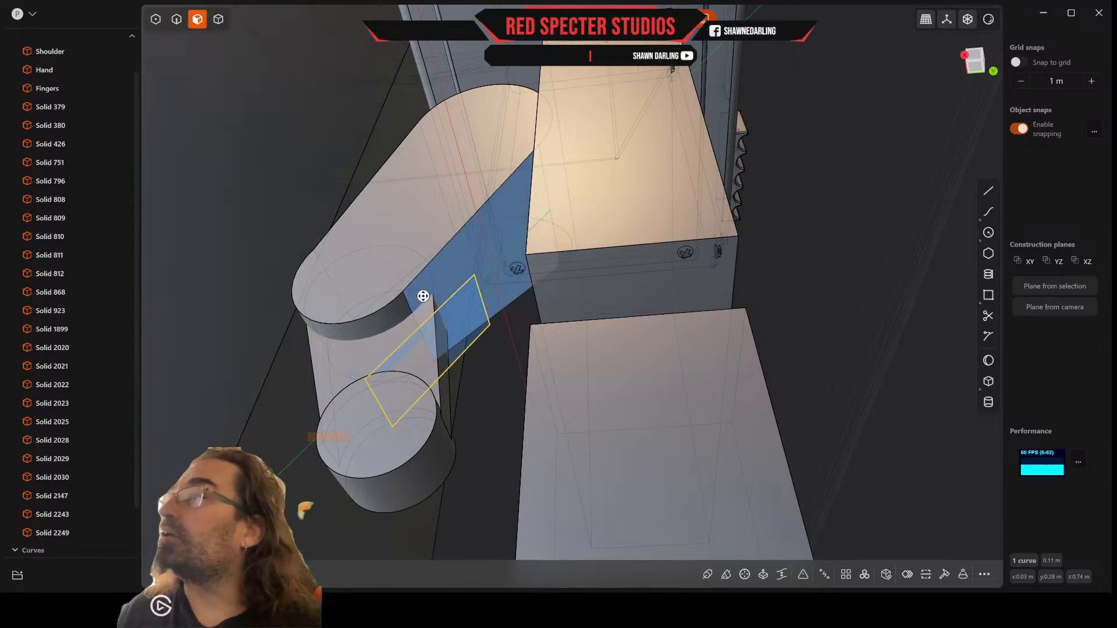
pyautogui.click(468, 326)
pyautogui.press('e')
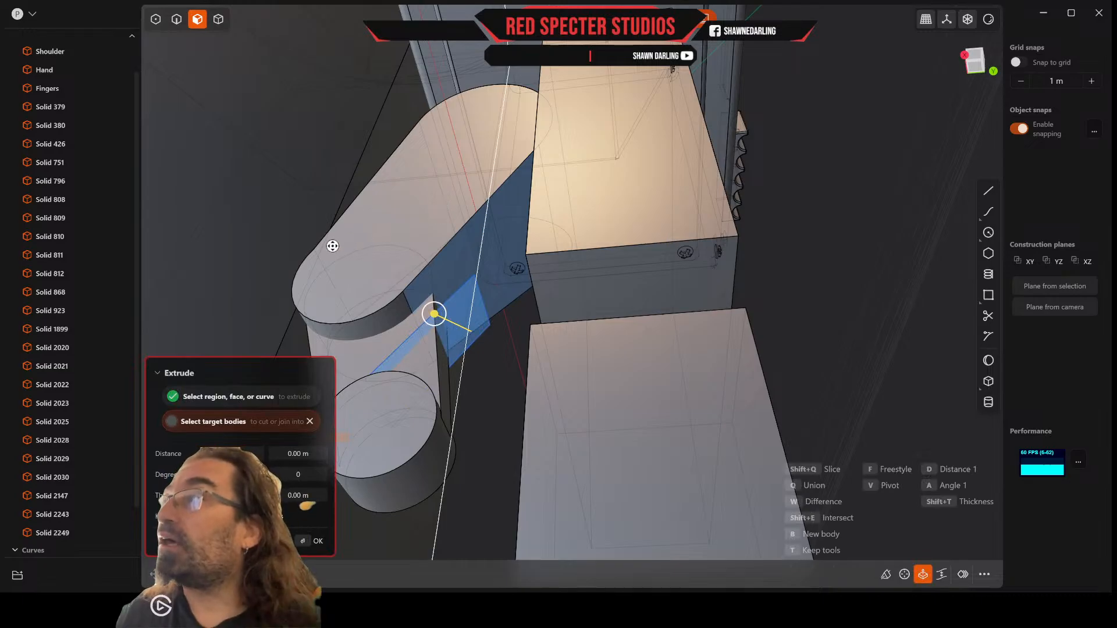
pyautogui.moveTo(325, 278); pyautogui.dragTo(377, 237, button='middle')
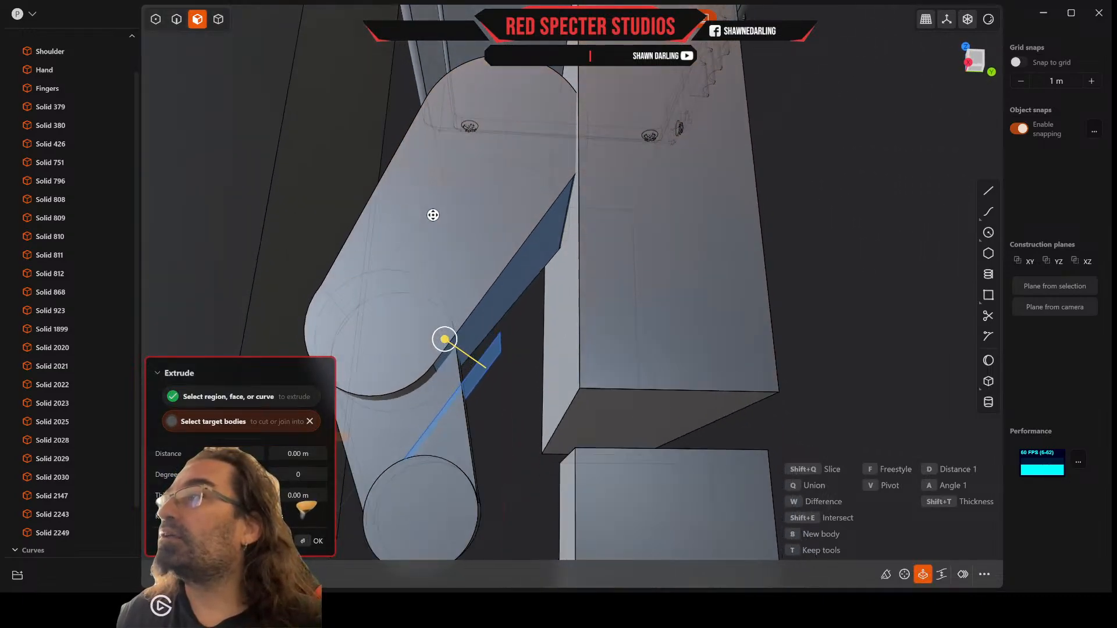
pyautogui.moveTo(461, 240); pyautogui.dragTo(452, 244, button='middle')
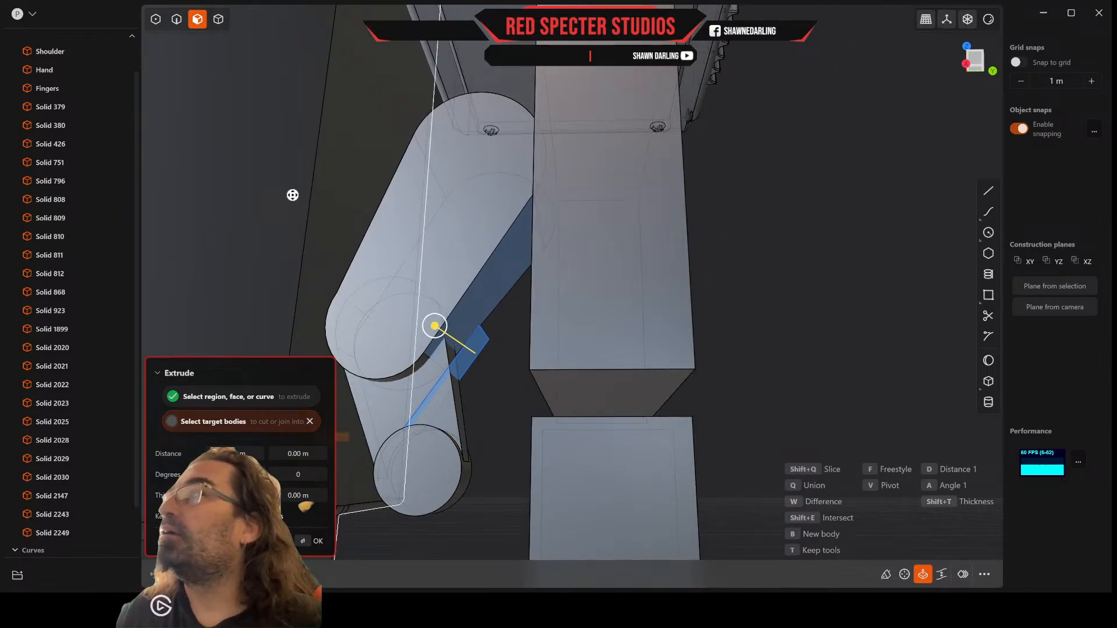
pyautogui.click(219, 18)
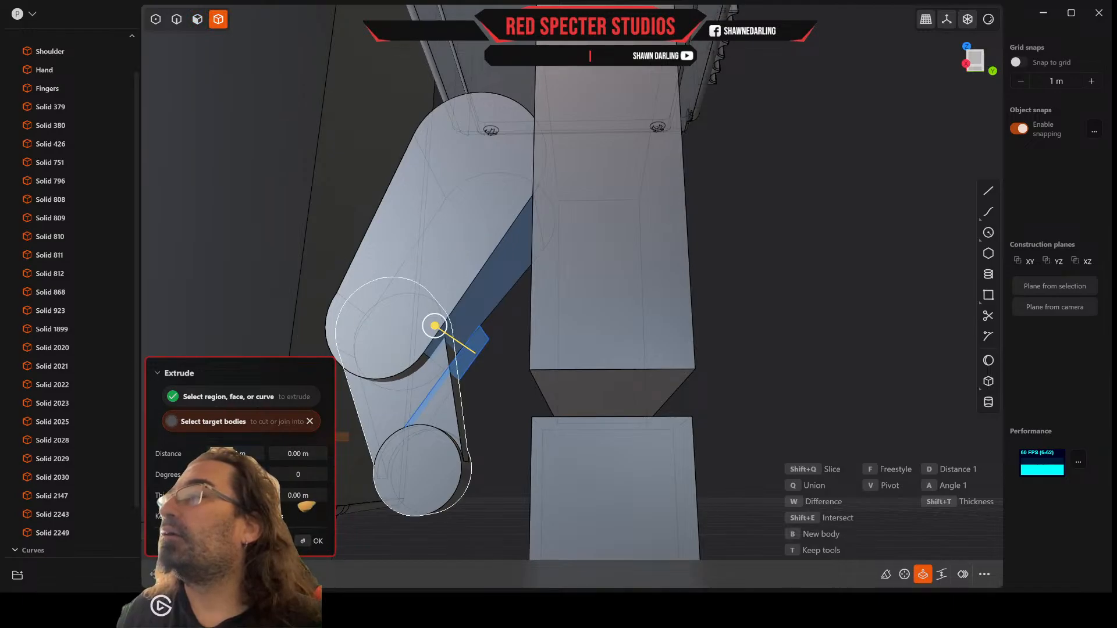
pyautogui.press('Escape')
pyautogui.moveTo(489, 401); pyautogui.dragTo(469, 393, button='middle')
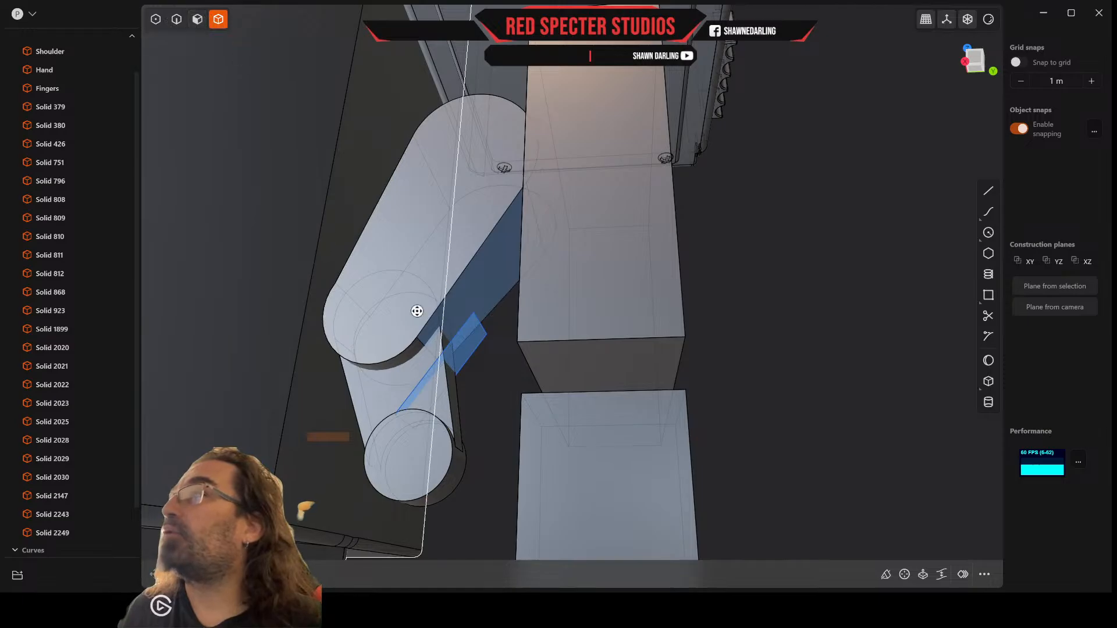
pyautogui.click(175, 18)
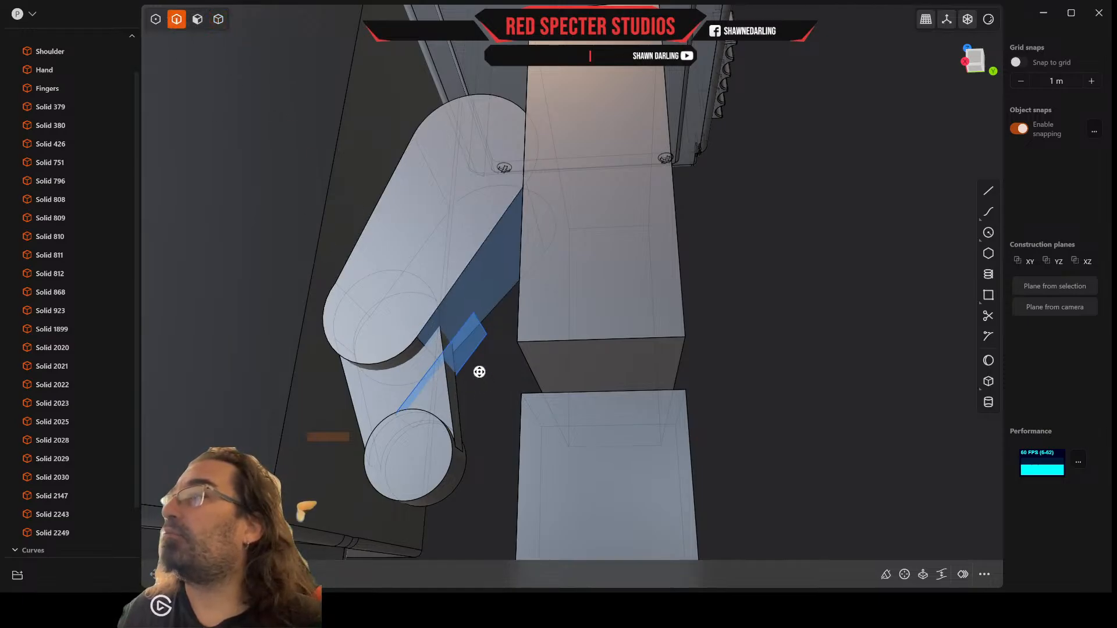
pyautogui.click(474, 351)
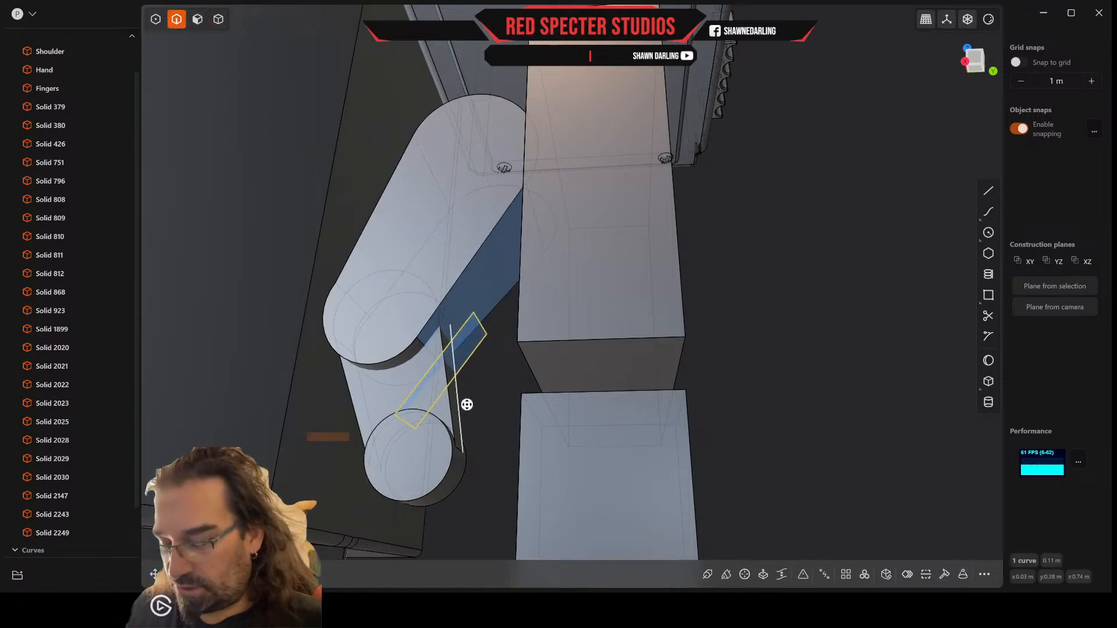
pyautogui.press('g')
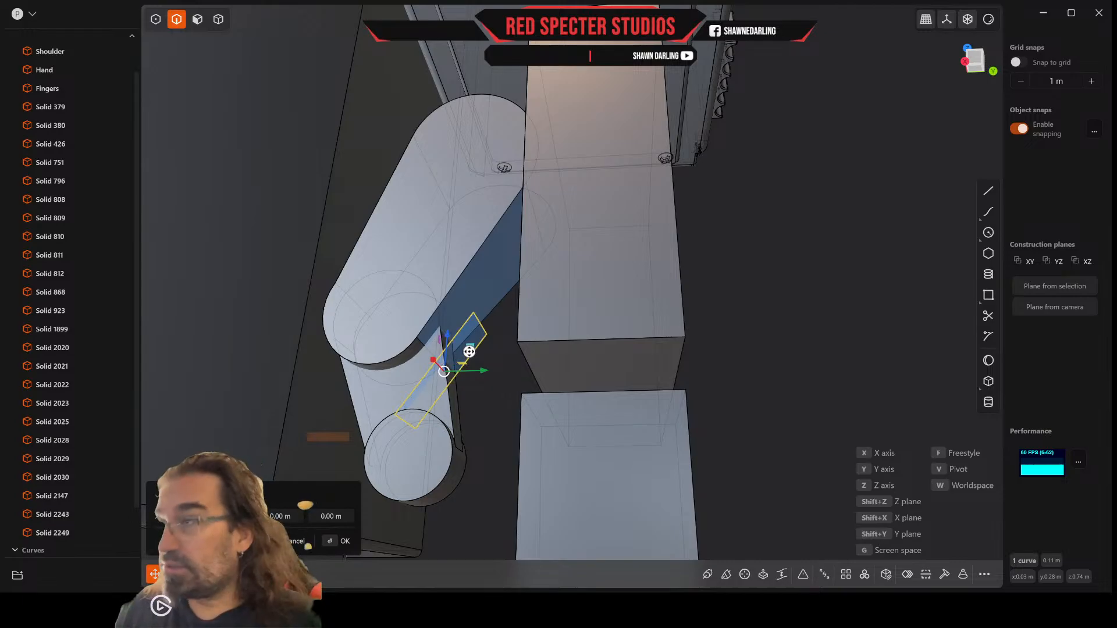
pyautogui.press('e')
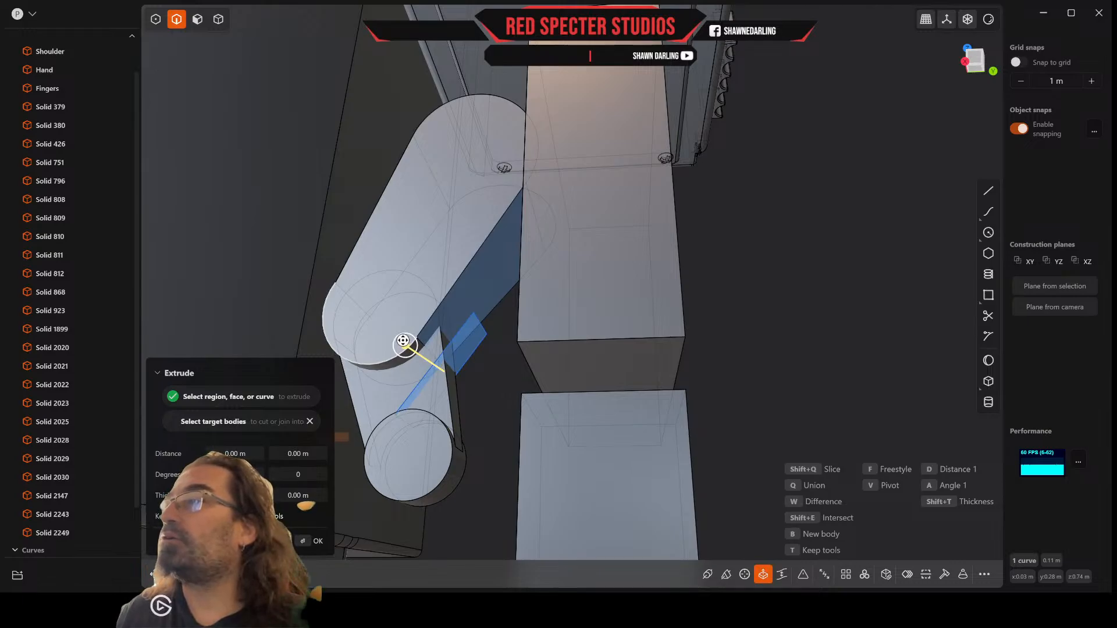
pyautogui.moveTo(404, 341); pyautogui.dragTo(269, 279)
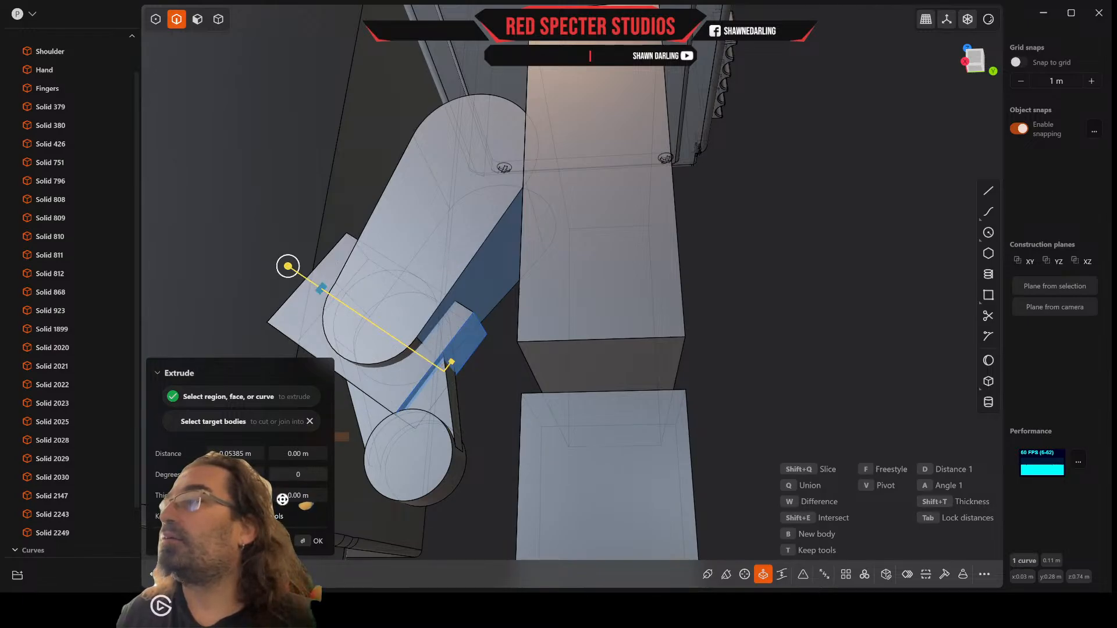
pyautogui.press('Escape')
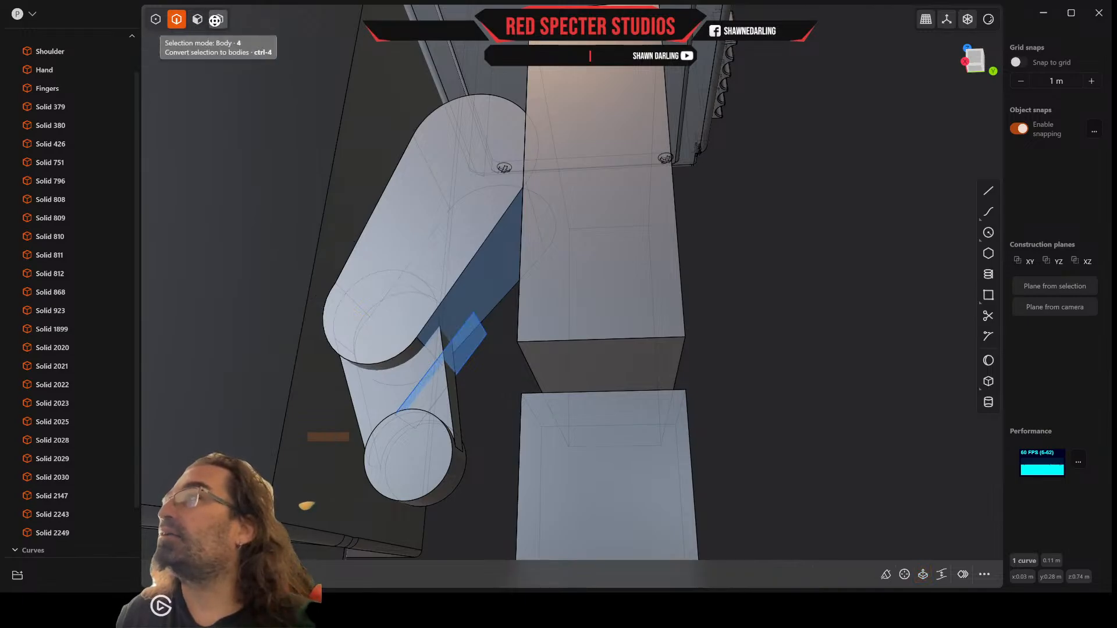
# Step: Cut the upper thumb segment with the rectangle, then delete the separated piece and the rectangle to leave a slot
pyautogui.click(220, 19)
pyautogui.click(471, 250)
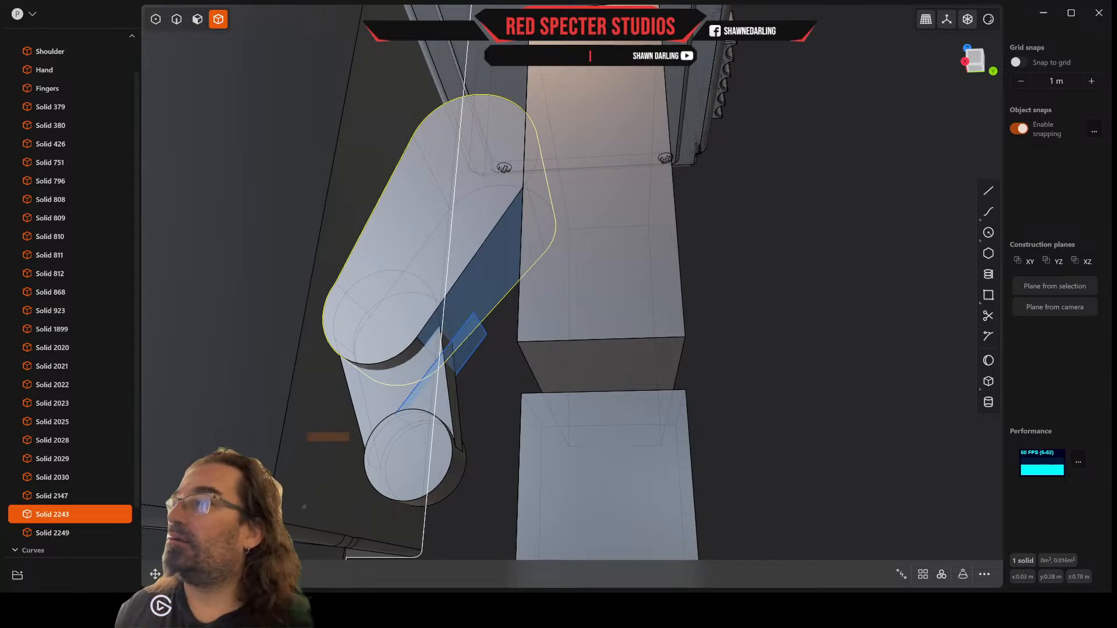
pyautogui.press('c')
pyautogui.click(477, 348)
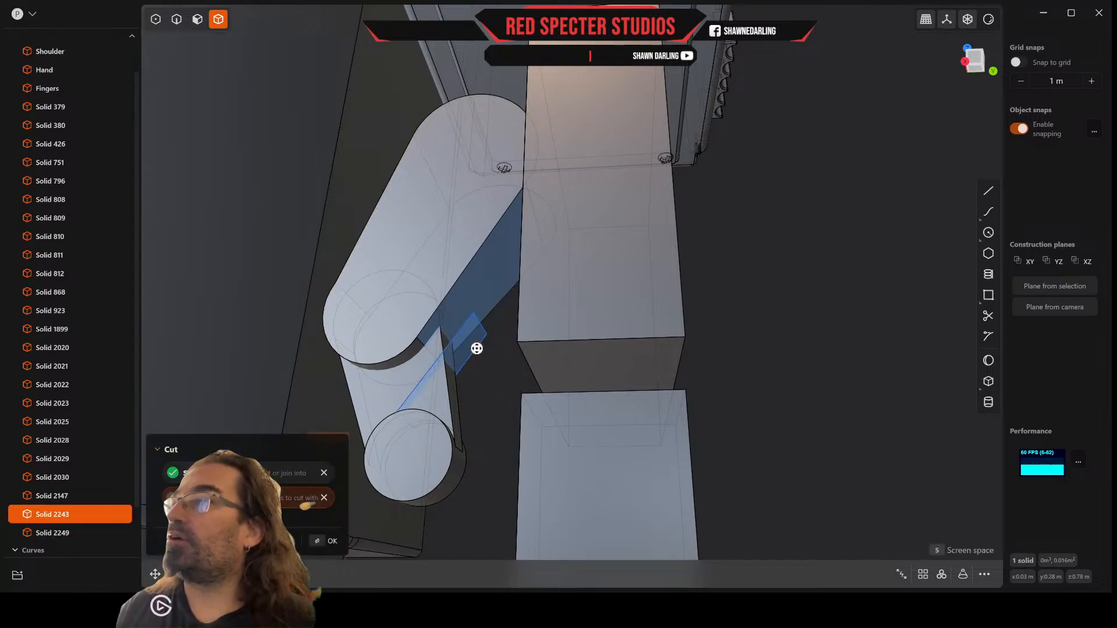
pyautogui.moveTo(477, 348)
pyautogui.mouseDown(button='middle')
pyautogui.moveTo(469, 314)
pyautogui.moveTo(477, 335)
pyautogui.mouseUp(button='middle')
pyautogui.press('Return')
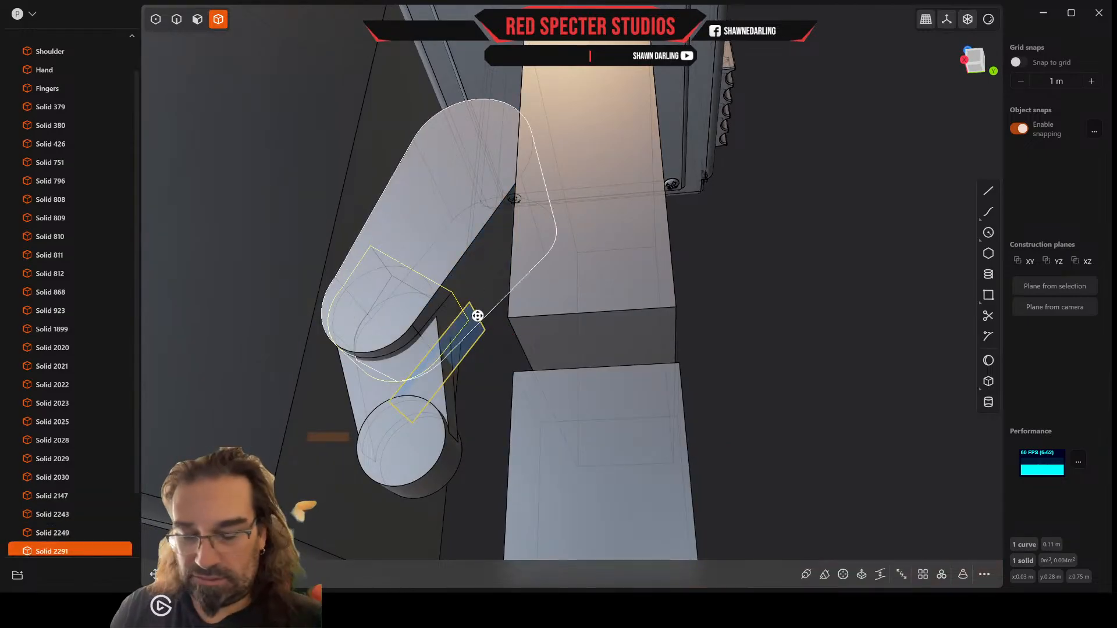
pyautogui.press('Escape')
pyautogui.moveTo(478, 314); pyautogui.dragTo(547, 347, button='middle')
pyautogui.click(197, 19)
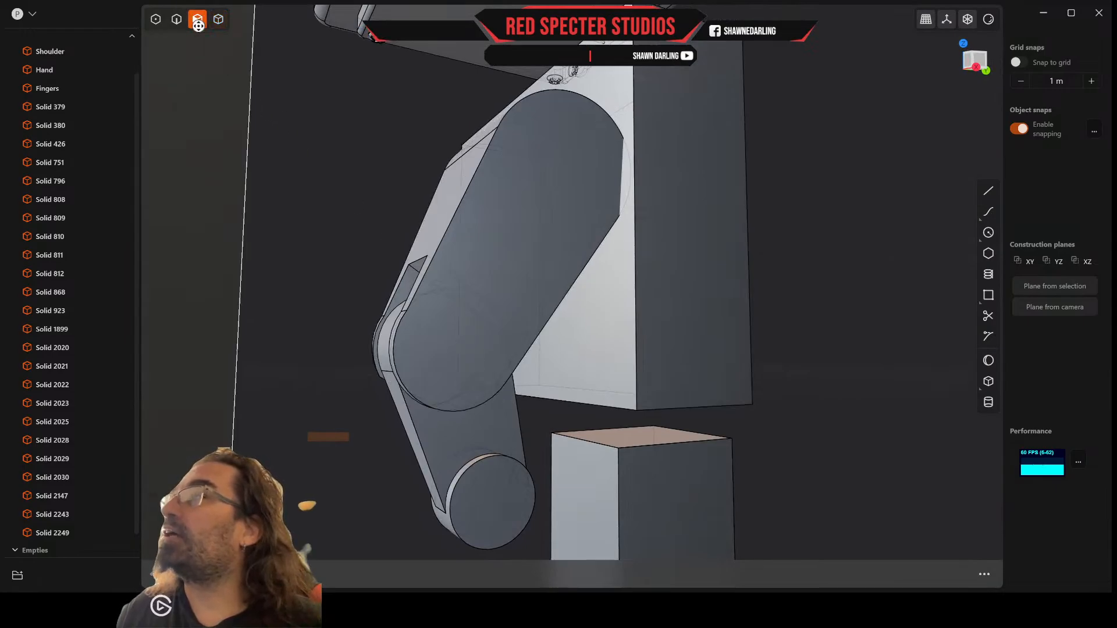
pyautogui.moveTo(396, 300)
pyautogui.mouseDown()
pyautogui.moveTo(420, 267)
pyautogui.moveTo(396, 301)
pyautogui.moveTo(405, 292)
pyautogui.mouseUp()
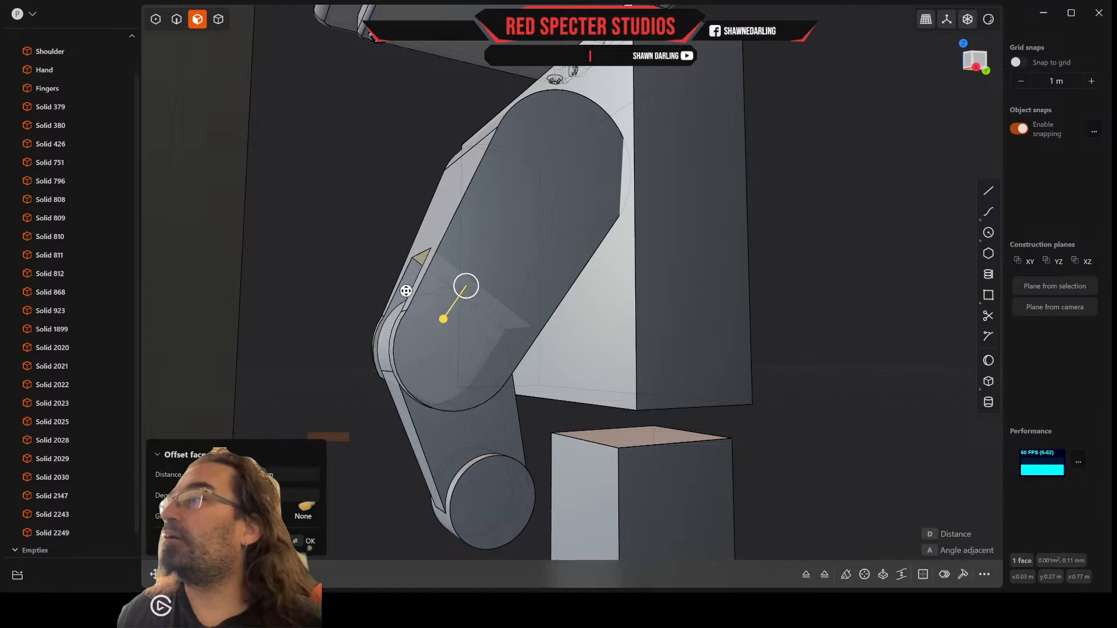
pyautogui.moveTo(406, 291)
pyautogui.mouseDown(button='middle')
pyautogui.moveTo(373, 267)
pyautogui.moveTo(366, 243)
pyautogui.moveTo(349, 251)
pyautogui.moveTo(369, 285)
pyautogui.moveTo(358, 314)
pyautogui.moveTo(414, 331)
pyautogui.moveTo(529, 139)
pyautogui.moveTo(518, 192)
pyautogui.moveTo(556, 237)
pyautogui.moveTo(521, 237)
pyautogui.moveTo(578, 212)
pyautogui.moveTo(568, 149)
pyautogui.moveTo(559, 186)
pyautogui.moveTo(497, 225)
pyautogui.moveTo(511, 216)
pyautogui.moveTo(507, 177)
pyautogui.mouseUp(button='middle')
pyautogui.scroll(2, 427, 295)
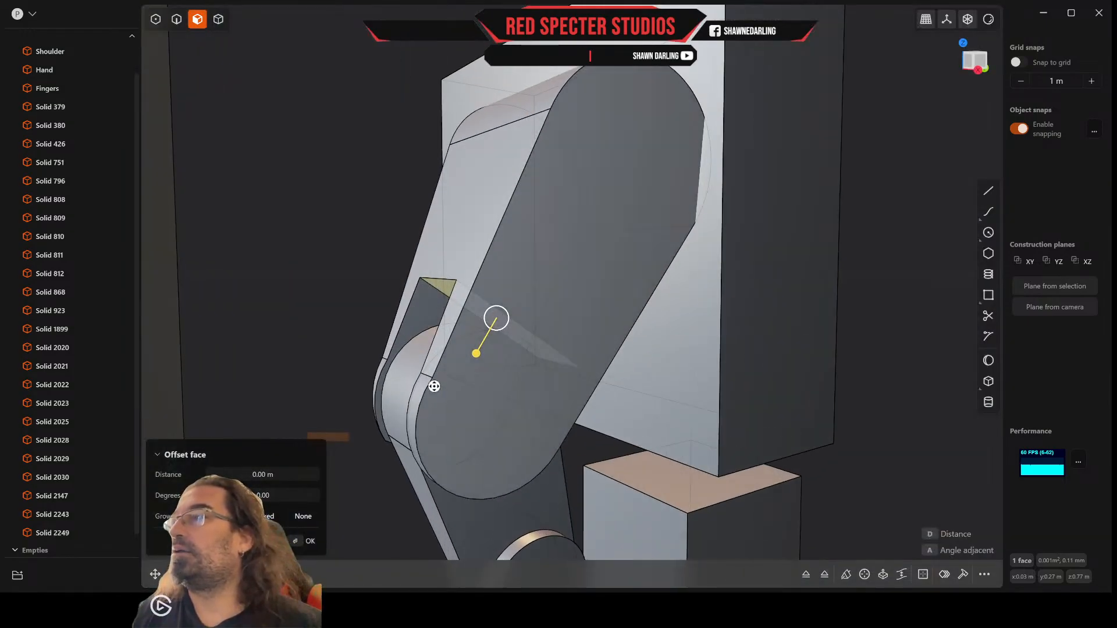
pyautogui.press('Escape')
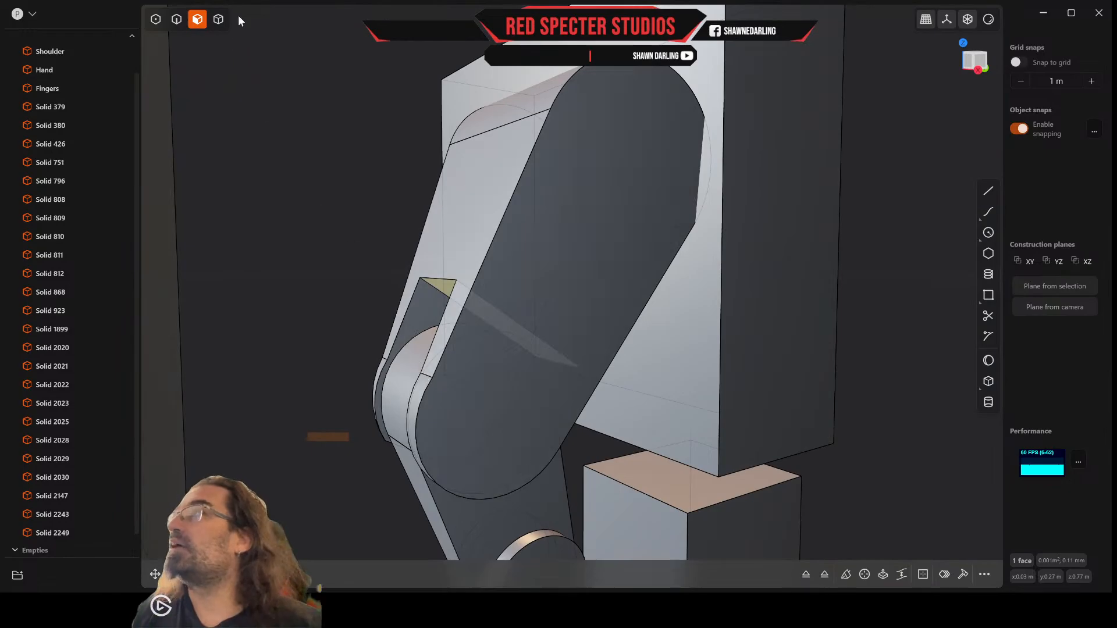
# Step: Fillet the two short edges beside the slot where the upper thumb segment's flat outer face meets its rounded end
pyautogui.press('2')
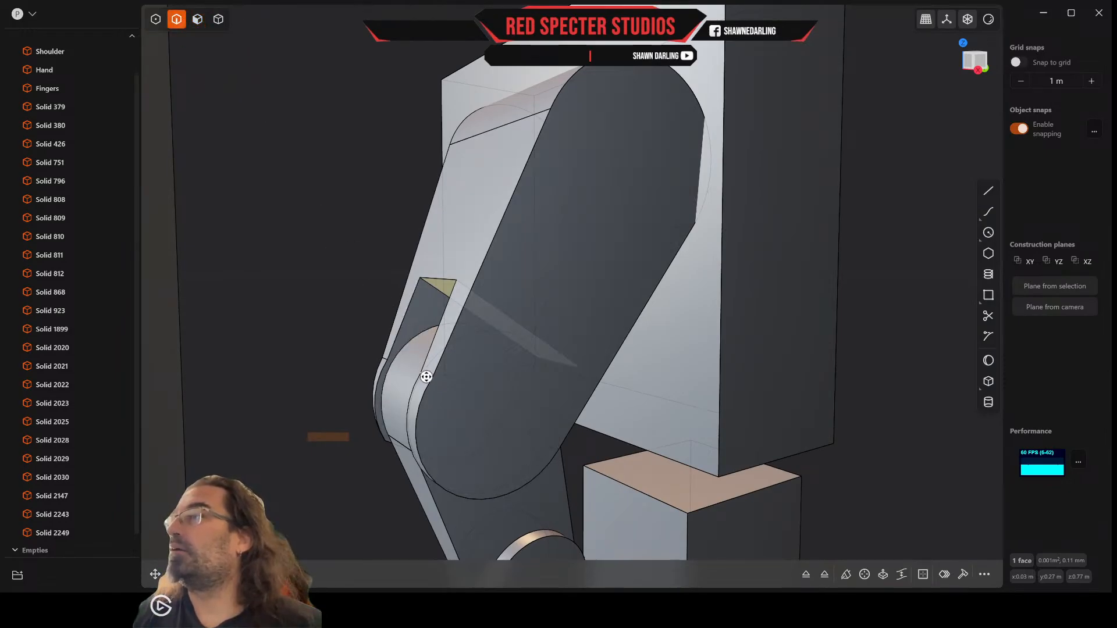
pyautogui.click(426, 377)
pyautogui.press('f')
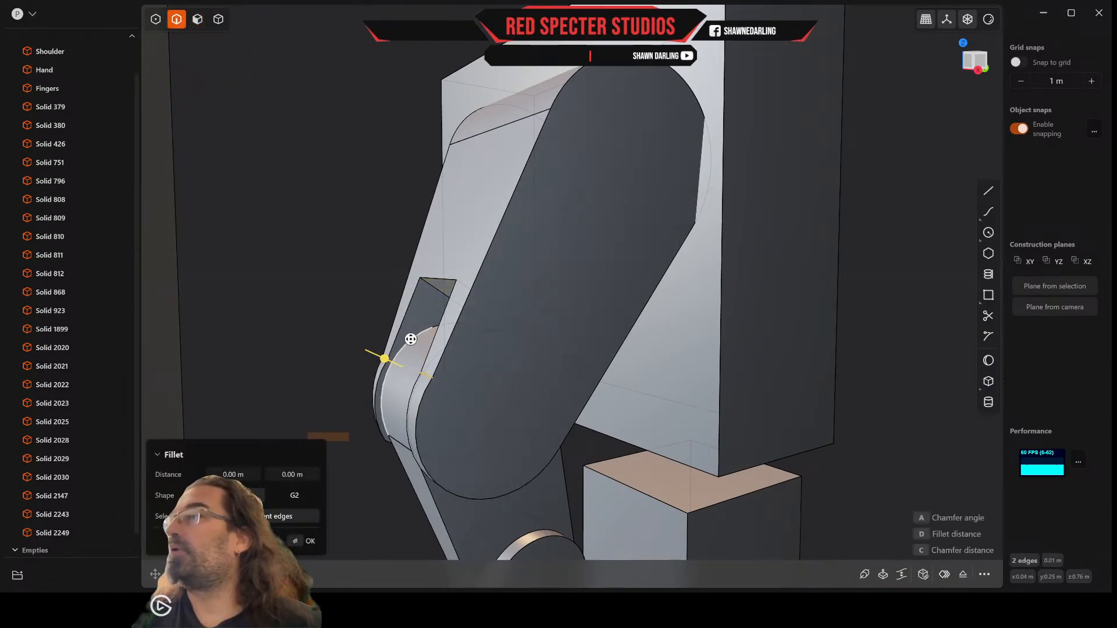
pyautogui.moveTo(381, 357); pyautogui.dragTo(495, 319)
pyautogui.rightClick(494, 319)
# Step: Draw a circle about 0.01 m in diameter on the upper thumb segment's side face, centered on its rounded joint end
pyautogui.moveTo(494, 320); pyautogui.dragTo(818, 131, button='middle')
pyautogui.click(976, 63)
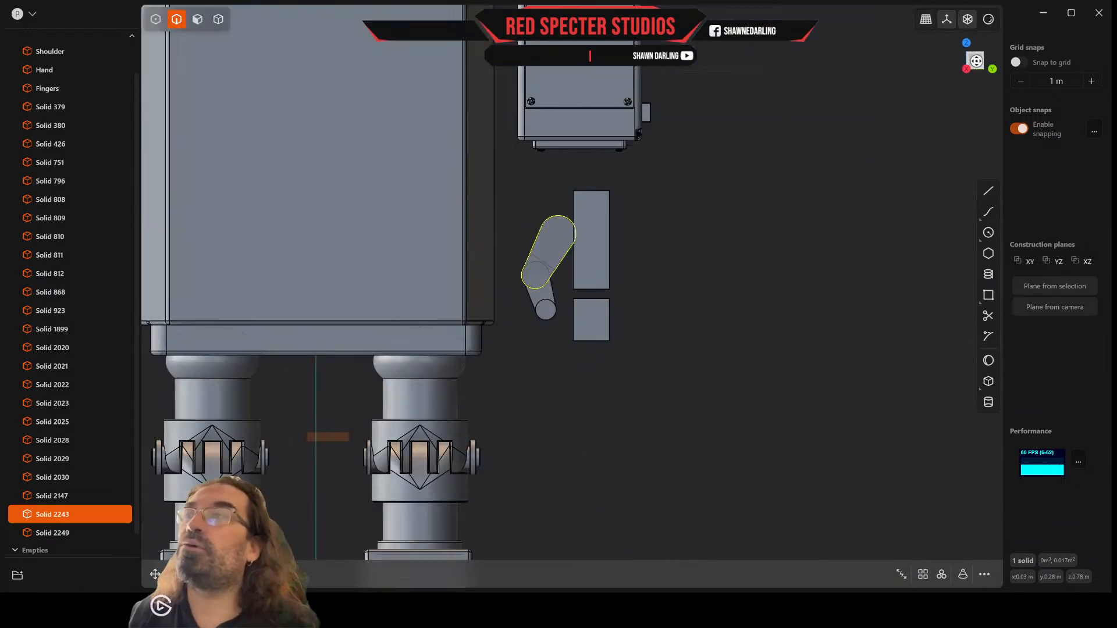
pyautogui.scroll(6, 584, 309)
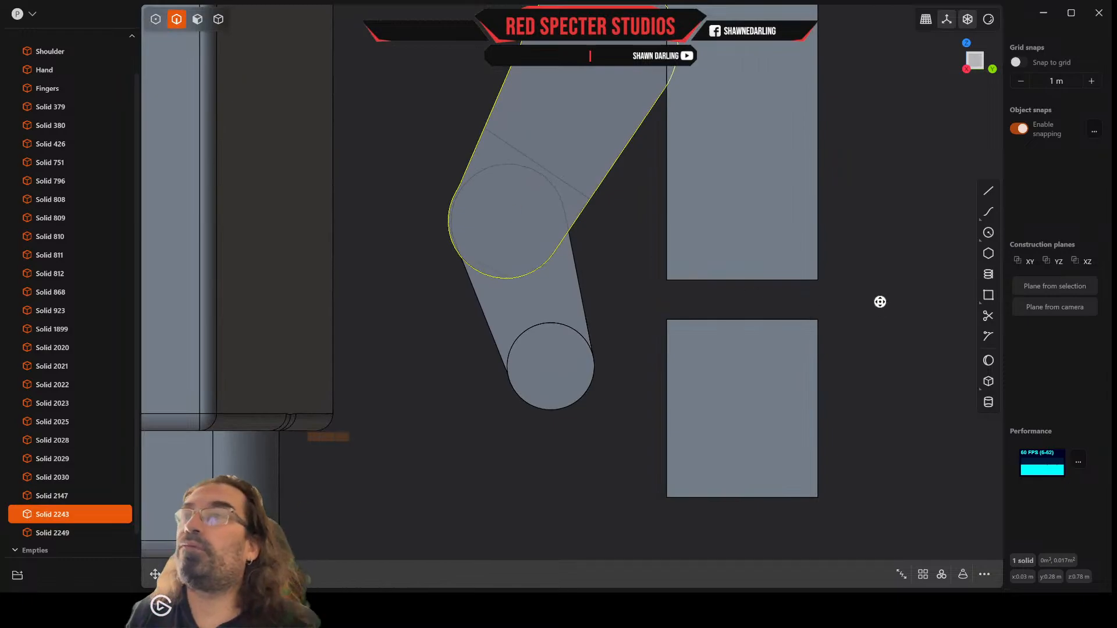
pyautogui.click(988, 233)
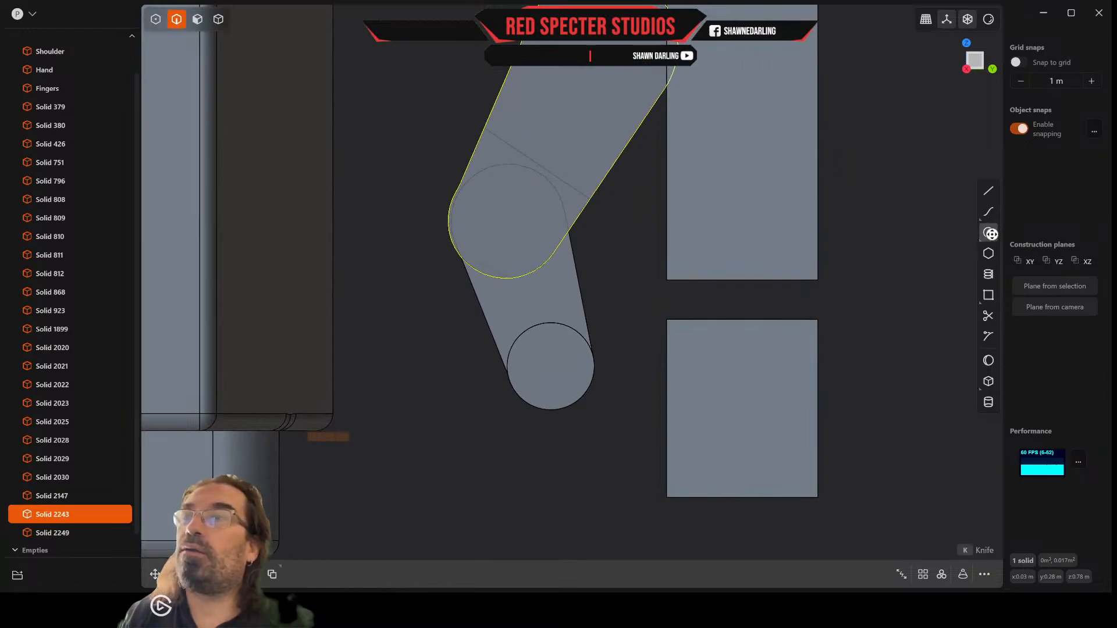
pyautogui.click(508, 222)
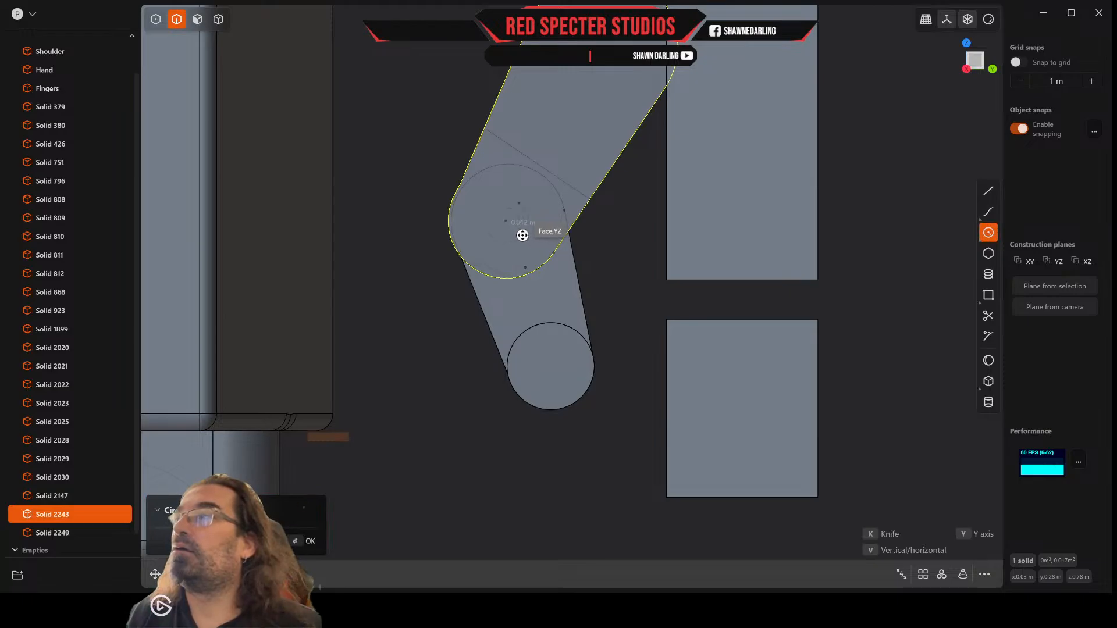
pyautogui.click(523, 235)
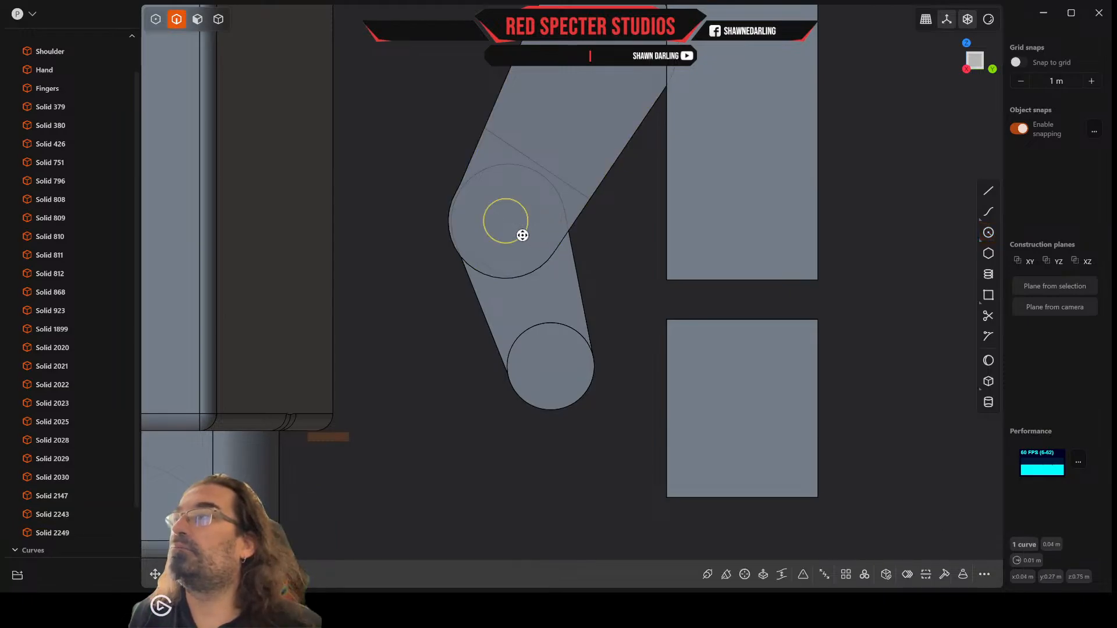
pyautogui.moveTo(608, 250); pyautogui.dragTo(449, 279, button='middle')
pyautogui.scroll(-5, 560, 259)
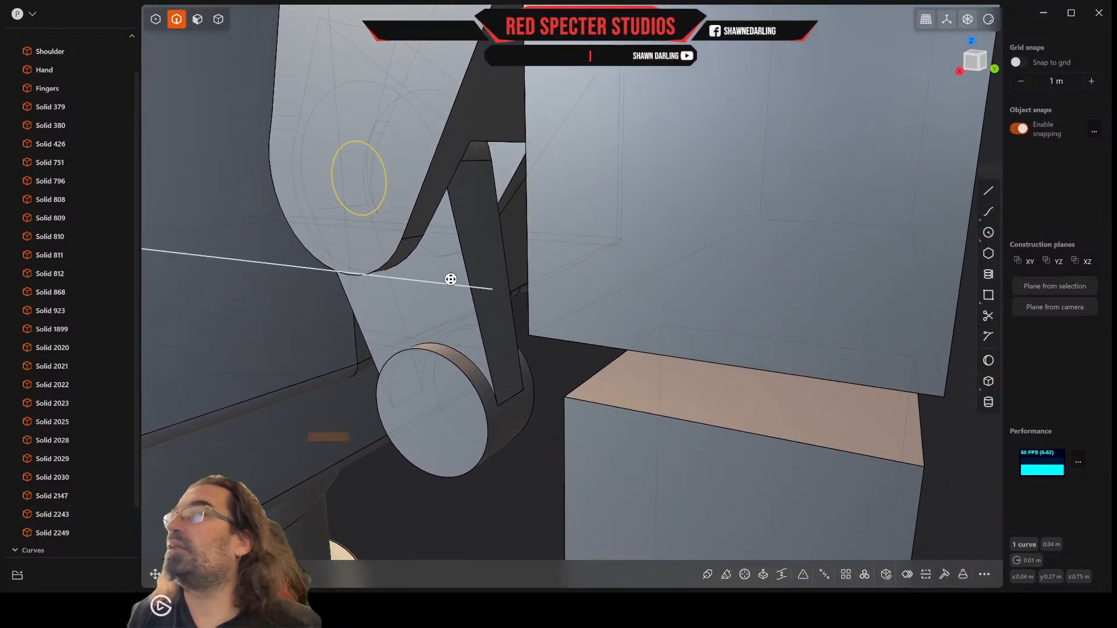
# Step: Move the circle along the X axis so it sits clear of the upper thumb segment's side face
pyautogui.press('g')
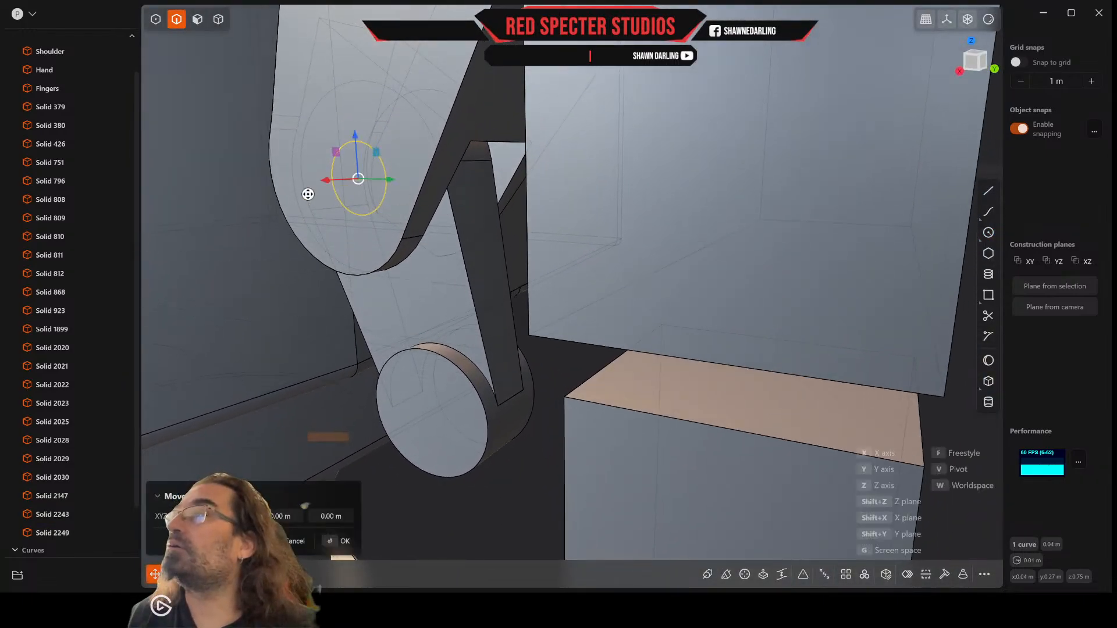
pyautogui.click(243, 192)
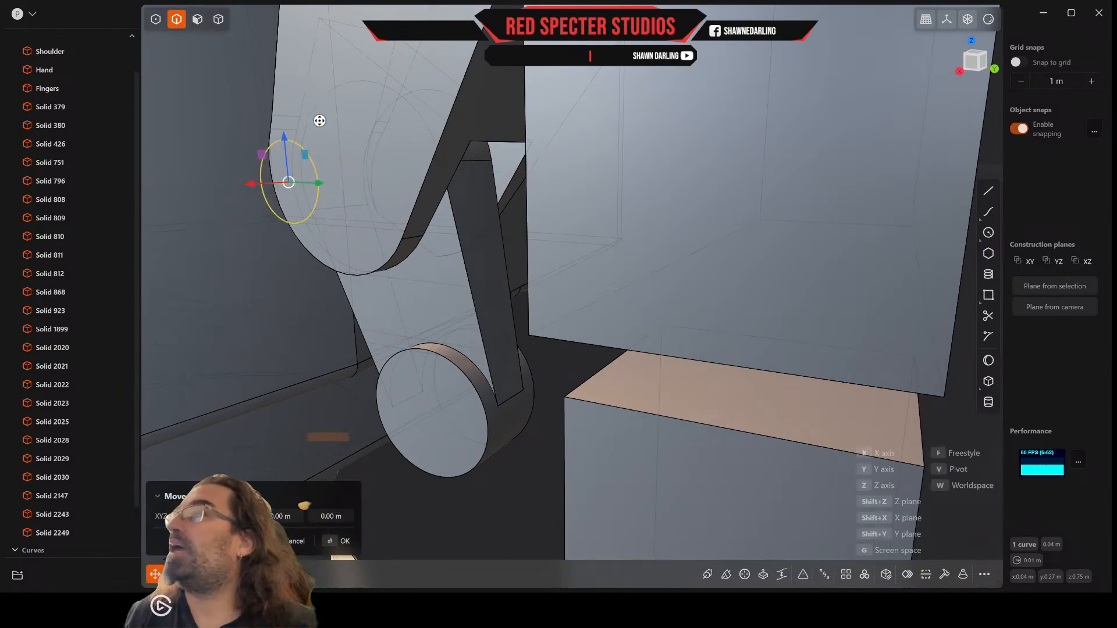
pyautogui.press('Return')
pyautogui.moveTo(290, 165); pyautogui.dragTo(353, 303)
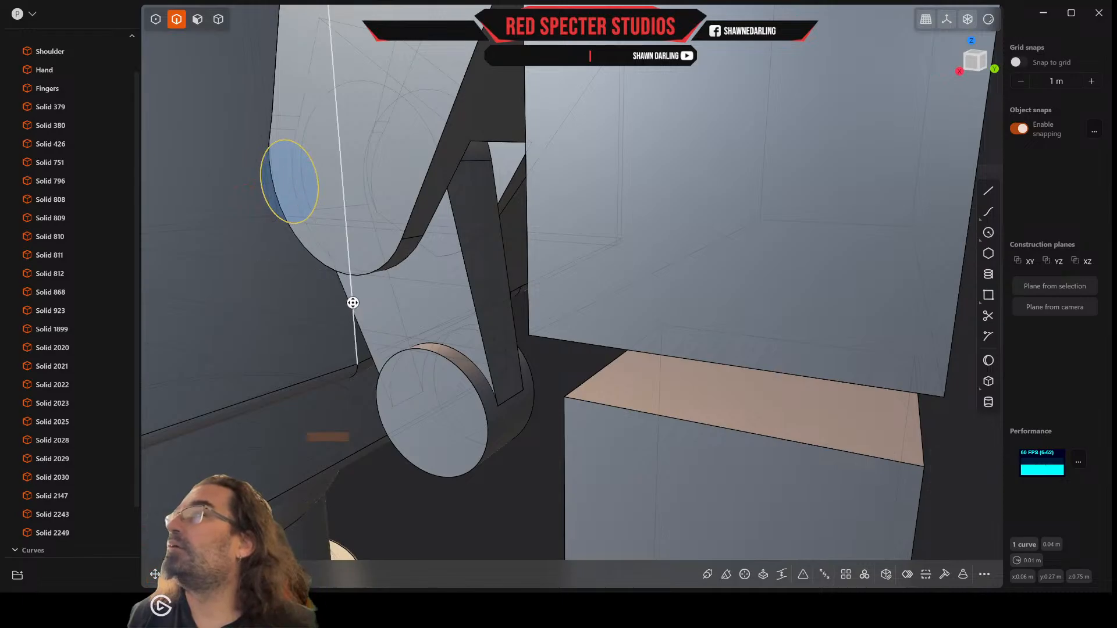
# Step: Extrude the circle's region about 0.079 m as a cut through both thumb segments to make the joint's pin hole
pyautogui.click(198, 19)
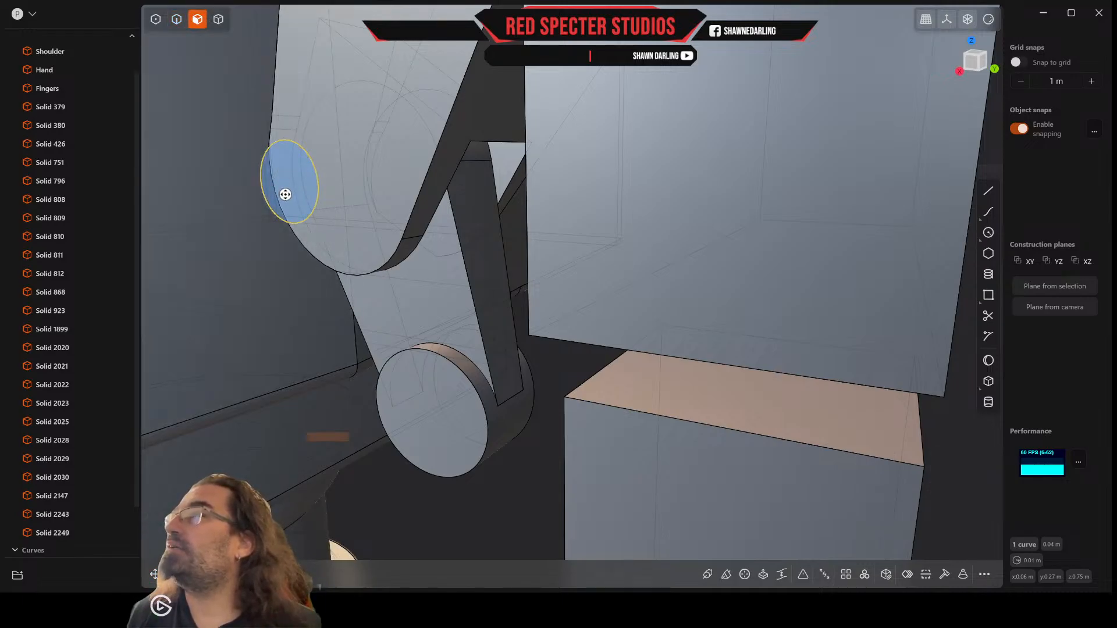
pyautogui.press('e')
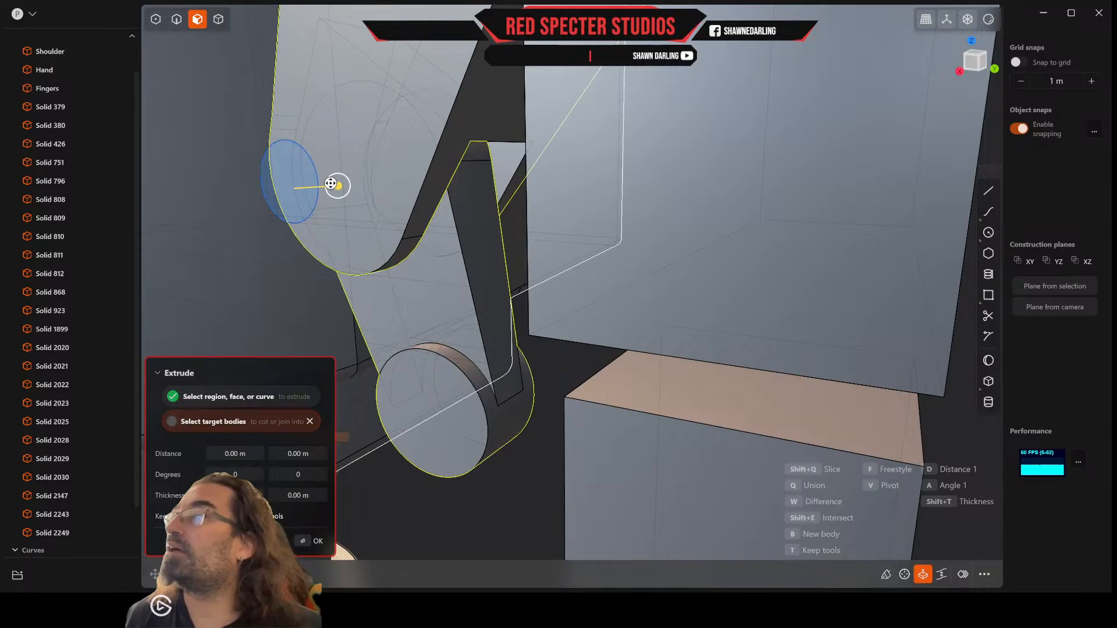
pyautogui.moveTo(330, 183); pyautogui.dragTo(554, 170)
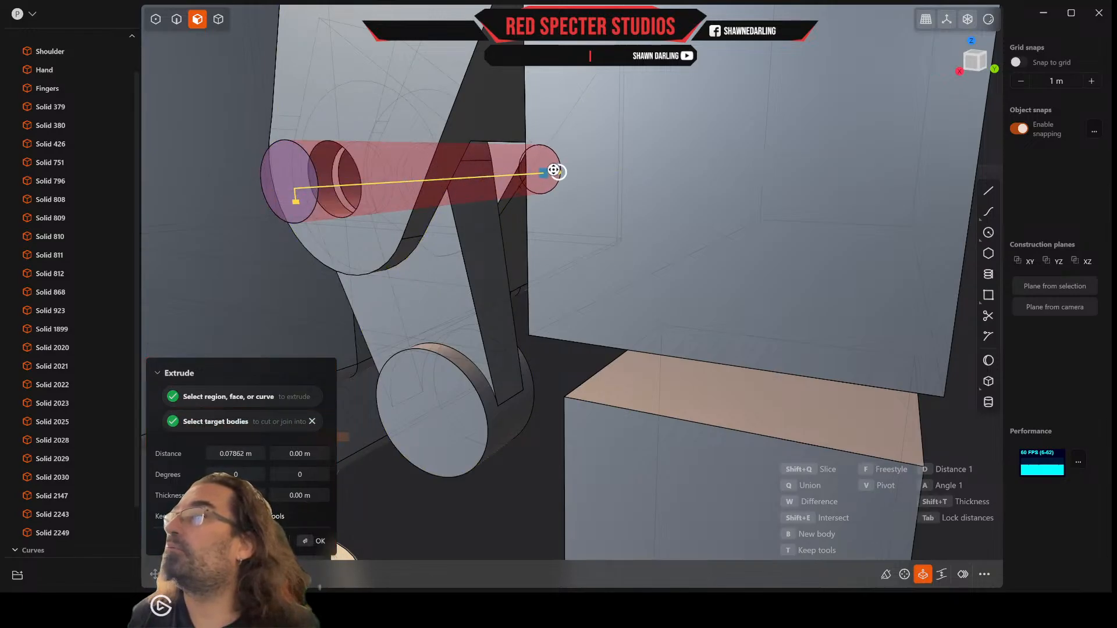
pyautogui.press('Return')
pyautogui.moveTo(405, 198); pyautogui.dragTo(375, 202, button='middle')
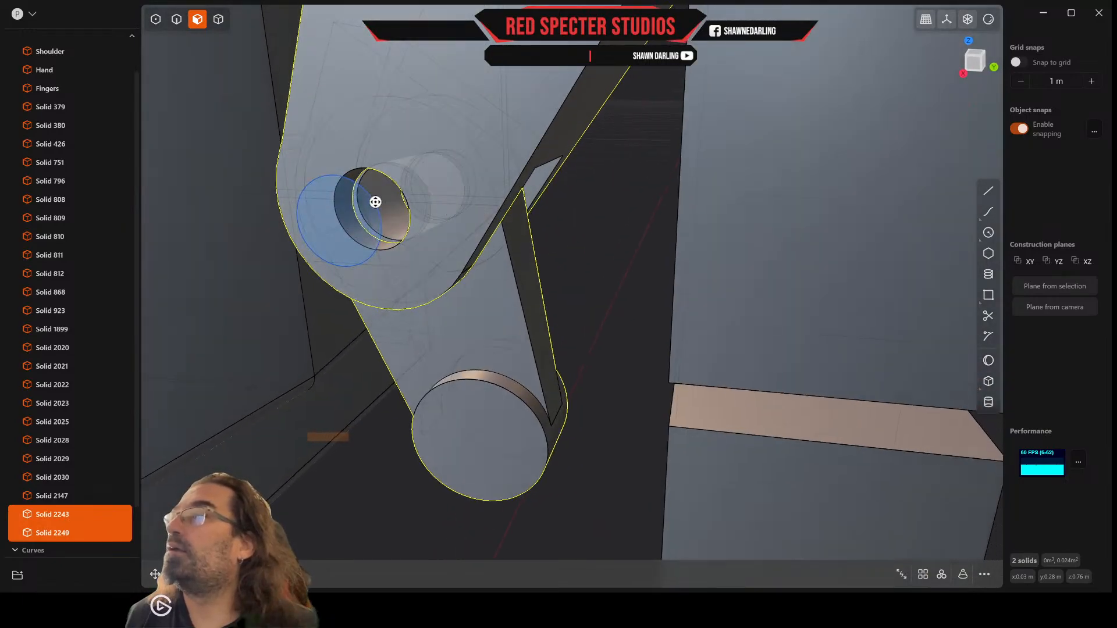
# Step: Scale the circle down uniformly to about 0.95 so it is slightly smaller than the pin hole
pyautogui.press('2')
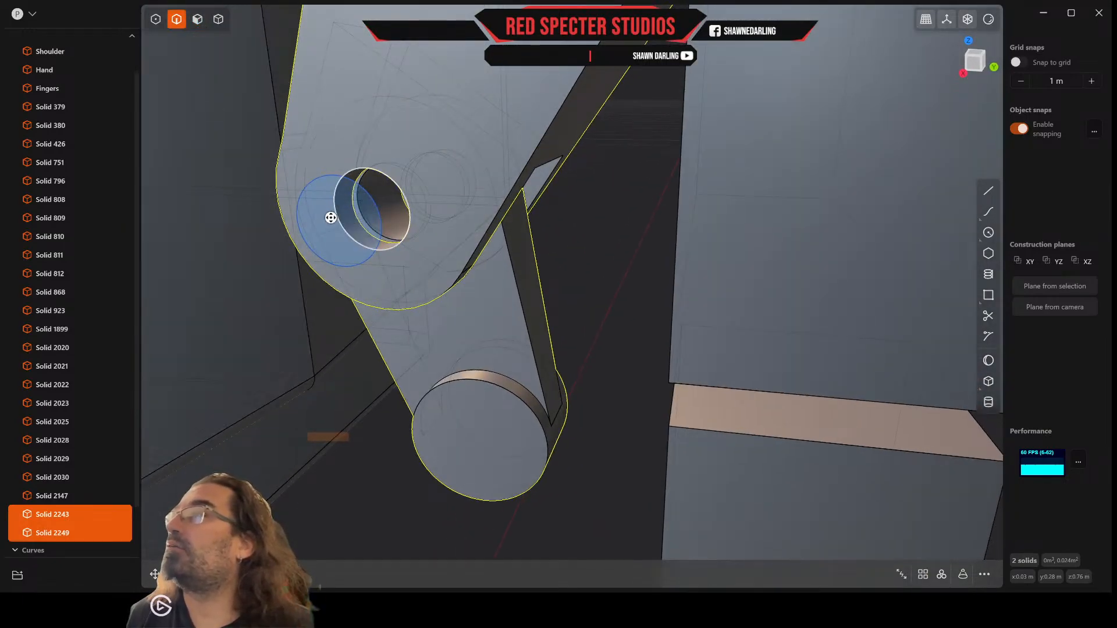
pyautogui.click(372, 215)
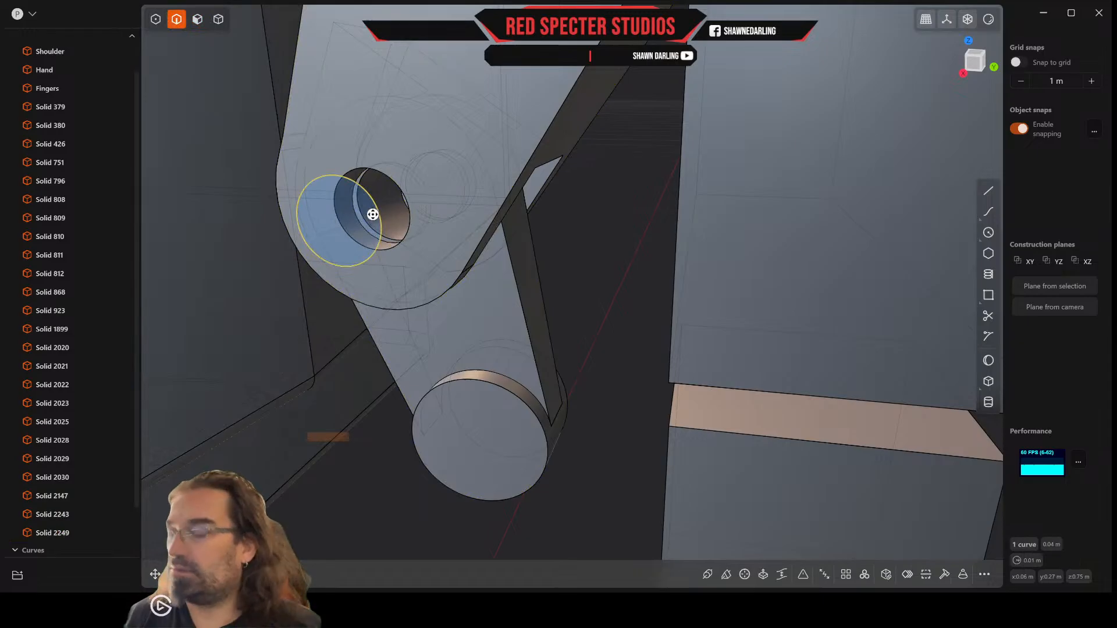
pyautogui.press('s')
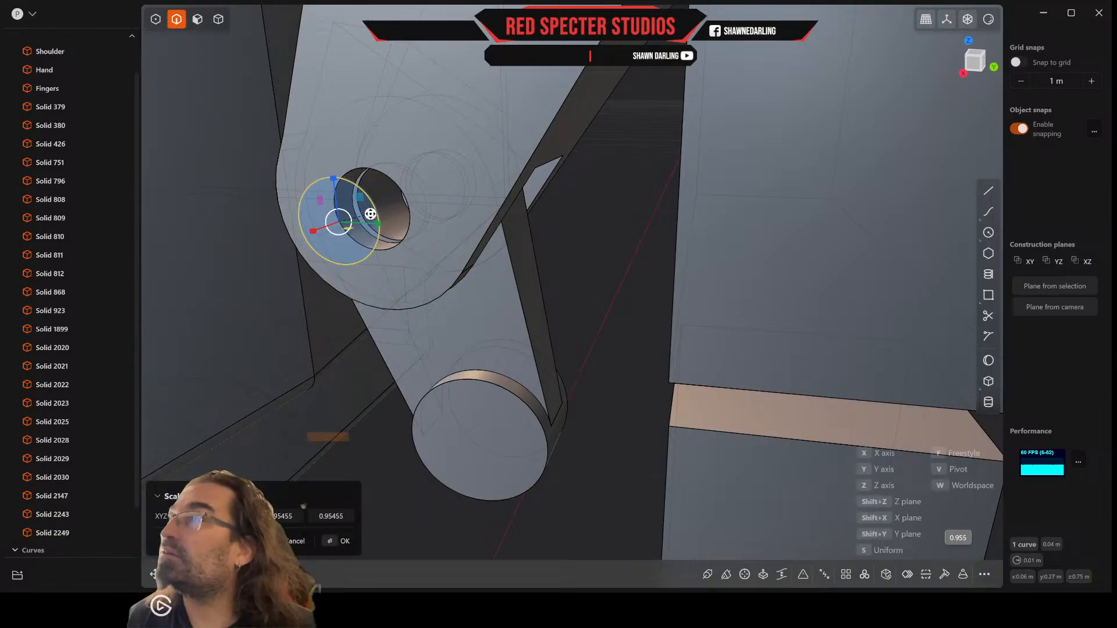
pyautogui.click(370, 214)
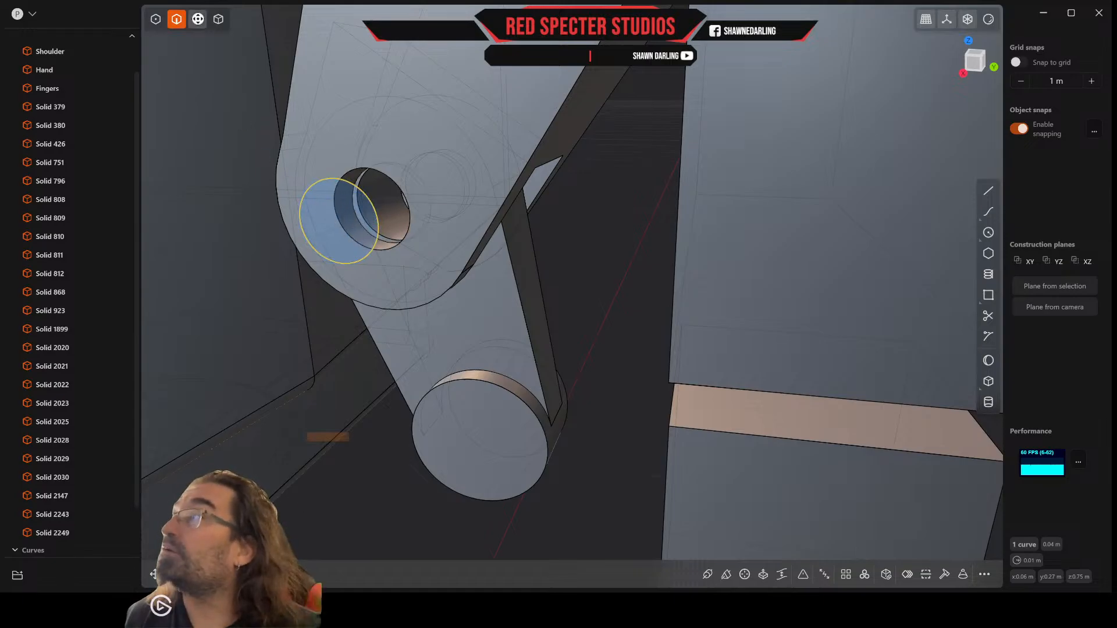
# Step: Extrude the scaled circle's region through the pin hole and out the far side as a separate pin body
pyautogui.click(351, 244)
pyautogui.press('e')
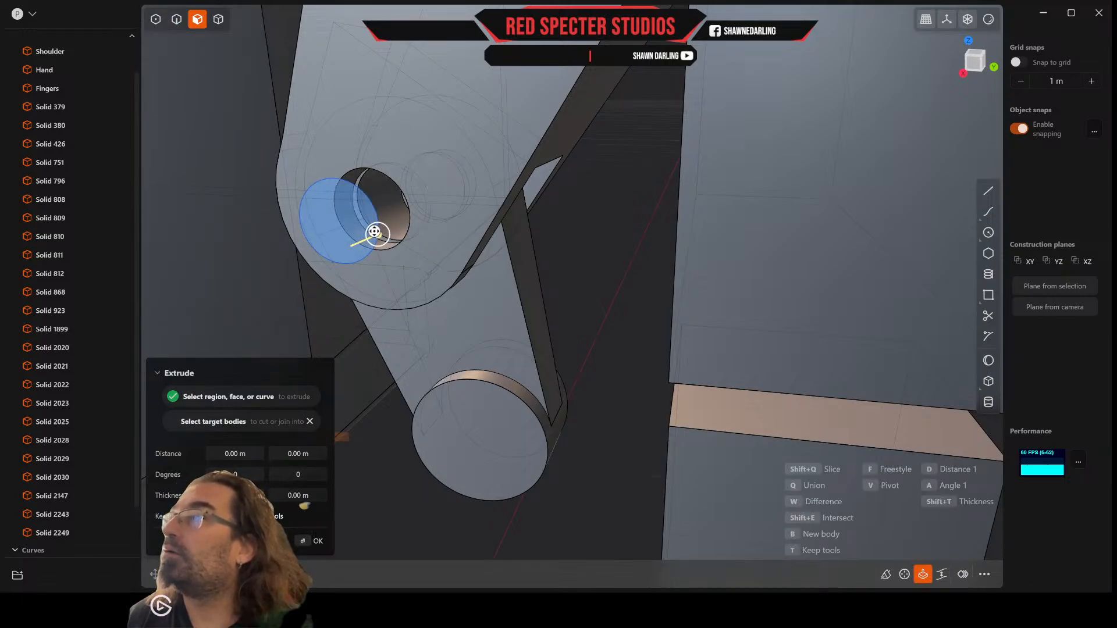
pyautogui.moveTo(374, 232); pyautogui.dragTo(361, 219, button='middle')
pyautogui.moveTo(363, 220); pyautogui.dragTo(442, 210)
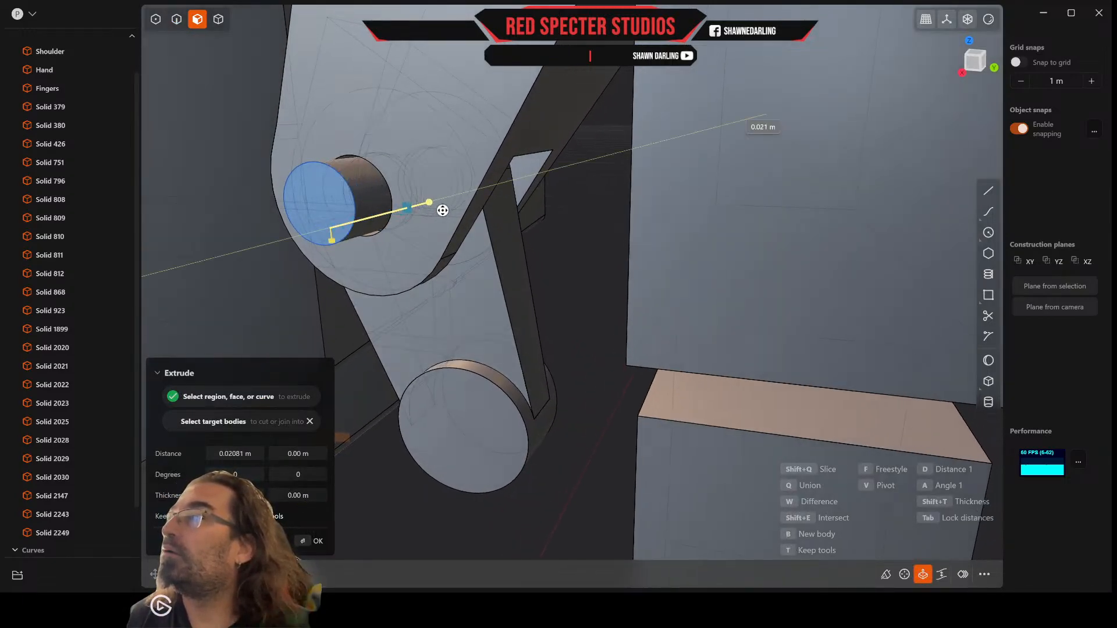
pyautogui.press('Return')
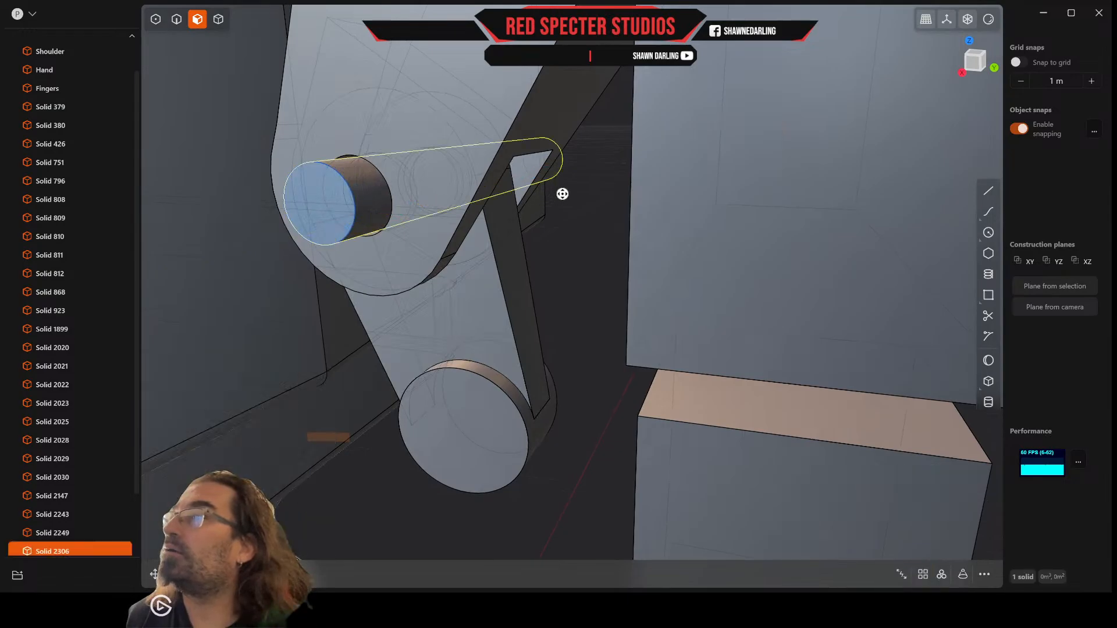
# Step: Delete the leftover circle curve used for the pin, keeping the solid bodies
pyautogui.moveTo(561, 192); pyautogui.dragTo(634, 207, button='middle')
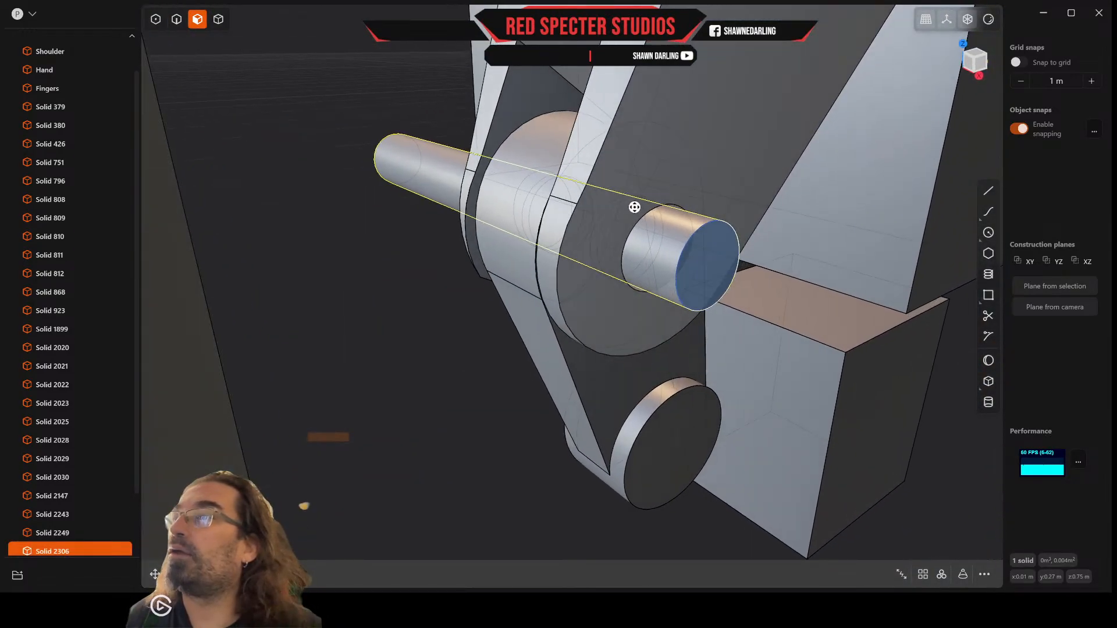
pyautogui.click(707, 260)
pyautogui.press('e')
pyautogui.scroll(2, 709, 264)
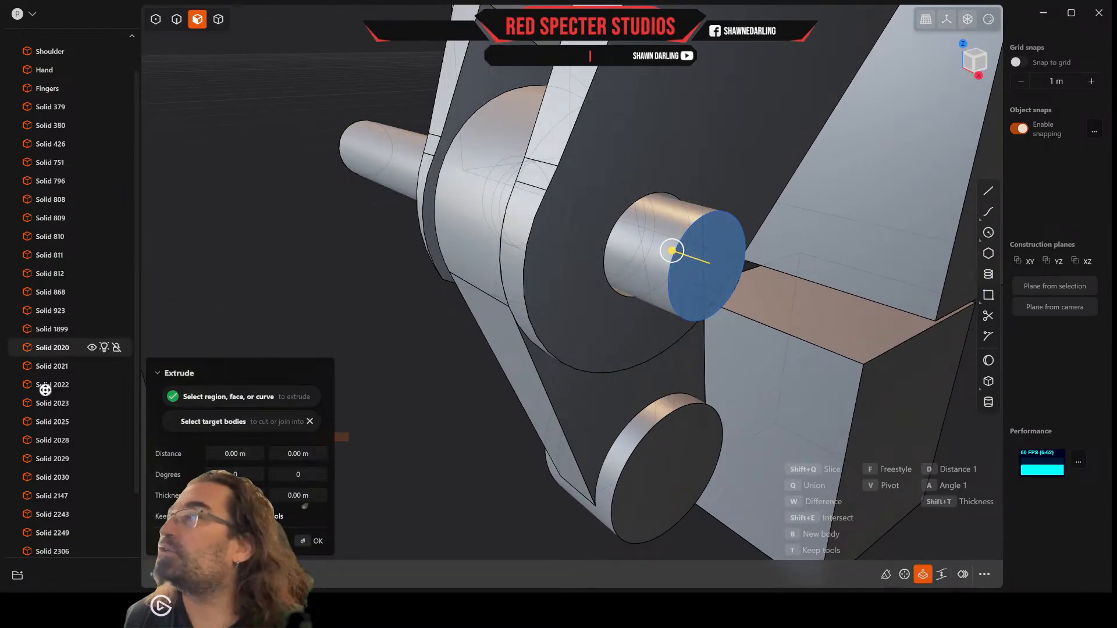
pyautogui.scroll(-2, 76, 398)
pyautogui.click(54, 515)
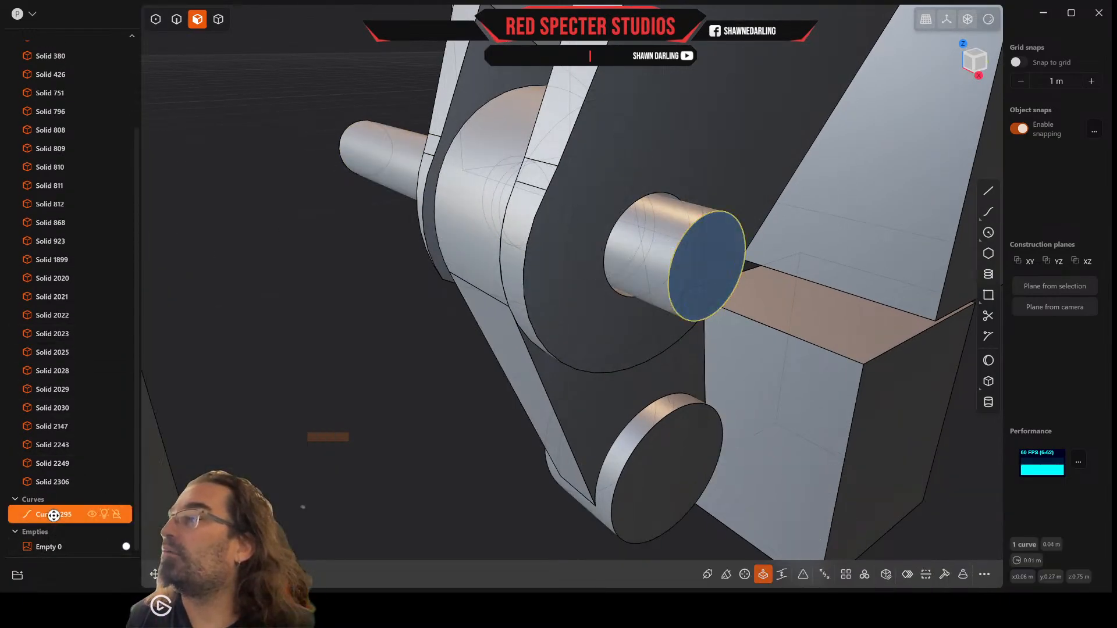
pyautogui.press('Delete')
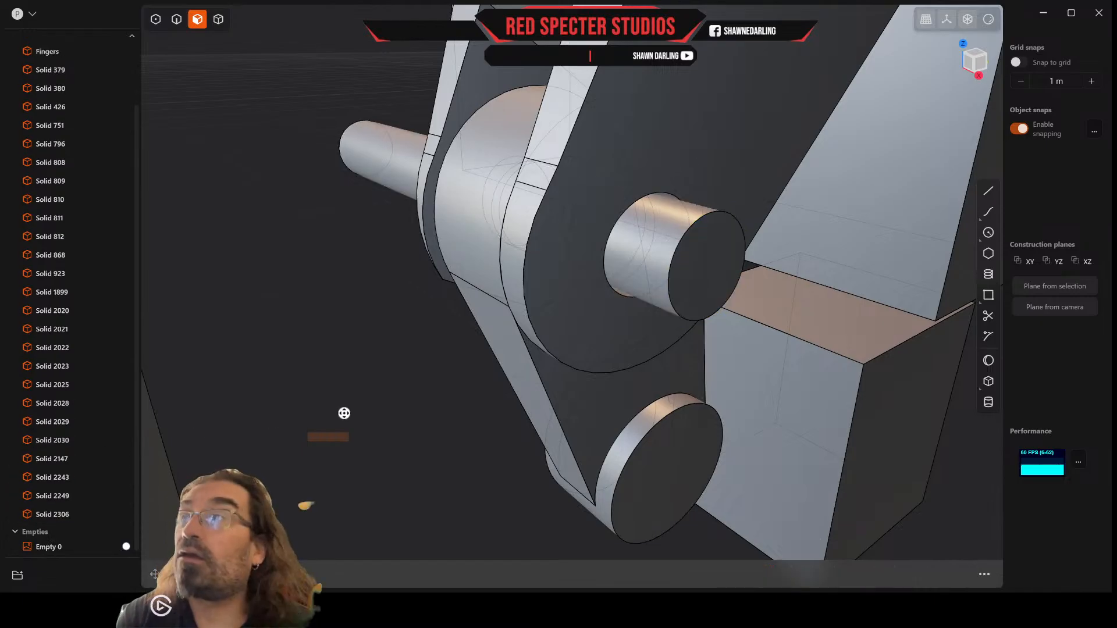
# Step: Offset the pin's end face on the original circle's side inward by about 0.0036 m
pyautogui.click(705, 273)
pyautogui.moveTo(704, 271)
pyautogui.mouseDown()
pyautogui.moveTo(725, 280)
pyautogui.moveTo(712, 279)
pyautogui.mouseUp()
pyautogui.moveTo(711, 278); pyautogui.dragTo(604, 249, button='middle')
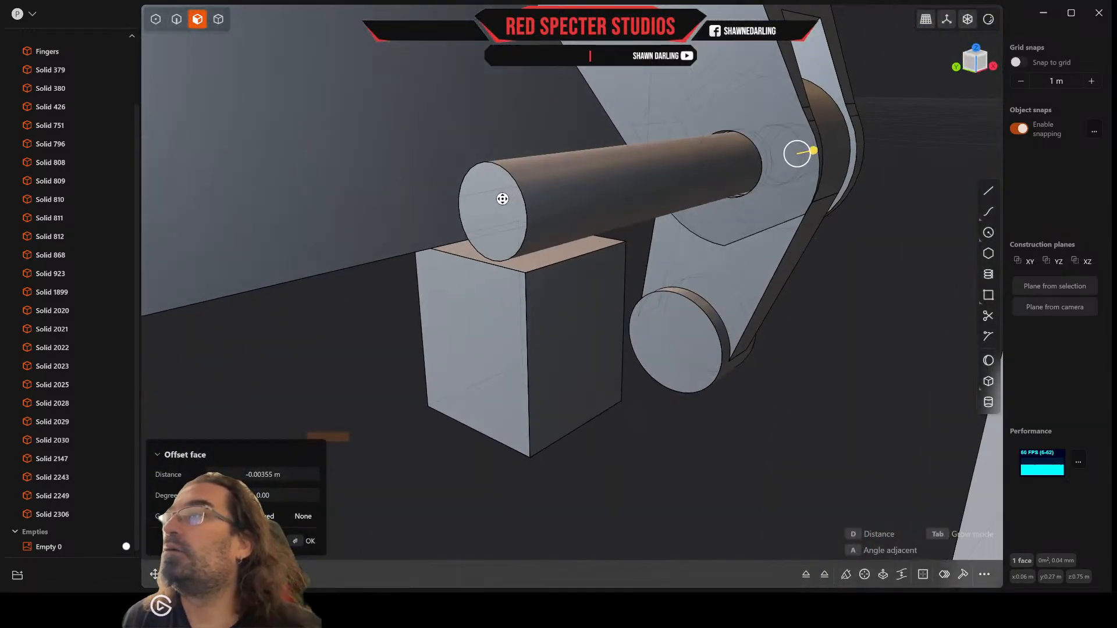
# Step: Offset the long protruding end face of the pin inward by about 0.055 m, close to the thumb's side face
pyautogui.moveTo(492, 218); pyautogui.dragTo(703, 192)
pyautogui.moveTo(702, 193); pyautogui.dragTo(650, 257, button='middle')
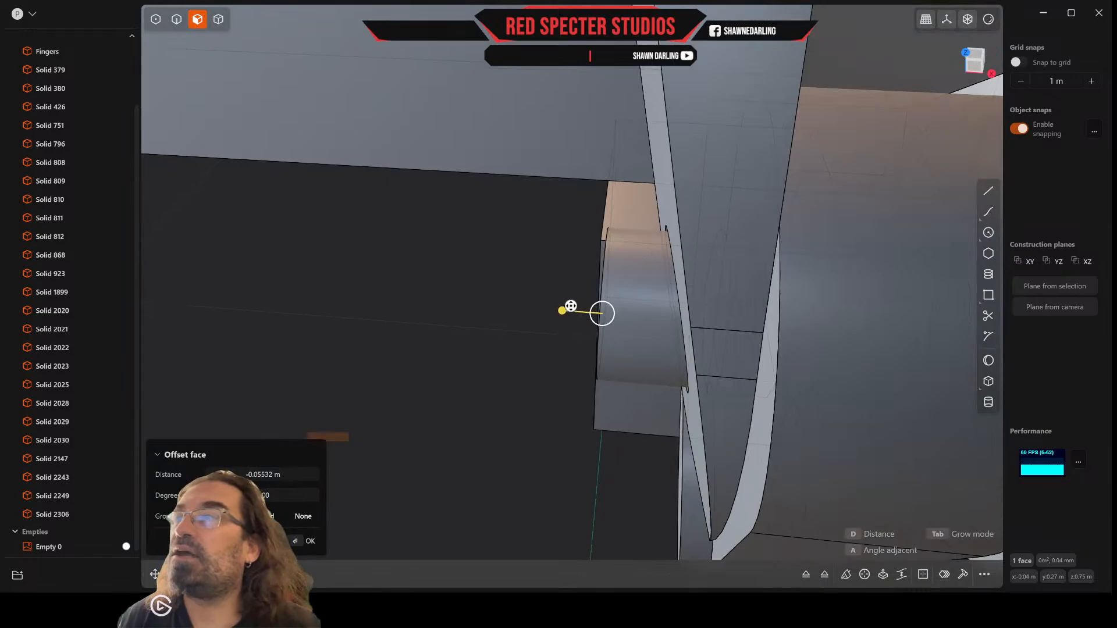
pyautogui.moveTo(571, 306); pyautogui.dragTo(572, 300, button='middle')
pyautogui.moveTo(746, 284); pyautogui.dragTo(698, 253, button='middle')
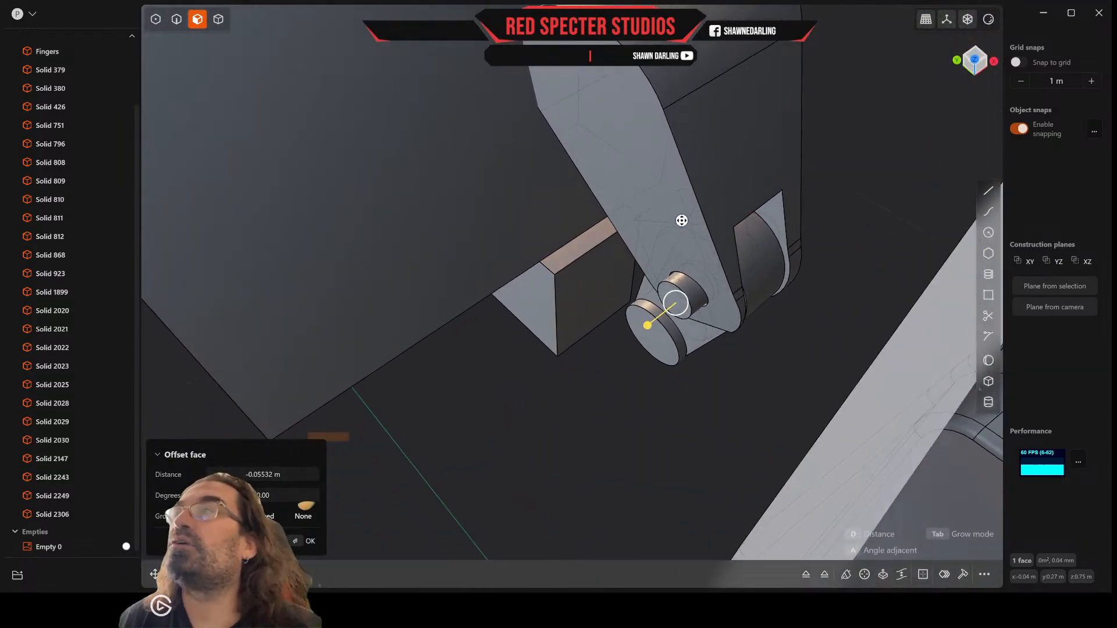
pyautogui.rightClick(713, 261)
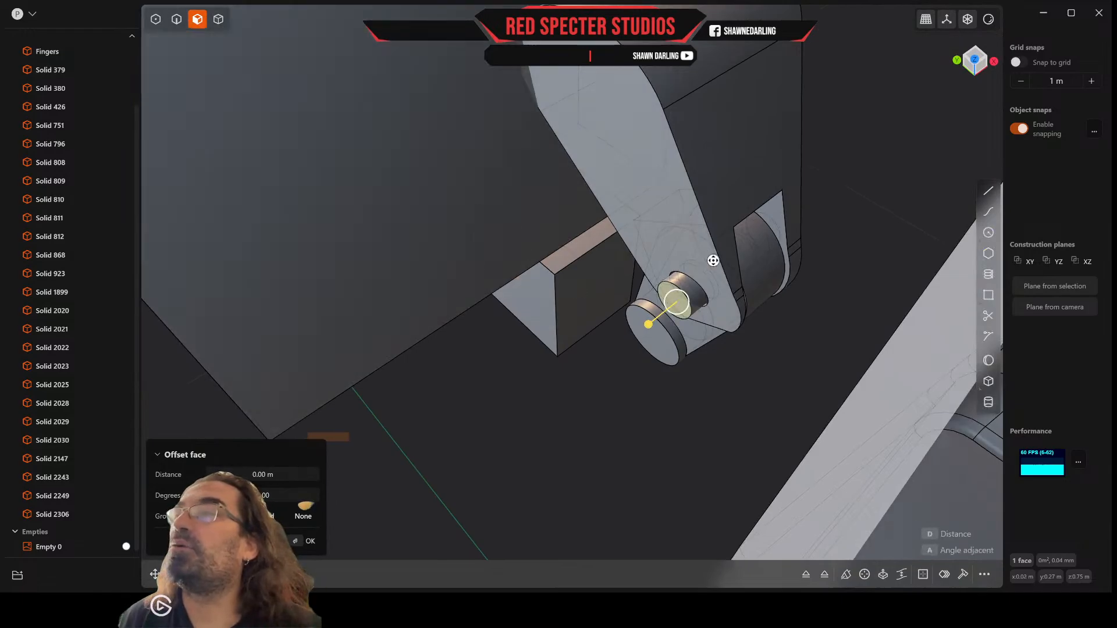
# Step: Rotate the upper thumb segment's side face around the pin by about 3 degrees, with the pivot at the segment's far end
pyautogui.click(659, 194)
pyautogui.press('r')
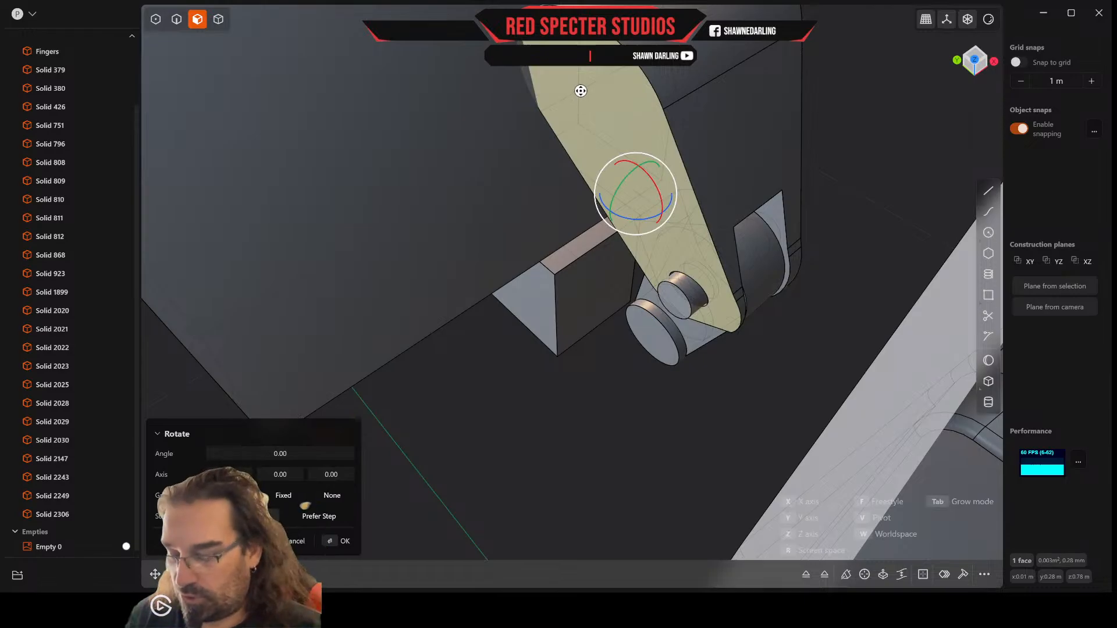
pyautogui.press('v')
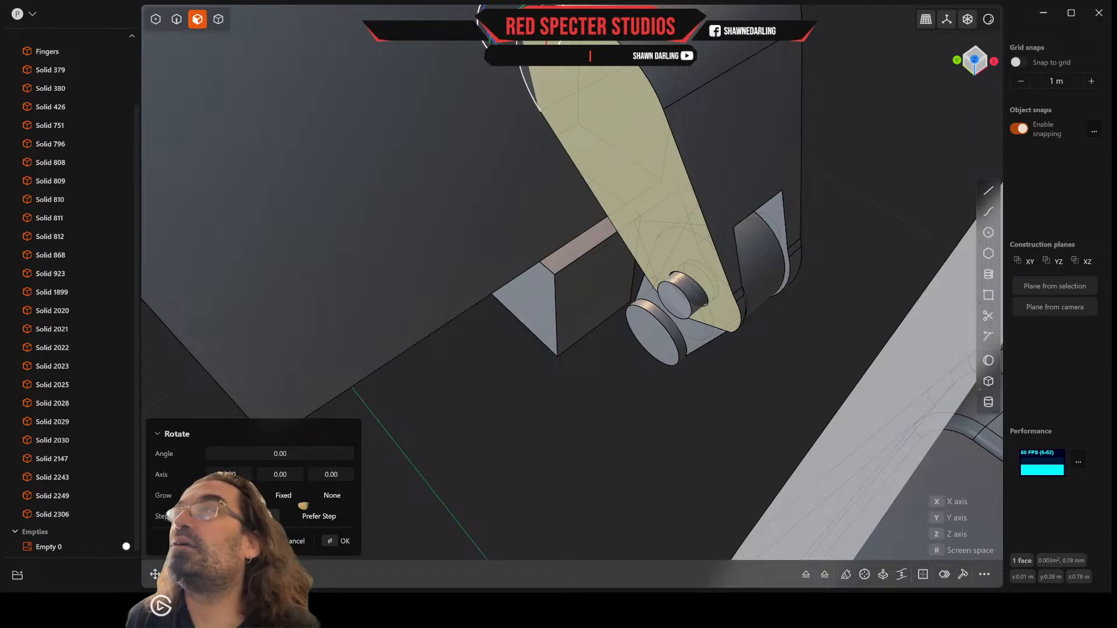
pyautogui.click(519, 25)
pyautogui.moveTo(504, 47); pyautogui.dragTo(506, 56)
pyautogui.moveTo(566, 107); pyautogui.dragTo(516, 40, button='middle')
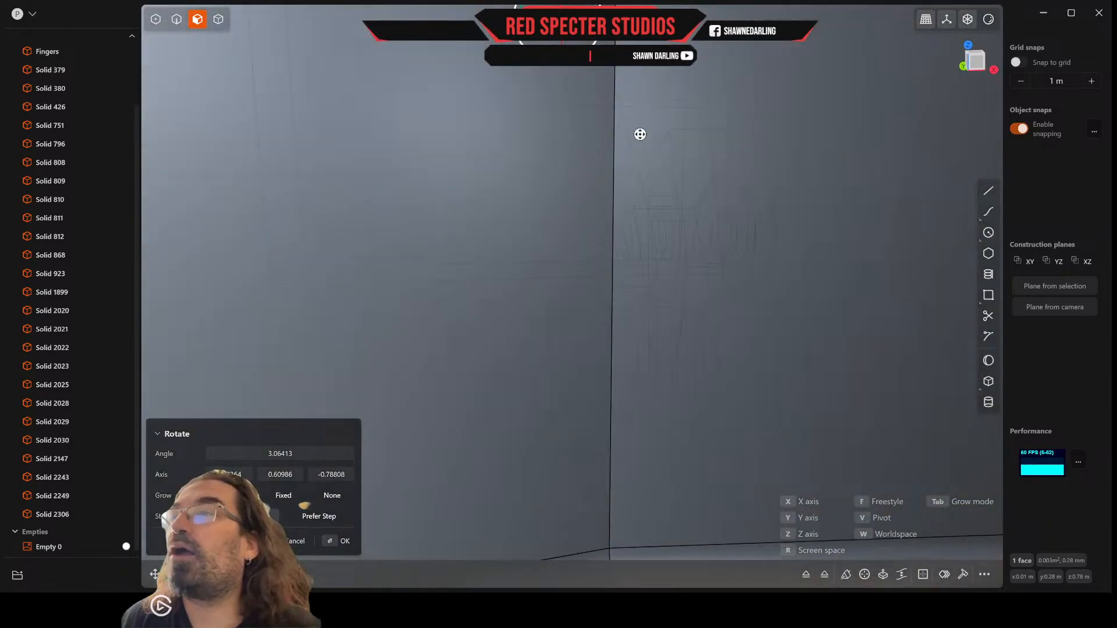
pyautogui.scroll(8, 669, 183)
pyautogui.moveTo(681, 272); pyautogui.dragTo(692, 274, button='middle')
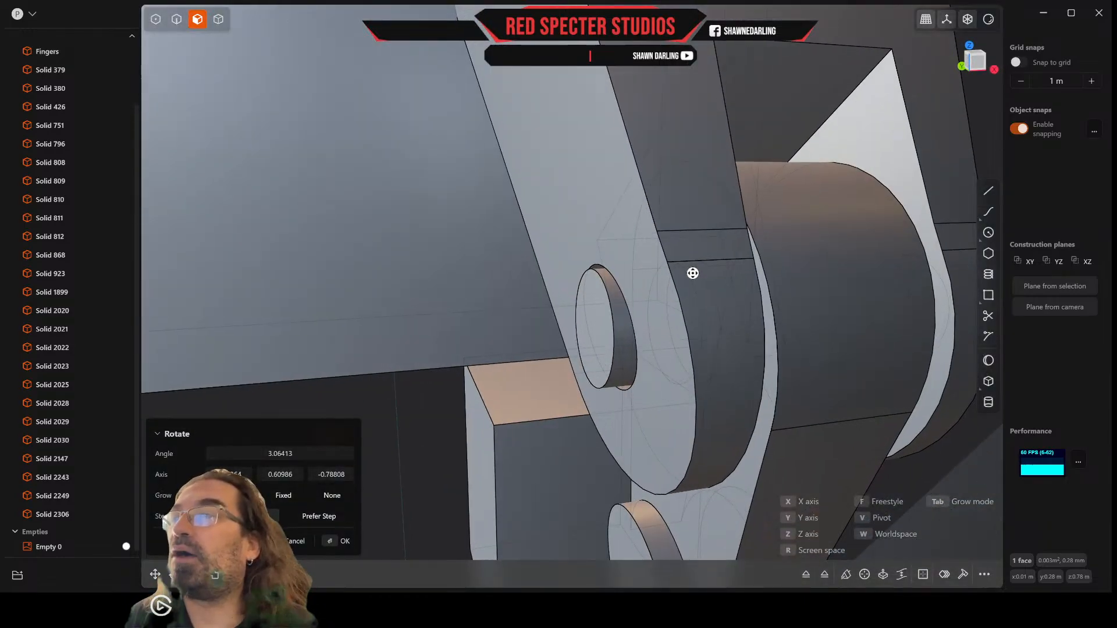
pyautogui.moveTo(670, 348); pyautogui.dragTo(666, 356, button='middle')
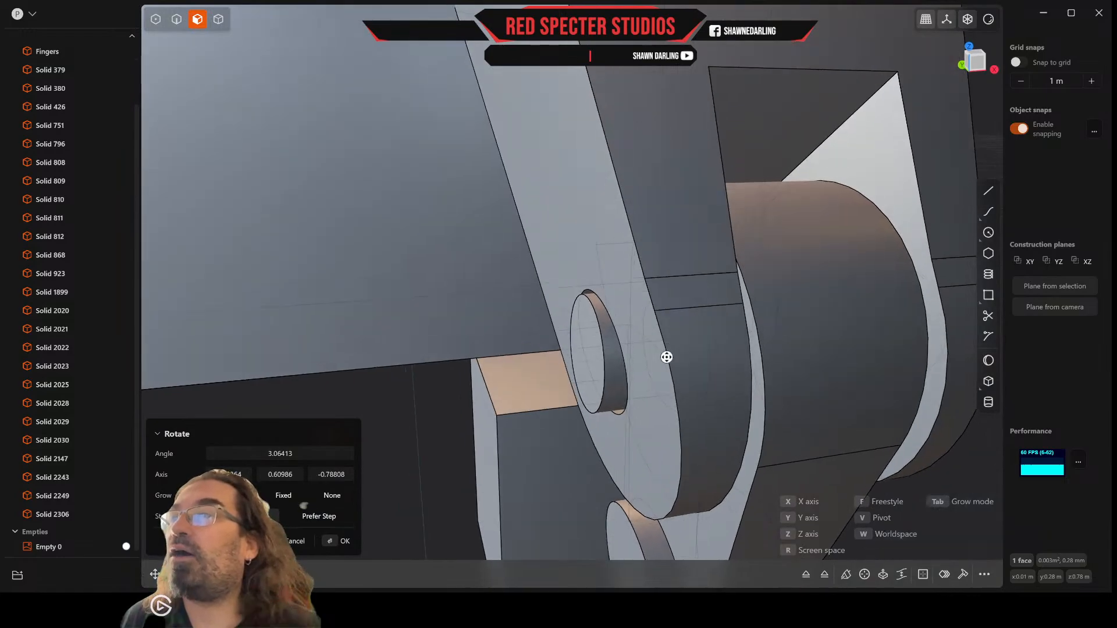
pyautogui.rightClick(666, 352)
# Step: Offset the pin's end face outward so the pin protrudes further from the tilted side face
pyautogui.click(586, 361)
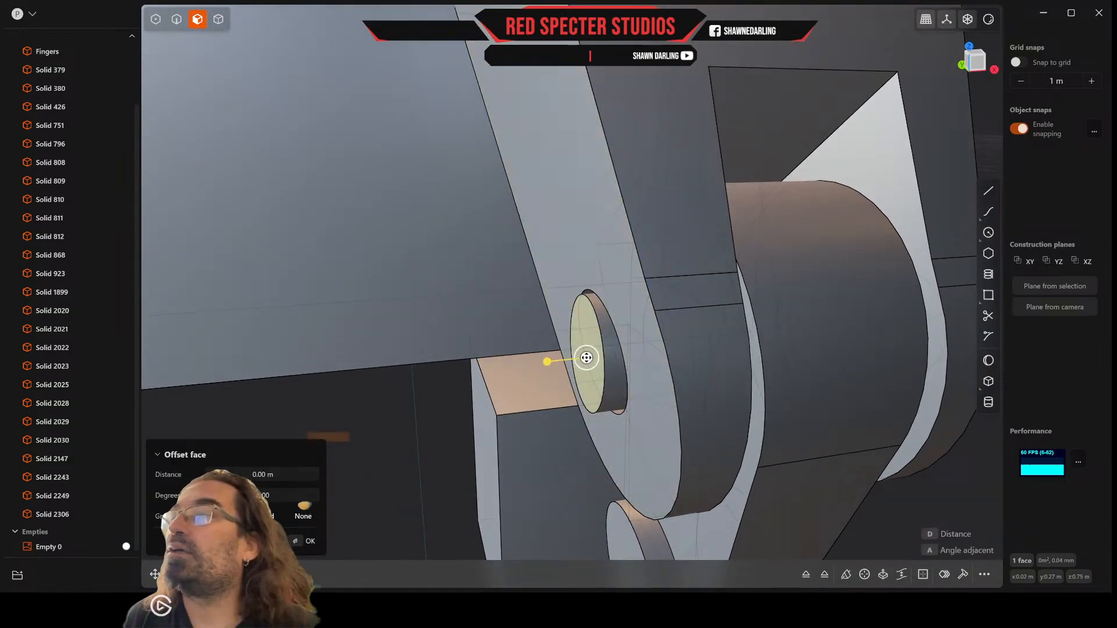
pyautogui.moveTo(548, 365); pyautogui.dragTo(540, 365)
pyautogui.moveTo(549, 366); pyautogui.dragTo(581, 359, button='middle')
pyautogui.moveTo(582, 359); pyautogui.dragTo(554, 369)
pyautogui.moveTo(553, 369); pyautogui.dragTo(549, 381, button='middle')
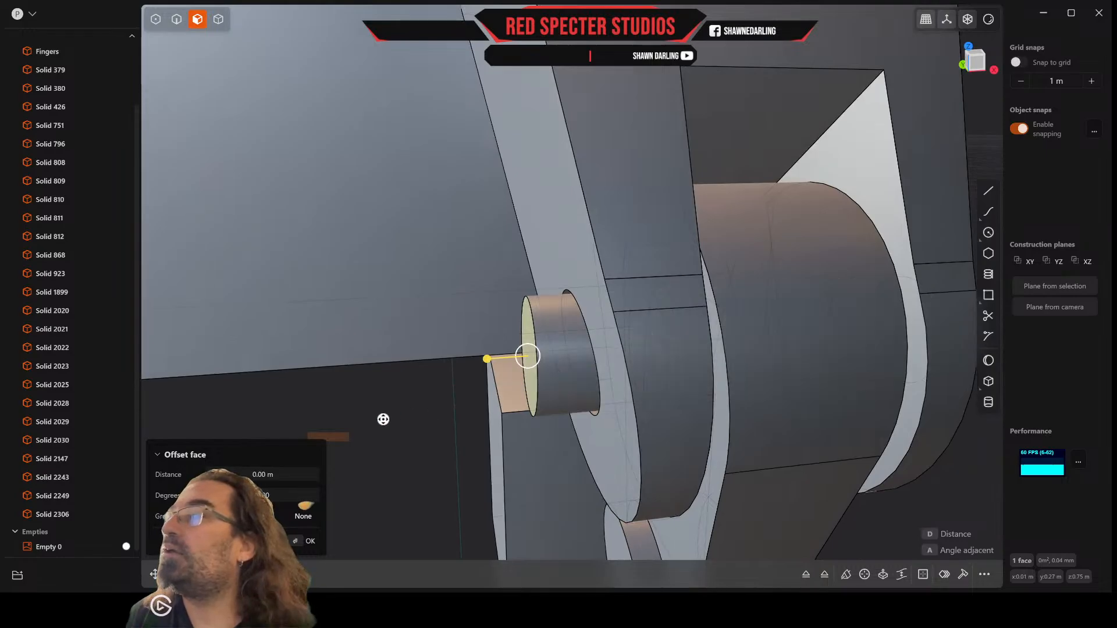
# Step: Offset the circular edge at the pin's protruding end inward along its cylindrical side by about 0.003 m
pyautogui.scroll(2, 531, 319)
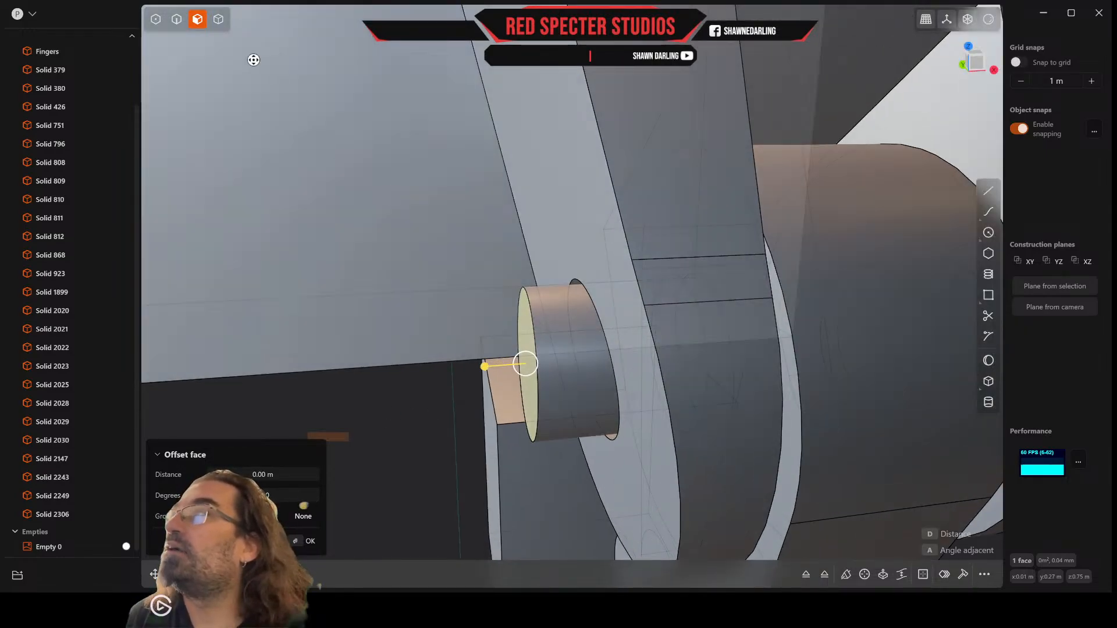
pyautogui.click(176, 19)
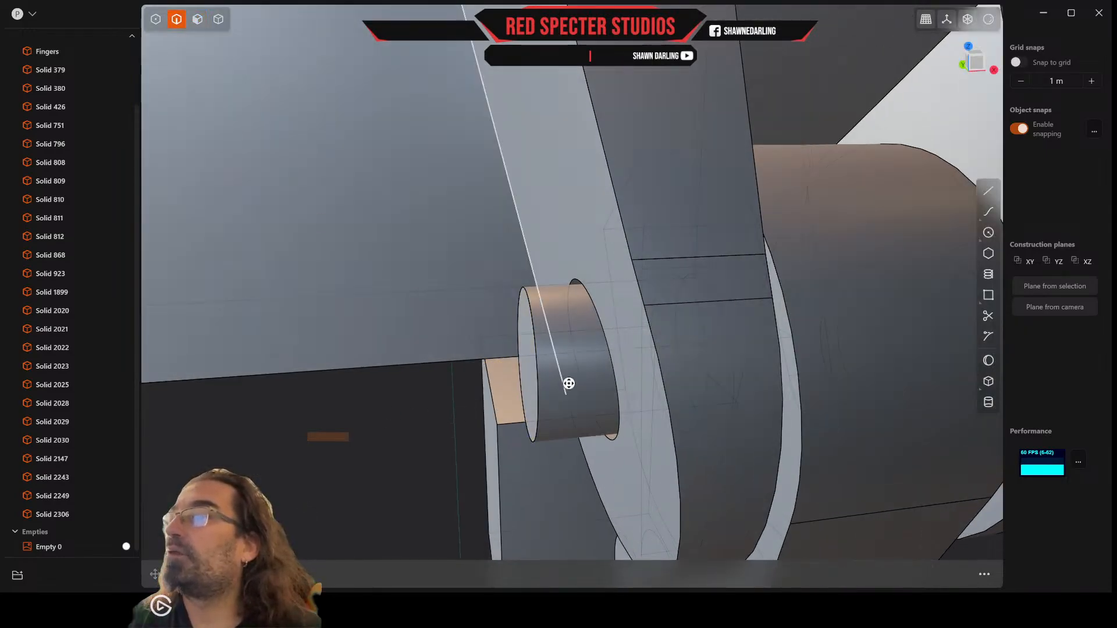
pyautogui.click(539, 378)
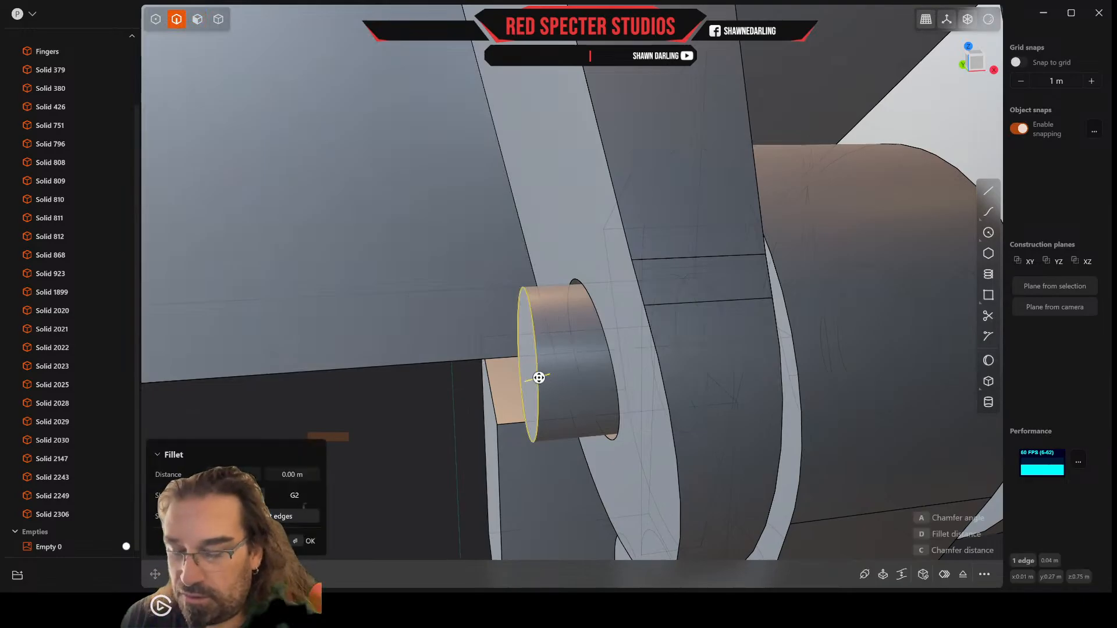
pyautogui.press('o')
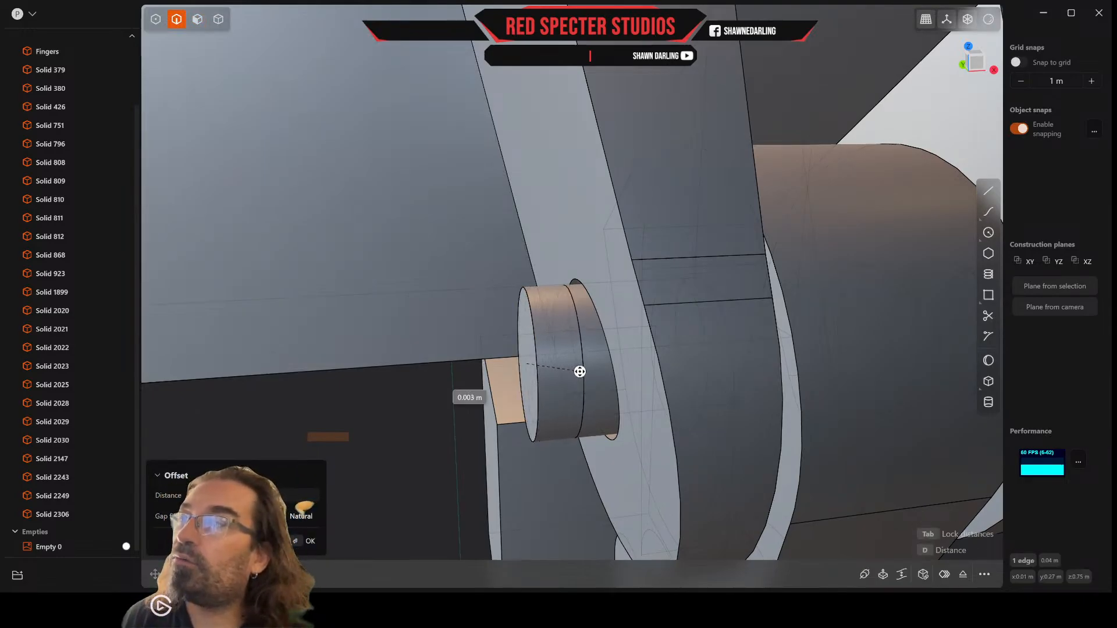
pyautogui.moveTo(663, 382); pyautogui.dragTo(590, 378, button='middle')
# Step: Offset the circular edge at the pin's opposite end along its cylindrical side by about 0.004 m
pyautogui.click(789, 367)
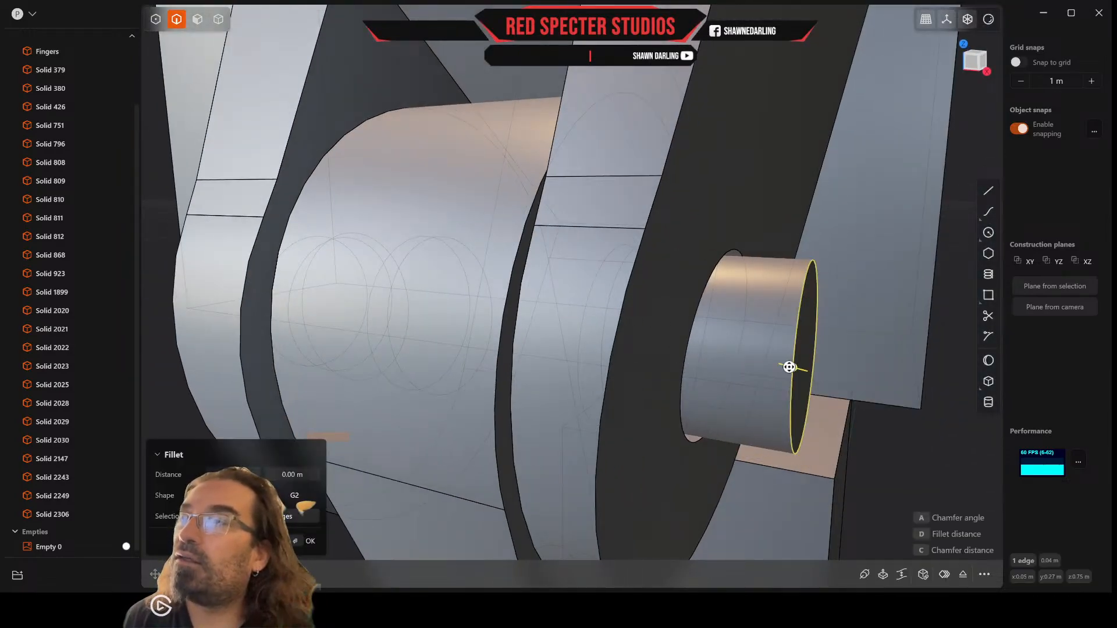
pyautogui.press('o')
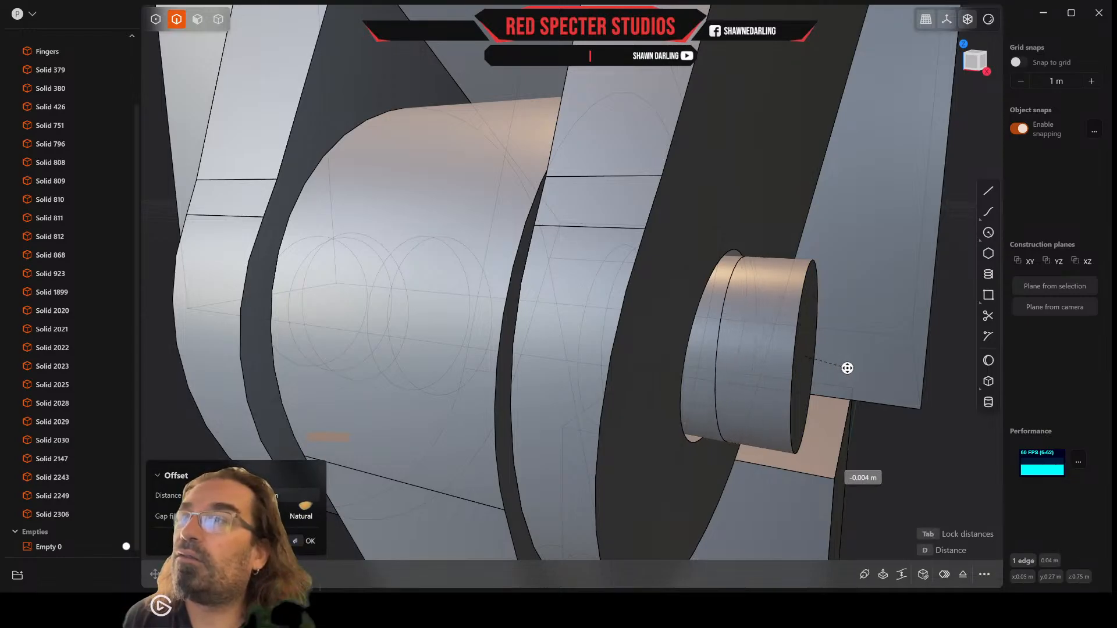
pyautogui.scroll(5, 844, 369)
pyautogui.moveTo(846, 369); pyautogui.dragTo(883, 374, button='middle')
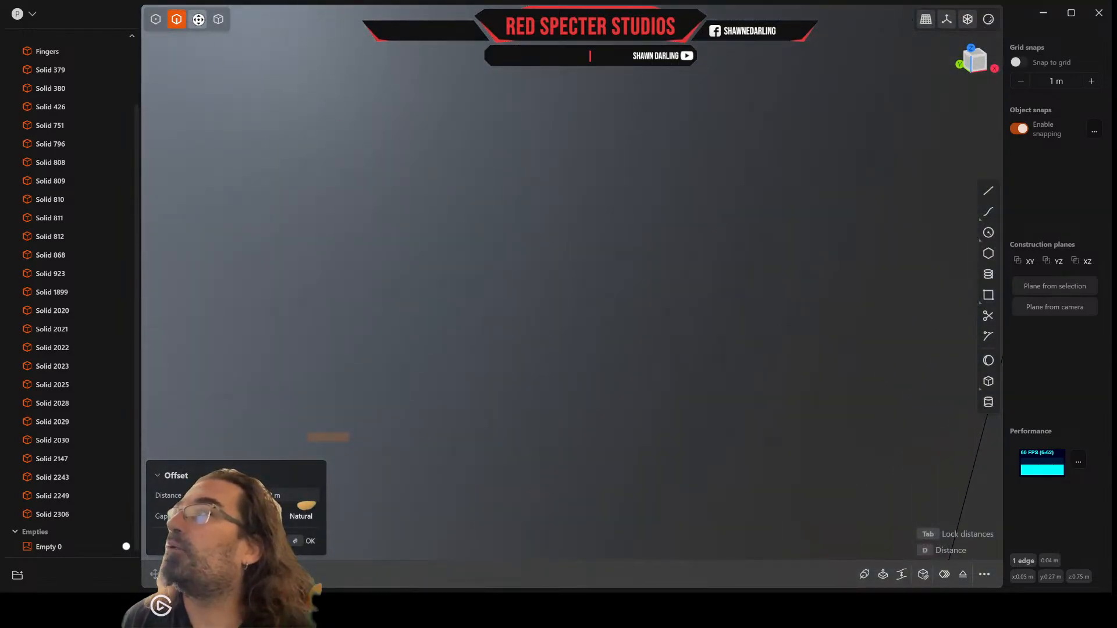
# Step: Offset the outer cylindrical bands at both pin ends outward by about 0.0029 m to form wider caps
pyautogui.click(198, 20)
pyautogui.scroll(-5, 686, 364)
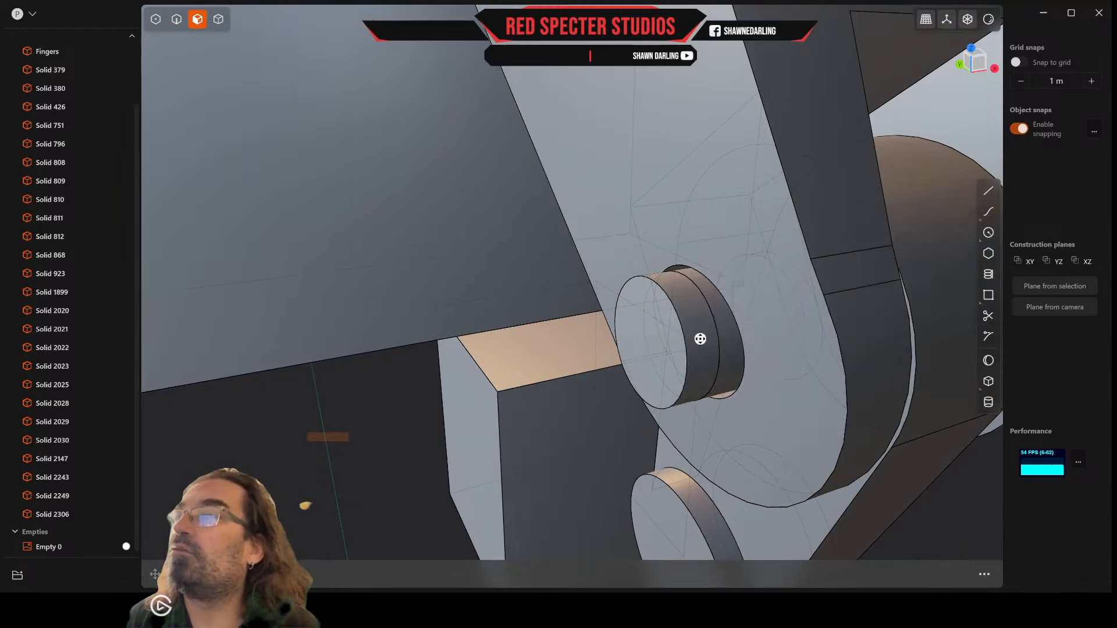
pyautogui.click(703, 335)
pyautogui.scroll(5, 710, 332)
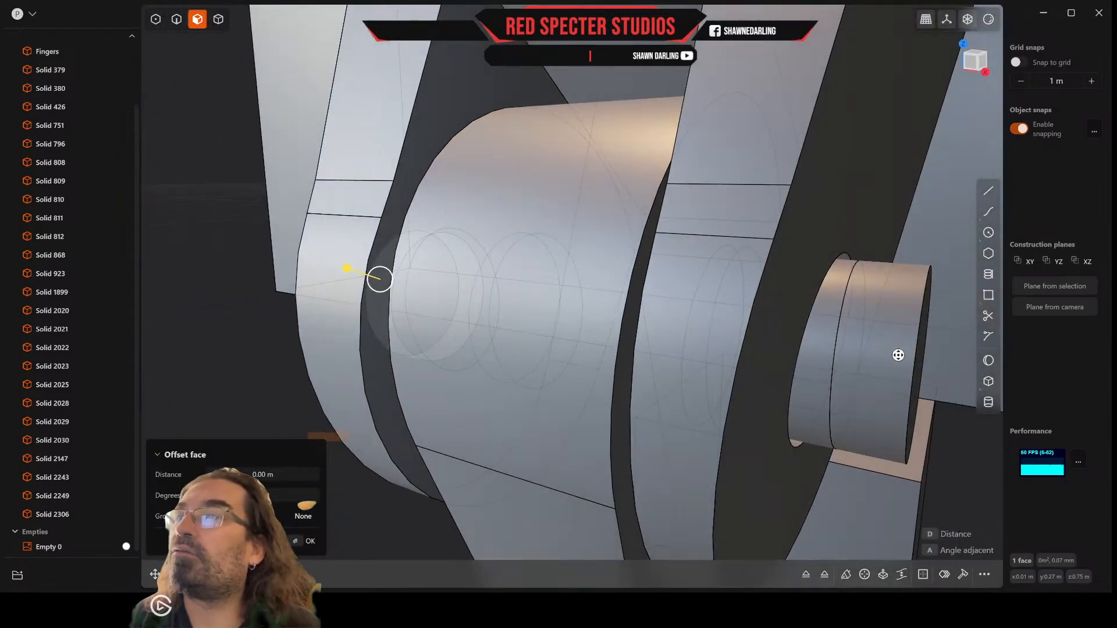
pyautogui.click(873, 351)
pyautogui.scroll(3, 844, 359)
pyautogui.moveTo(809, 358); pyautogui.dragTo(696, 334)
pyautogui.scroll(3, 686, 312)
pyautogui.scroll(-5, 681, 312)
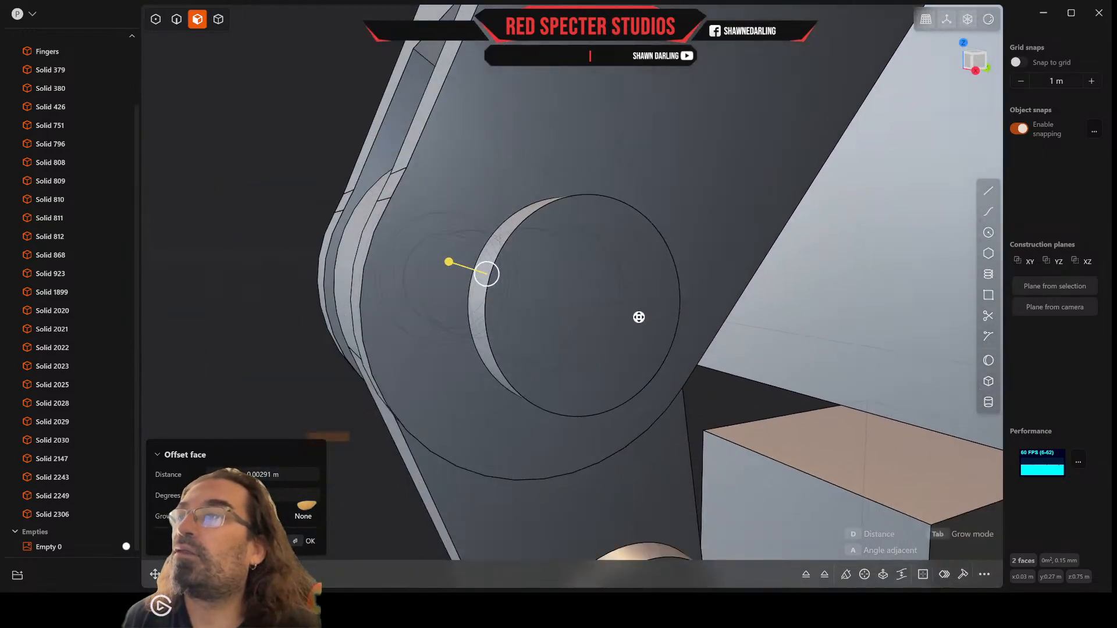
pyautogui.rightClick(673, 321)
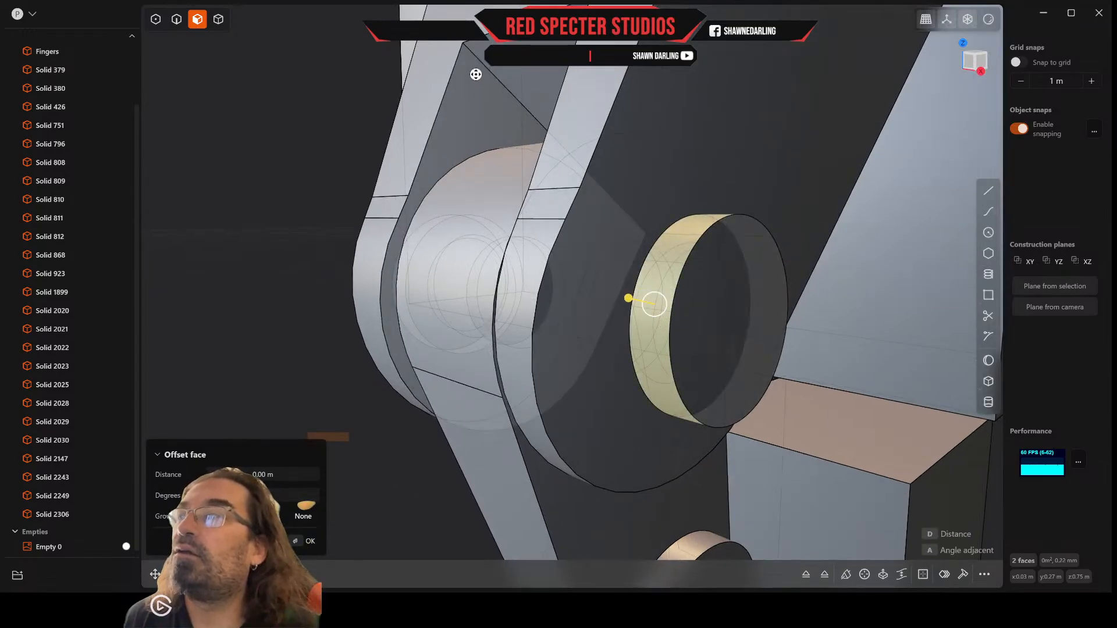
# Step: Fillet the outer circular edges of both pin caps with a distance of about 0.0006 m
pyautogui.click(176, 20)
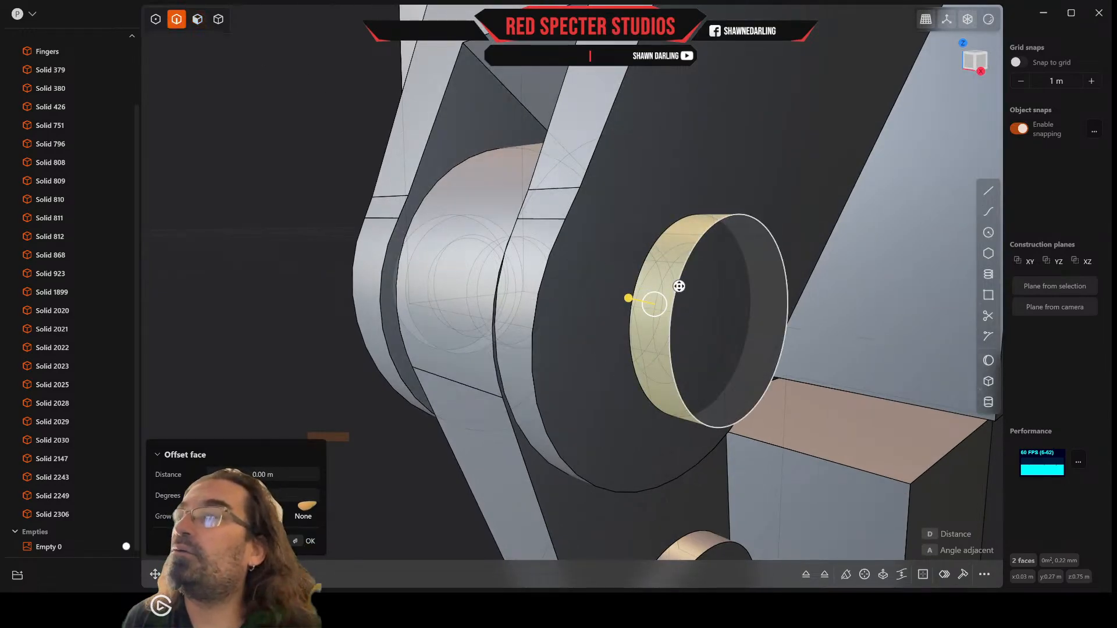
pyautogui.click(680, 284)
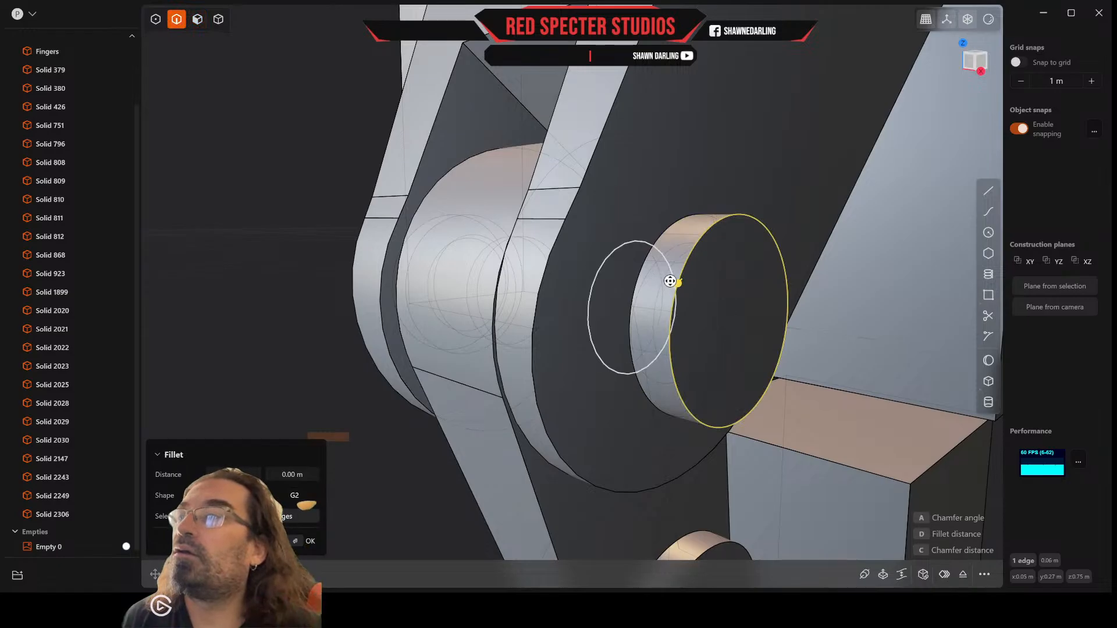
pyautogui.moveTo(580, 283); pyautogui.dragTo(703, 295, button='middle')
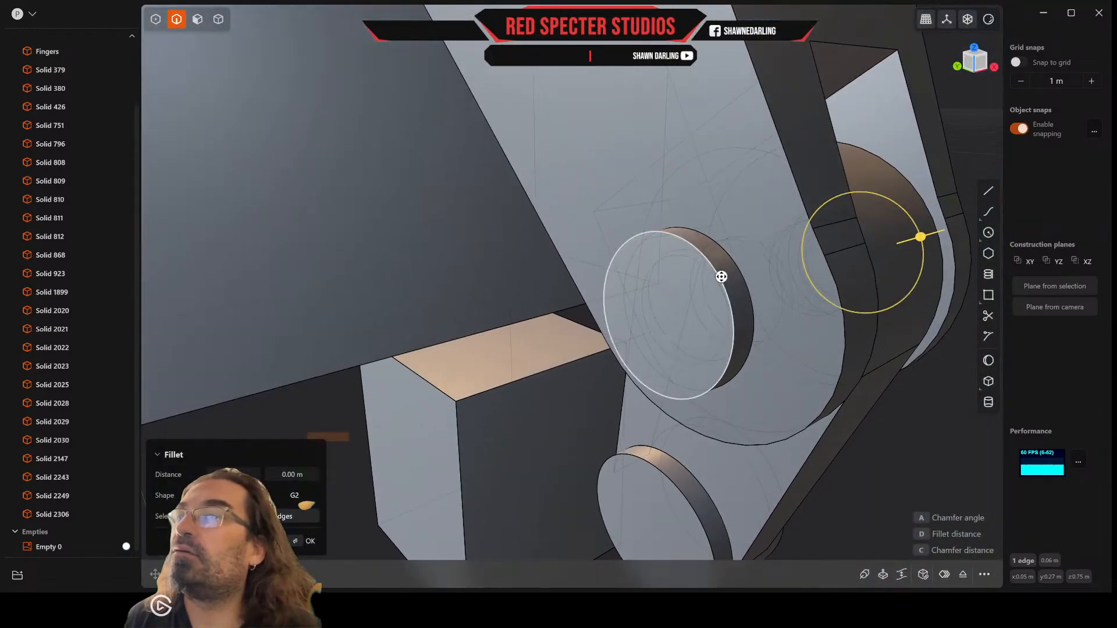
pyautogui.click(727, 287)
pyautogui.moveTo(722, 276); pyautogui.dragTo(716, 276)
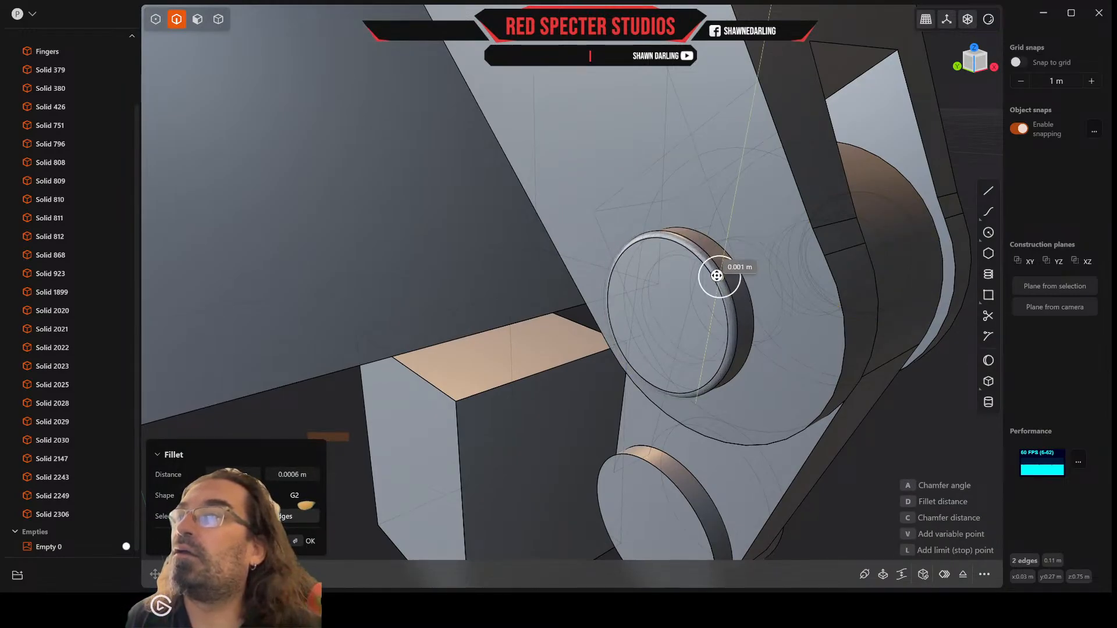
pyautogui.press('Return')
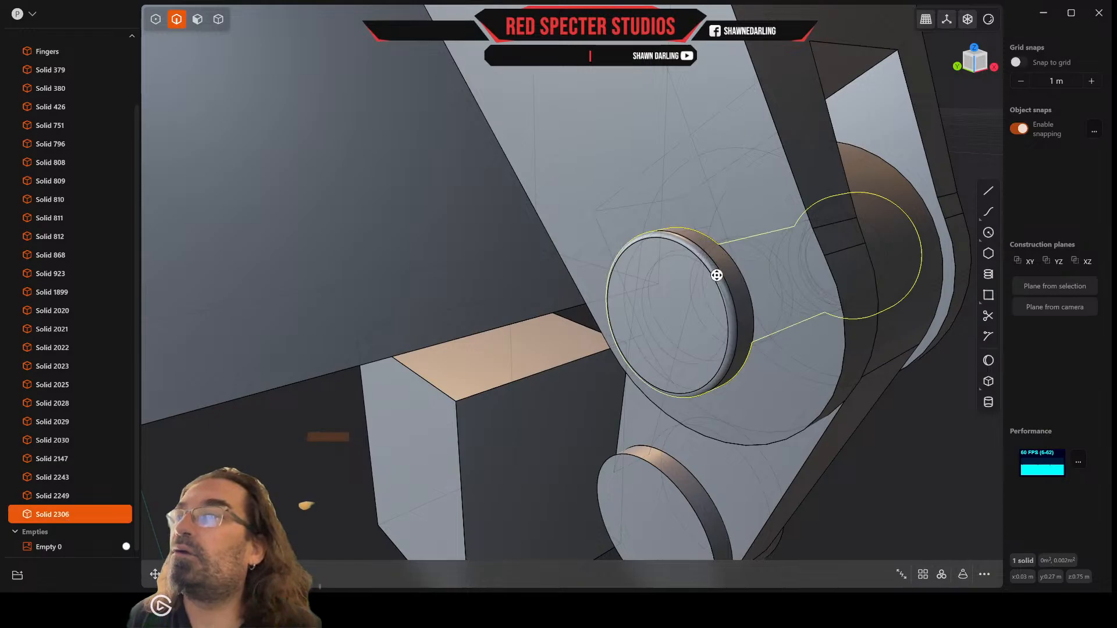
# Step: Fillet the inner rim edges of both pin caps, on the side facing the thumb, with a small radius
pyautogui.press('b')
pyautogui.moveTo(717, 276)
pyautogui.mouseDown(button='middle')
pyautogui.moveTo(593, 279)
pyautogui.moveTo(725, 295)
pyautogui.mouseUp(button='middle')
pyautogui.click(653, 285)
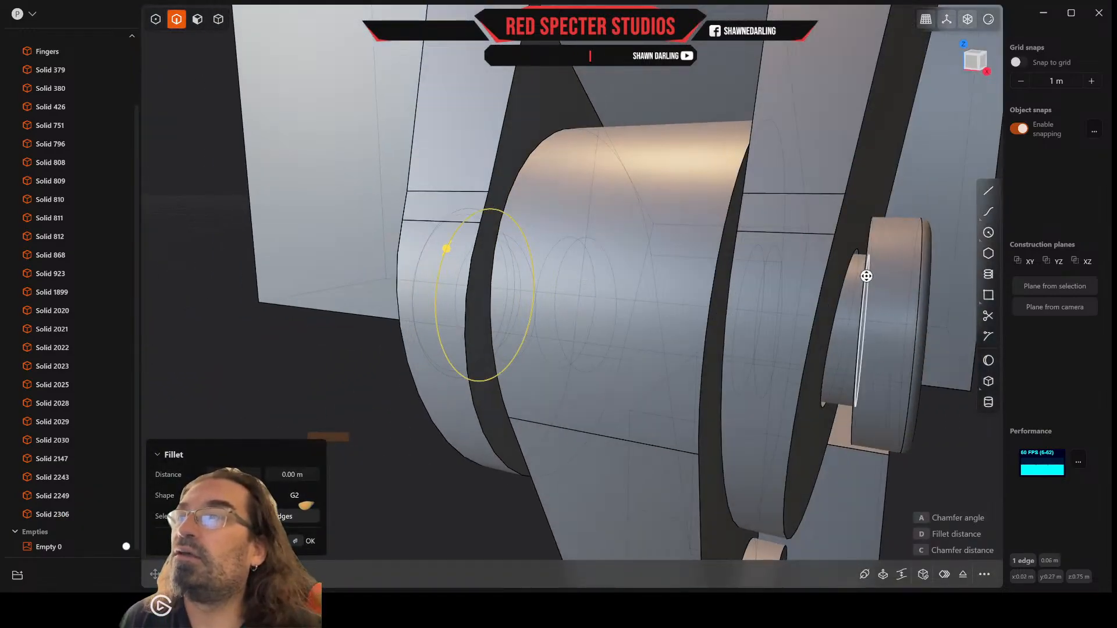
pyautogui.click(869, 249)
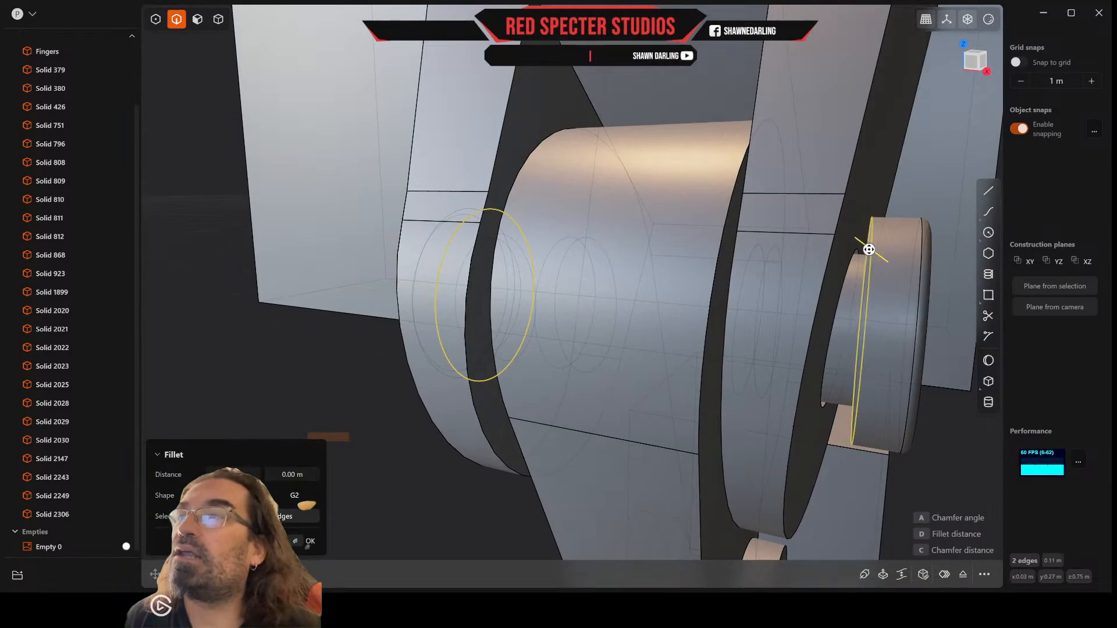
pyautogui.moveTo(869, 249); pyautogui.dragTo(865, 247)
pyautogui.rightClick(865, 246)
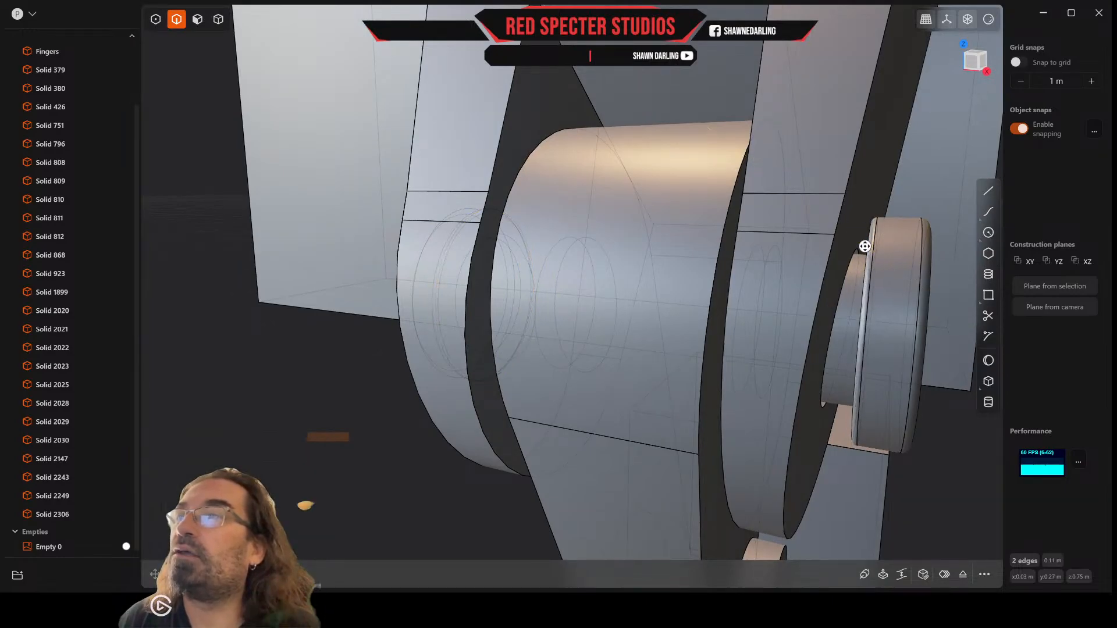
pyautogui.scroll(-4, 865, 246)
pyautogui.moveTo(865, 246); pyautogui.dragTo(768, 269, button='middle')
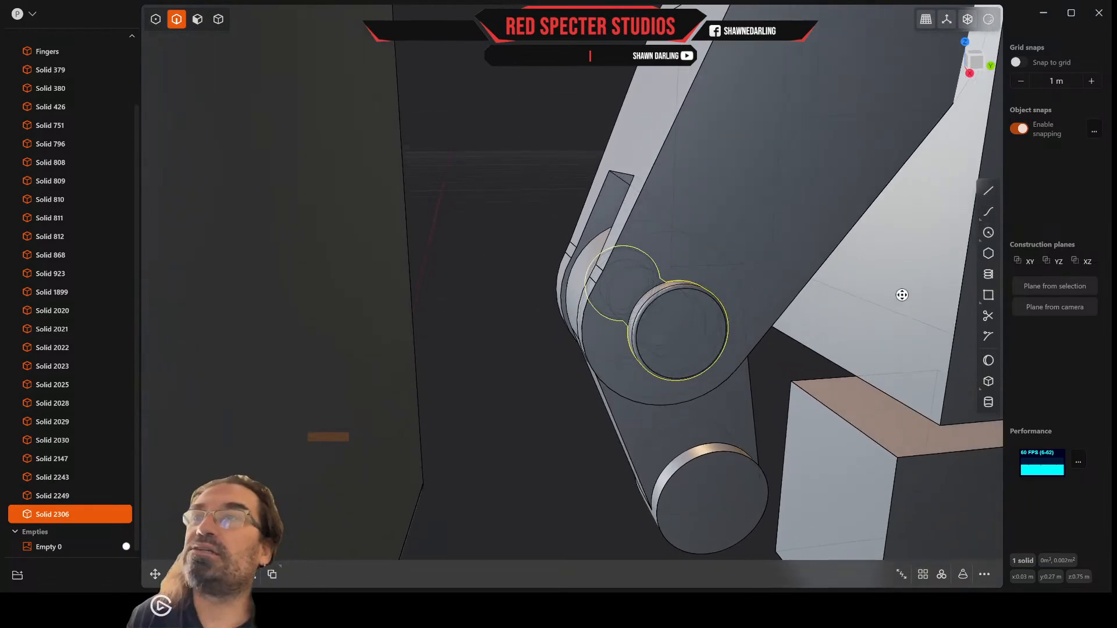
pyautogui.click(988, 232)
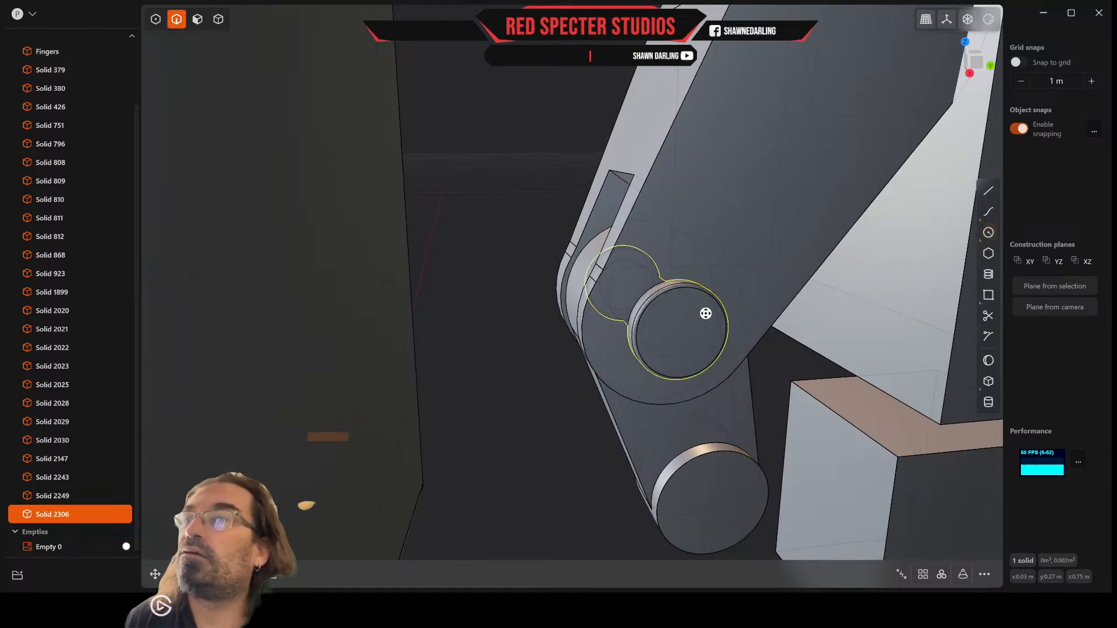
pyautogui.moveTo(703, 311)
pyautogui.mouseDown(button='middle')
pyautogui.moveTo(682, 297)
pyautogui.moveTo(700, 316)
pyautogui.moveTo(721, 315)
pyautogui.mouseUp(button='middle')
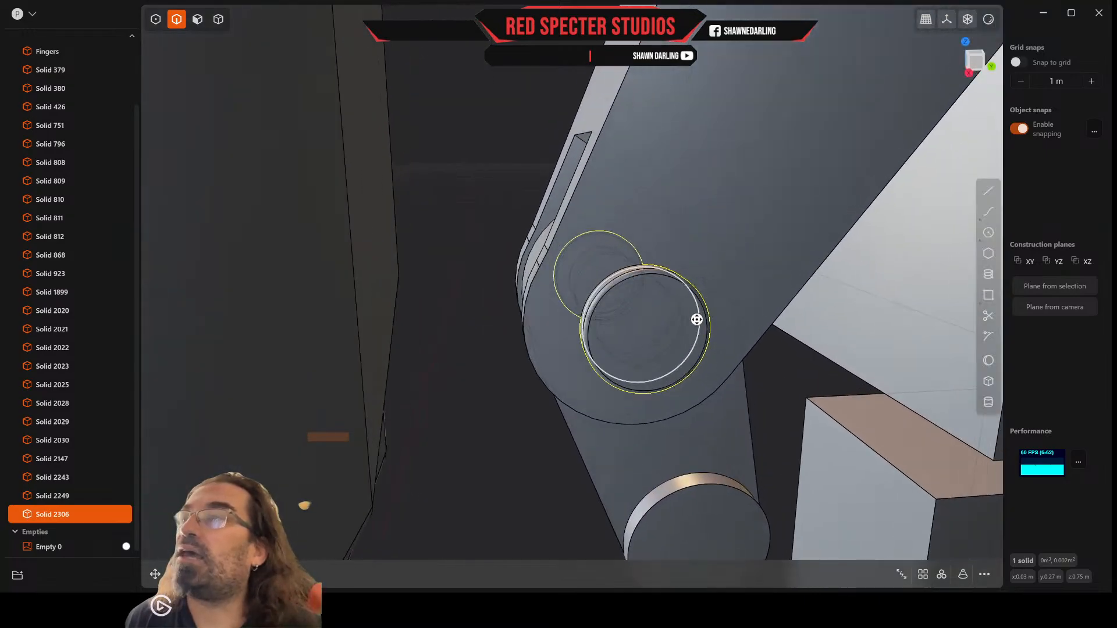
pyautogui.click(705, 322)
pyautogui.press('f')
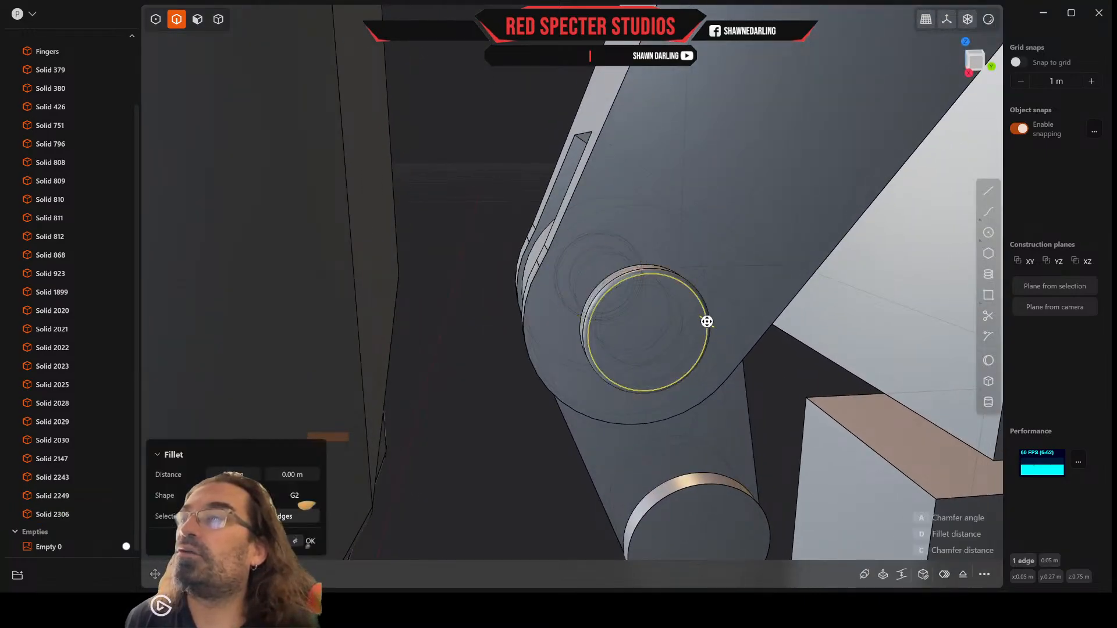
pyautogui.moveTo(707, 322); pyautogui.dragTo(650, 316, button='middle')
pyautogui.moveTo(802, 314); pyautogui.dragTo(895, 320, button='middle')
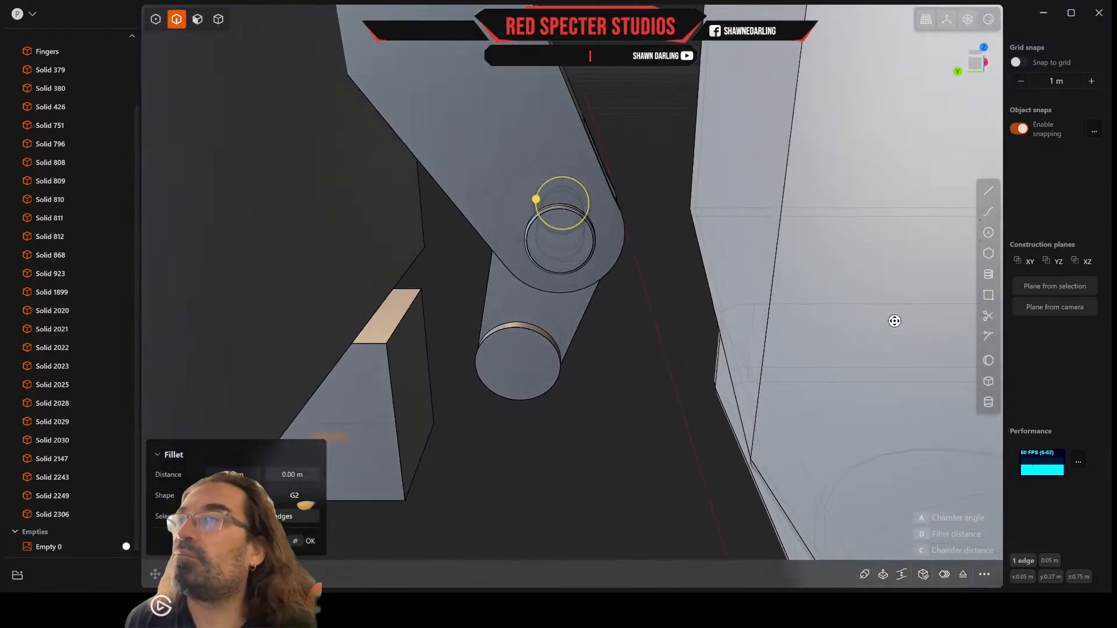
pyautogui.scroll(5, 608, 241)
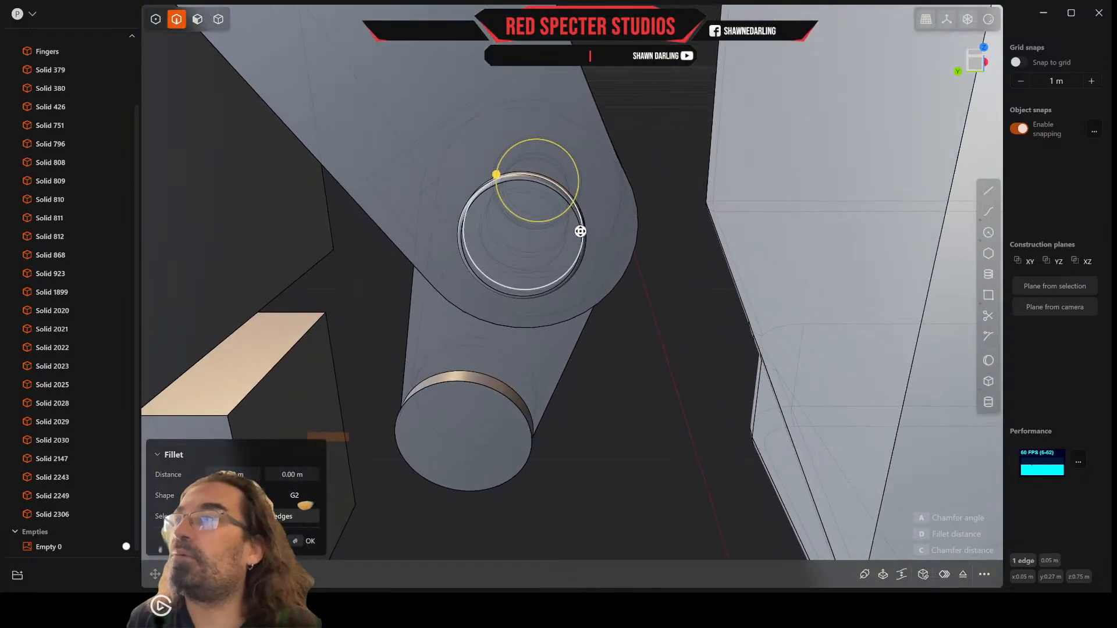
pyautogui.click(581, 232)
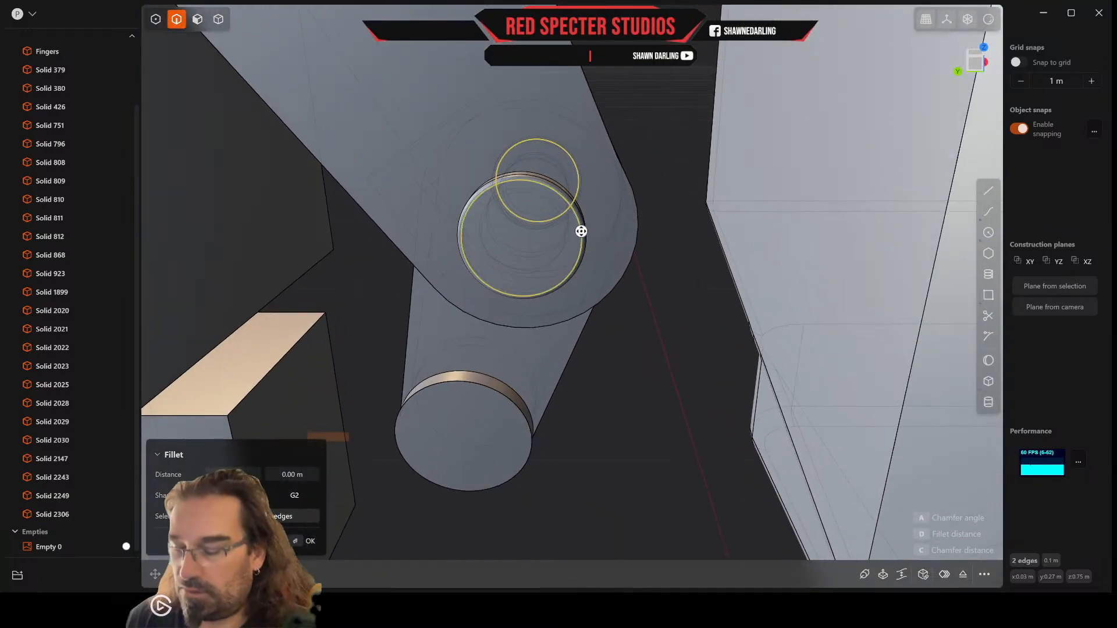
pyautogui.press('o')
pyautogui.press('d')
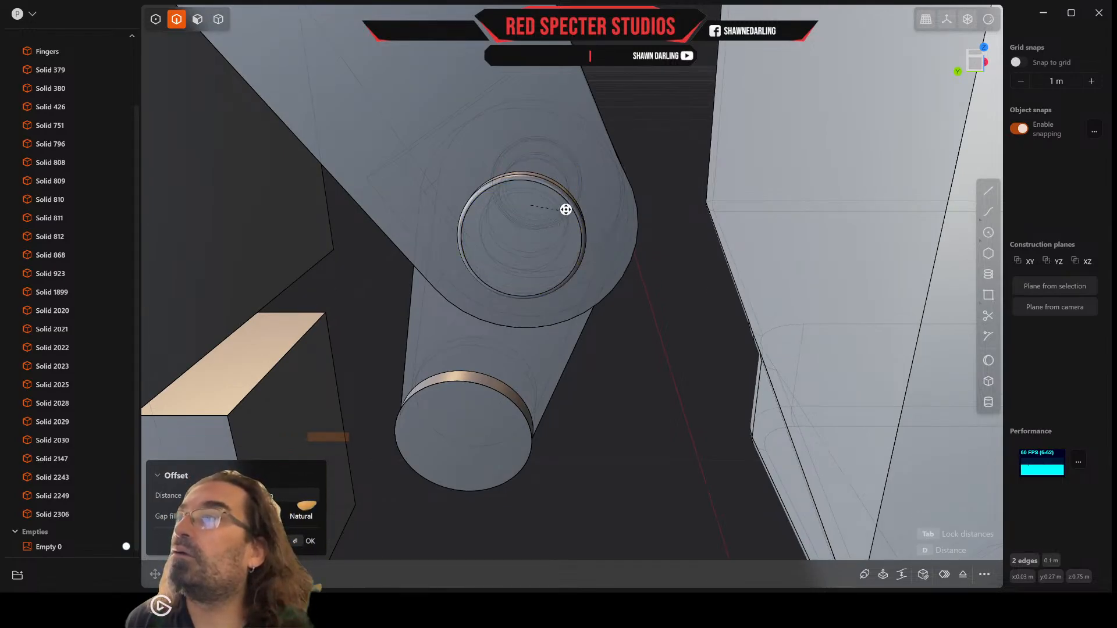
pyautogui.press('Escape')
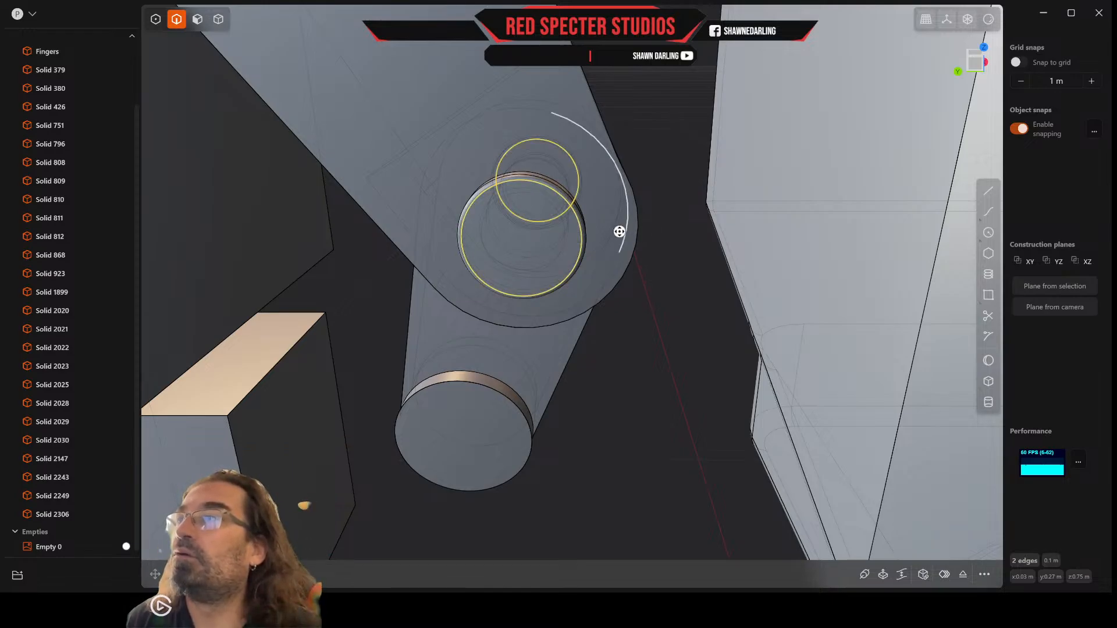
pyautogui.click(662, 246)
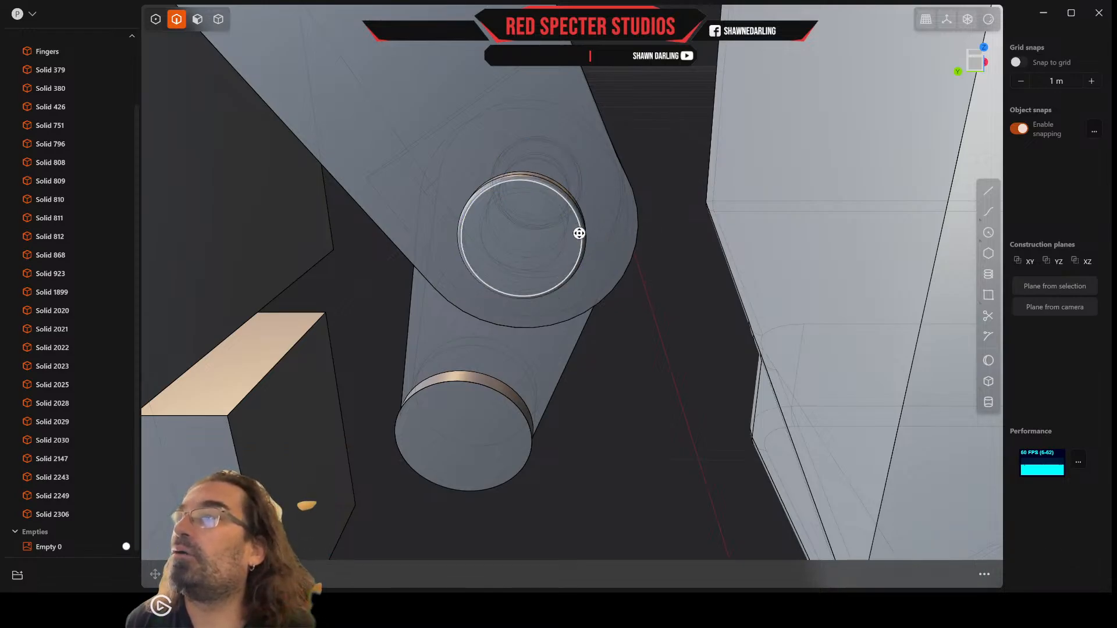
pyautogui.click(578, 233)
pyautogui.press('f')
pyautogui.press('o')
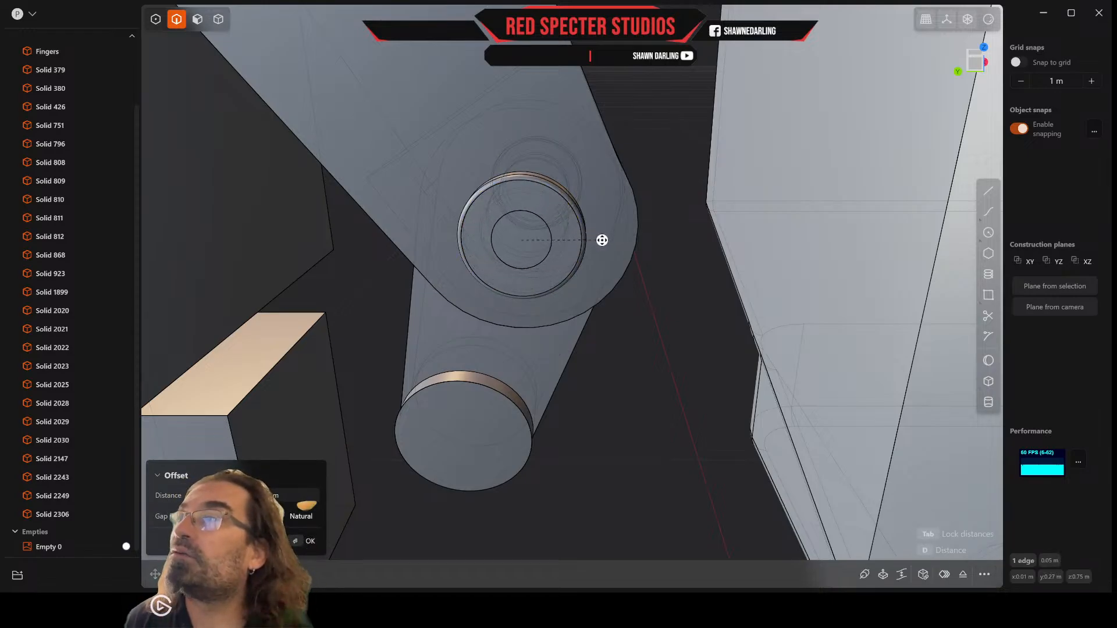
pyautogui.moveTo(635, 239); pyautogui.dragTo(454, 239, button='middle')
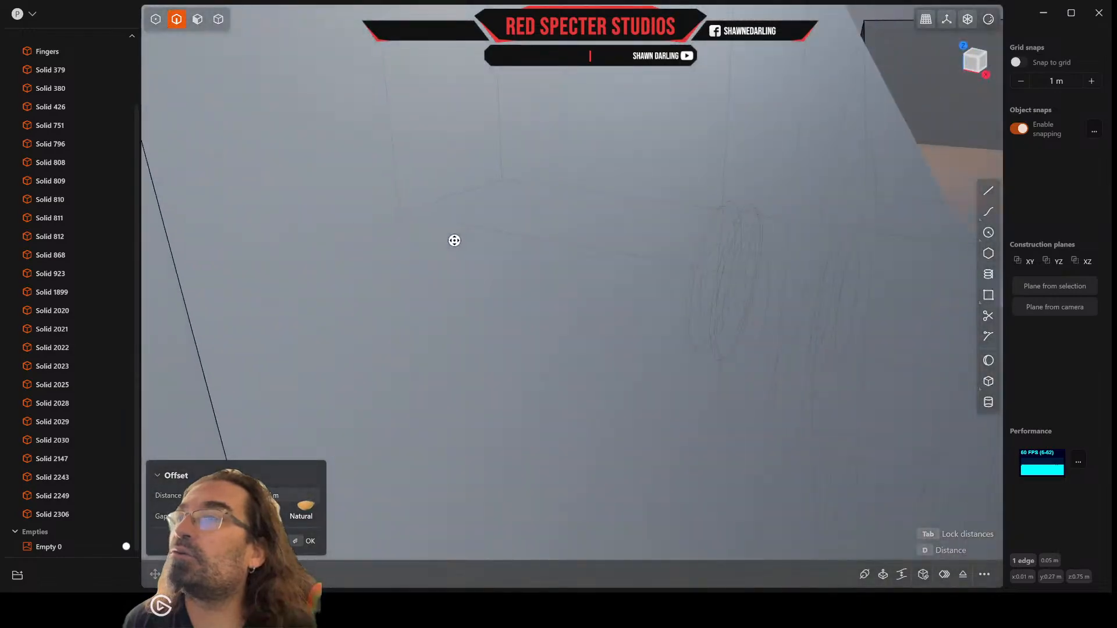
pyautogui.scroll(-6, 801, 277)
pyautogui.moveTo(801, 277); pyautogui.dragTo(752, 272, button='middle')
pyautogui.scroll(-6, 848, 312)
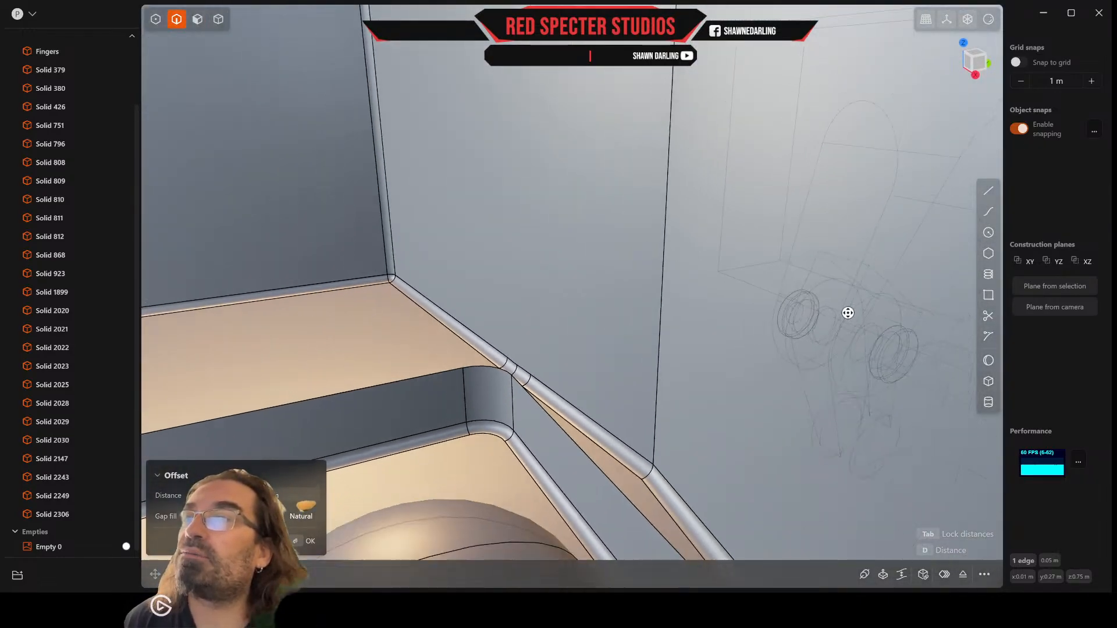
pyautogui.moveTo(847, 312); pyautogui.dragTo(816, 312, button='middle')
pyautogui.scroll(4, 880, 329)
pyautogui.moveTo(880, 329); pyautogui.dragTo(746, 282, button='middle')
pyautogui.scroll(4, 705, 267)
pyautogui.scroll(3, 746, 283)
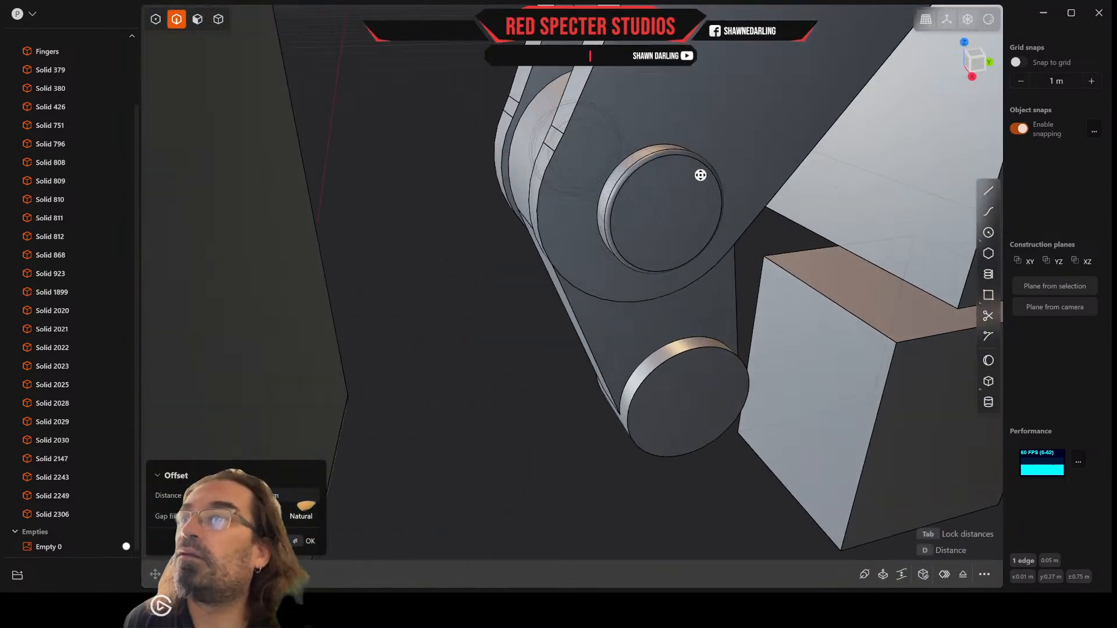
pyautogui.press('Escape')
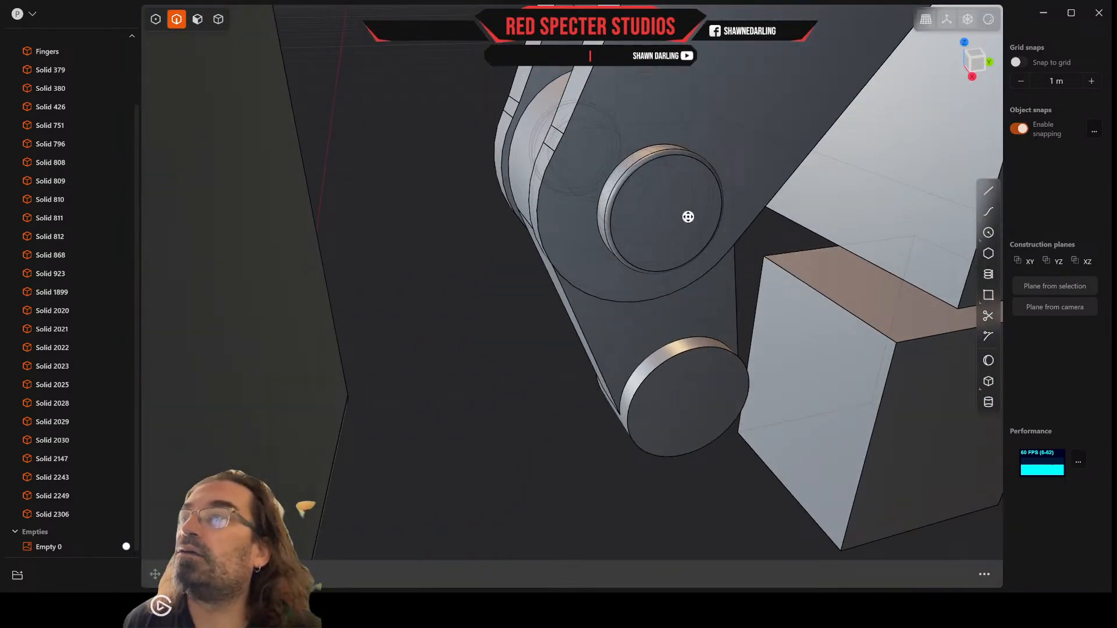
pyautogui.click(687, 157)
pyautogui.press('f')
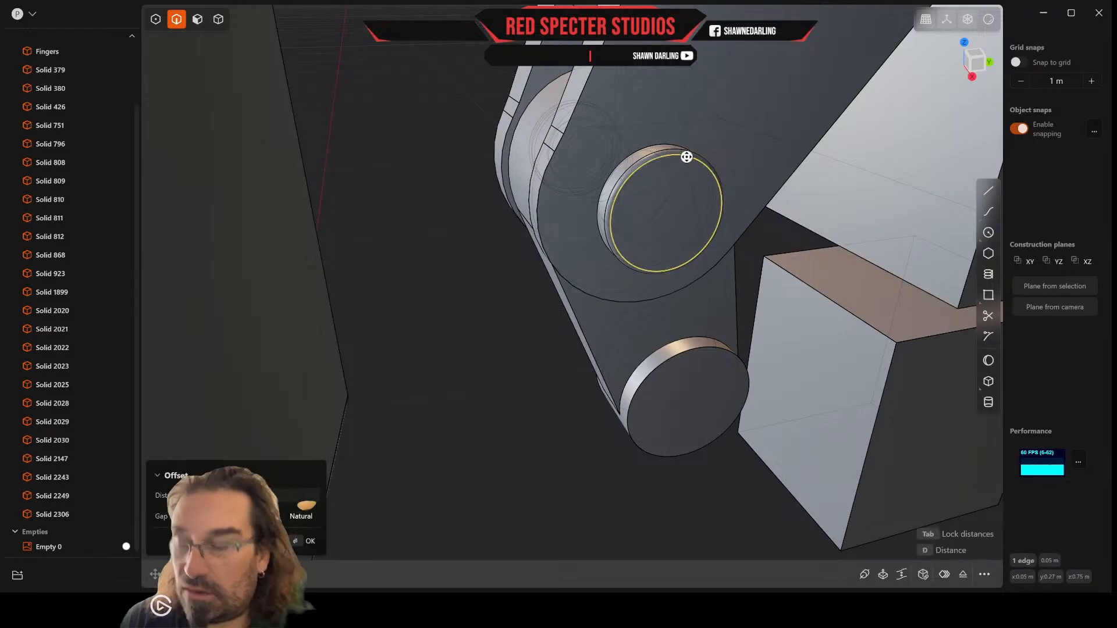
pyautogui.press('o')
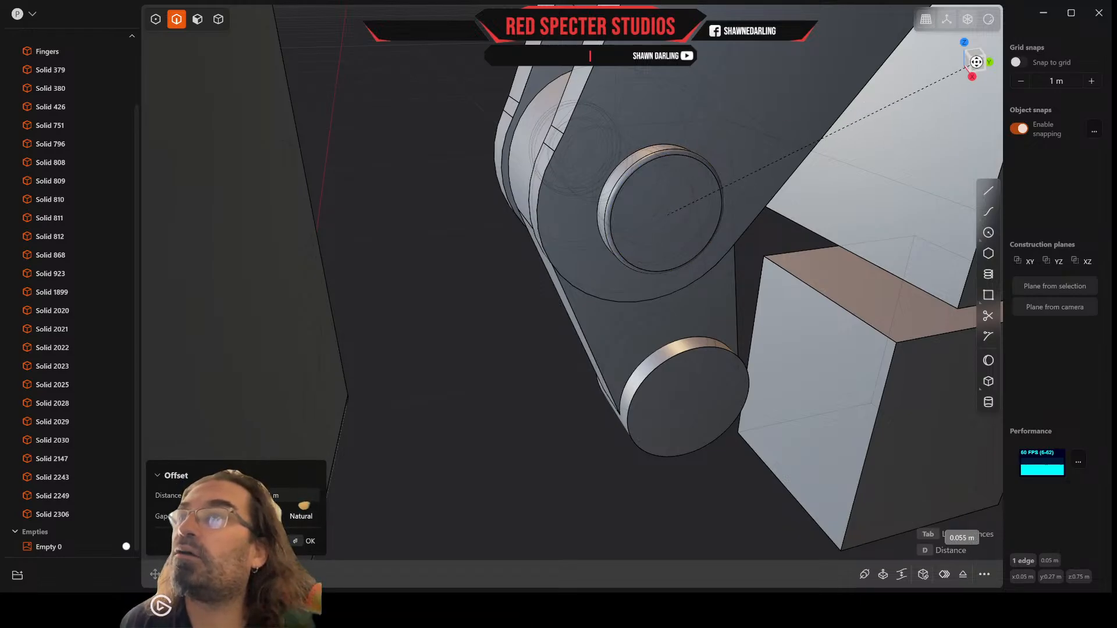
pyautogui.click(976, 62)
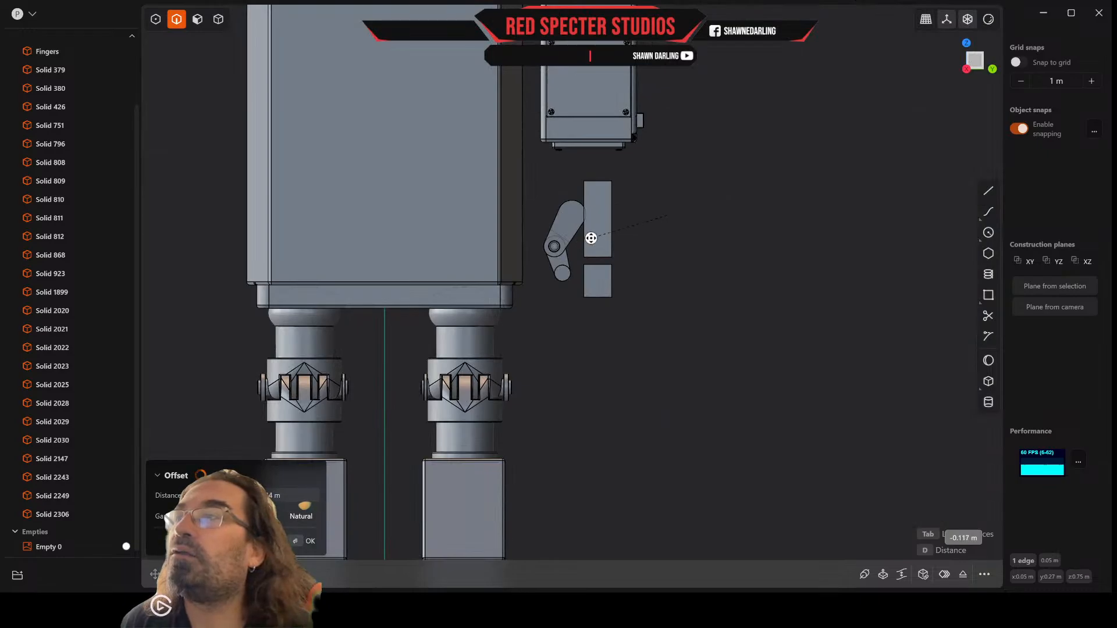
pyautogui.scroll(5, 713, 252)
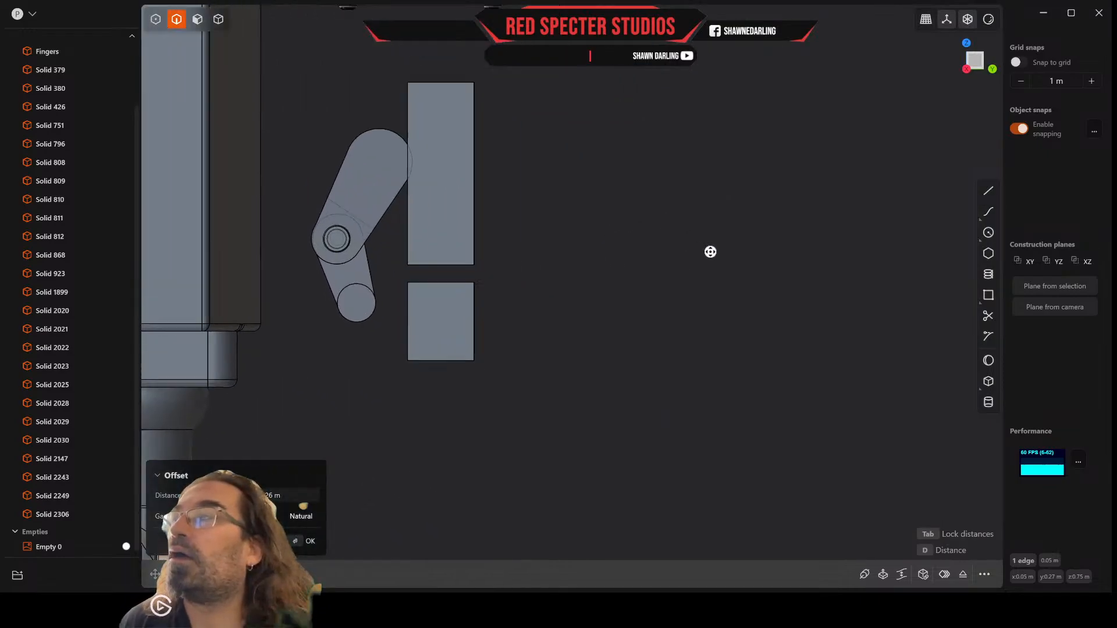
pyautogui.press('Escape')
pyautogui.press('Escape')
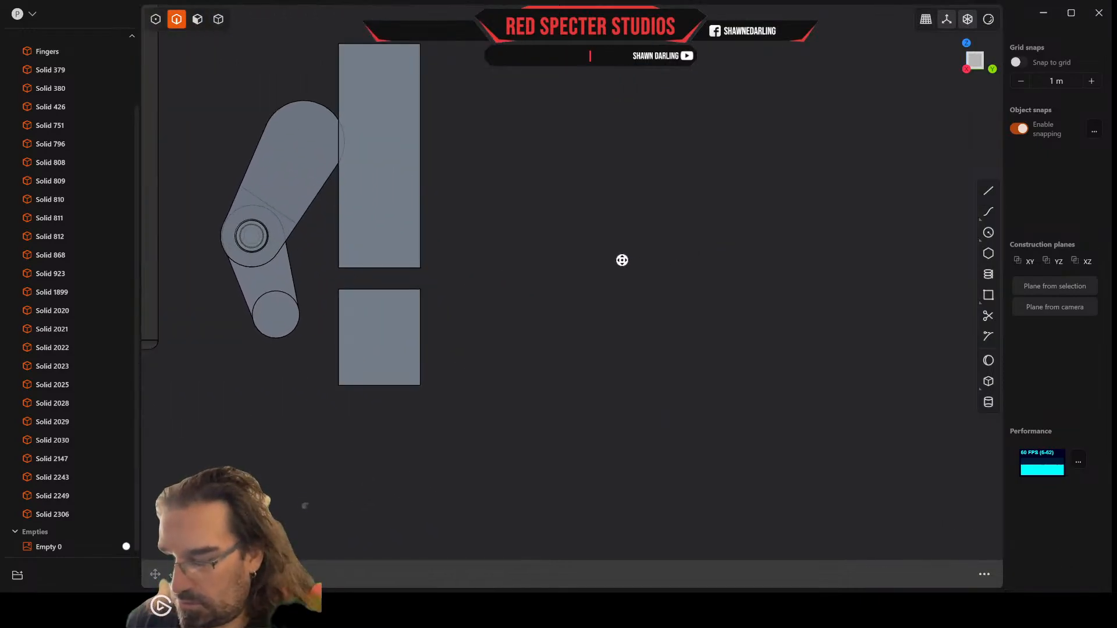
# Step: Try to fillet the circular edge bounding the flat outer face of the thumb joint's pin cap
pyautogui.press('b')
pyautogui.moveTo(584, 252); pyautogui.dragTo(594, 251, button='middle')
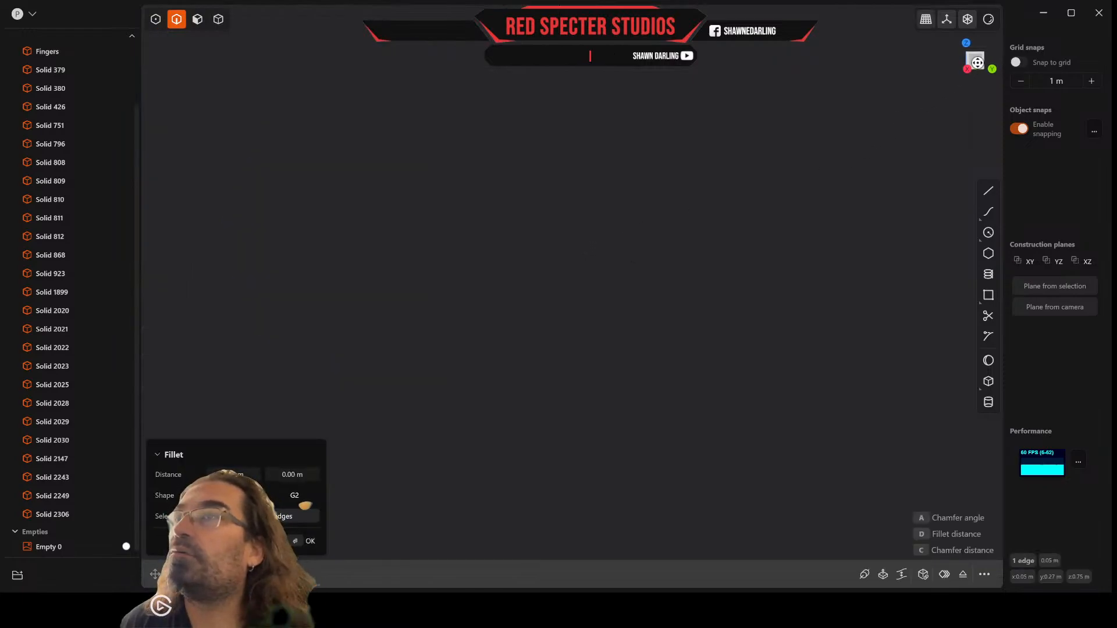
pyautogui.click(978, 59)
pyautogui.keyDown('shift'); pyautogui.moveTo(224, 232); pyautogui.dragTo(477, 265, button='middle'); pyautogui.keyUp('shift')
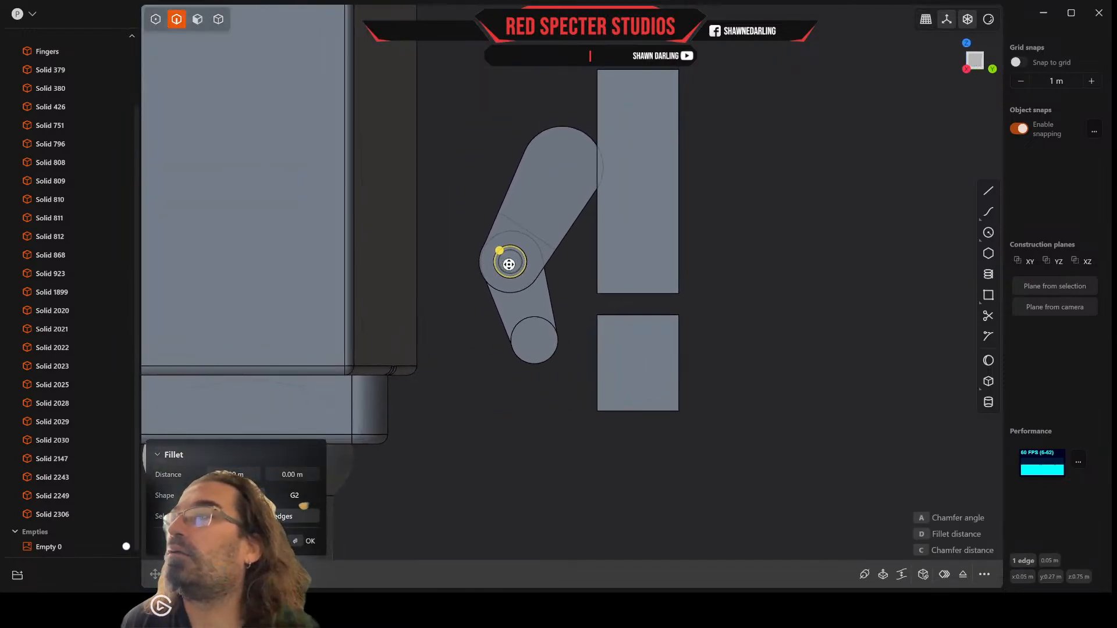
pyautogui.scroll(8, 504, 262)
pyautogui.scroll(6, 504, 262)
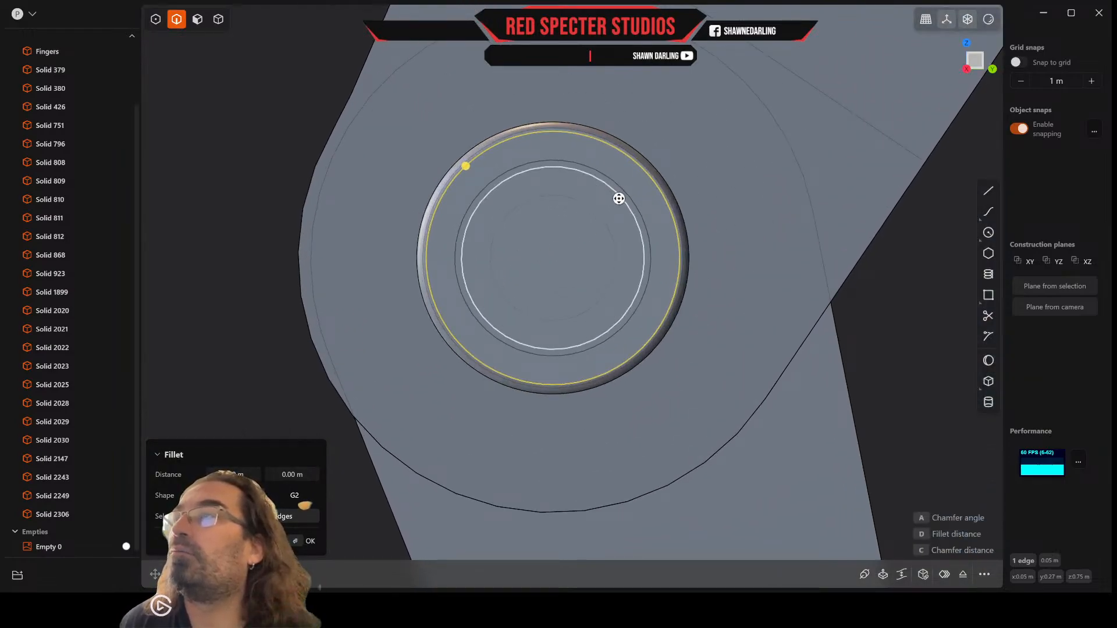
pyautogui.moveTo(579, 200); pyautogui.dragTo(570, 190, button='middle')
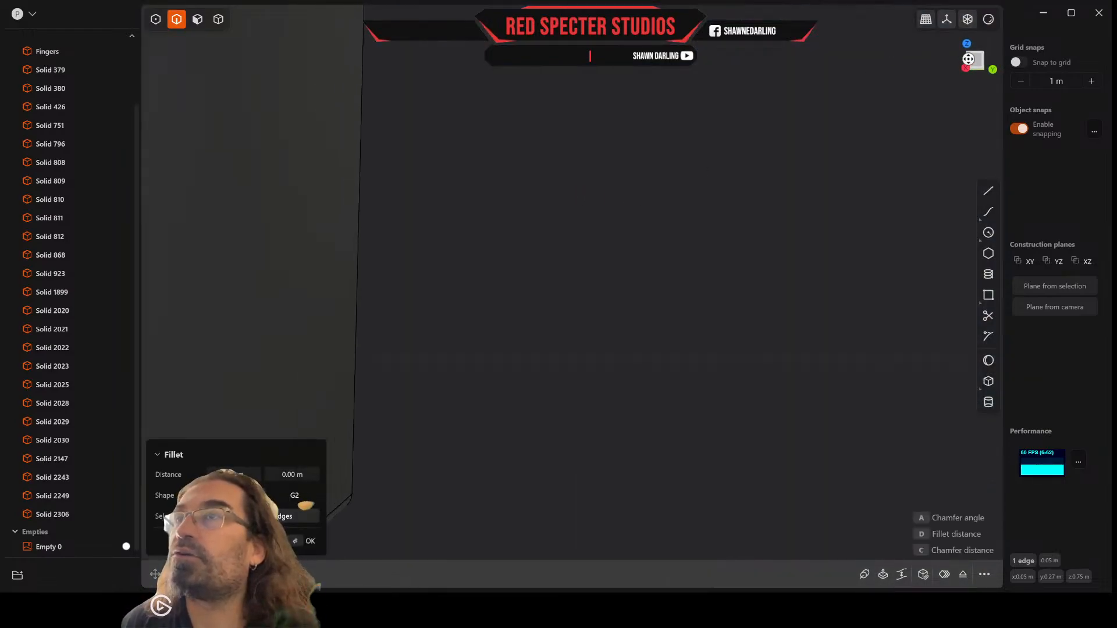
pyautogui.click(977, 59)
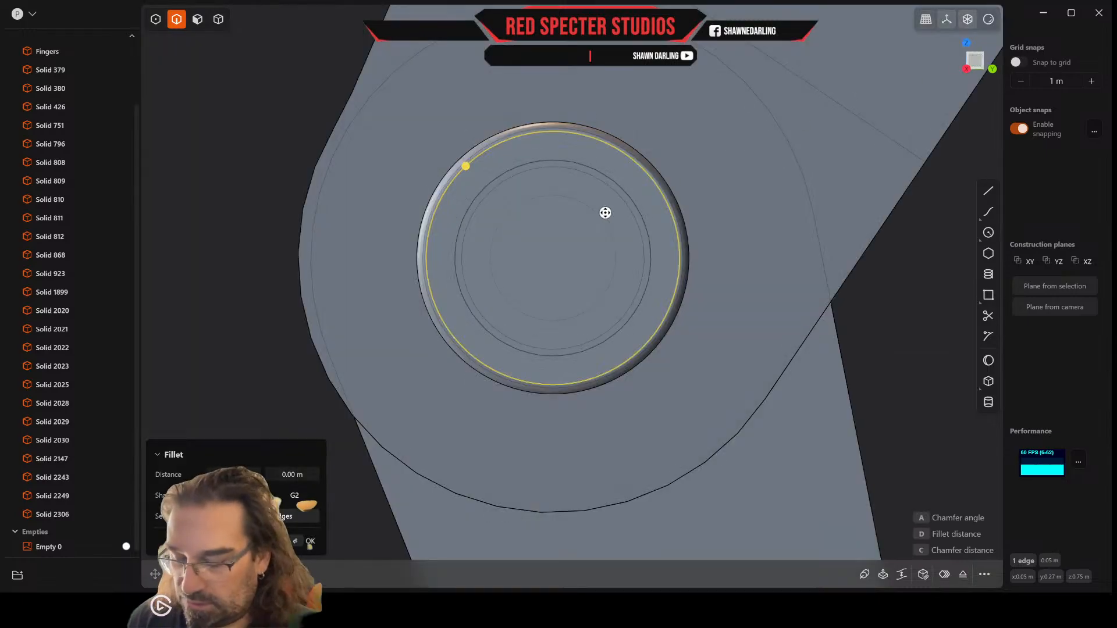
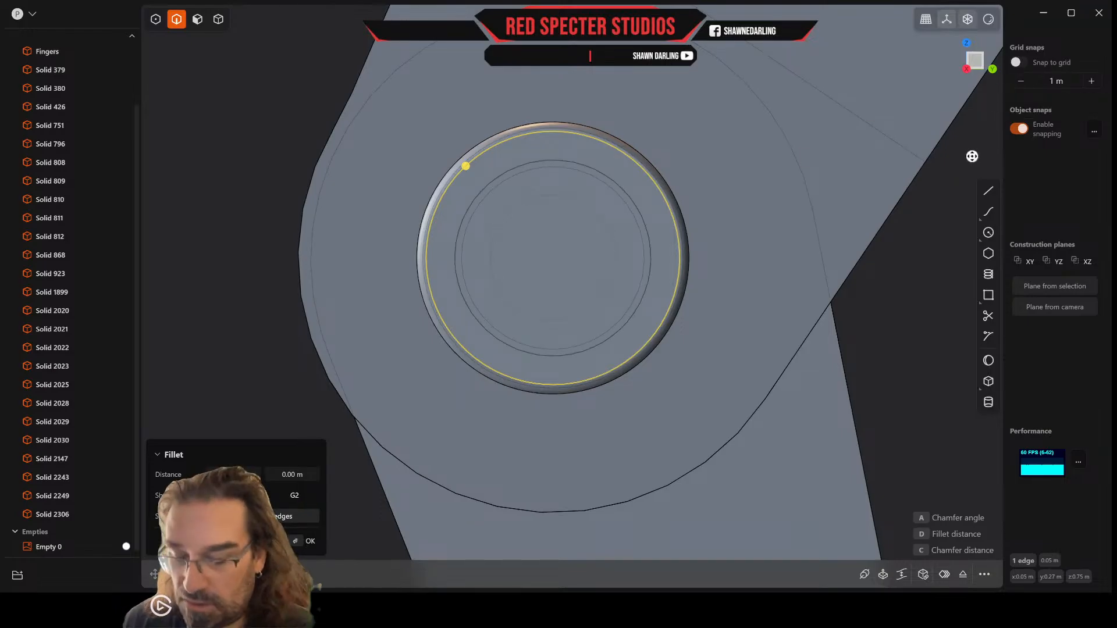
# Step: Offset the outer face's circular edge on the thumb pin cap inward to form a smaller concentric circle, using about 0.004 m
pyautogui.press('o')
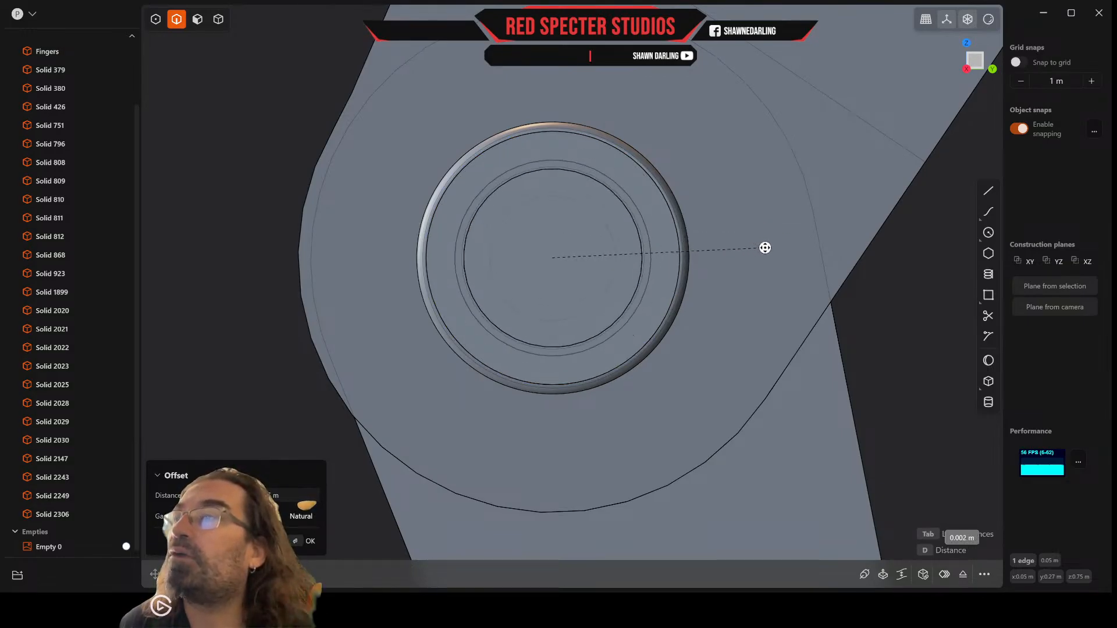
pyautogui.click(794, 244)
pyautogui.rightClick(794, 245)
pyautogui.moveTo(776, 242); pyautogui.dragTo(496, 319, button='middle')
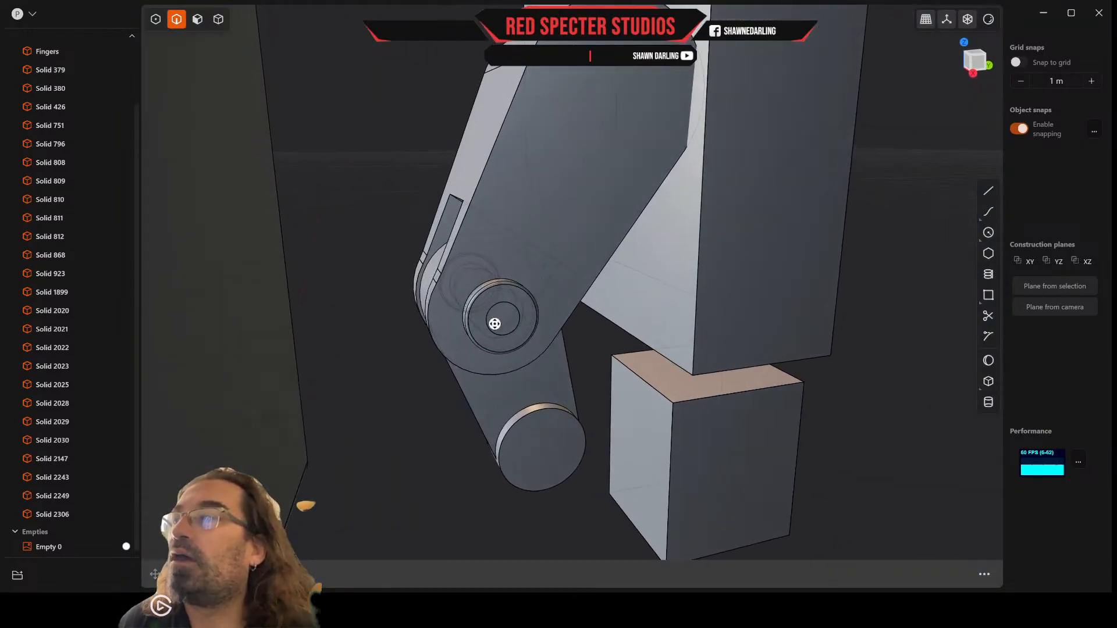
# Step: Offset the small central circular faces of both pin caps outward to form raised knobs
pyautogui.click(198, 18)
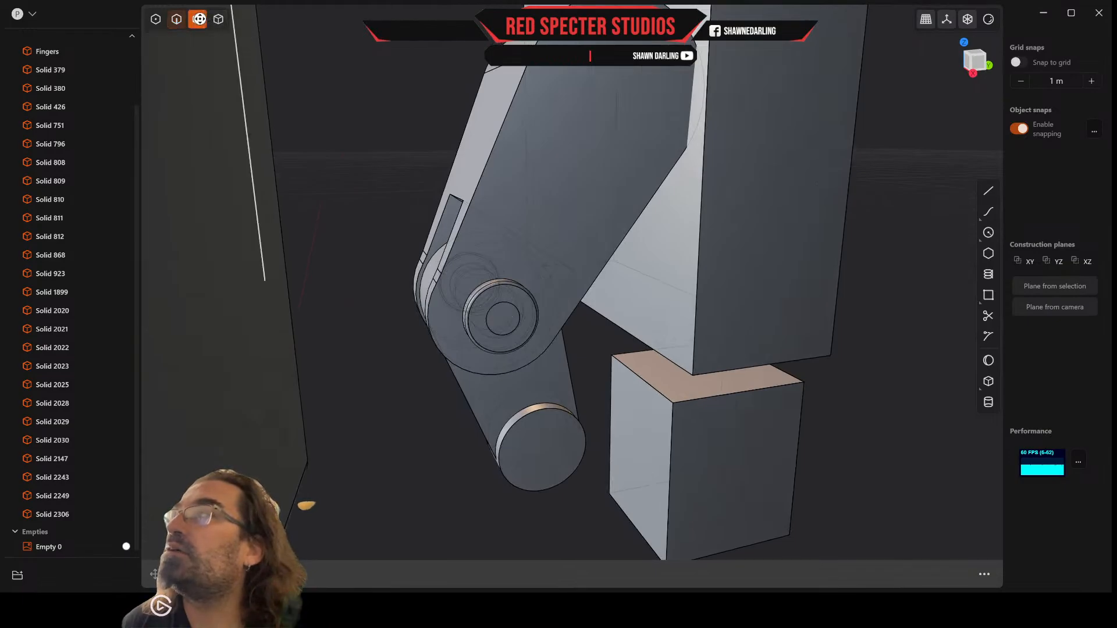
pyautogui.click(497, 320)
pyautogui.moveTo(459, 295); pyautogui.dragTo(669, 299, button='middle')
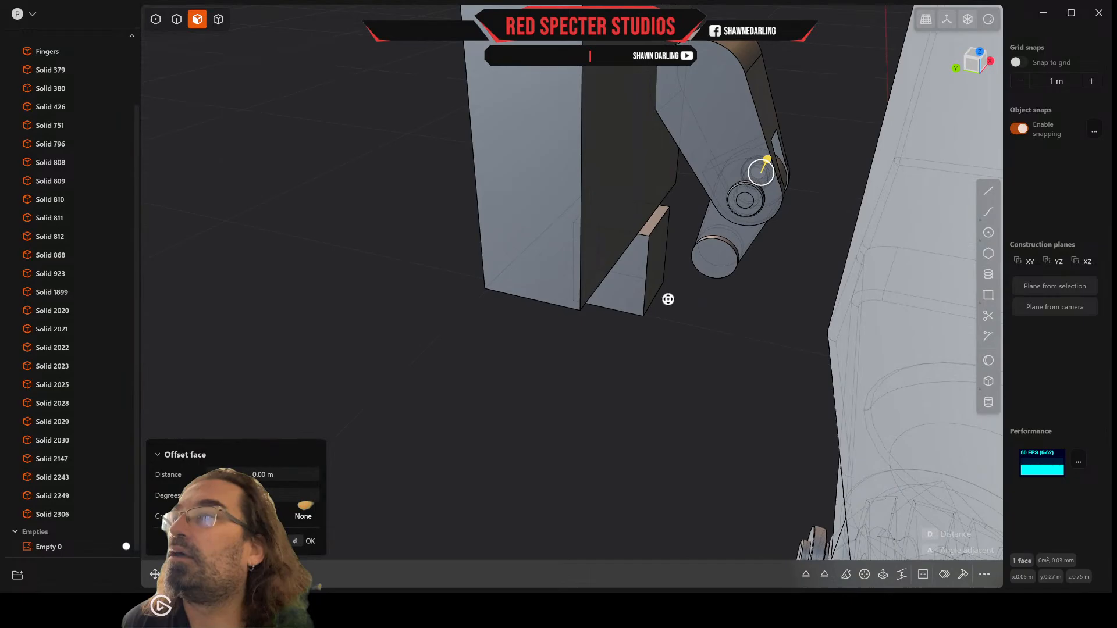
pyautogui.keyDown('shift'); pyautogui.click(747, 202); pyautogui.keyUp('shift')
pyautogui.scroll(3, 739, 205)
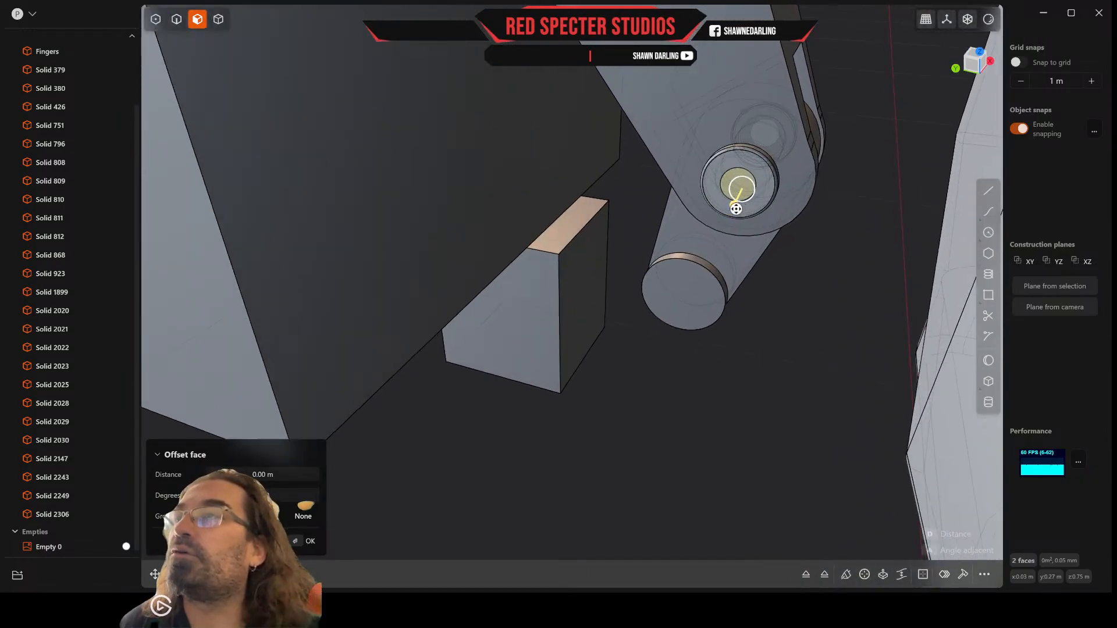
pyautogui.moveTo(736, 209); pyautogui.dragTo(734, 215)
pyautogui.scroll(2, 773, 197)
pyautogui.rightClick(640, 200)
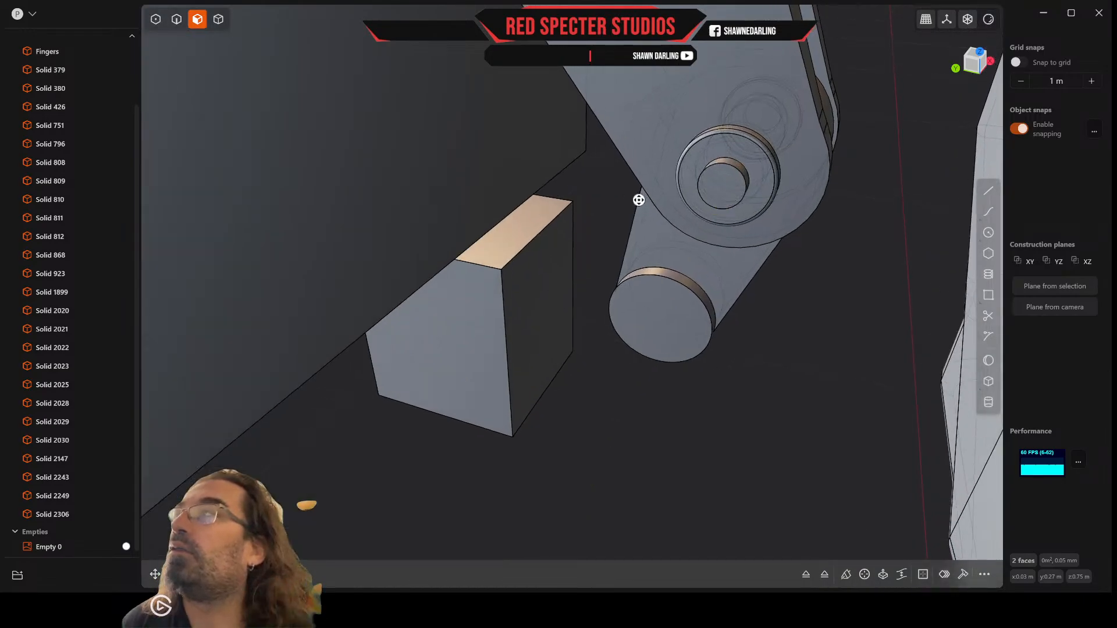
# Step: Fillet the outer circular edges of the raised knobs on both pin caps to give them domed tips
pyautogui.click(176, 19)
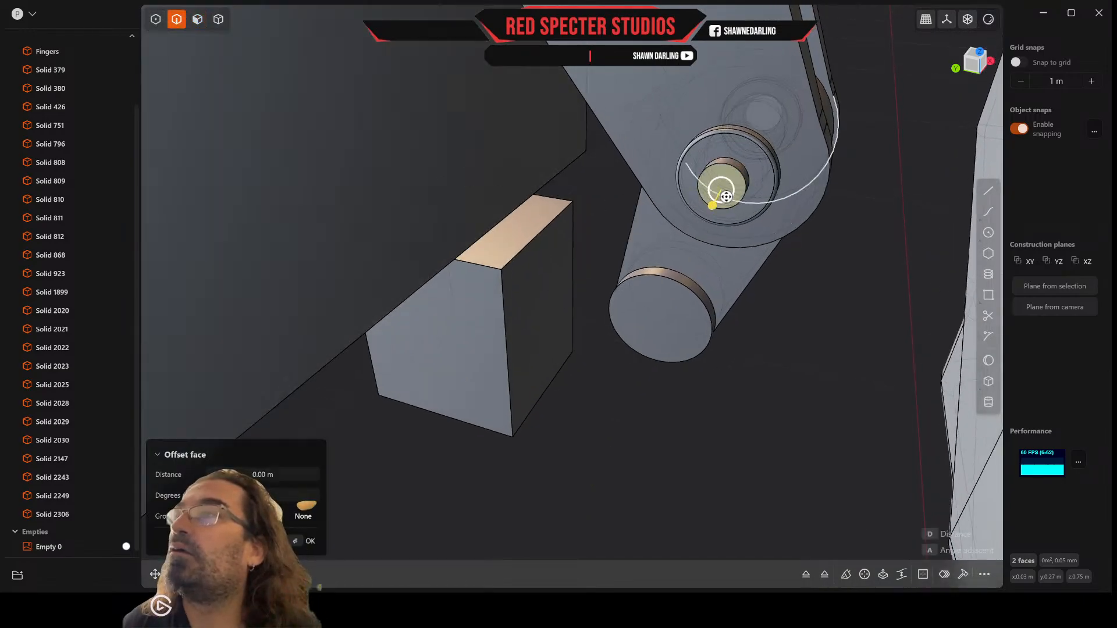
pyautogui.click(745, 181)
pyautogui.moveTo(833, 191); pyautogui.dragTo(593, 347, button='middle')
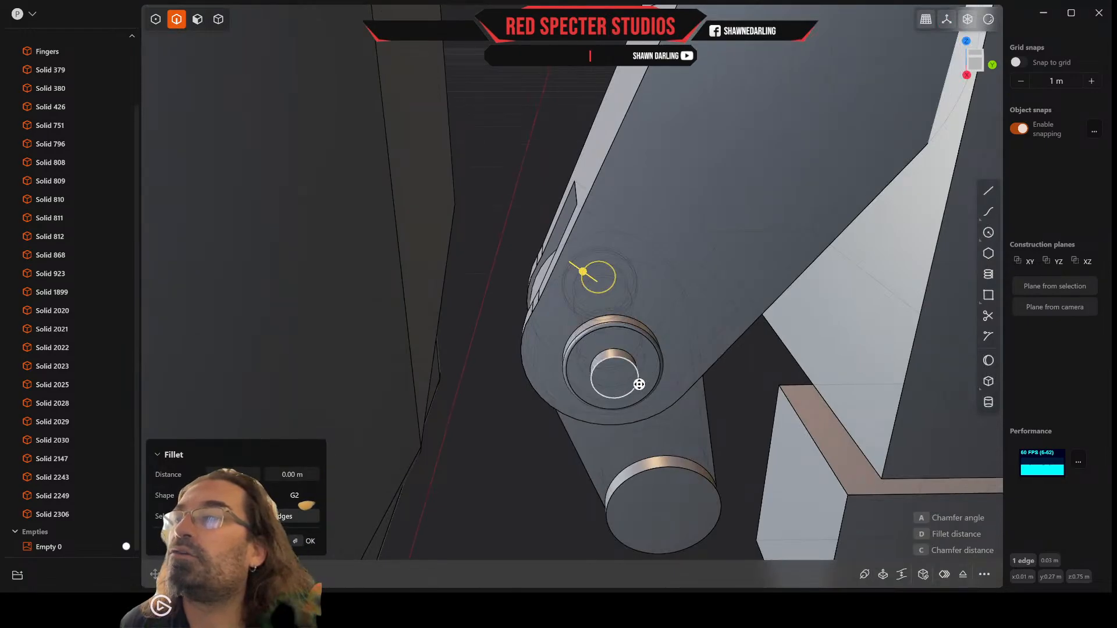
pyautogui.click(639, 384)
pyautogui.scroll(5, 638, 384)
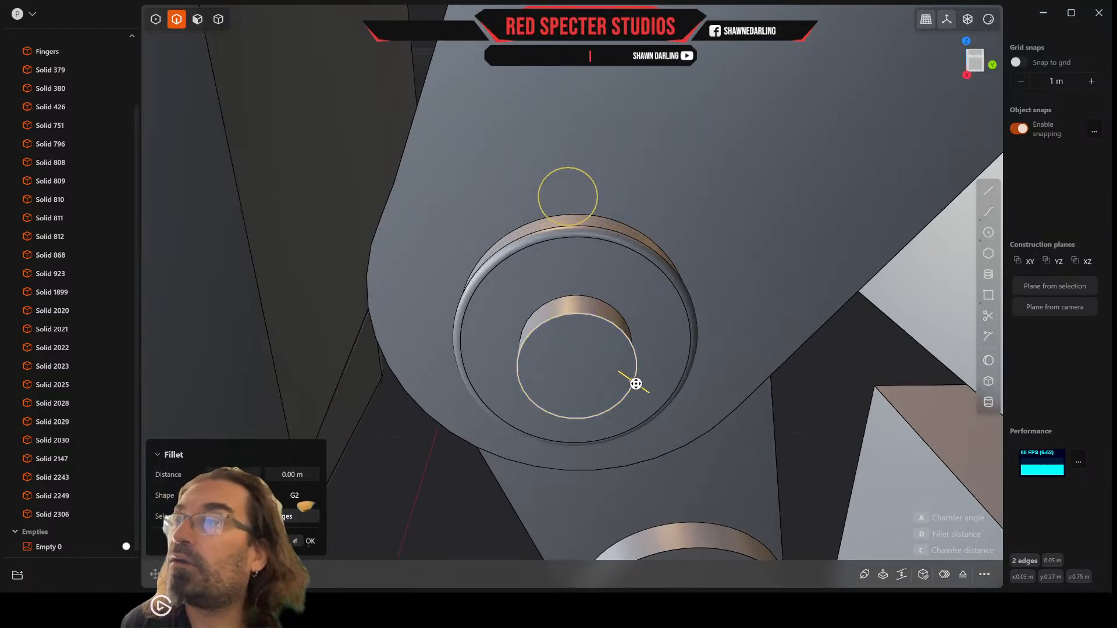
pyautogui.moveTo(635, 384); pyautogui.dragTo(654, 397)
pyautogui.rightClick(654, 396)
# Step: Examine the complete pin body and its fit in the thumb joint from several sides
pyautogui.scroll(-10, 654, 397)
pyautogui.moveTo(654, 396); pyautogui.dragTo(663, 392, button='middle')
pyautogui.scroll(4, 657, 398)
pyautogui.click(571, 459)
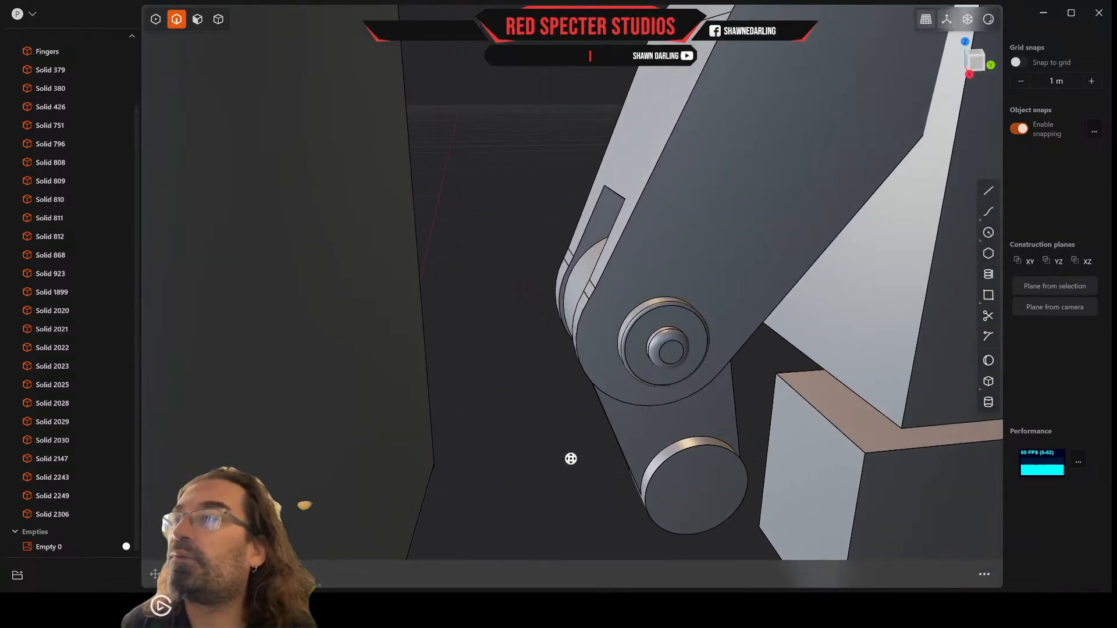
pyautogui.moveTo(570, 459); pyautogui.dragTo(517, 382, button='middle')
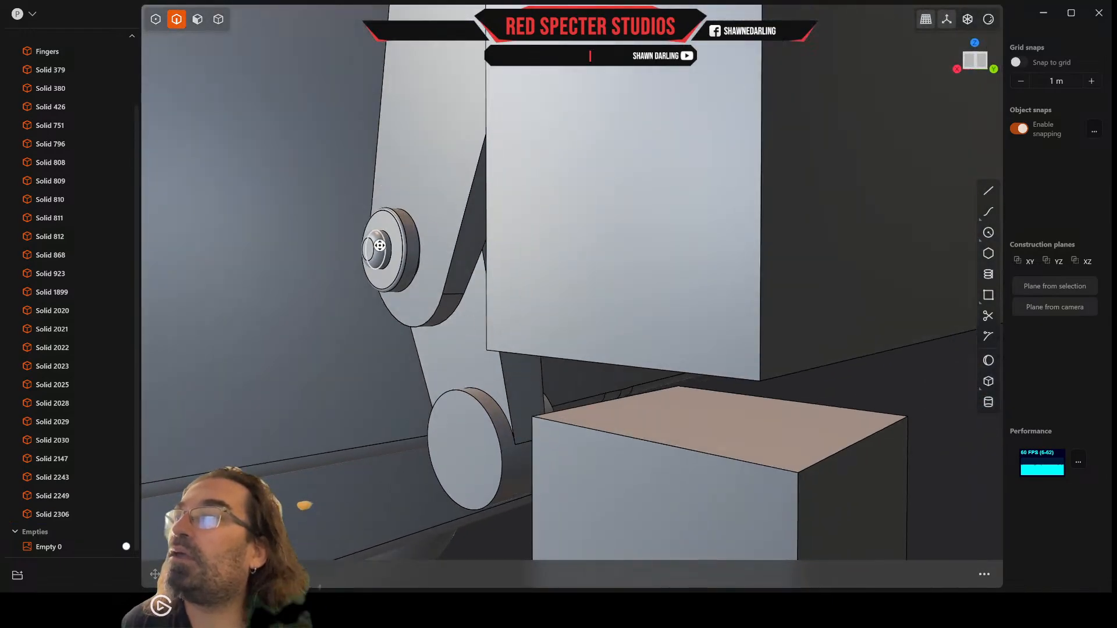
pyautogui.moveTo(409, 249); pyautogui.dragTo(391, 267, button='middle')
pyautogui.click(217, 17)
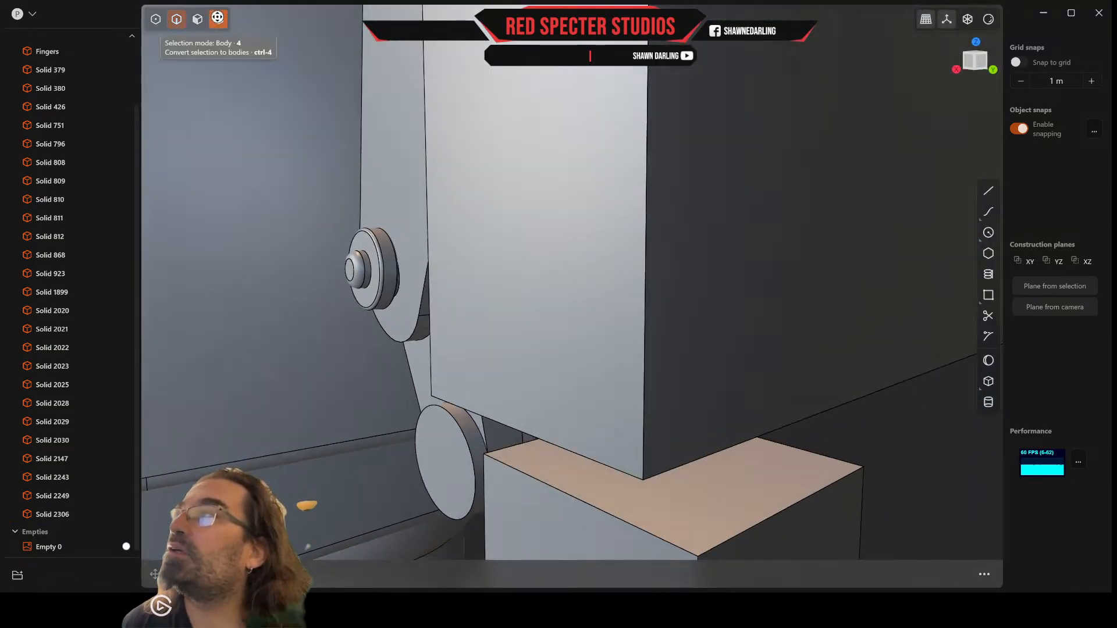
pyautogui.click(387, 288)
pyautogui.scroll(-3, 387, 287)
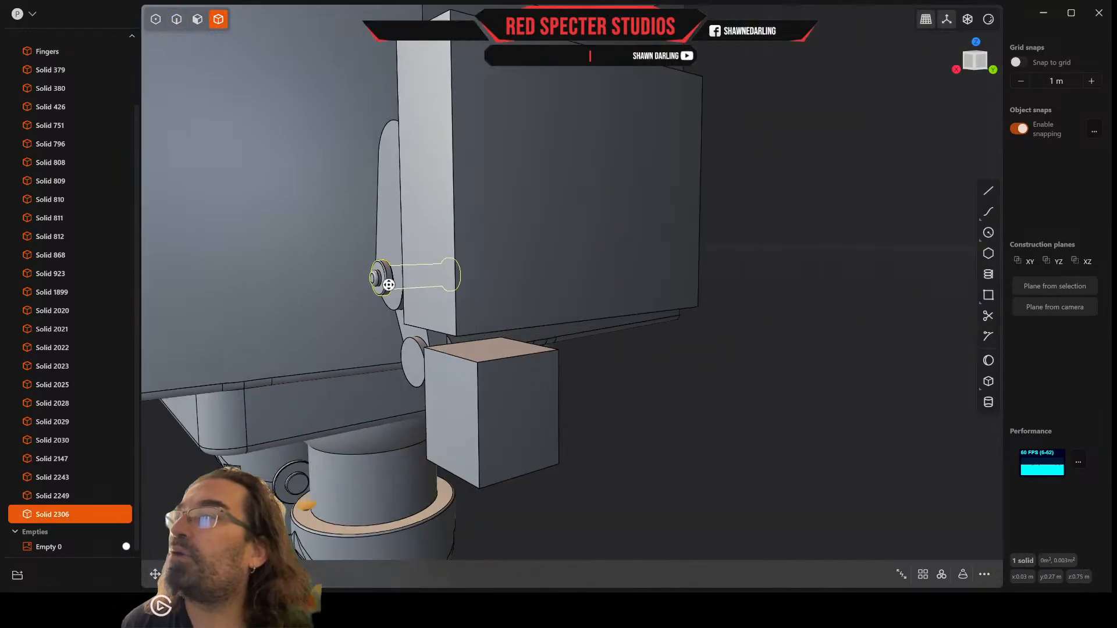
pyautogui.moveTo(388, 285); pyautogui.dragTo(552, 317, button='middle')
pyautogui.scroll(3, 513, 317)
pyautogui.scroll(3, 530, 320)
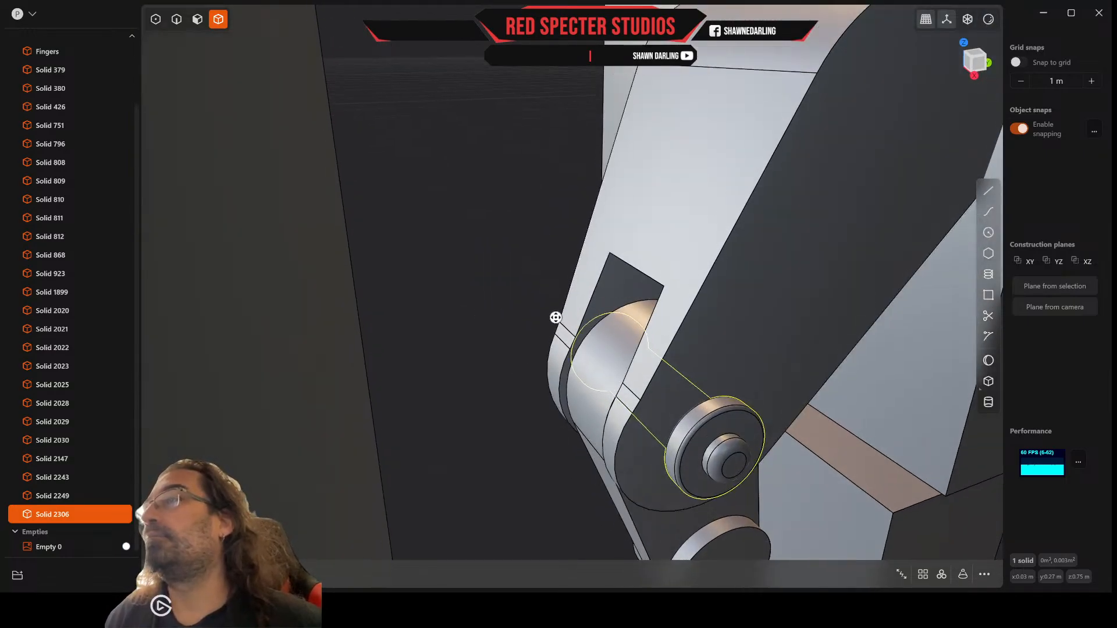
pyautogui.scroll(-5, 691, 299)
pyautogui.moveTo(673, 295); pyautogui.dragTo(641, 305, button='middle')
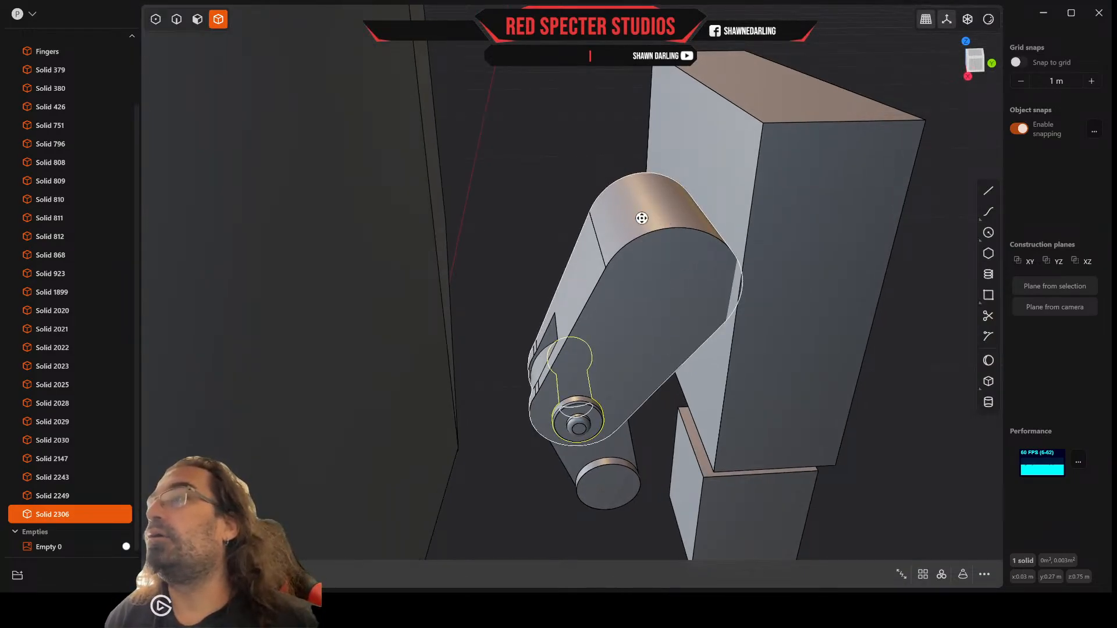
pyautogui.moveTo(675, 208); pyautogui.dragTo(682, 254, button='middle')
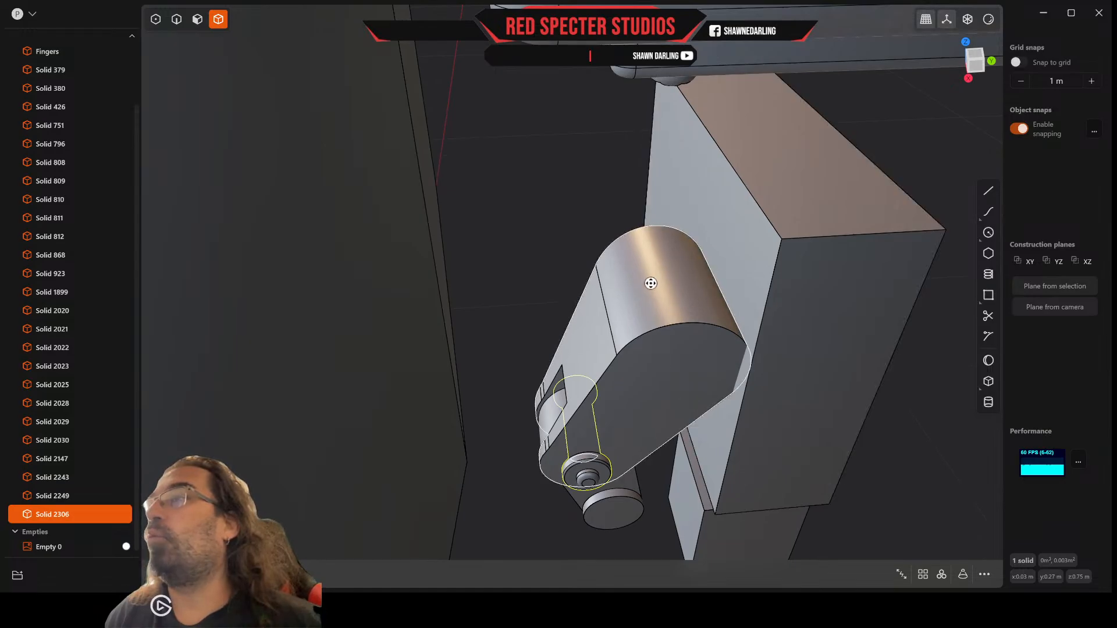
pyautogui.moveTo(676, 283); pyautogui.dragTo(673, 273, button='middle')
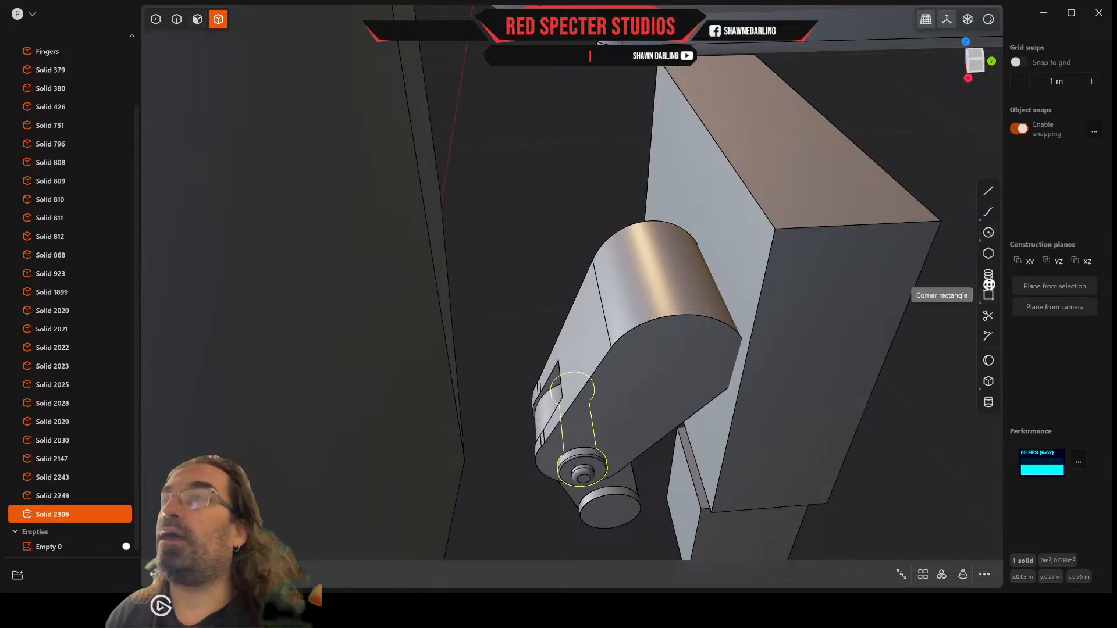
# Step: Draw a centered rectangle on the upper thumb segment's slanted front face, straddling the seam with the rounded end
pyautogui.click(988, 295)
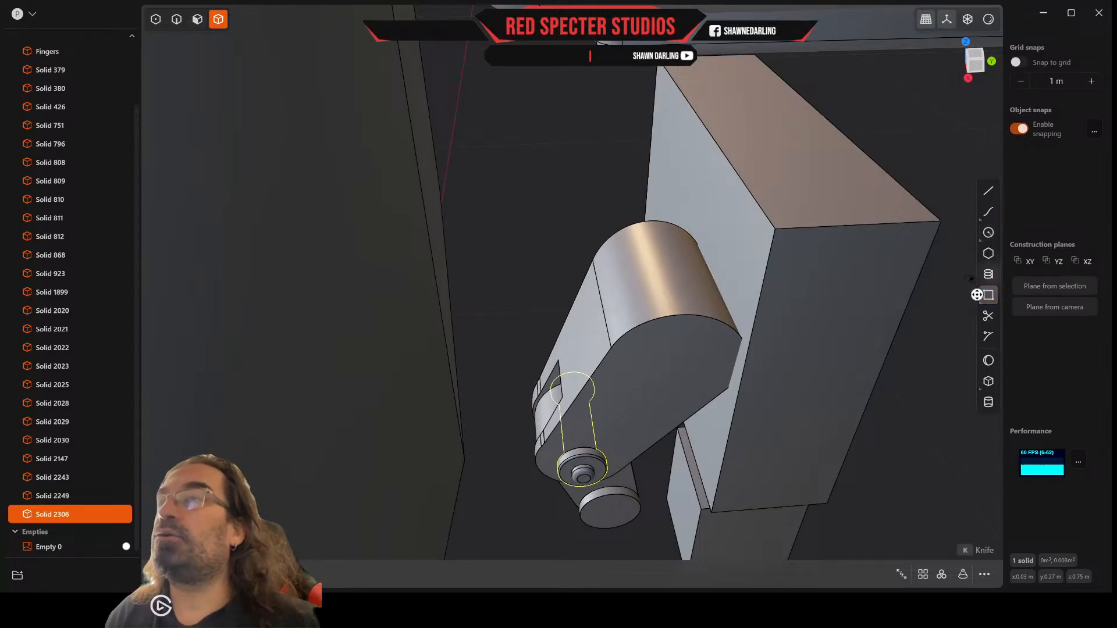
pyautogui.click(965, 295)
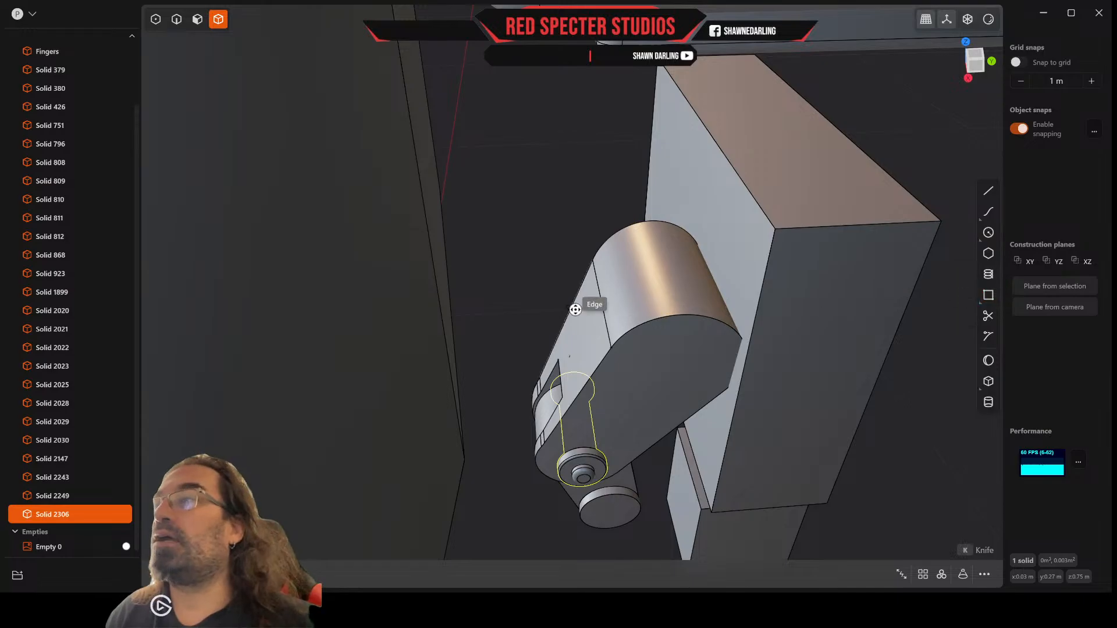
pyautogui.click(602, 300)
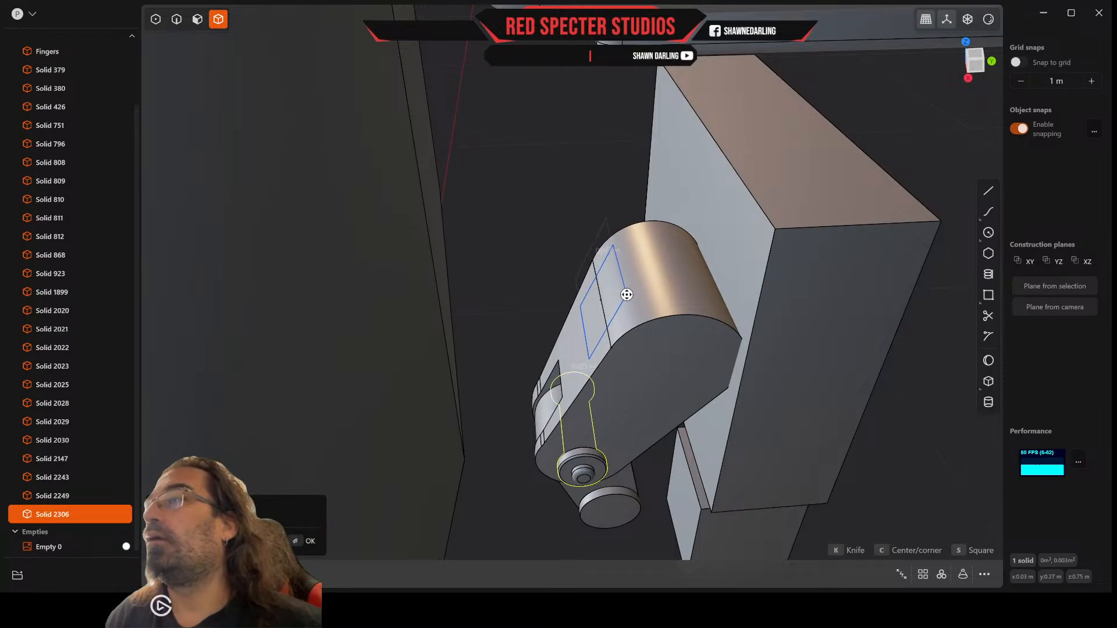
pyautogui.moveTo(626, 295); pyautogui.dragTo(660, 265, button='middle')
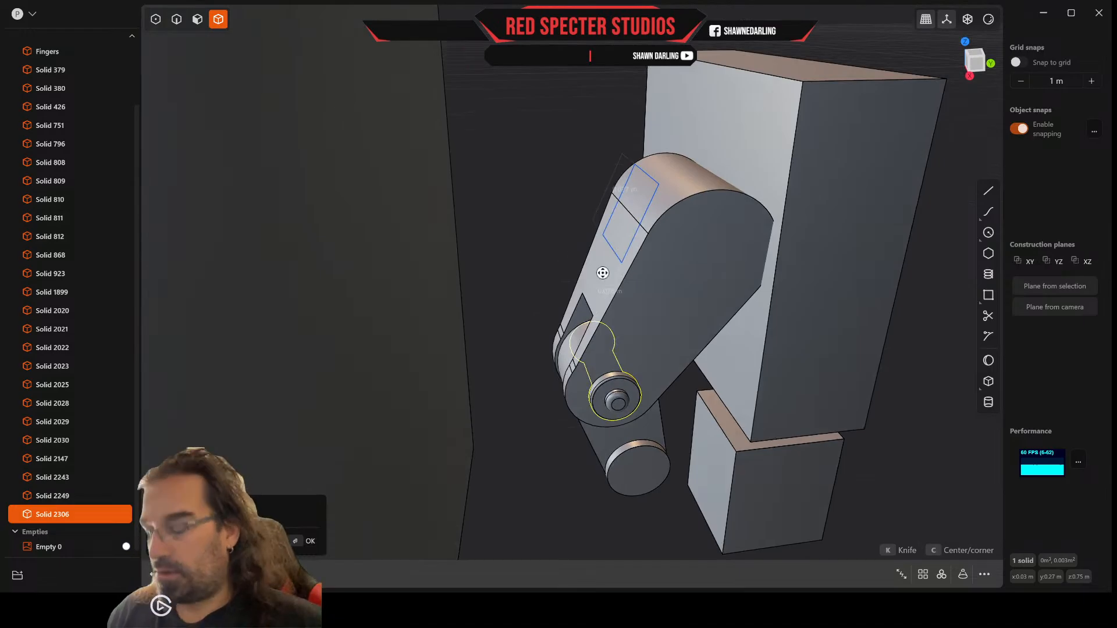
pyautogui.click(602, 273)
# Step: Move the rectangle up along the slanted thumb face with the pivot aligned to its side edge, rising about 0.007 m
pyautogui.press('g')
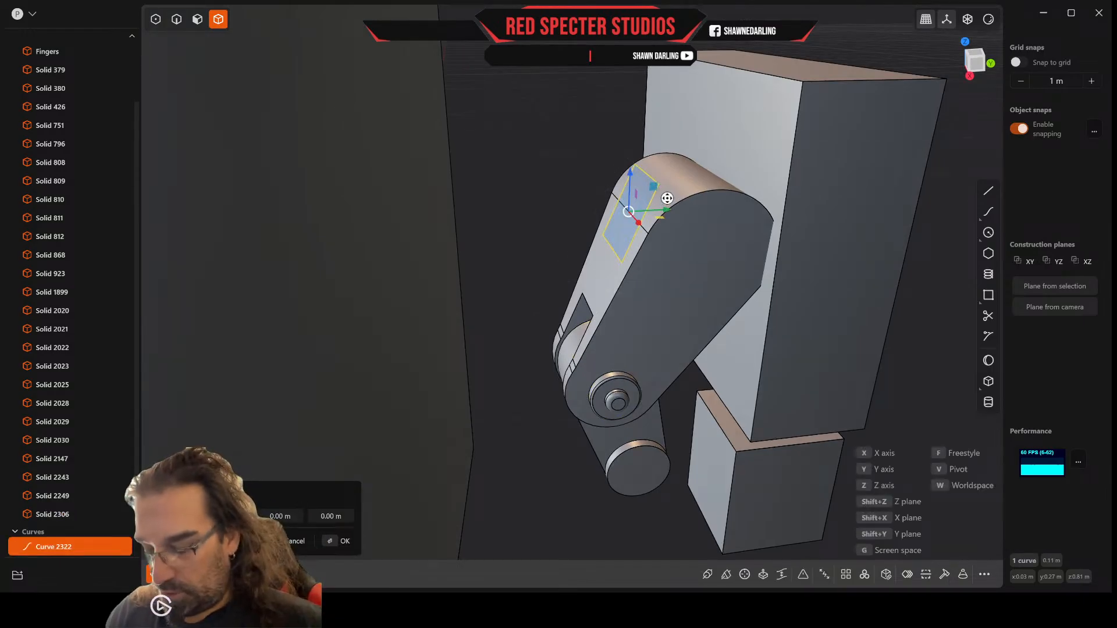
pyautogui.press('v')
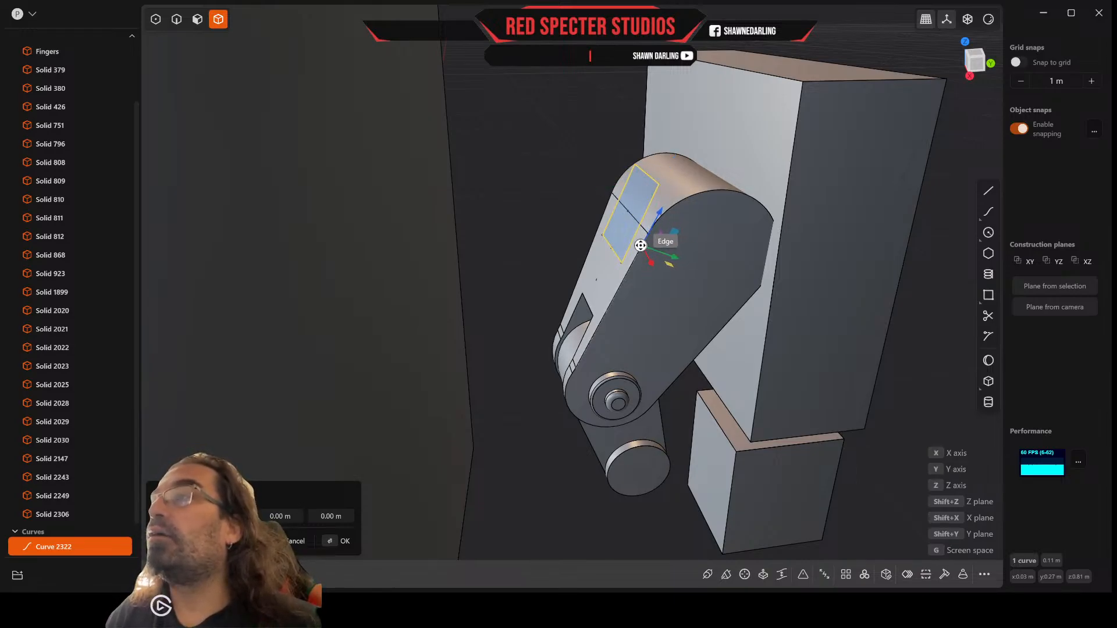
pyautogui.click(640, 248)
pyautogui.moveTo(660, 214); pyautogui.dragTo(680, 196)
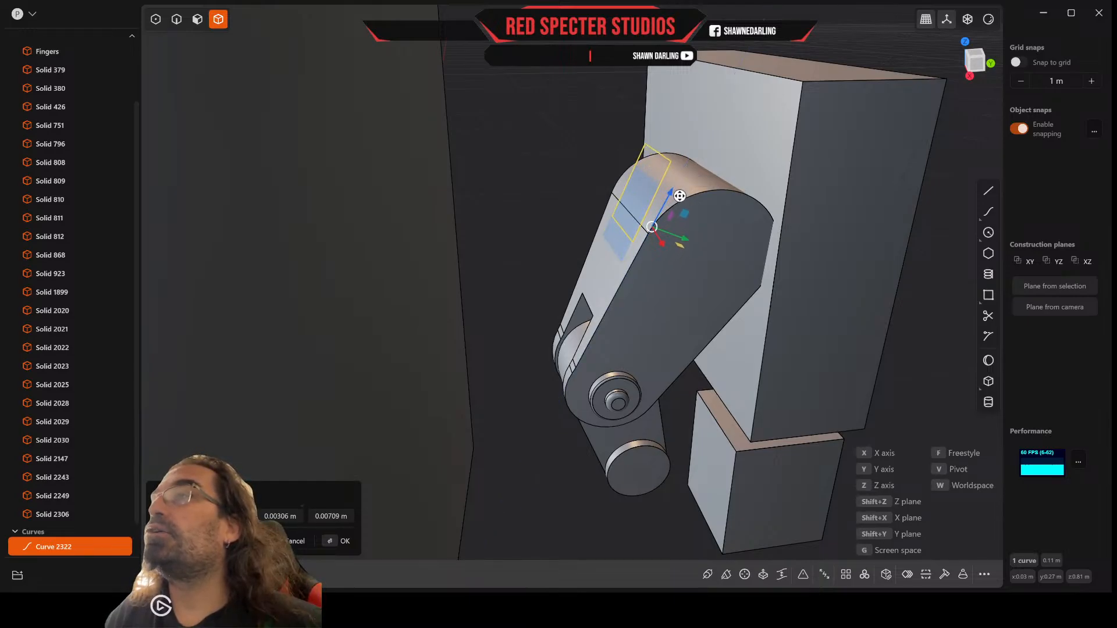
pyautogui.press('Return')
pyautogui.moveTo(678, 195)
pyautogui.mouseDown(button='middle')
pyautogui.moveTo(669, 182)
pyautogui.moveTo(677, 195)
pyautogui.mouseUp(button='middle')
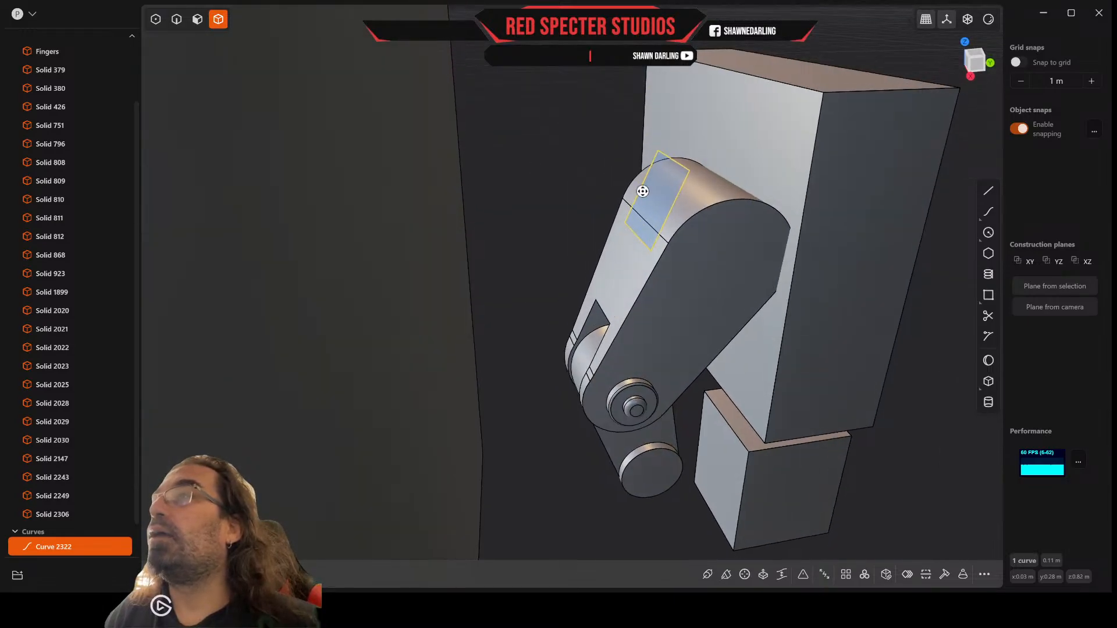
pyautogui.click(197, 19)
pyautogui.click(655, 191)
pyautogui.press('e')
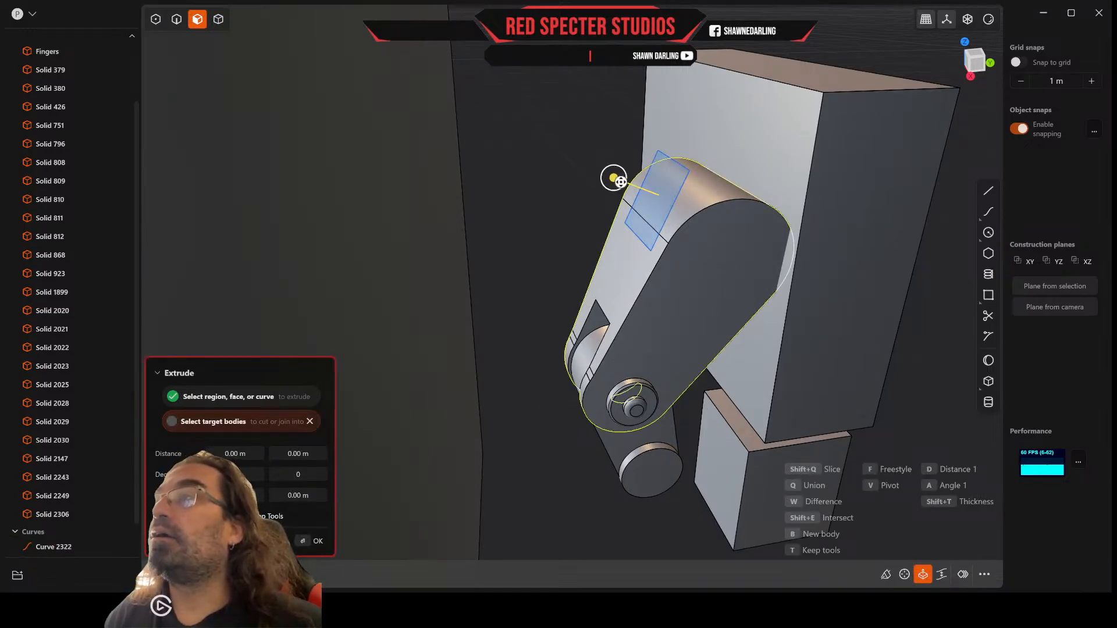
pyautogui.moveTo(620, 182); pyautogui.dragTo(762, 267)
pyautogui.moveTo(756, 270); pyautogui.dragTo(736, 278, button='middle')
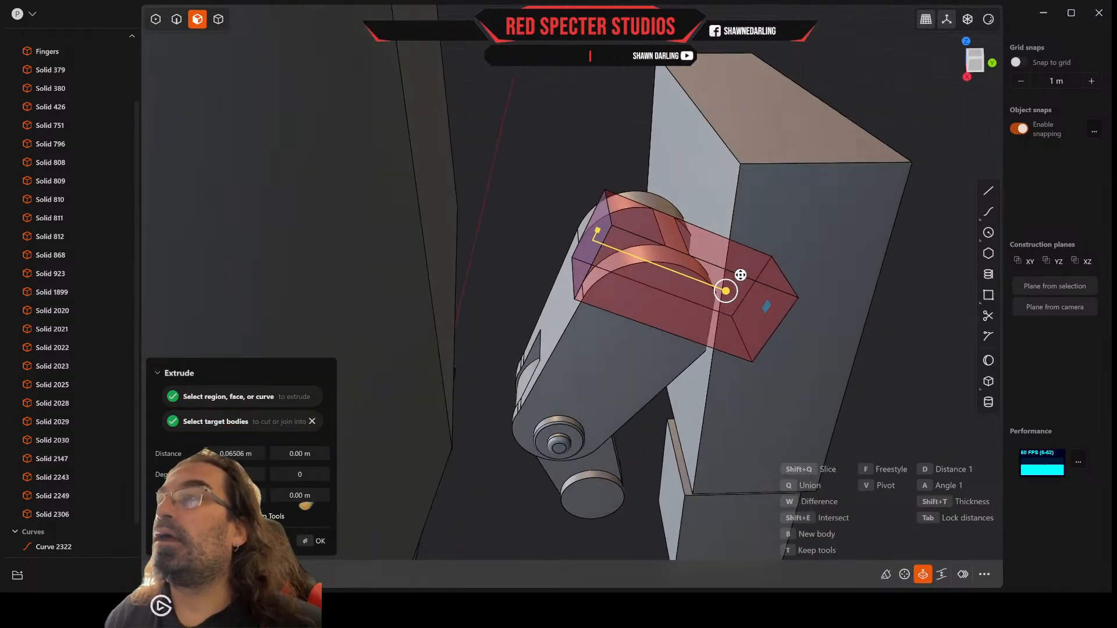
pyautogui.click(740, 274)
pyautogui.click(740, 274)
pyautogui.press('Escape')
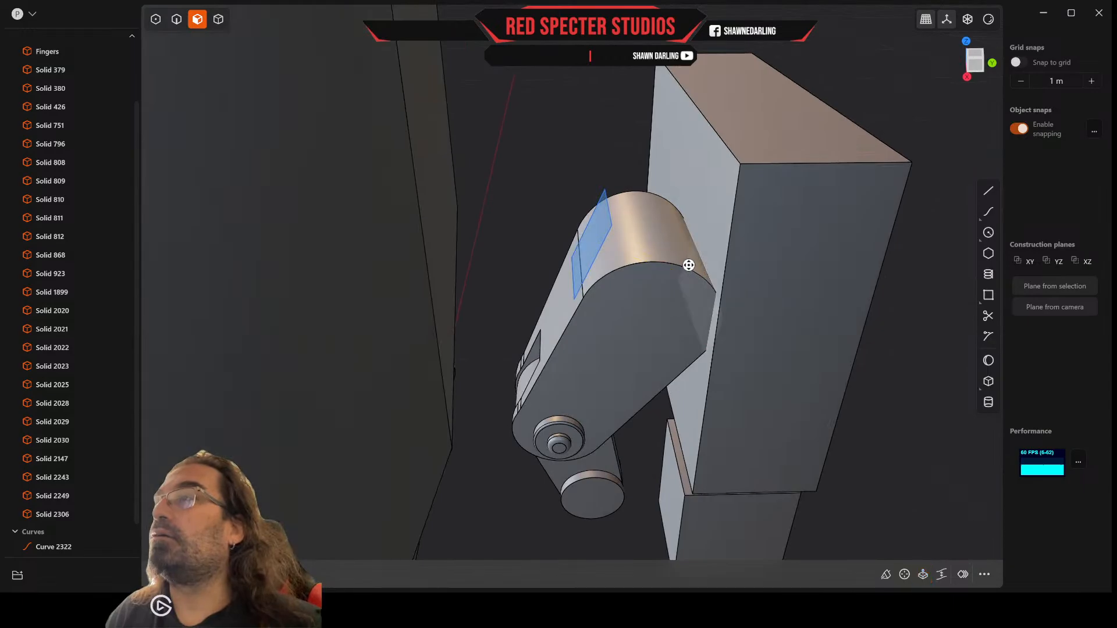
# Step: Move the rectangle a further 0.003 m or so up the slanted thumb face, with the pivot aligned to the thumb's side edge
pyautogui.moveTo(688, 264); pyautogui.dragTo(690, 227, button='middle')
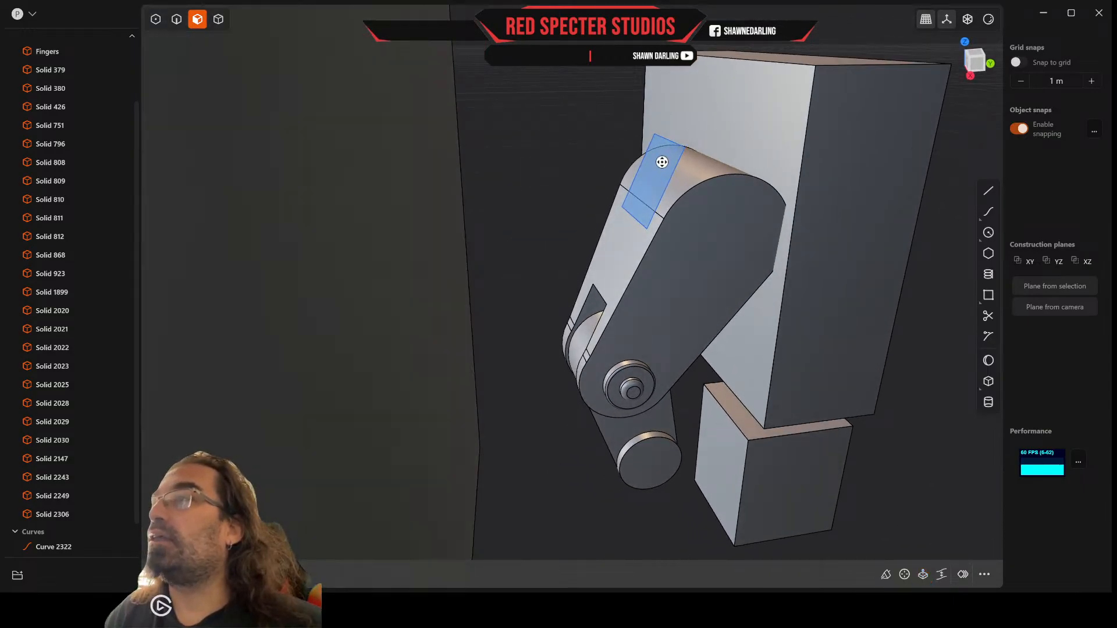
pyautogui.click(179, 20)
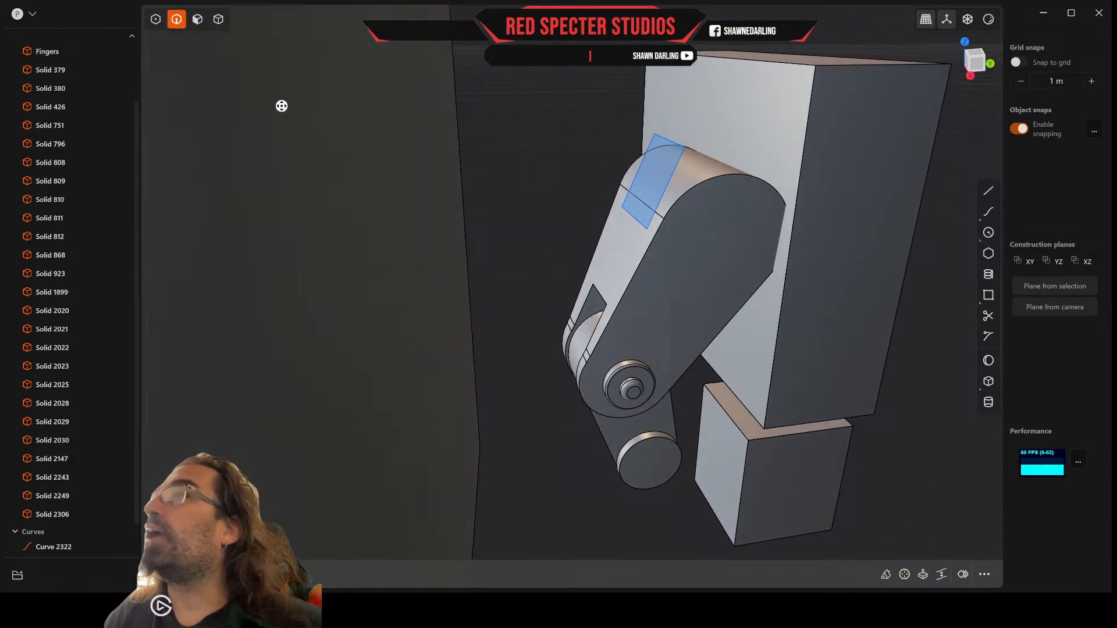
pyautogui.click(670, 184)
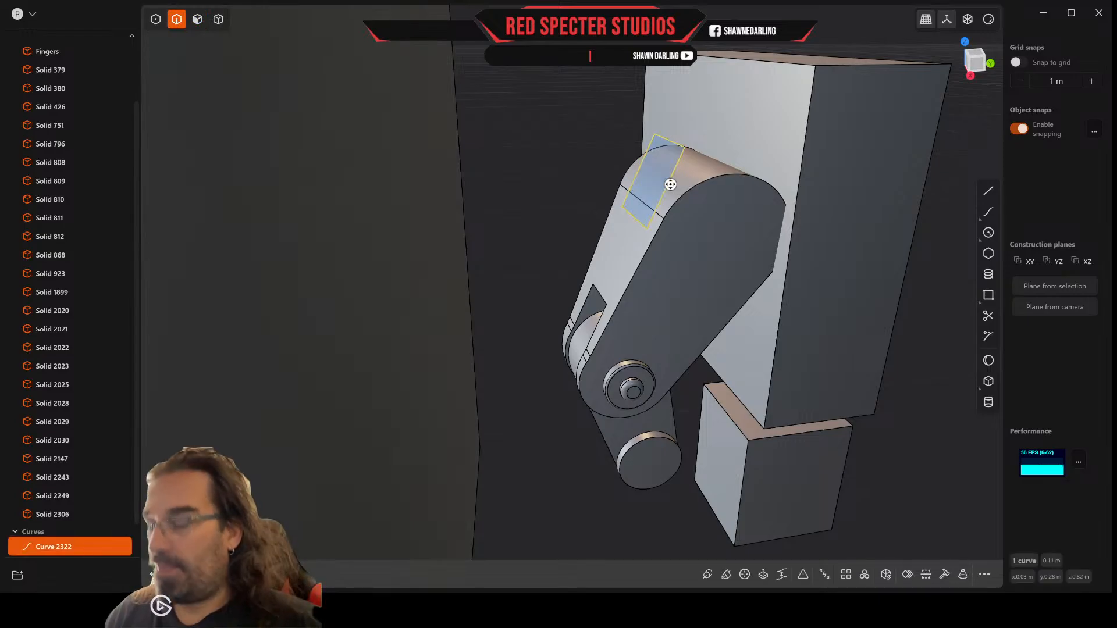
pyautogui.press('m')
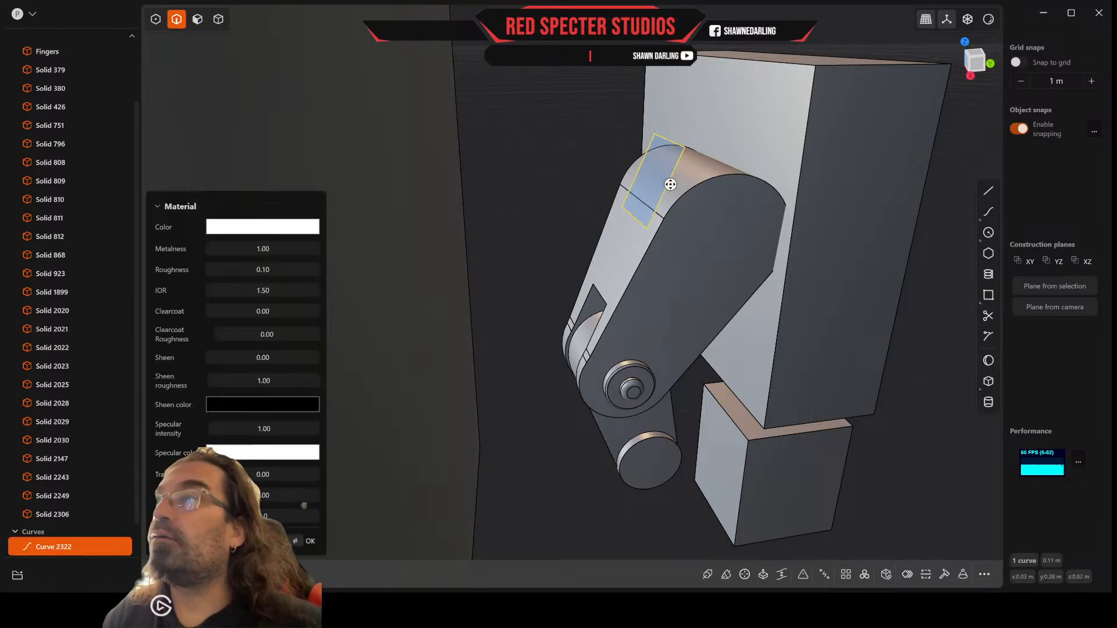
pyautogui.press('Escape')
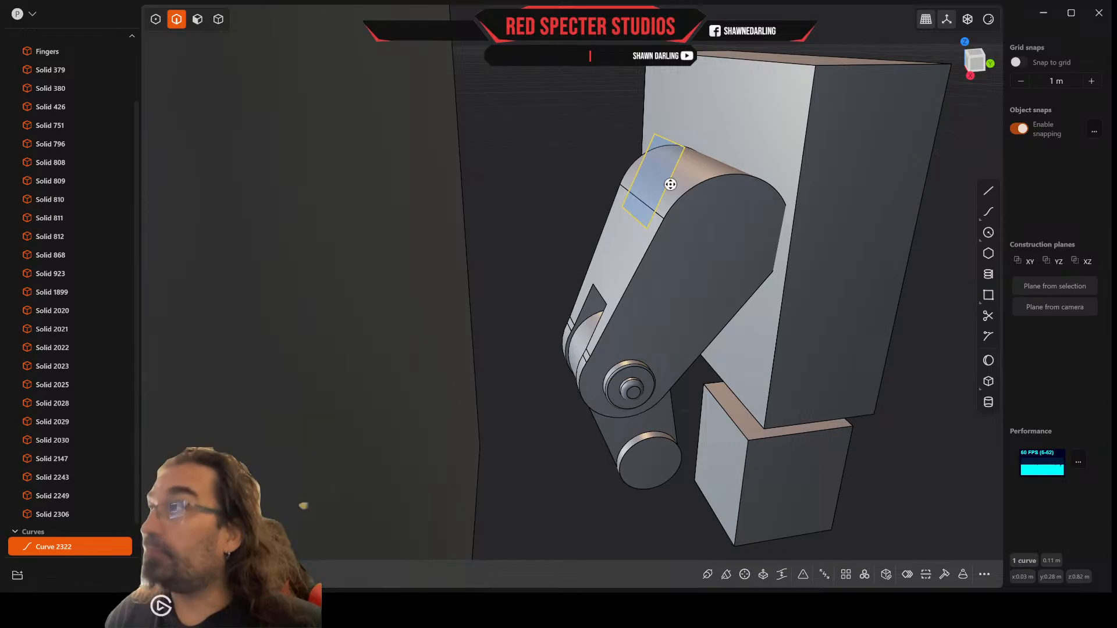
pyautogui.press('g')
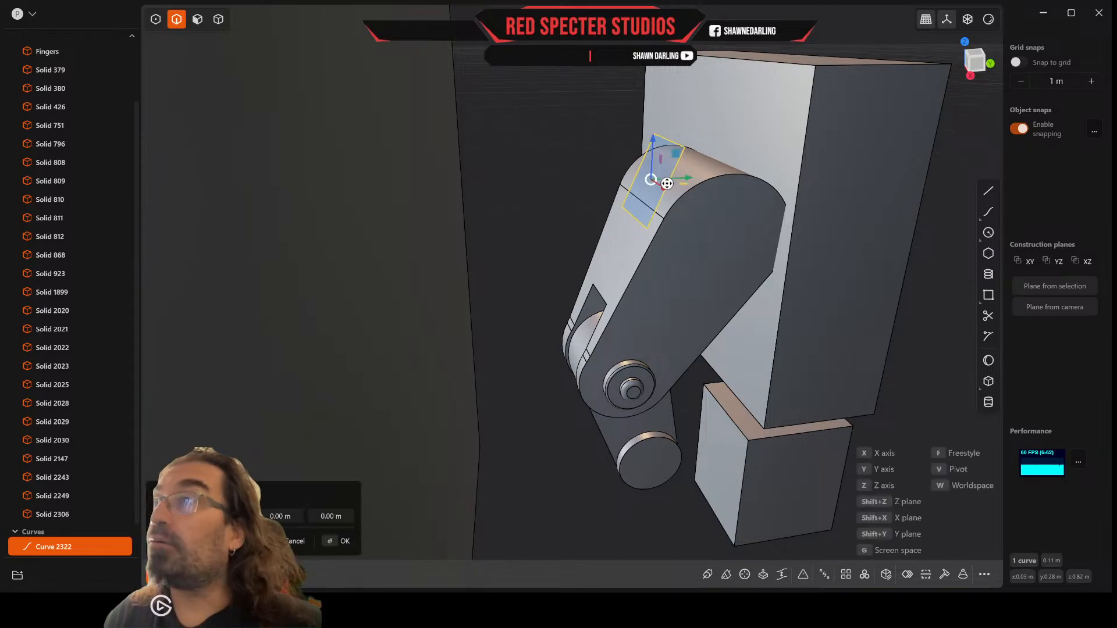
pyautogui.press('v')
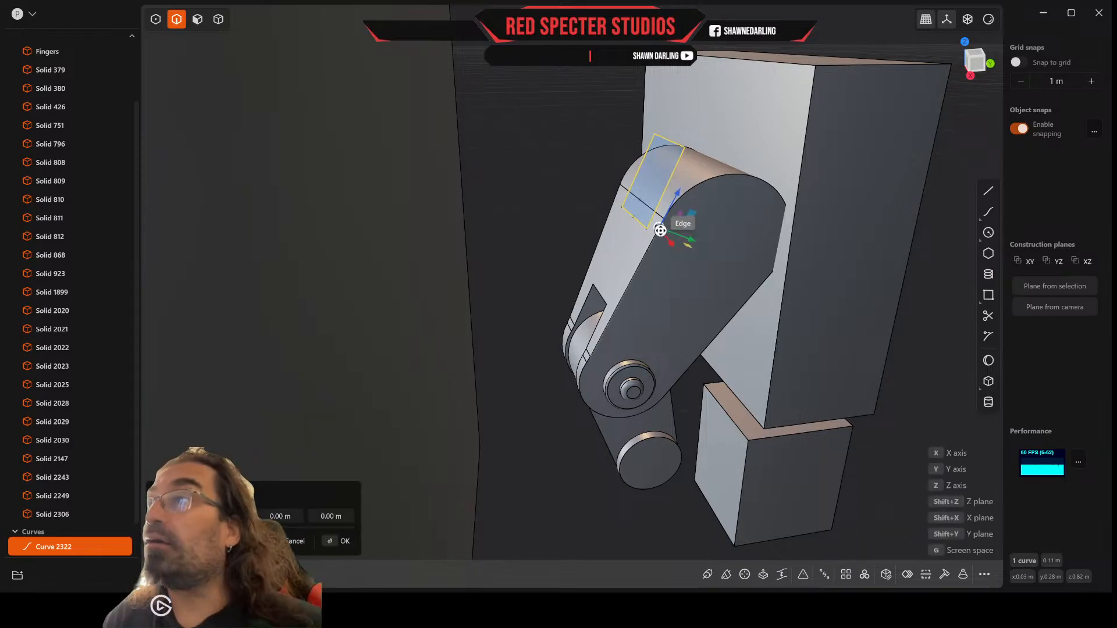
pyautogui.click(656, 233)
pyautogui.moveTo(676, 197); pyautogui.dragTo(685, 191)
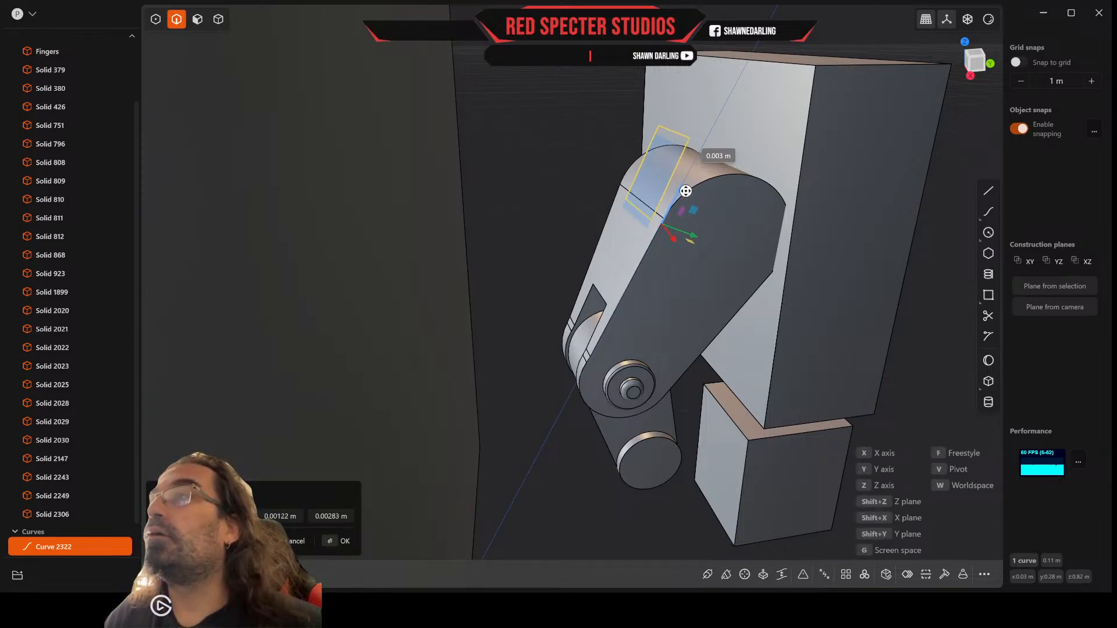
pyautogui.moveTo(686, 190); pyautogui.dragTo(686, 191)
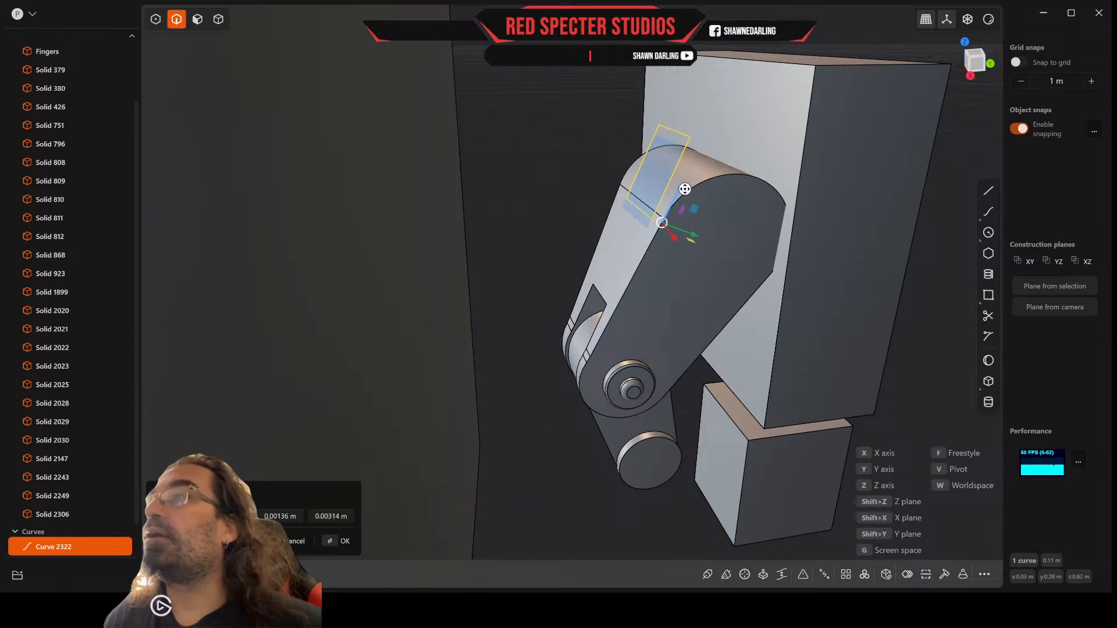
pyautogui.press('Return')
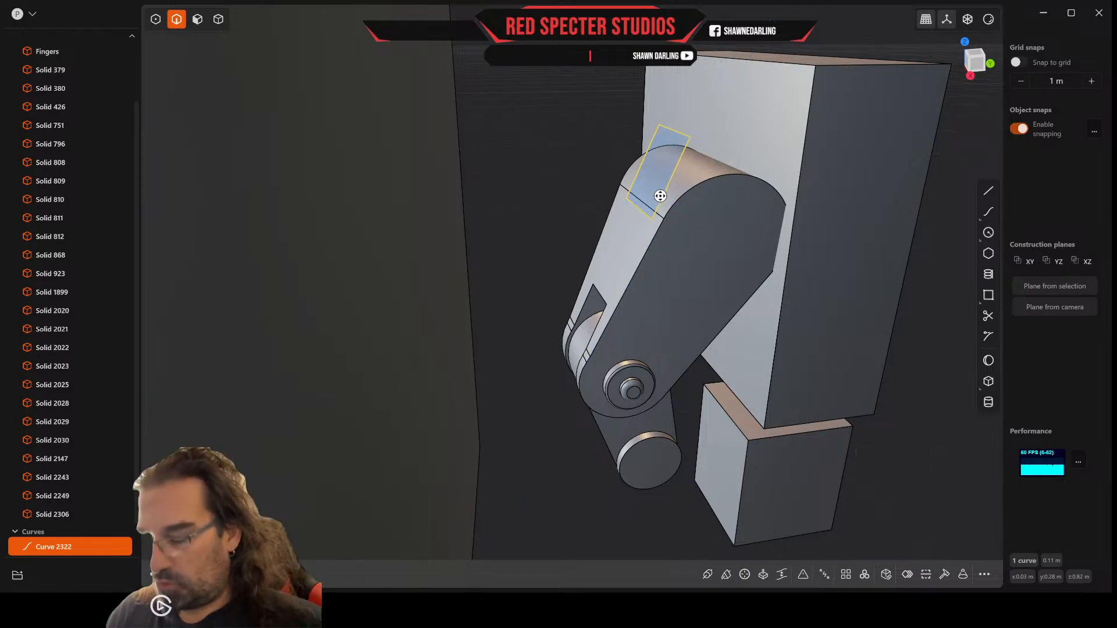
# Step: Stretch the rectangle lengthwise past the thumb's rounded end by scaling from a pivot aligned to the thumb's side edge
pyautogui.press('s')
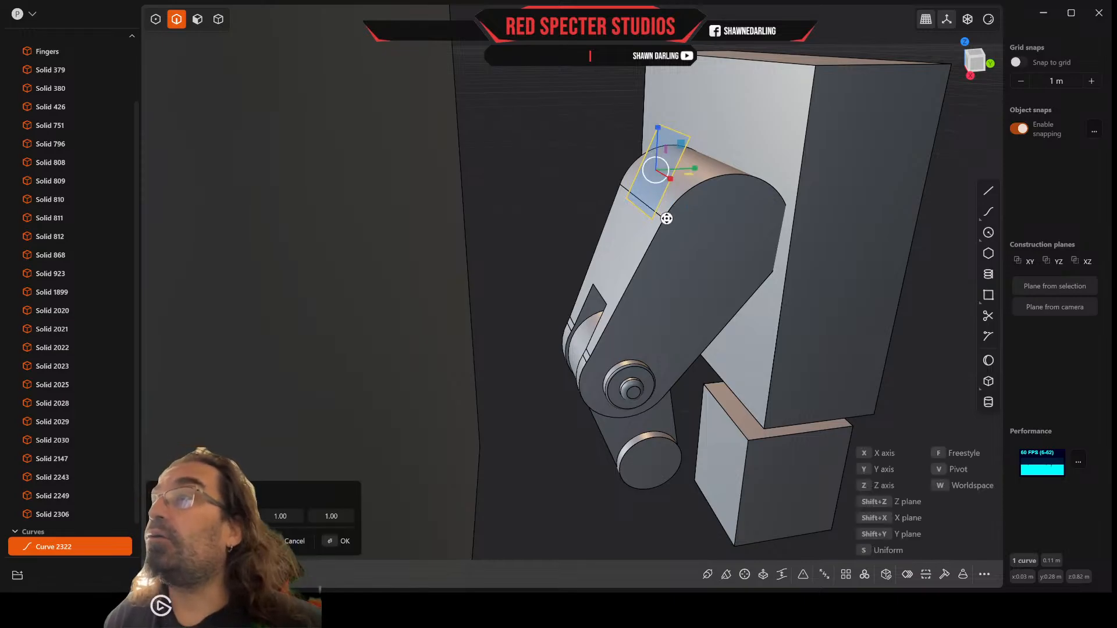
pyautogui.press('v')
pyautogui.click(661, 232)
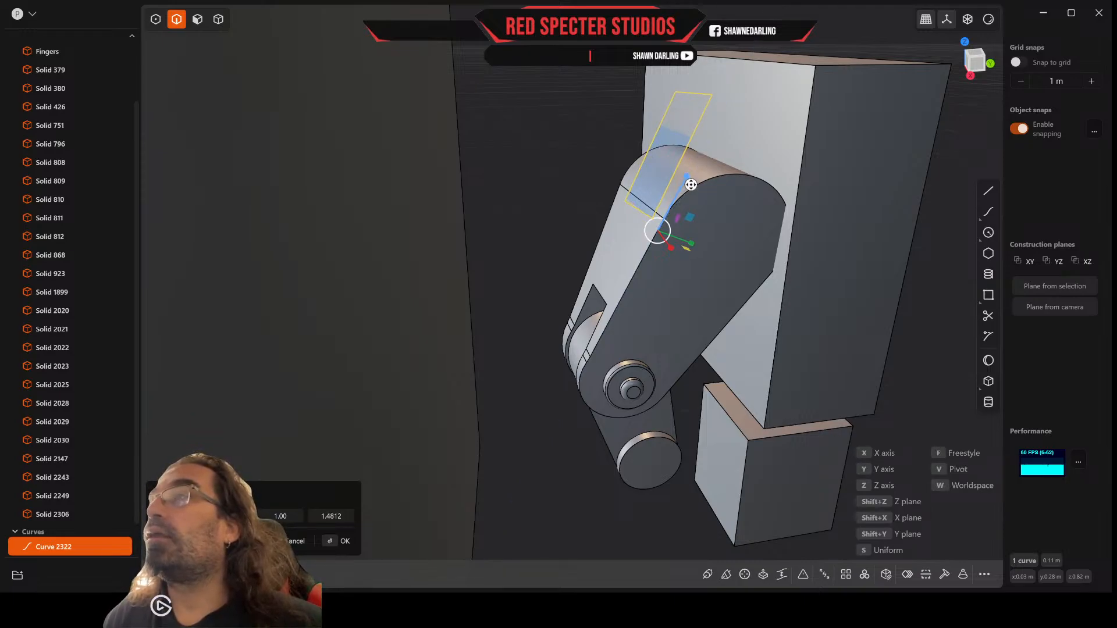
pyautogui.click(690, 184)
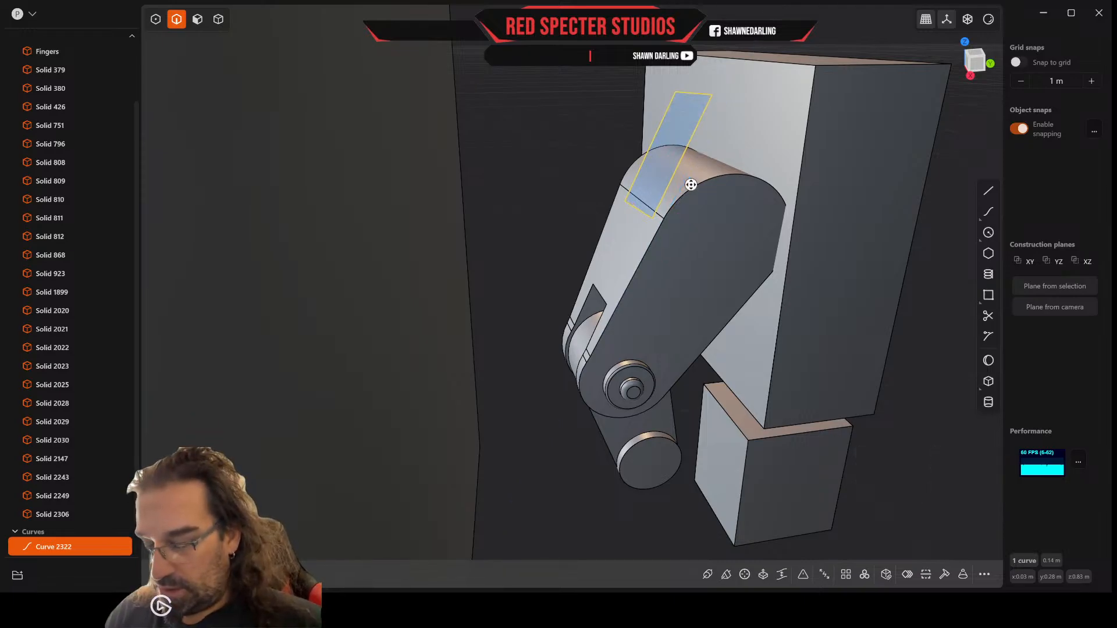
# Step: Move the lengthened rectangle about 0.007 m down the slanted thumb face, with the pivot aligned to the side edge
pyautogui.press('g')
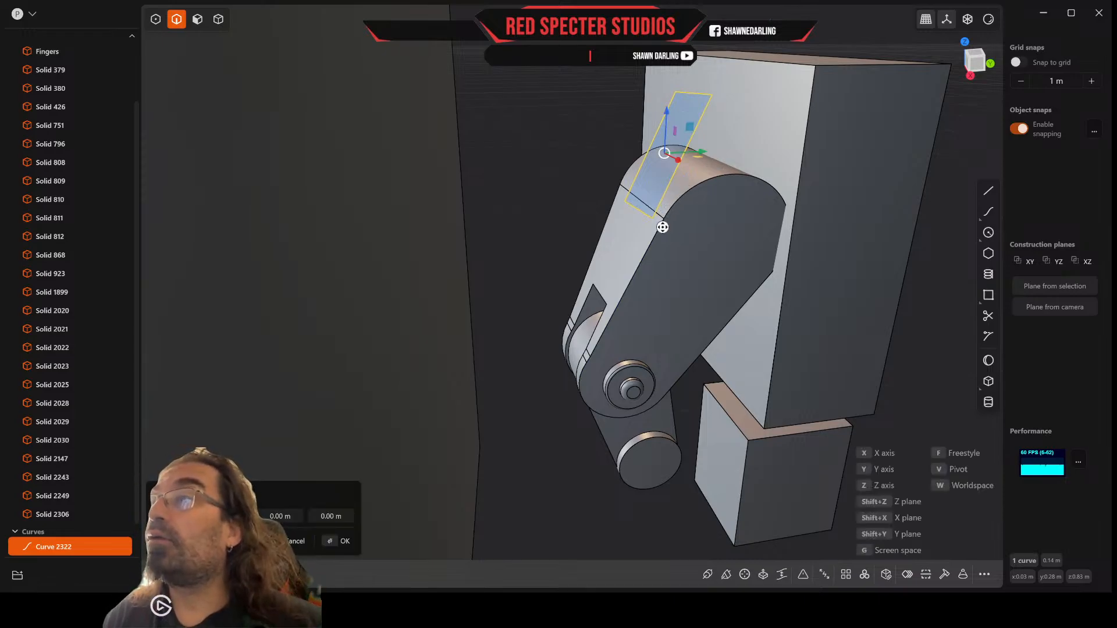
pyautogui.press('v')
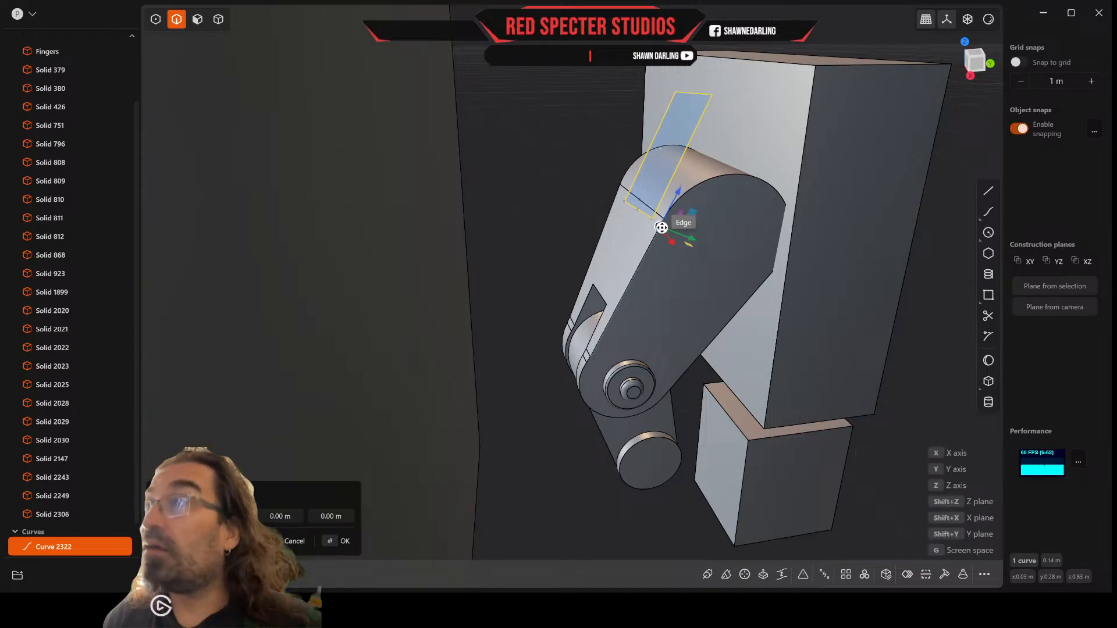
pyautogui.click(661, 228)
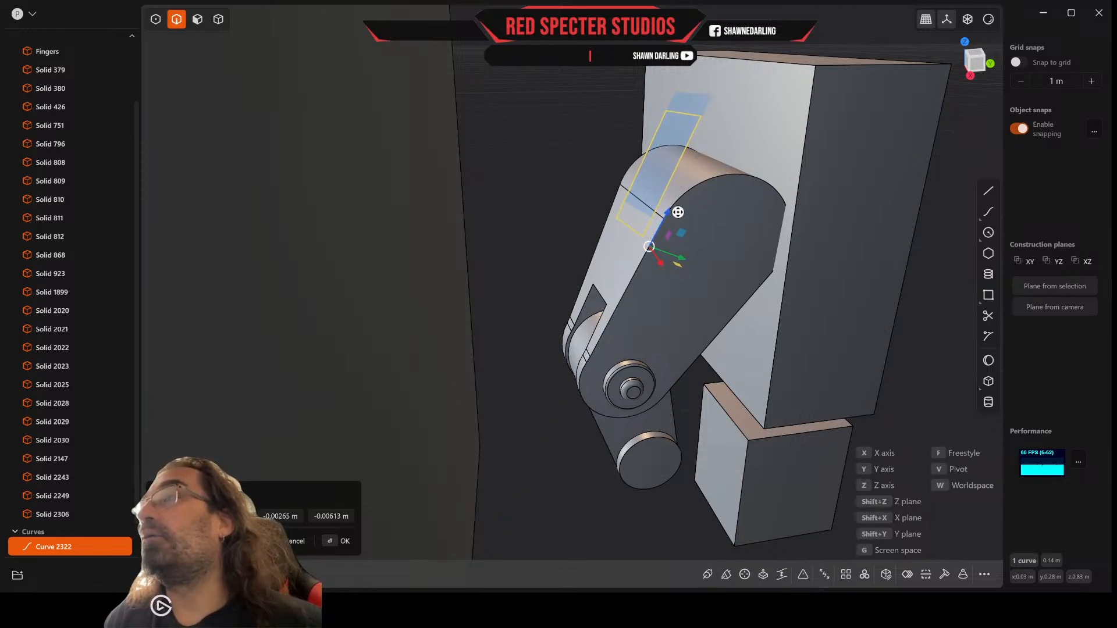
pyautogui.click(678, 213)
# Step: Extrude the rectangle region about 0.069 m through the upper thumb segment to cut a slot in its rounded end
pyautogui.click(198, 22)
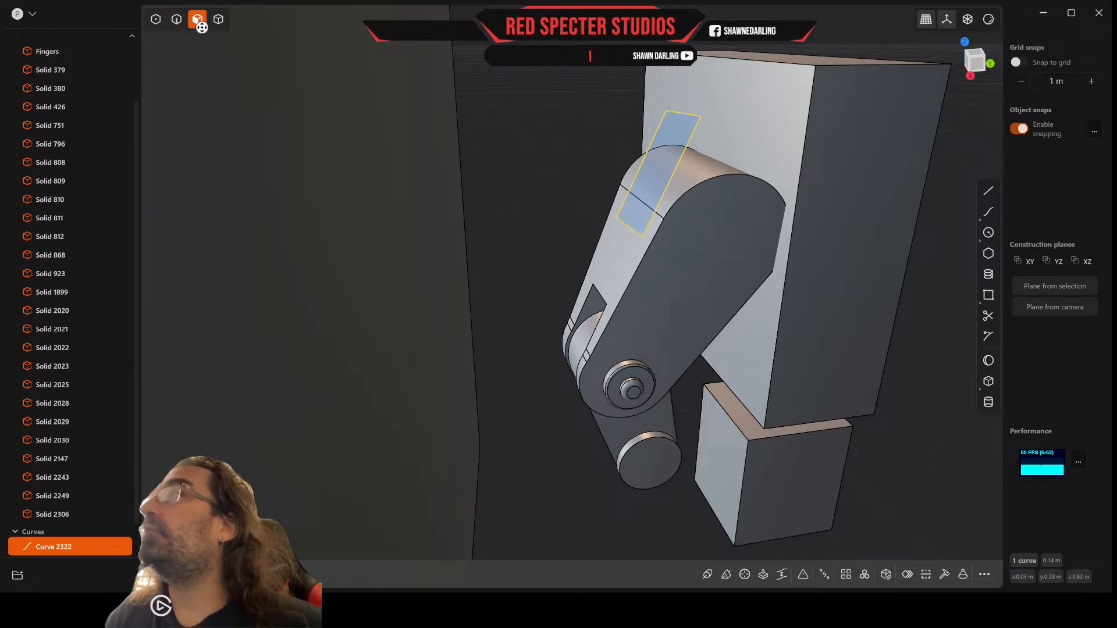
pyautogui.press('e')
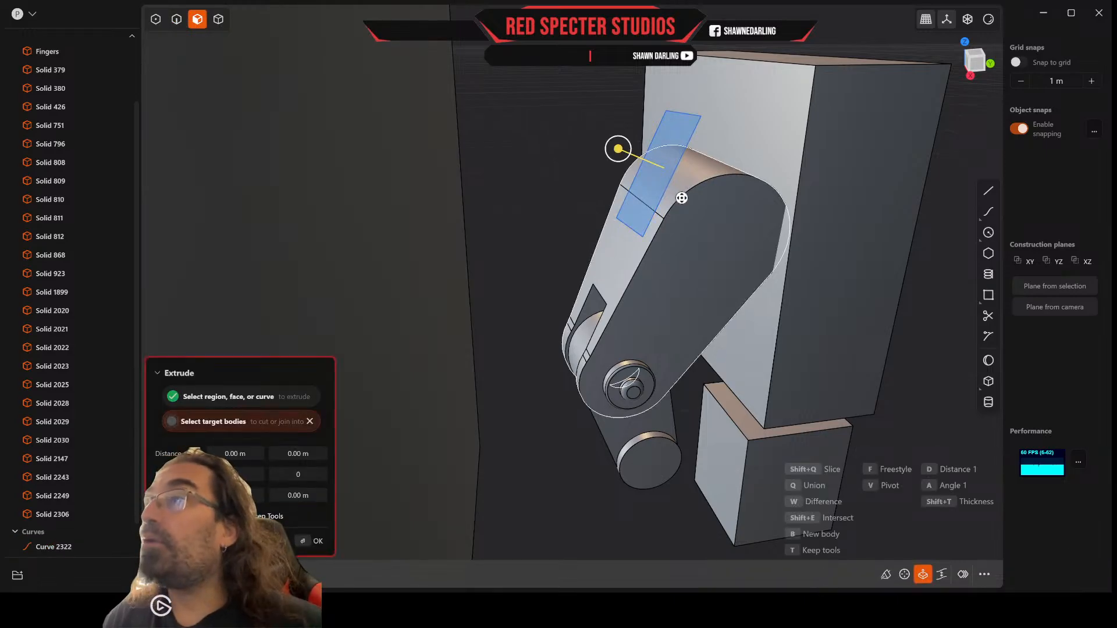
pyautogui.moveTo(618, 148); pyautogui.dragTo(783, 239)
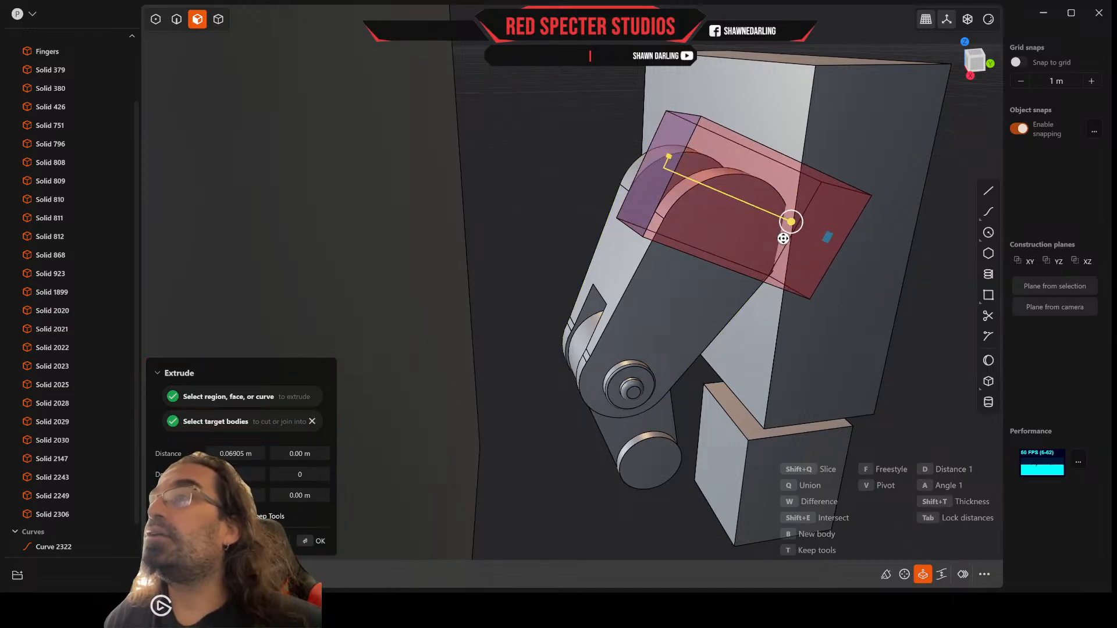
pyautogui.moveTo(783, 238); pyautogui.dragTo(698, 224, button='middle')
pyautogui.press('Return')
# Step: Hide the rectangle curve and inspect the slot cut in the thumb's rounded upper end
pyautogui.scroll(-1, 85, 500)
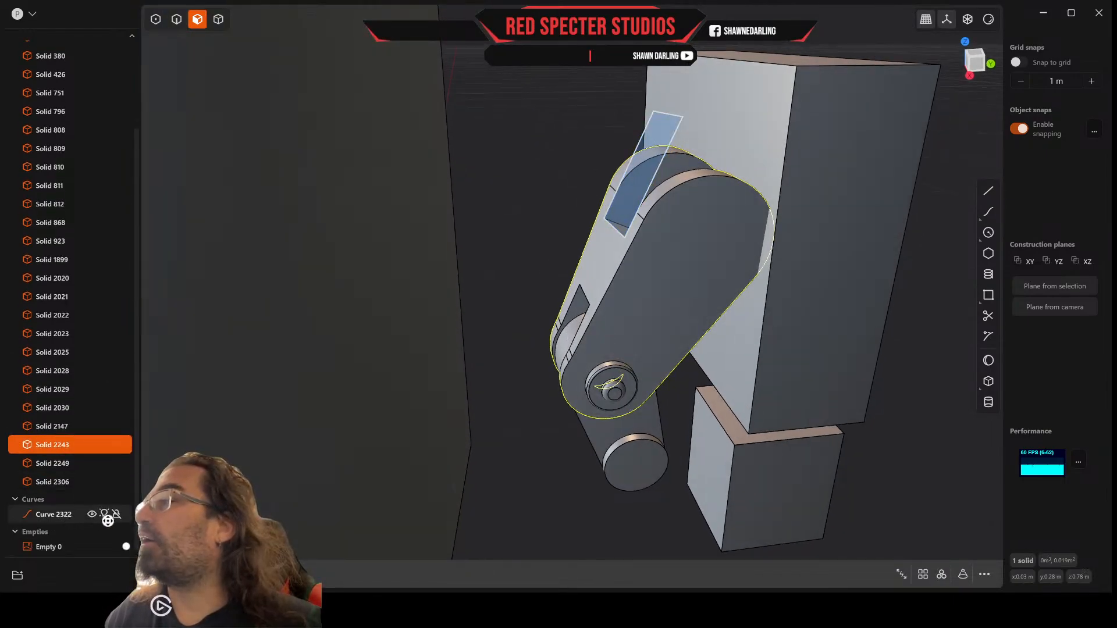
pyautogui.click(91, 514)
pyautogui.moveTo(570, 399); pyautogui.dragTo(546, 406, button='middle')
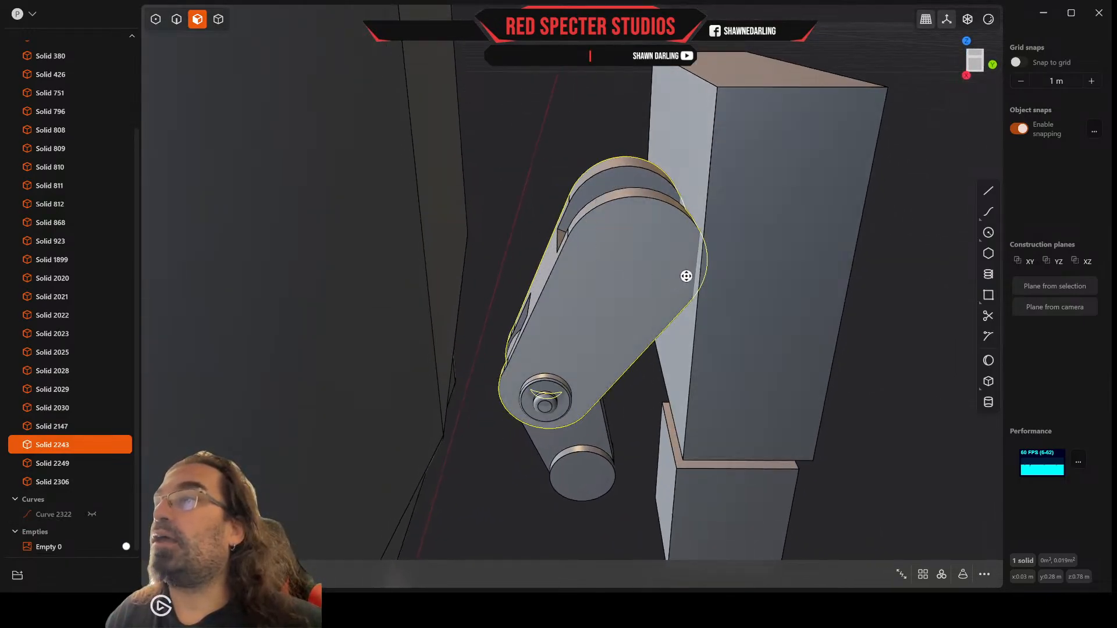
pyautogui.moveTo(691, 254); pyautogui.dragTo(655, 267, button='middle')
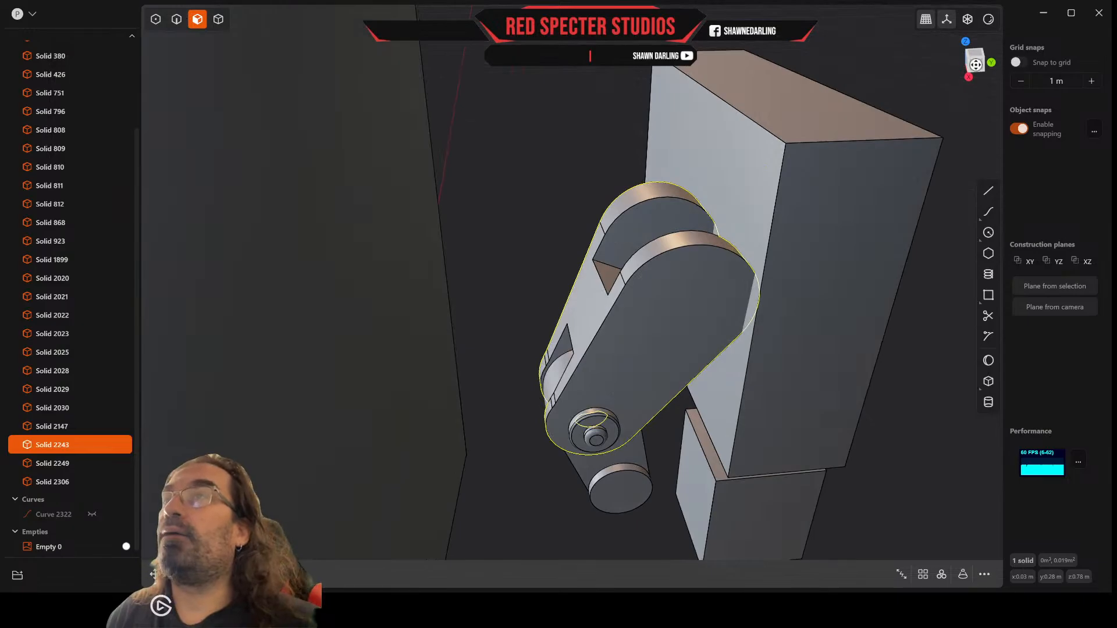
# Step: Start a center circle for the flat side of the upper thumb segment, working in a straight-on view of the side
pyautogui.click(976, 64)
pyautogui.scroll(3, 598, 186)
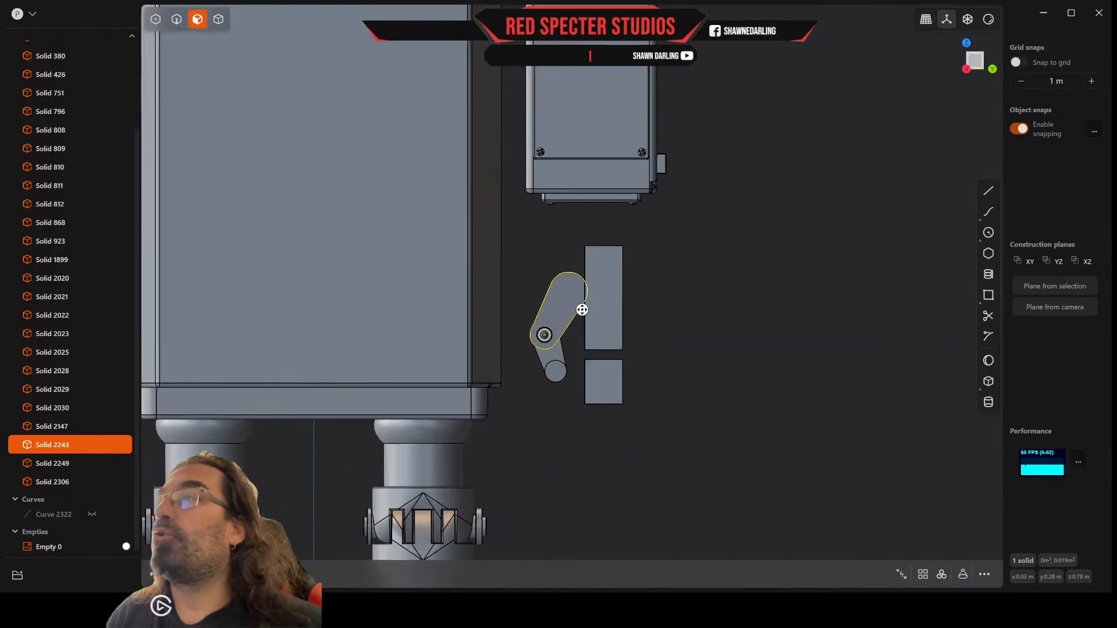
pyautogui.scroll(5, 582, 309)
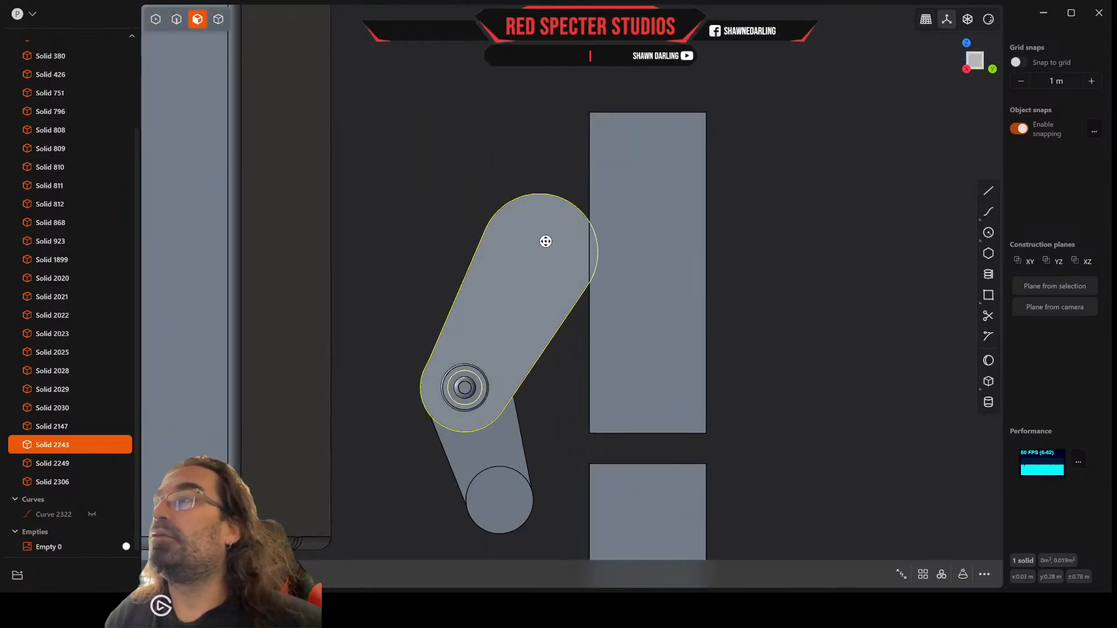
pyautogui.click(992, 233)
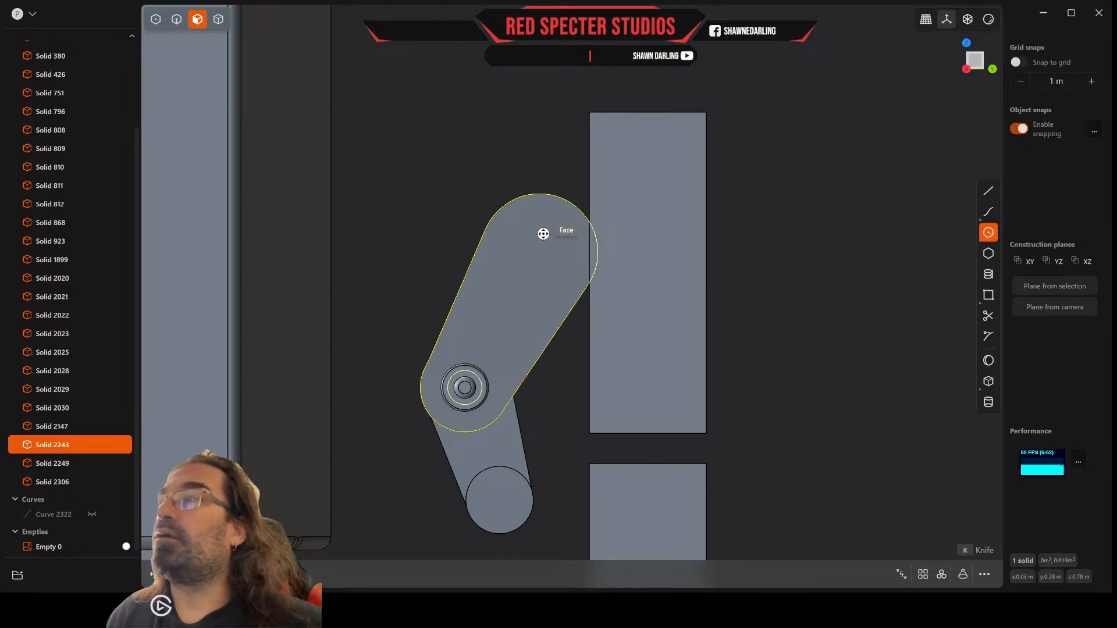
pyautogui.scroll(2, 541, 247)
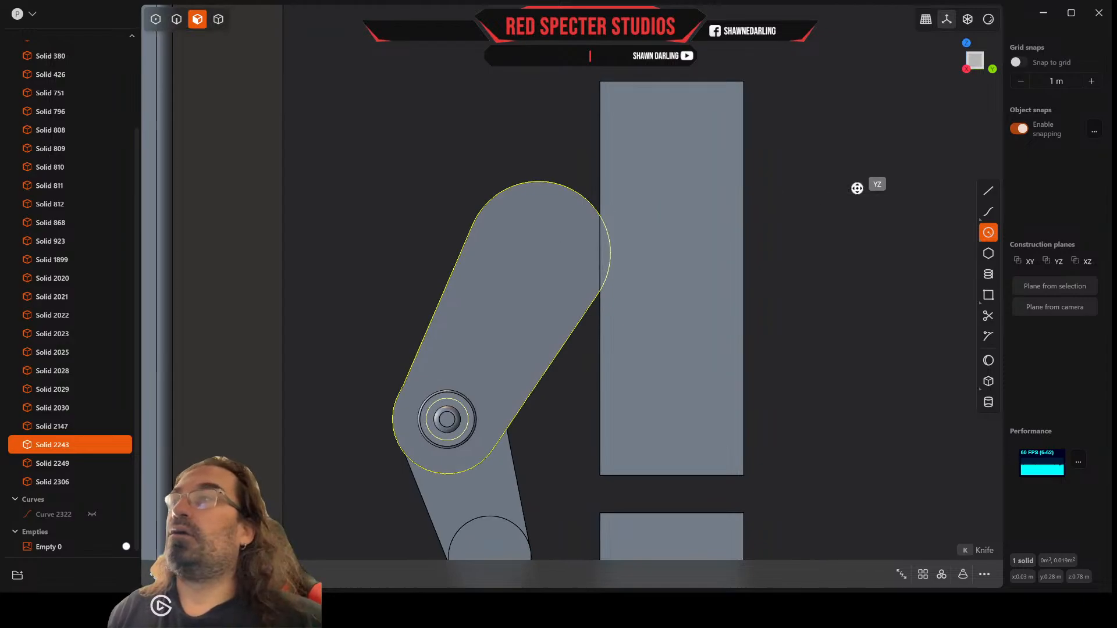
pyautogui.click(988, 190)
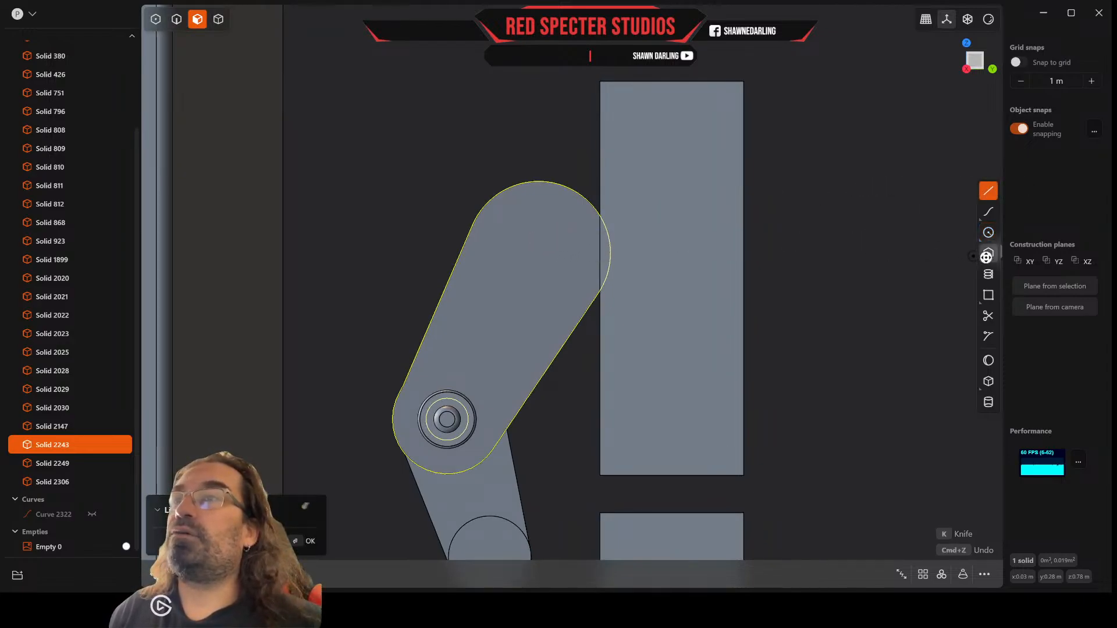
pyautogui.click(988, 234)
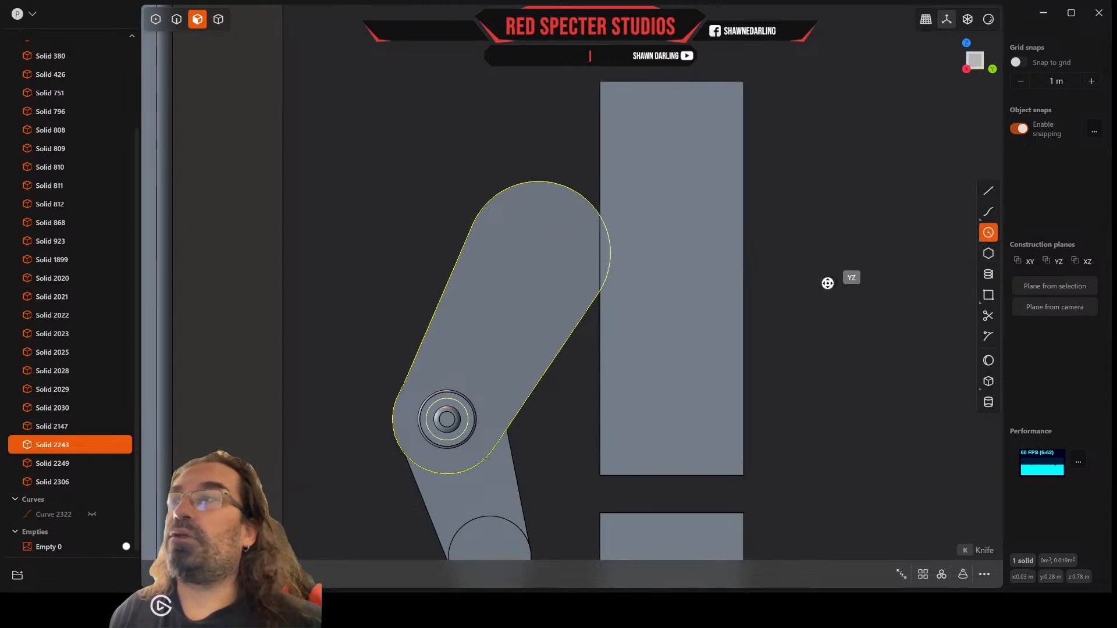
# Step: Examine the upper thumb segment's flat side from several angles to find a center for the circle
pyautogui.moveTo(801, 293); pyautogui.dragTo(853, 312, button='middle')
pyautogui.scroll(-10, 776, 320)
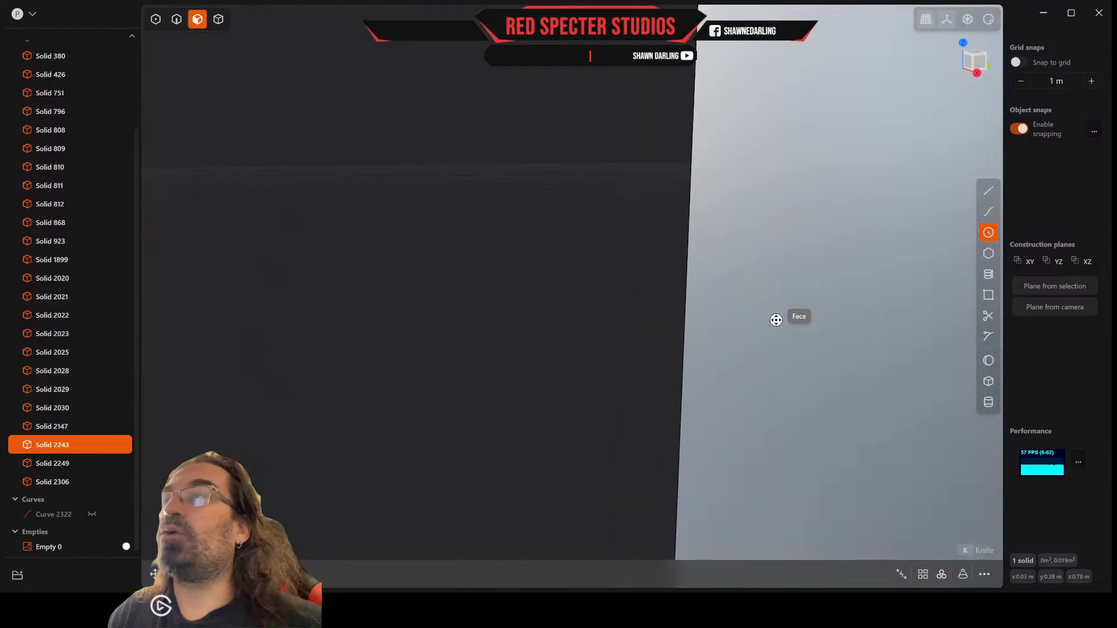
pyautogui.scroll(-6, 776, 320)
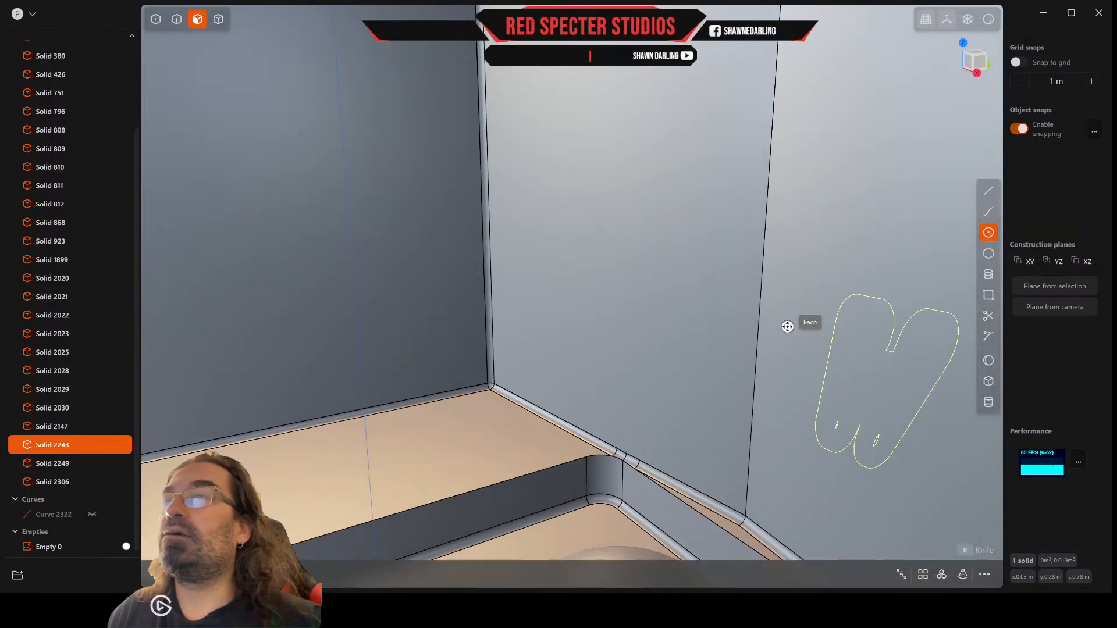
pyautogui.click(979, 61)
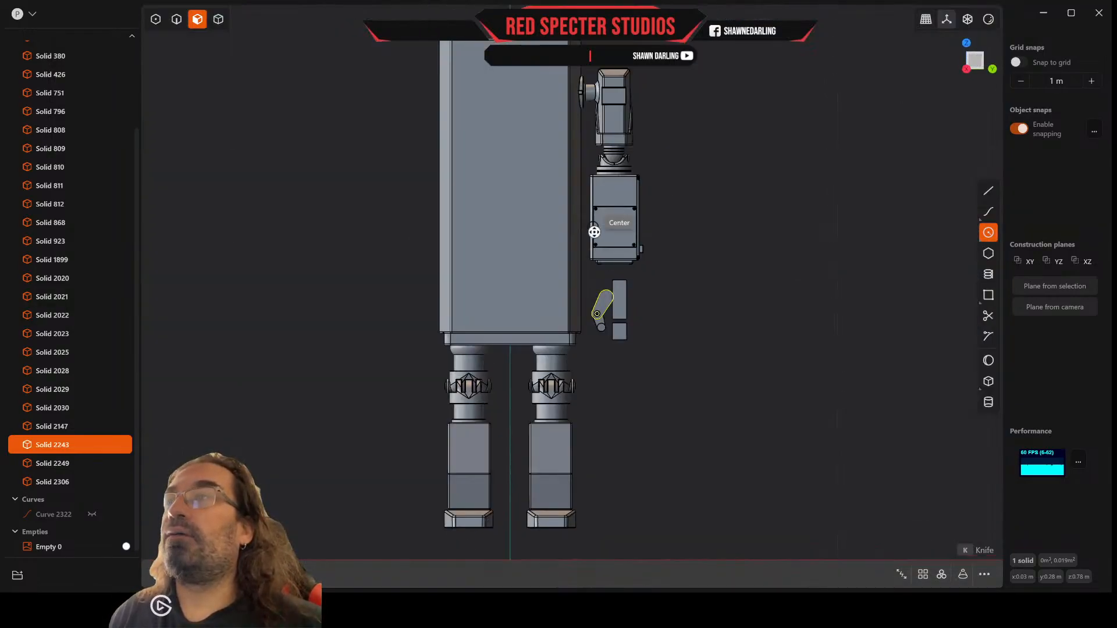
pyautogui.scroll(5, 616, 325)
pyautogui.scroll(2, 615, 328)
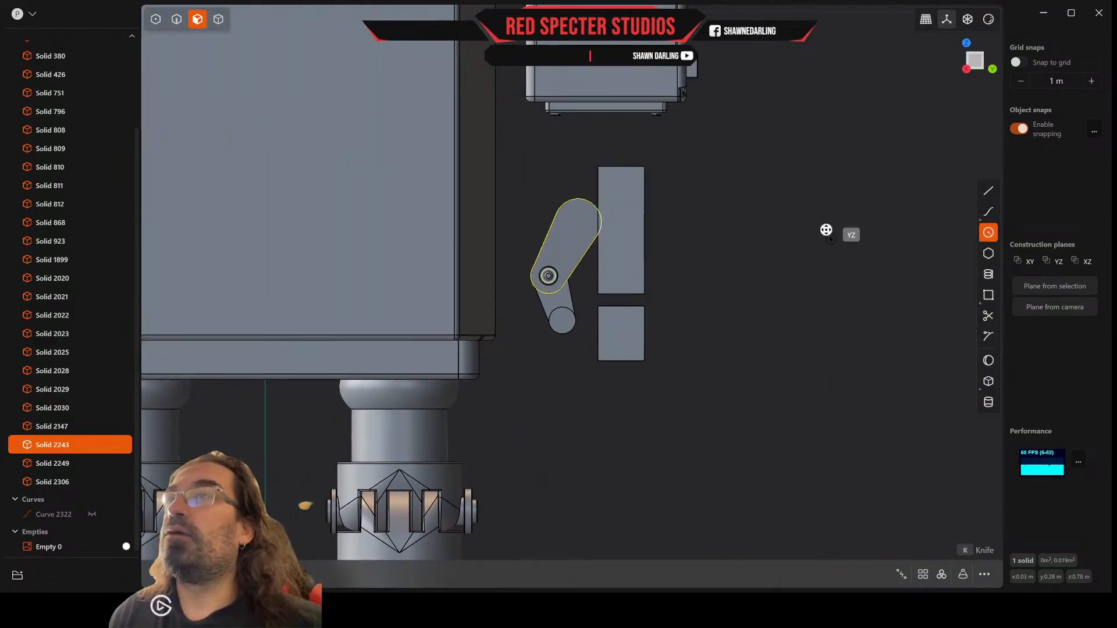
pyautogui.moveTo(802, 185); pyautogui.dragTo(623, 212, button='middle')
pyautogui.scroll(-4, 824, 209)
pyautogui.scroll(-3, 823, 209)
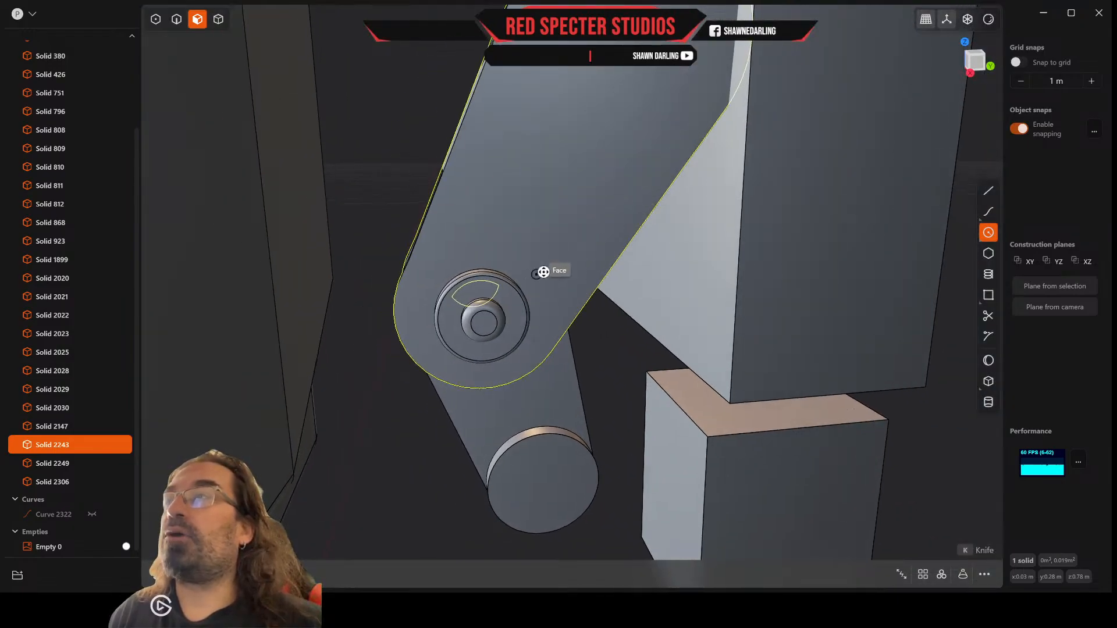
pyautogui.scroll(-2, 549, 263)
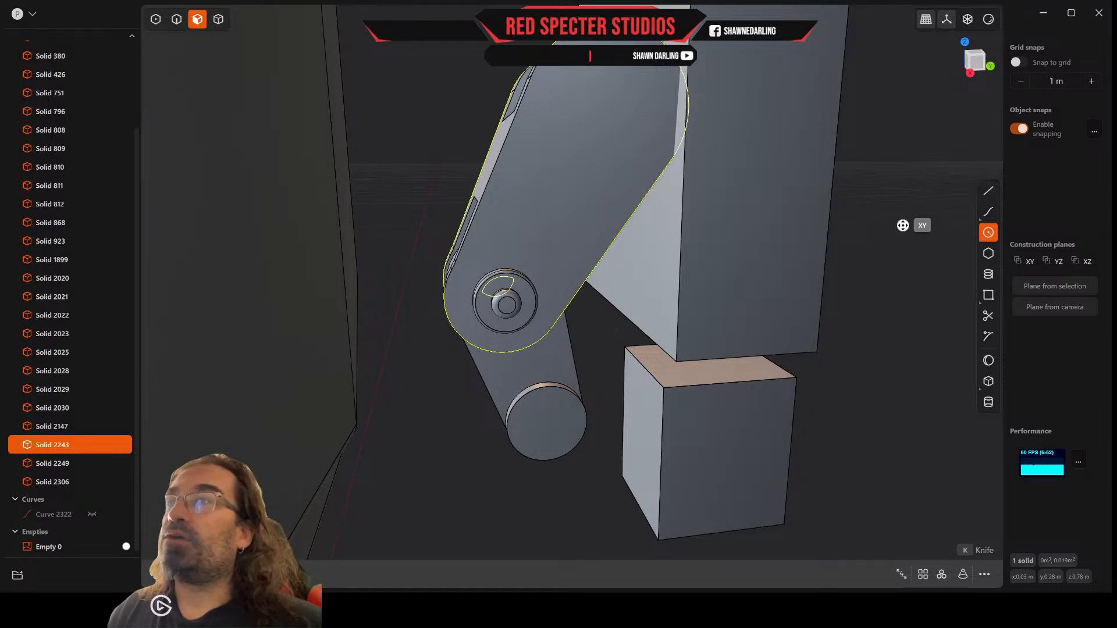
pyautogui.click(978, 61)
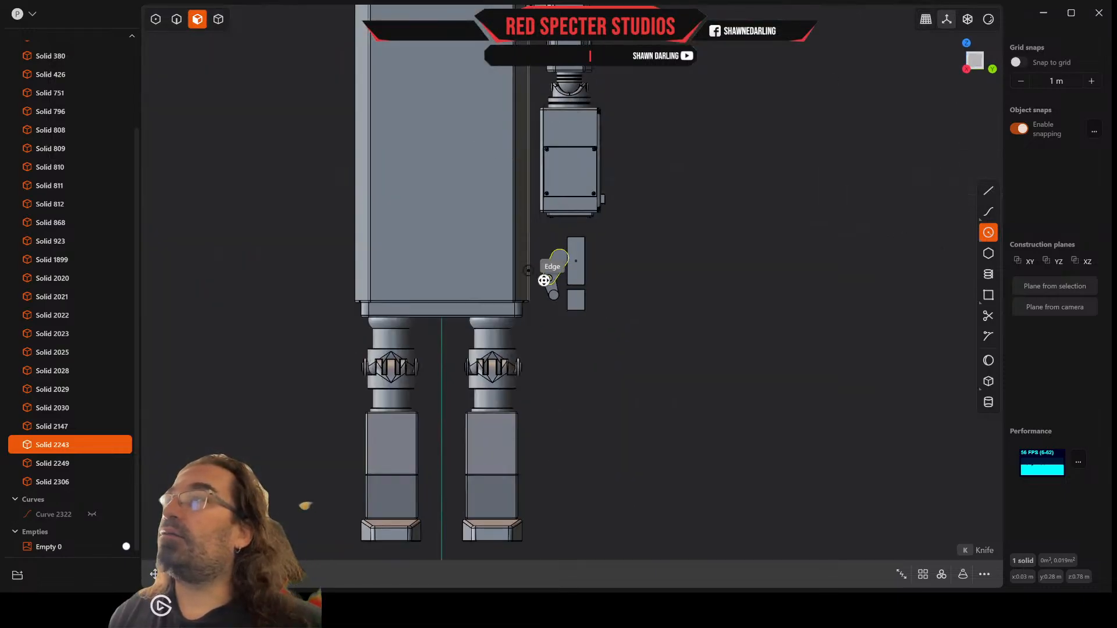
pyautogui.scroll(6, 550, 259)
pyautogui.scroll(2, 551, 258)
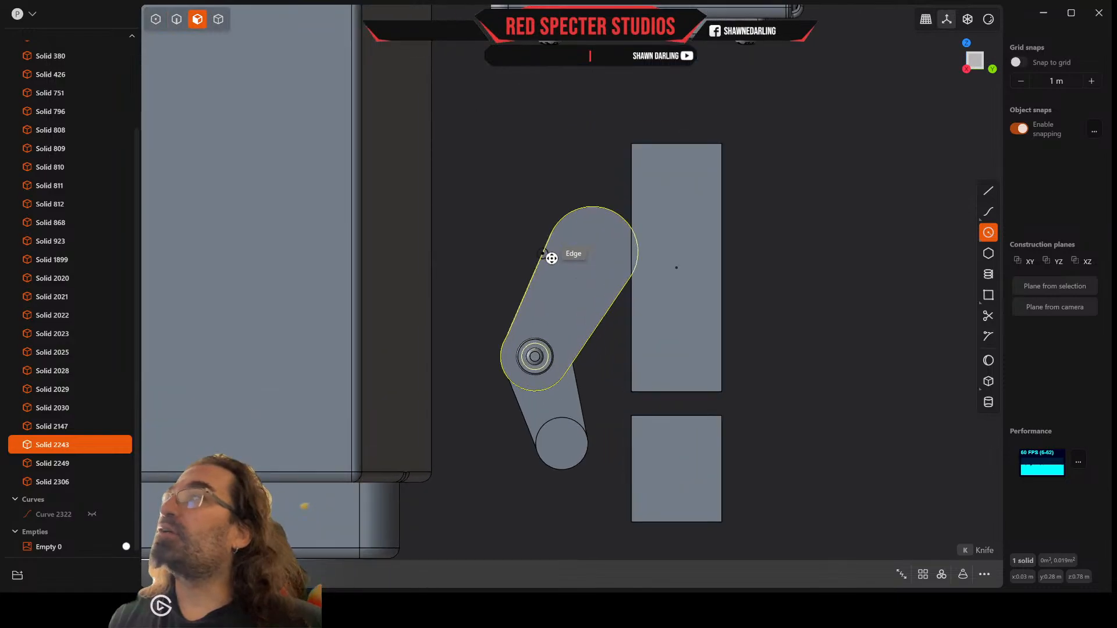
pyautogui.press('2')
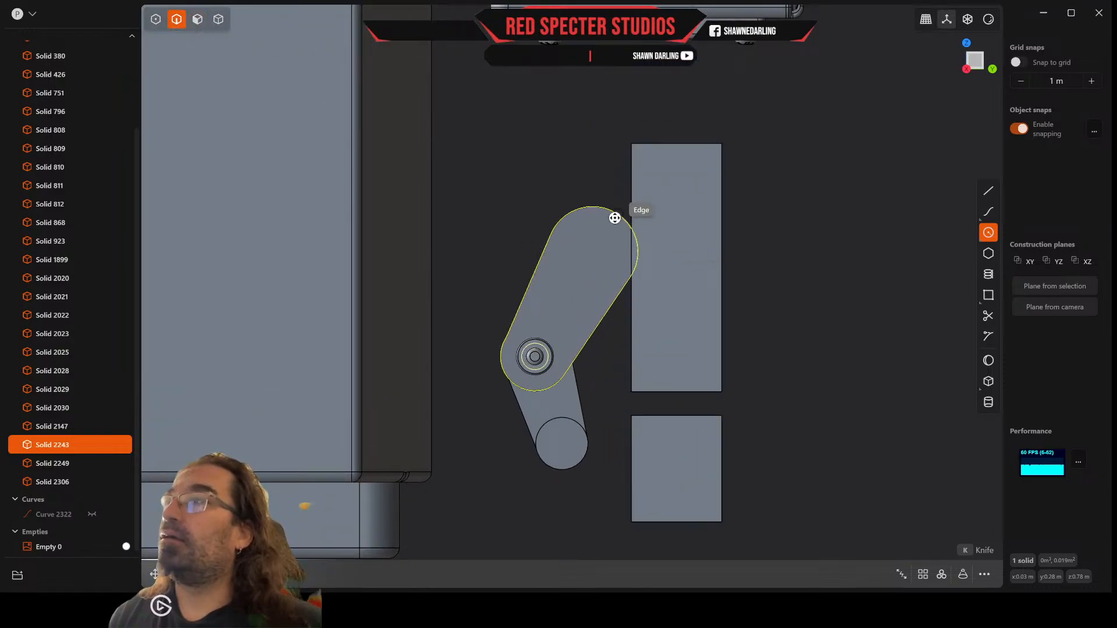
pyautogui.click(614, 177)
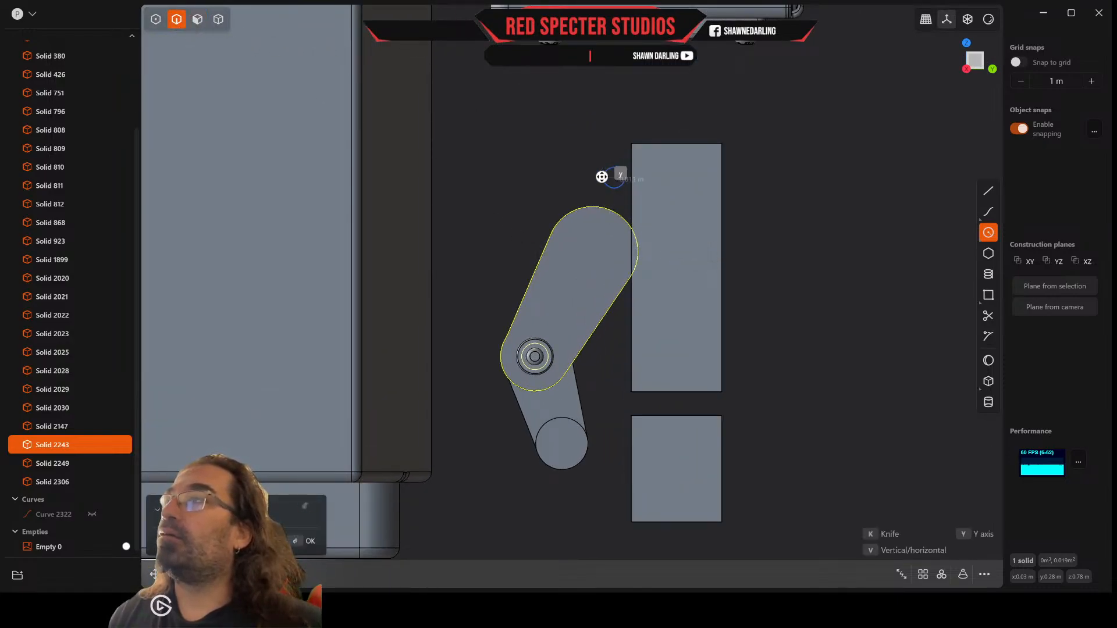
pyautogui.click(605, 179)
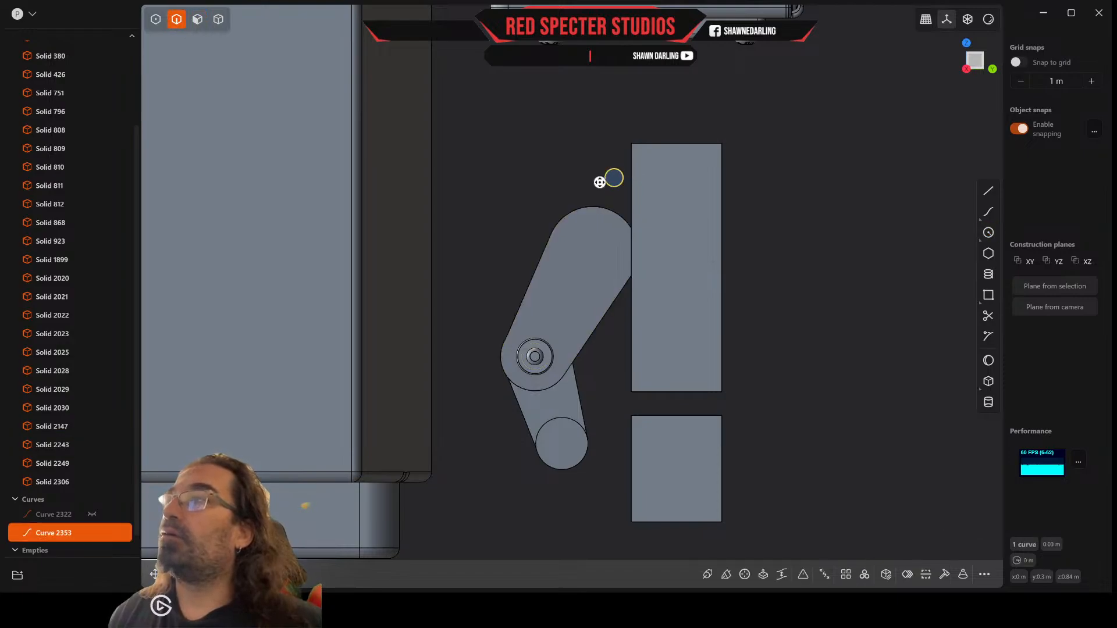
# Step: Offset the two arc edges of the upper thumb segment's rounded end inward onto its flat side face
pyautogui.click(613, 206)
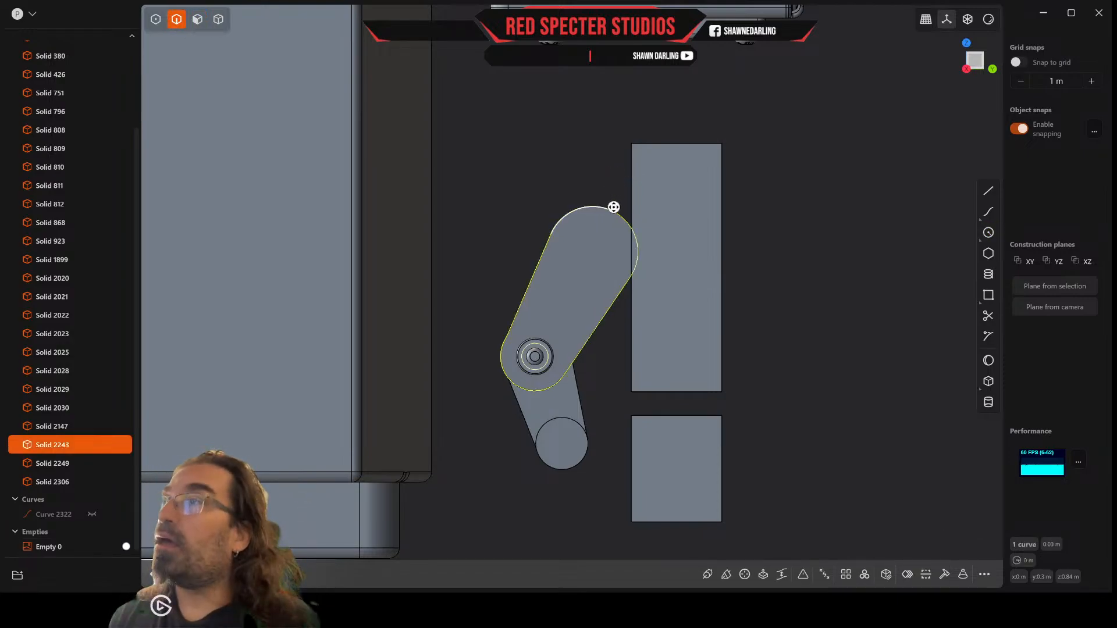
pyautogui.click(613, 210)
pyautogui.press('f')
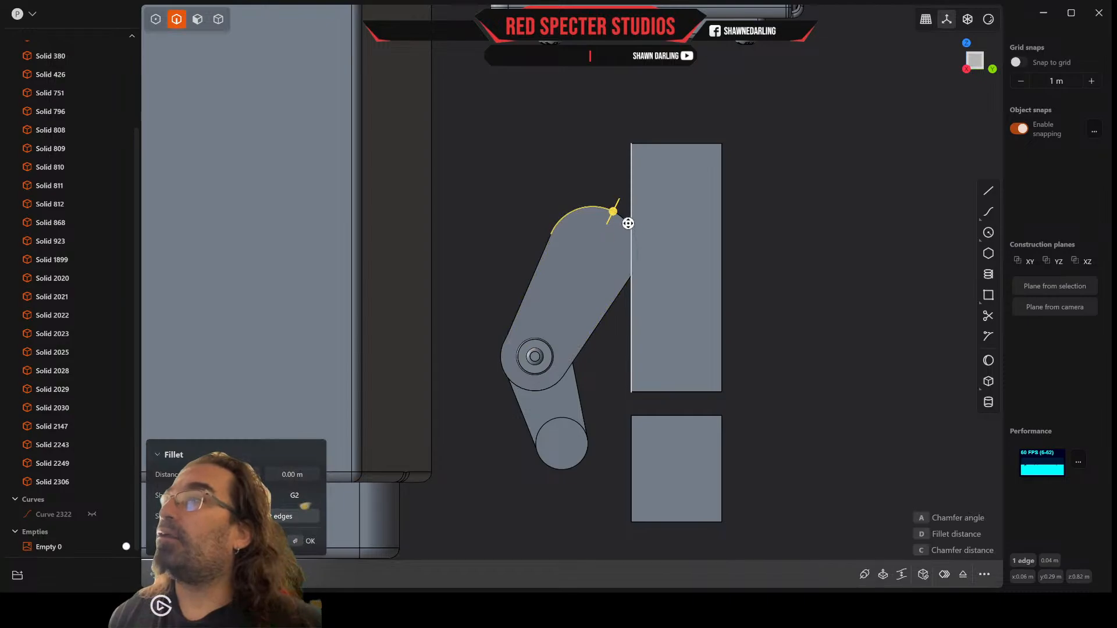
pyautogui.scroll(4, 624, 224)
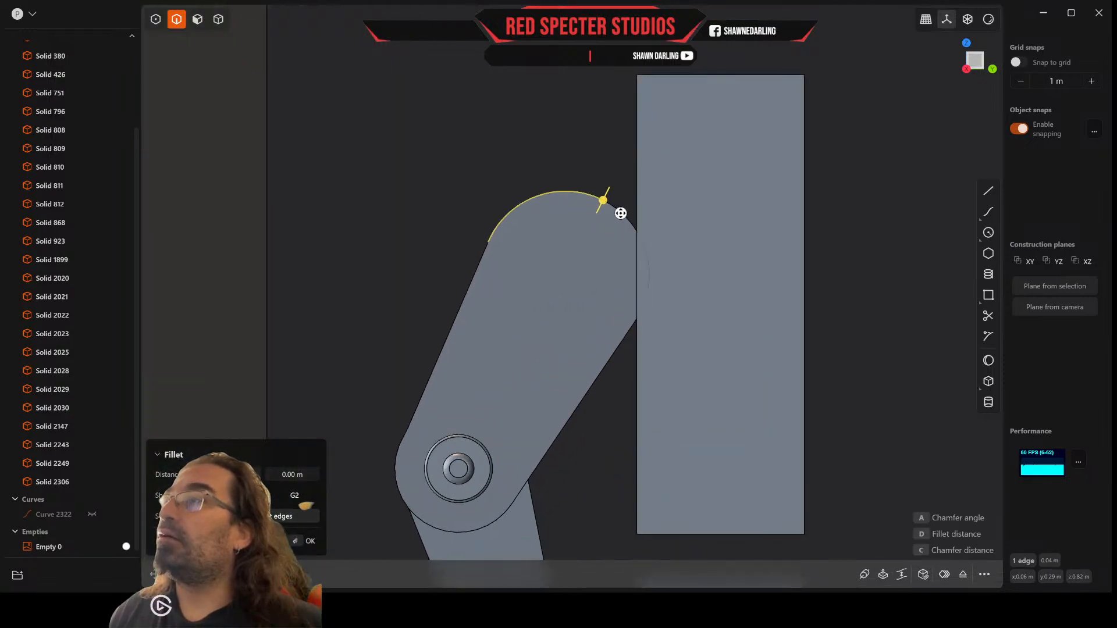
pyautogui.click(621, 213)
pyautogui.press('o')
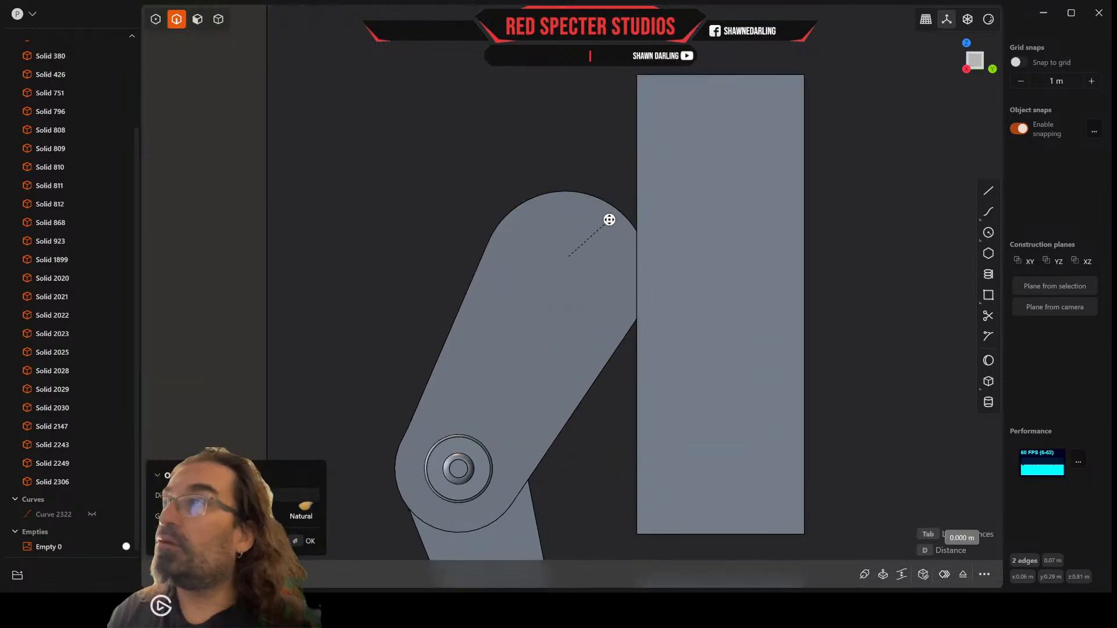
pyautogui.moveTo(582, 229); pyautogui.dragTo(634, 169)
pyautogui.press('Return')
pyautogui.moveTo(609, 172); pyautogui.dragTo(568, 248, button='middle')
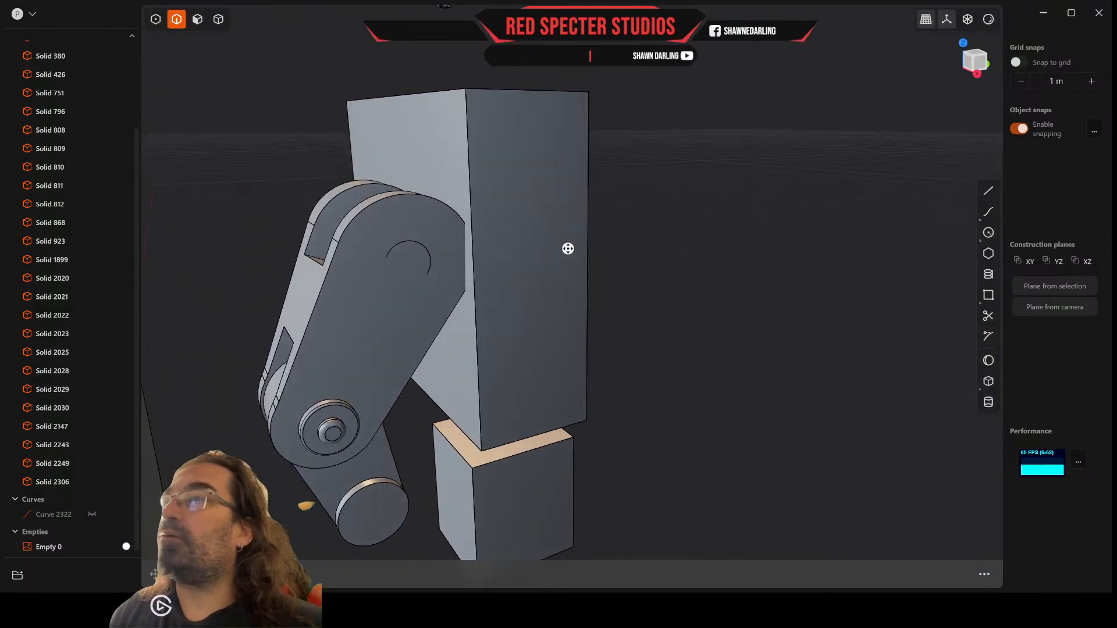
# Step: Draw a line about 0.06 m long from the middle of the offset arc to the center of the joint pin
pyautogui.click(992, 233)
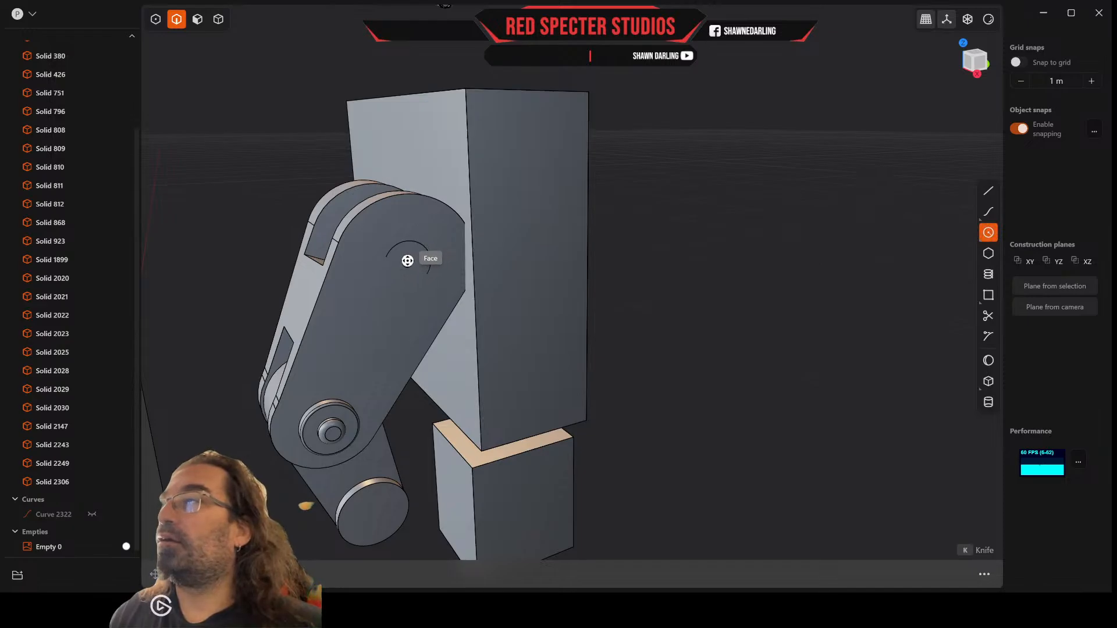
pyautogui.click(983, 65)
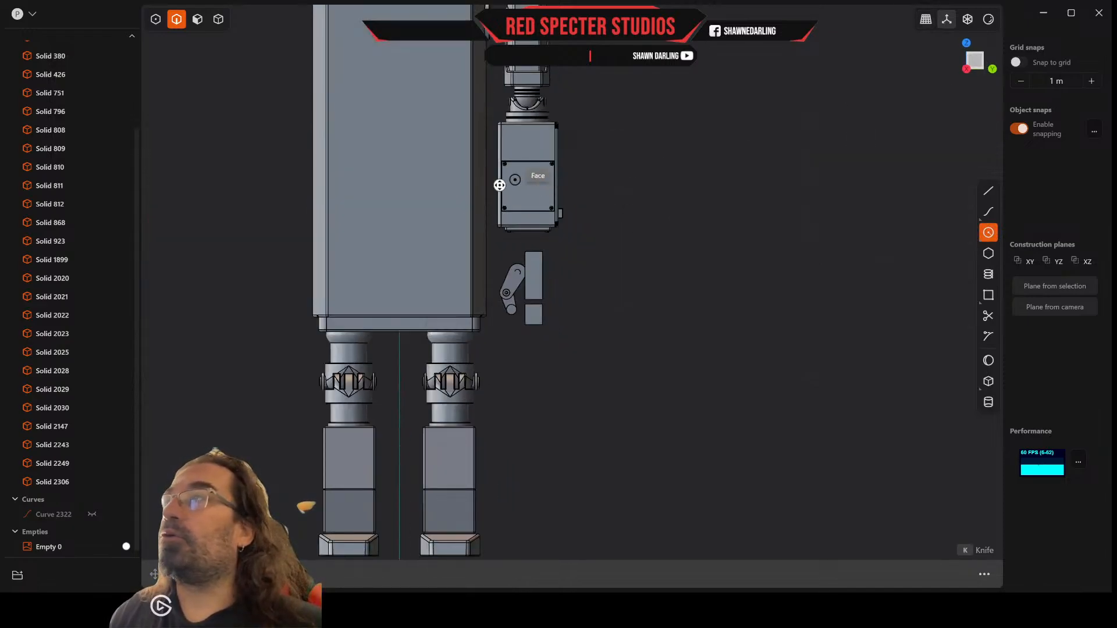
pyautogui.scroll(3, 497, 288)
pyautogui.scroll(5, 505, 293)
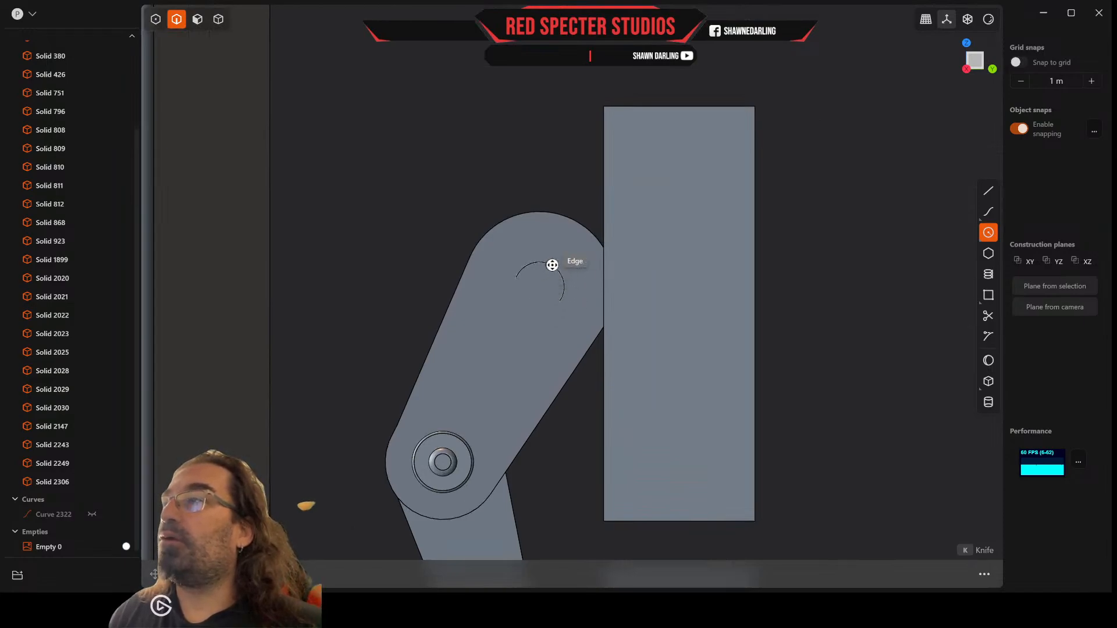
pyautogui.click(989, 191)
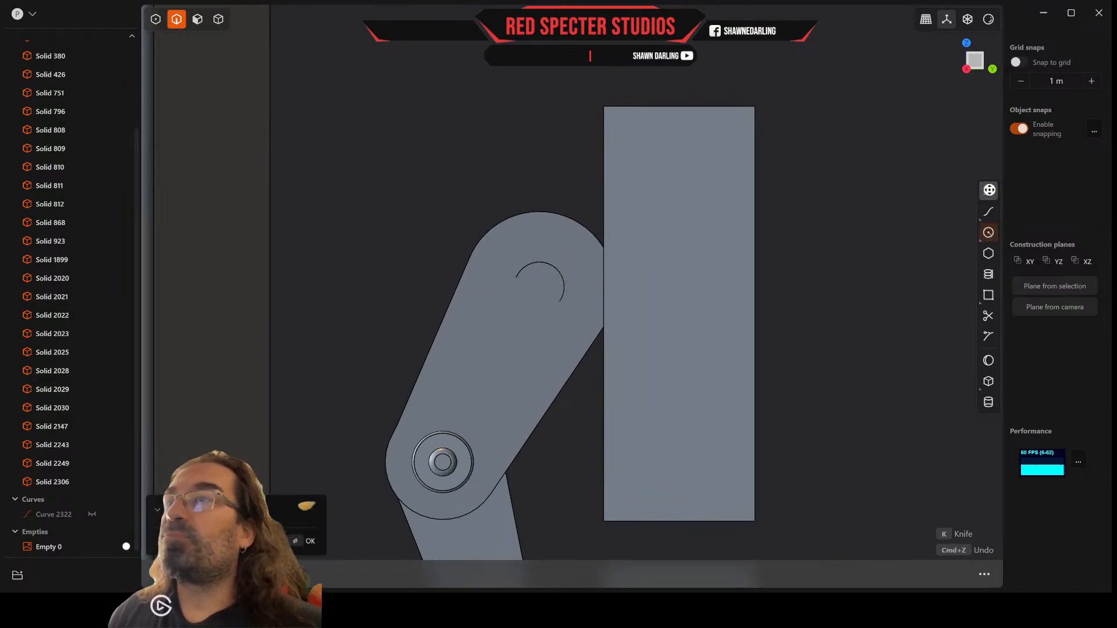
pyautogui.scroll(3, 588, 295)
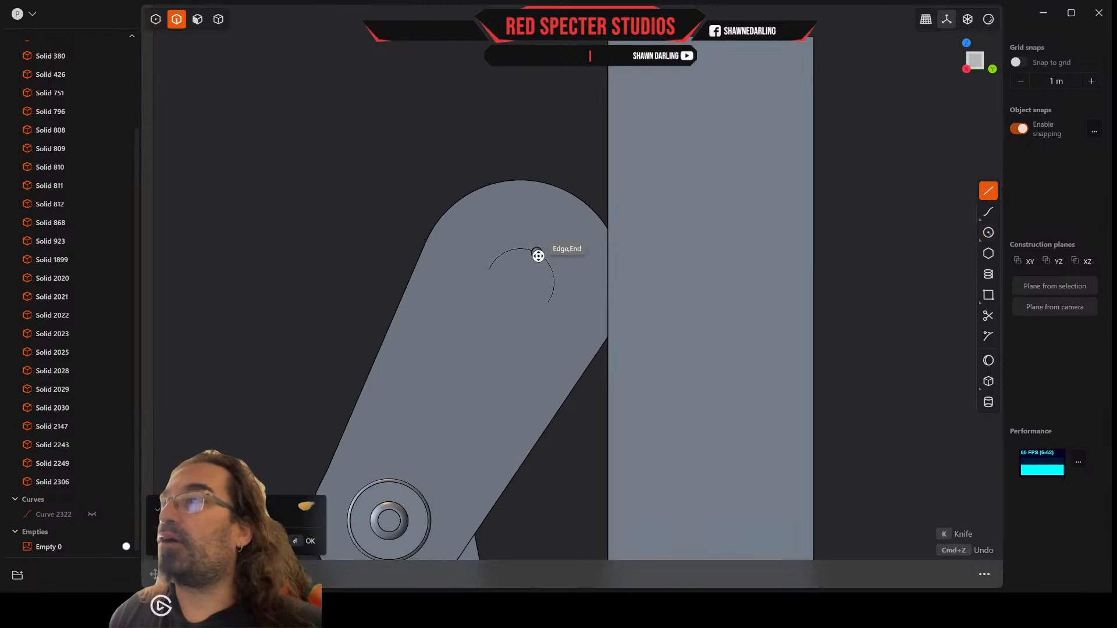
pyautogui.click(535, 254)
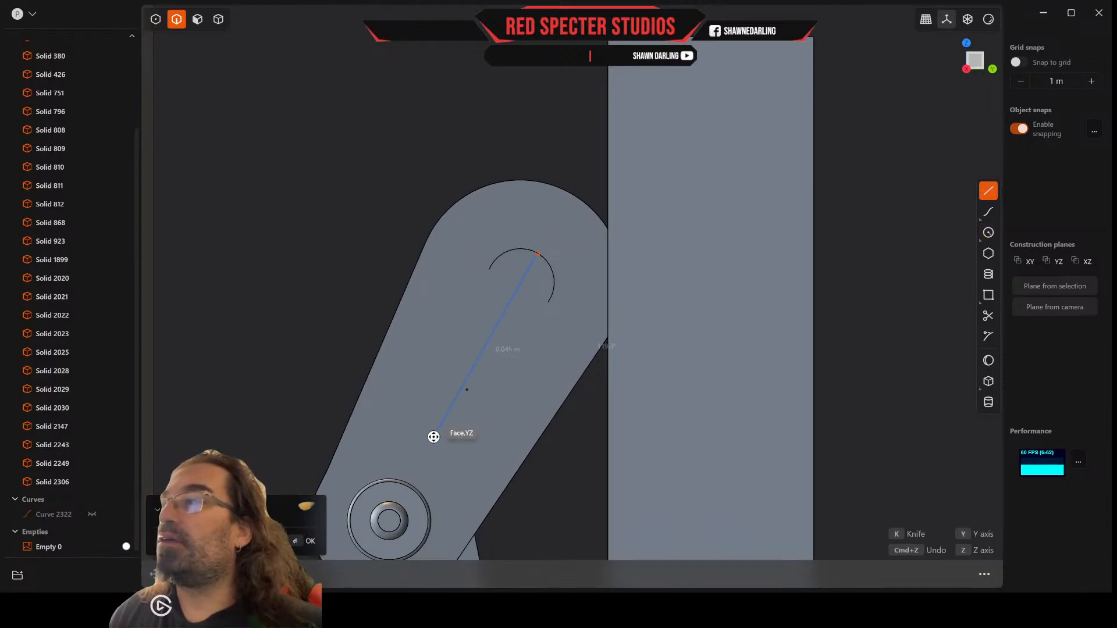
pyautogui.click(388, 521)
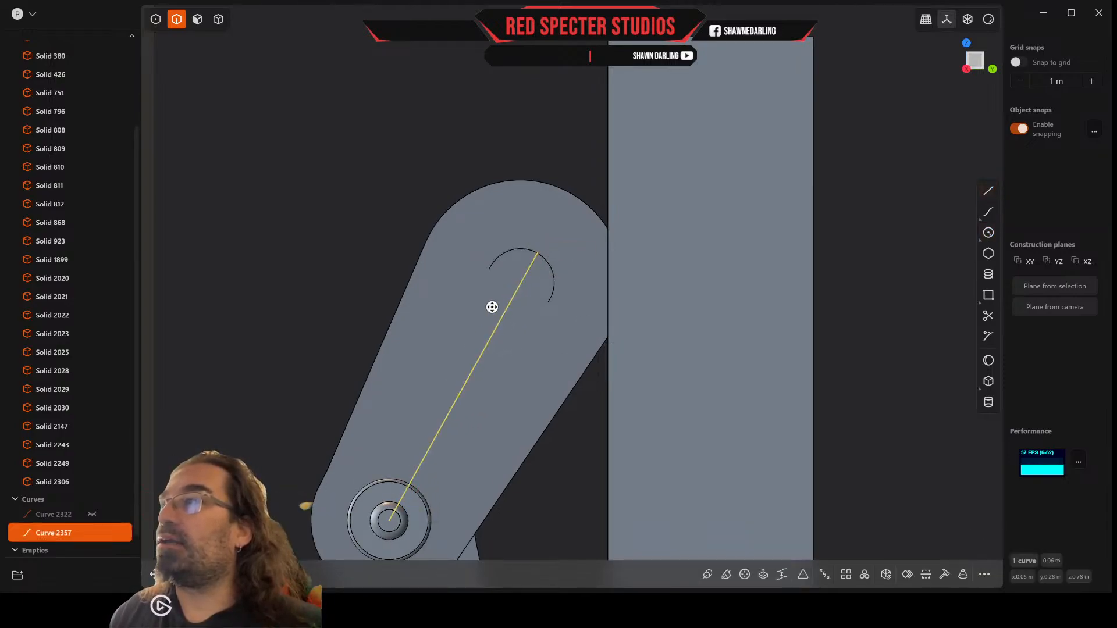
# Step: Draw a line about 0.014 m long joining the two ends of the offset arc
pyautogui.scroll(2, 759, 277)
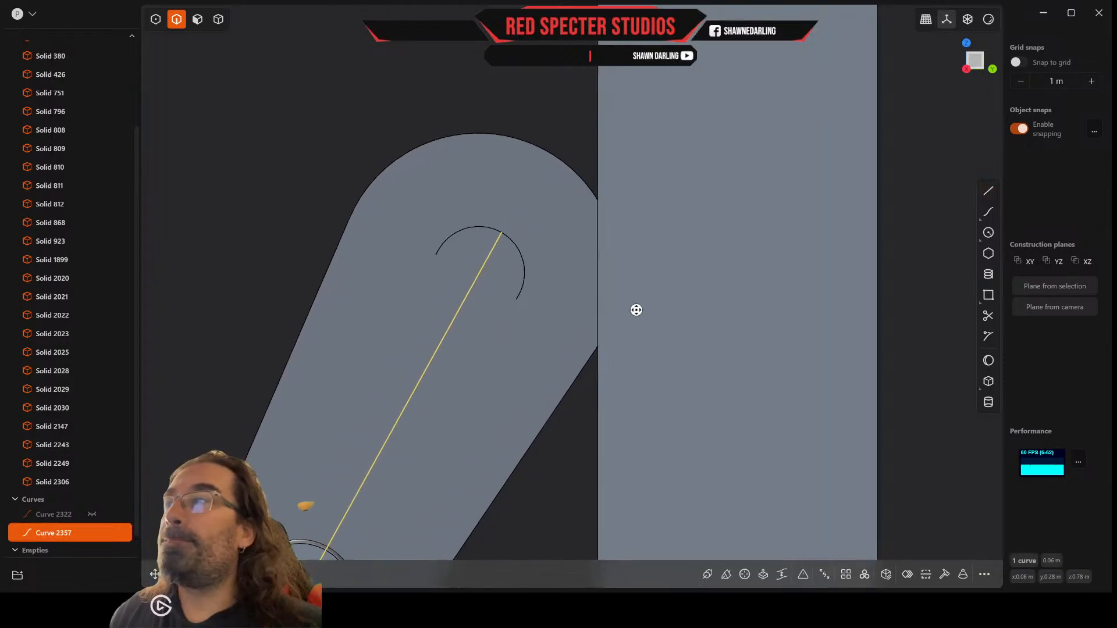
pyautogui.click(988, 193)
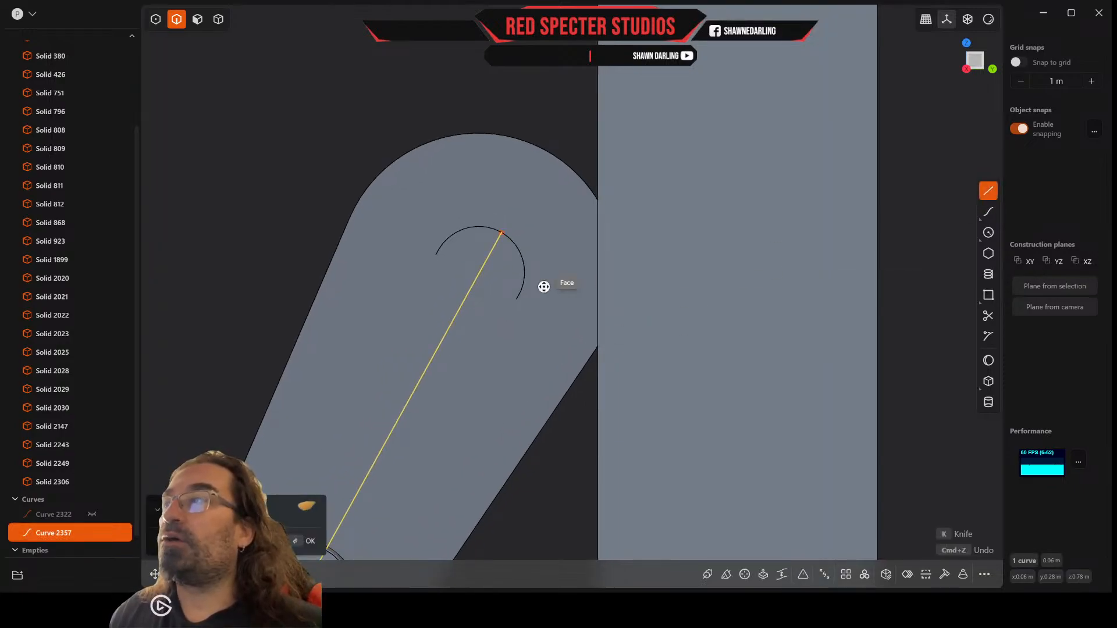
pyautogui.click(518, 300)
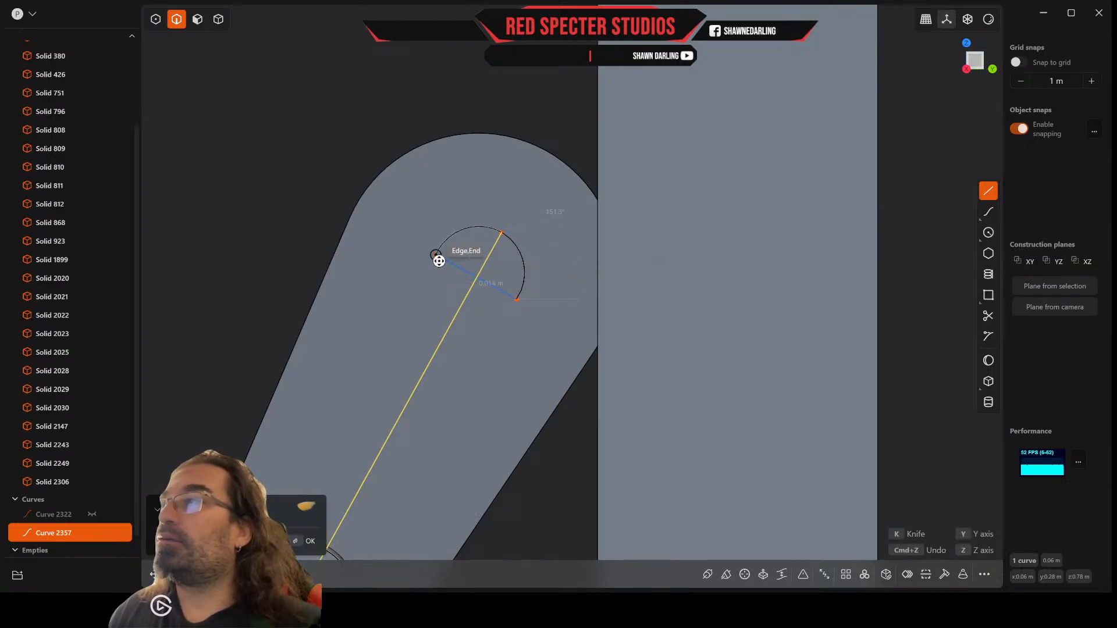
pyautogui.click(438, 260)
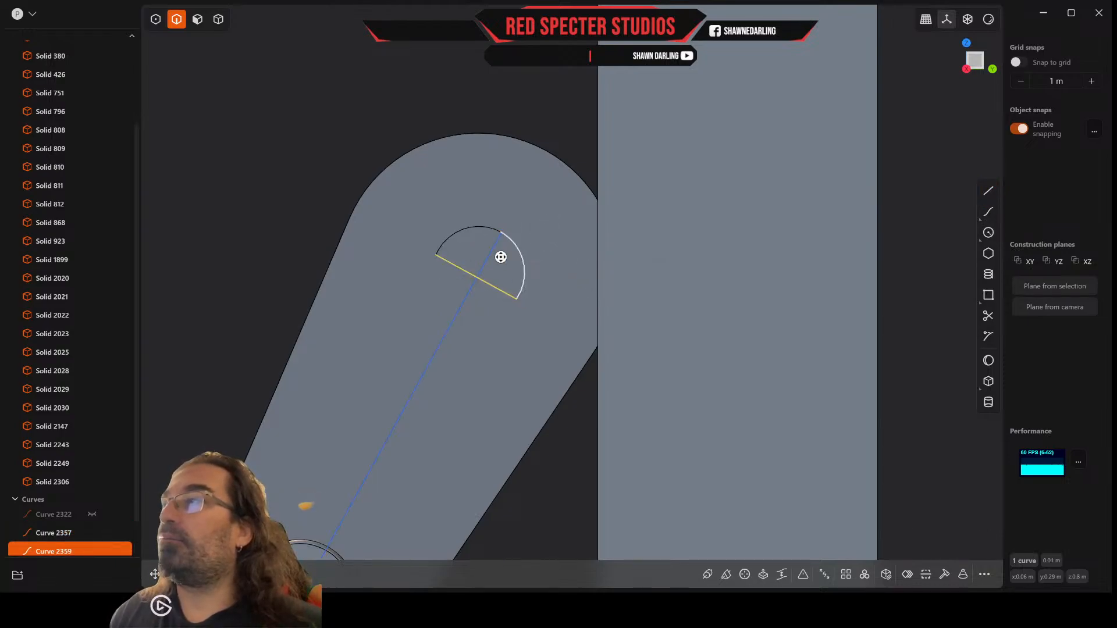
# Step: Draw a center circle about 0.011 m in diameter at the midpoint of the line joining the arc ends
pyautogui.click(995, 235)
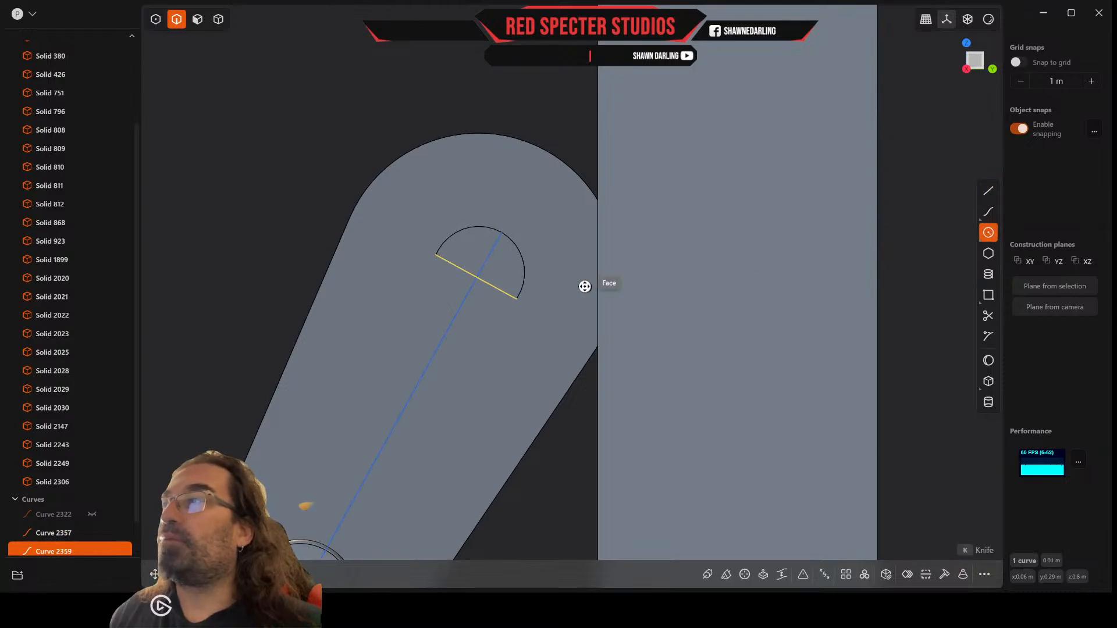
pyautogui.click(478, 281)
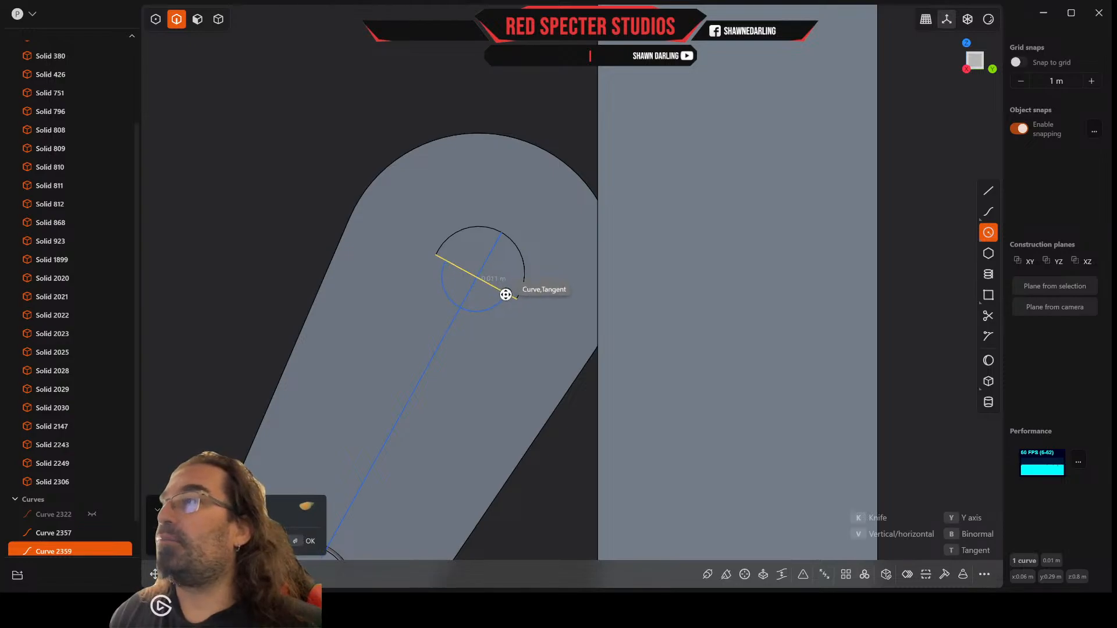
pyautogui.click(509, 296)
# Step: Move the circle along the X axis from the outer side face into the slot between the thumb's two prongs
pyautogui.scroll(-5, 509, 296)
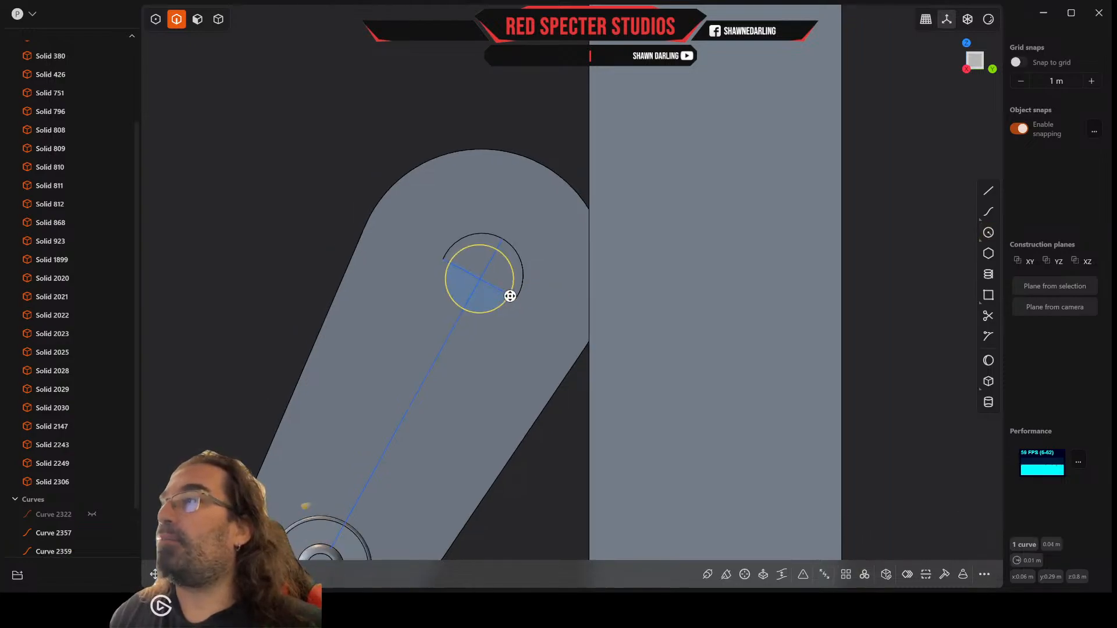
pyautogui.moveTo(509, 295); pyautogui.dragTo(592, 349, button='middle')
pyautogui.scroll(-7, 655, 337)
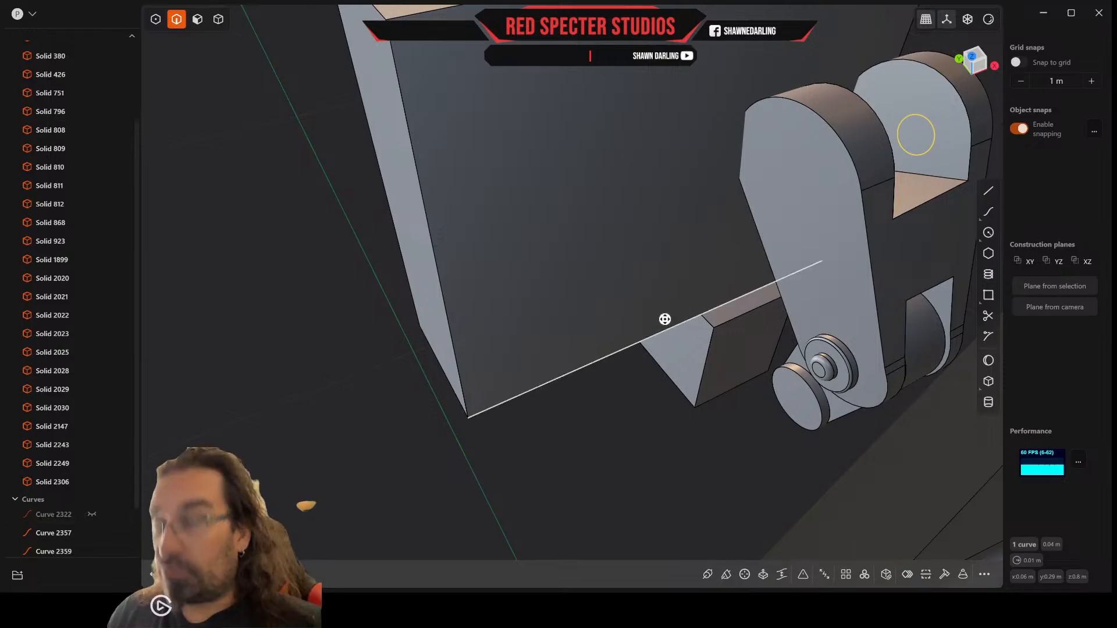
pyautogui.press('g')
pyautogui.moveTo(951, 121); pyautogui.dragTo(920, 136)
pyautogui.moveTo(920, 136); pyautogui.dragTo(561, 207, button='middle')
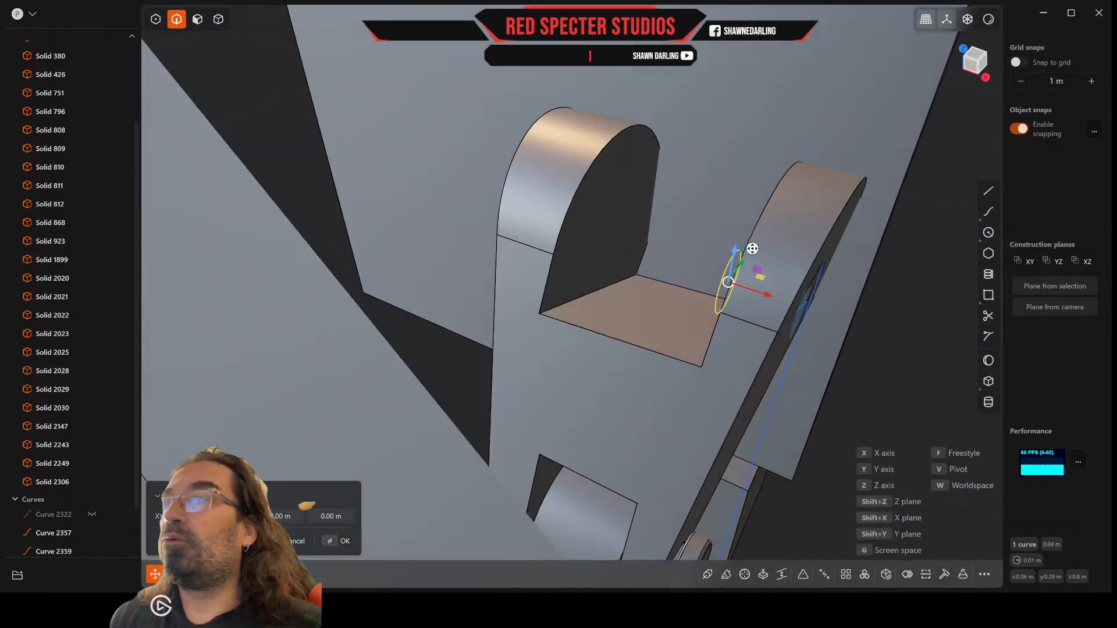
pyautogui.moveTo(752, 249); pyautogui.dragTo(841, 263, button='middle')
pyautogui.scroll(3, 683, 266)
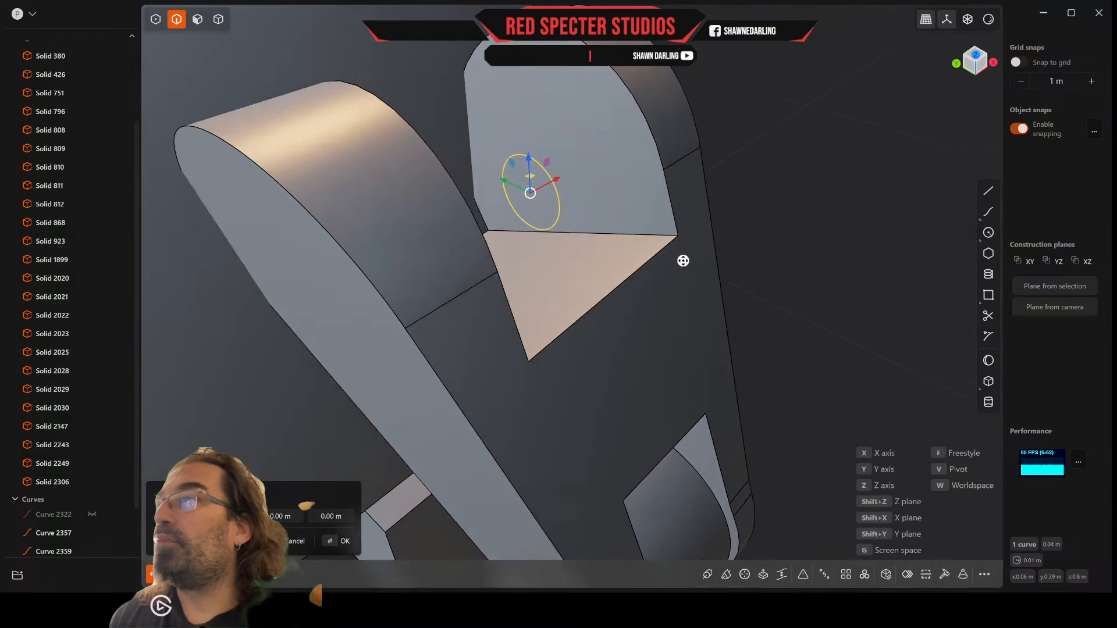
# Step: Enlarge the circle uniformly and move it along the X axis out of the slot, past the thumb's outer side face
pyautogui.moveTo(683, 260); pyautogui.dragTo(655, 235, button='middle')
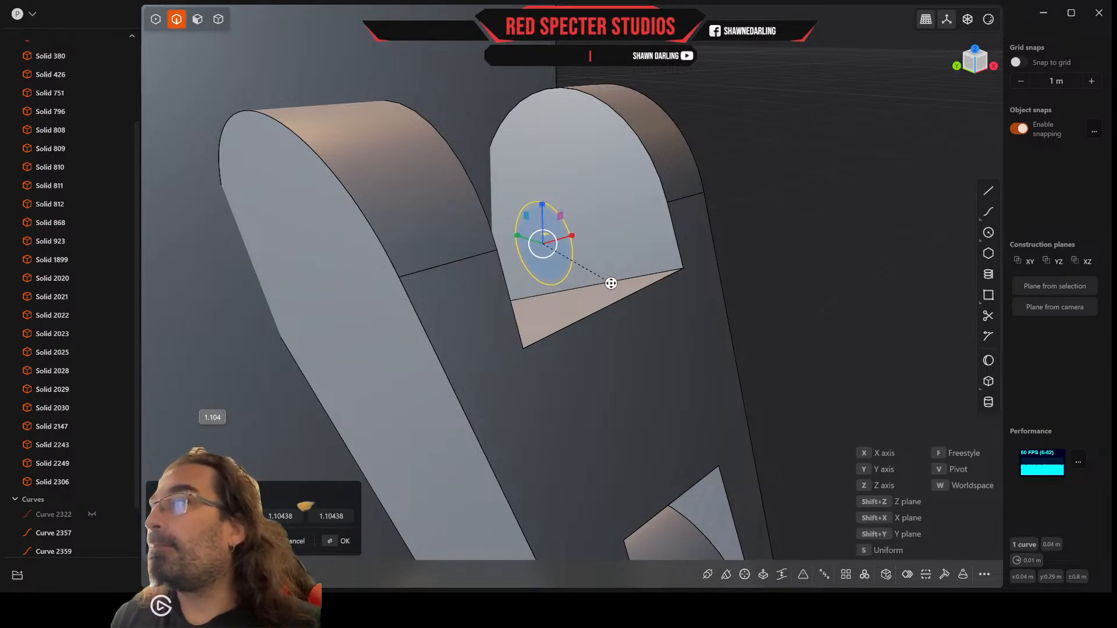
pyautogui.moveTo(616, 293); pyautogui.dragTo(500, 309, button='middle')
pyautogui.press('g')
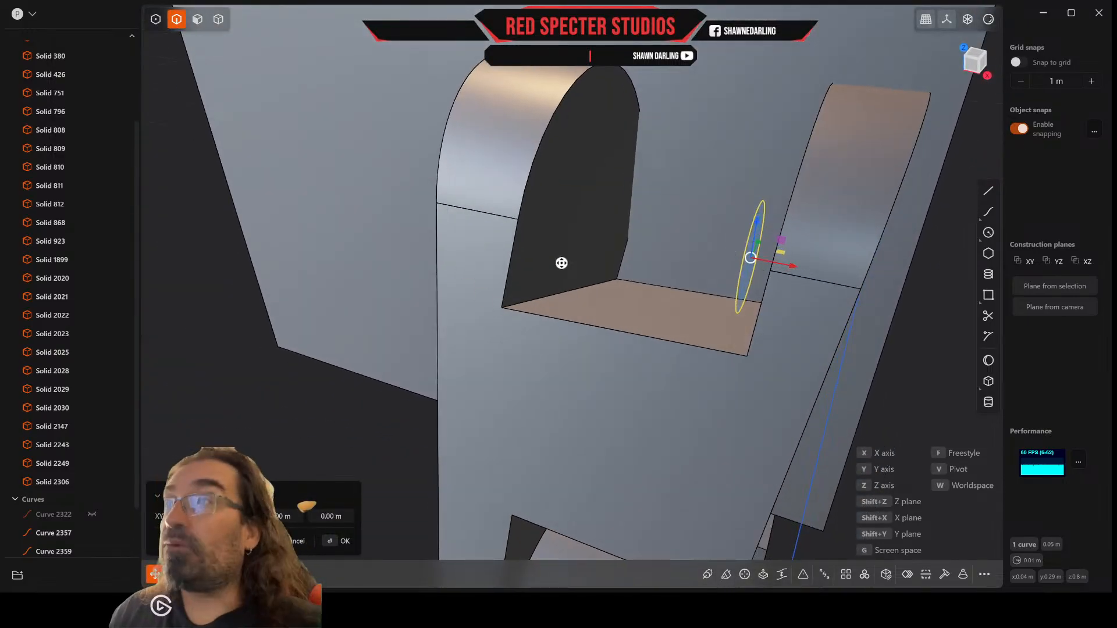
pyautogui.moveTo(792, 269); pyautogui.dragTo(986, 298)
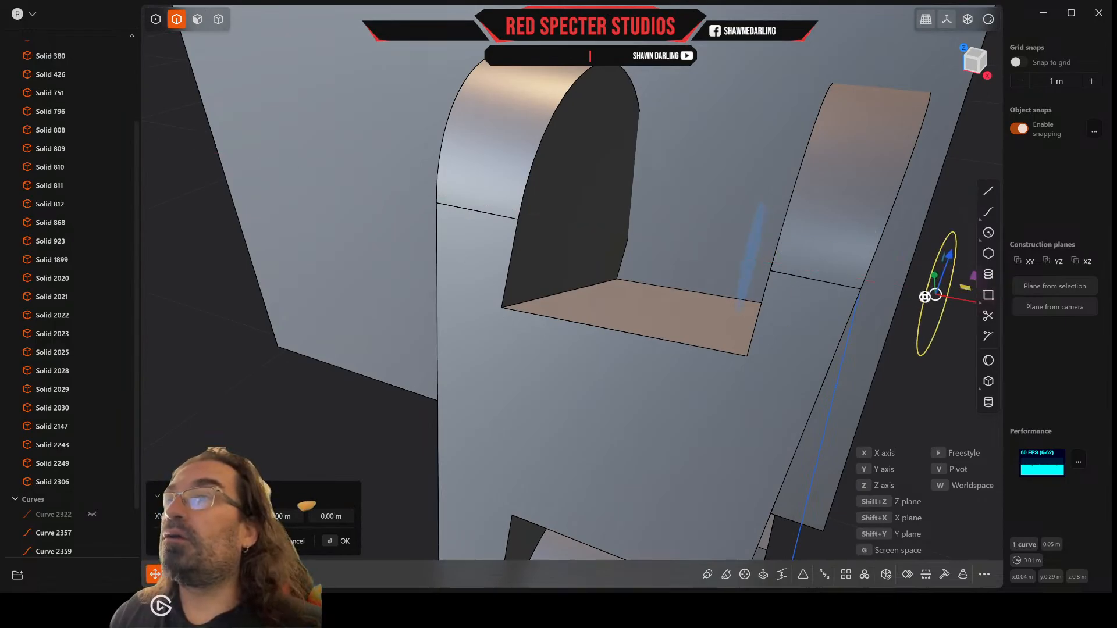
pyautogui.scroll(-4, 926, 297)
pyautogui.moveTo(923, 297); pyautogui.dragTo(832, 283, button='middle')
pyautogui.scroll(-3, 932, 328)
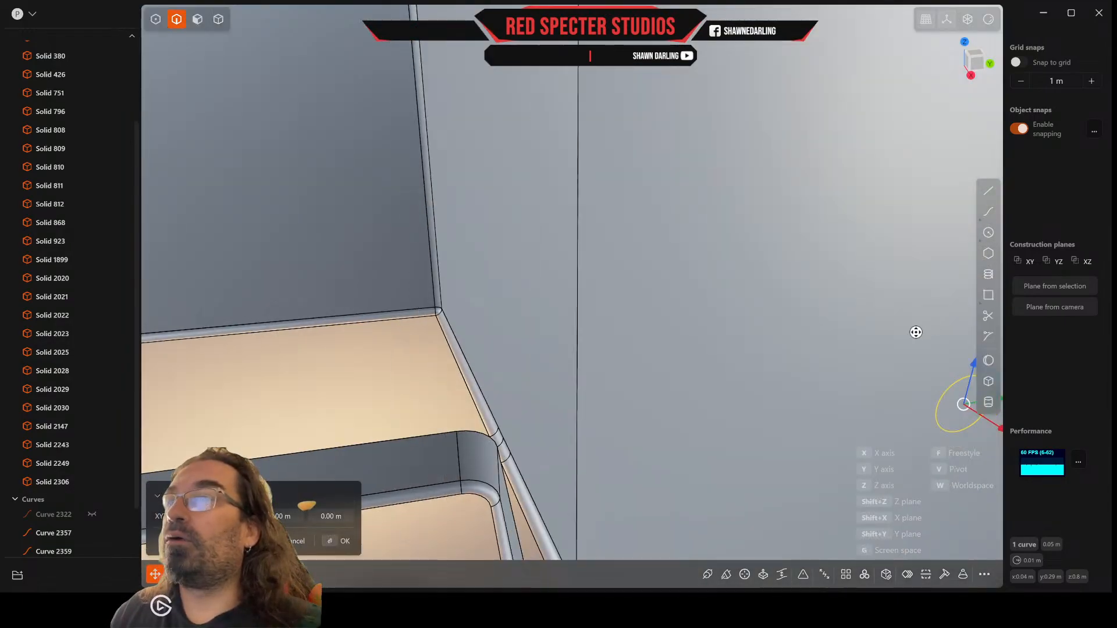
pyautogui.moveTo(916, 332); pyautogui.dragTo(790, 282, button='middle')
pyautogui.scroll(-1, 821, 256)
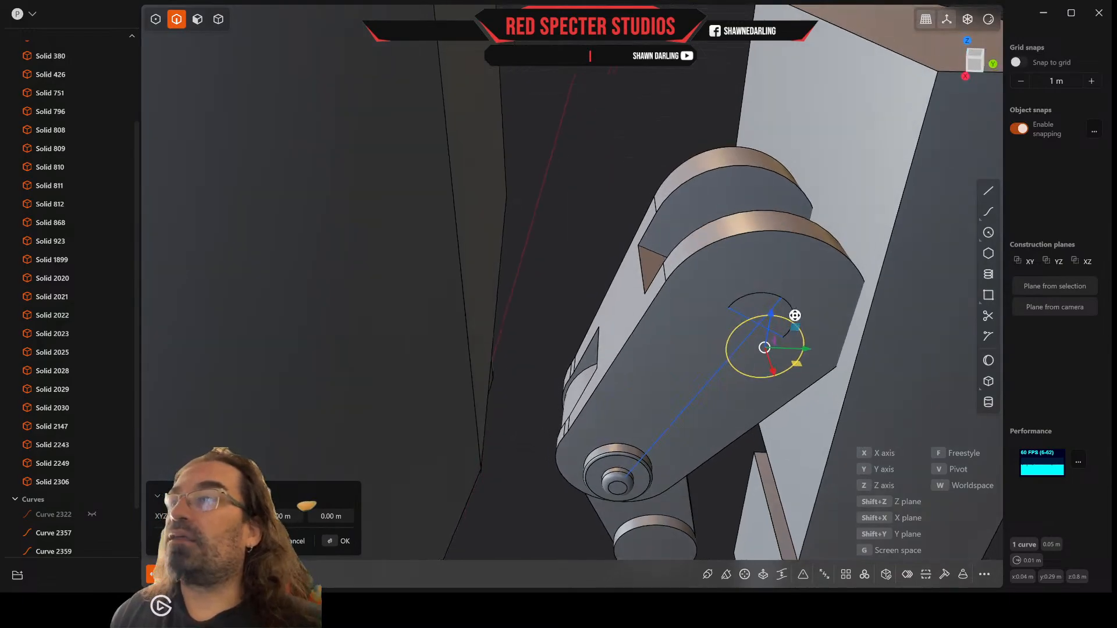
pyautogui.press('Return')
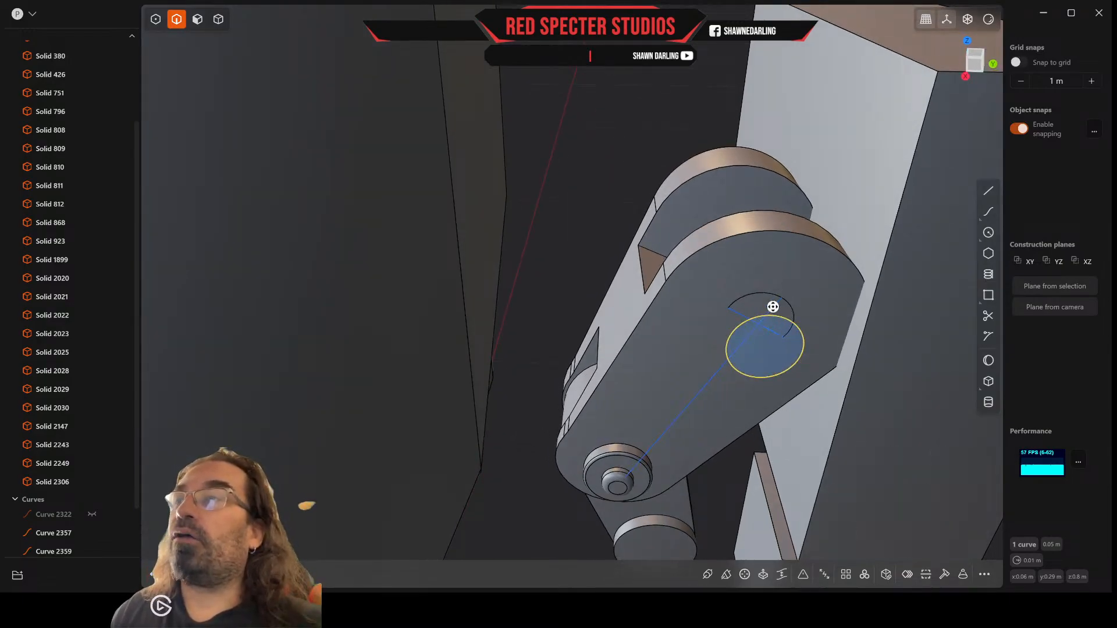
# Step: Delete the two construction lines used to locate the circle, keeping the circle
pyautogui.click(772, 307)
pyautogui.keyDown('shift'); pyautogui.click(739, 315); pyautogui.keyUp('shift')
pyautogui.keyDown('shift'); pyautogui.click(755, 297); pyautogui.keyUp('shift')
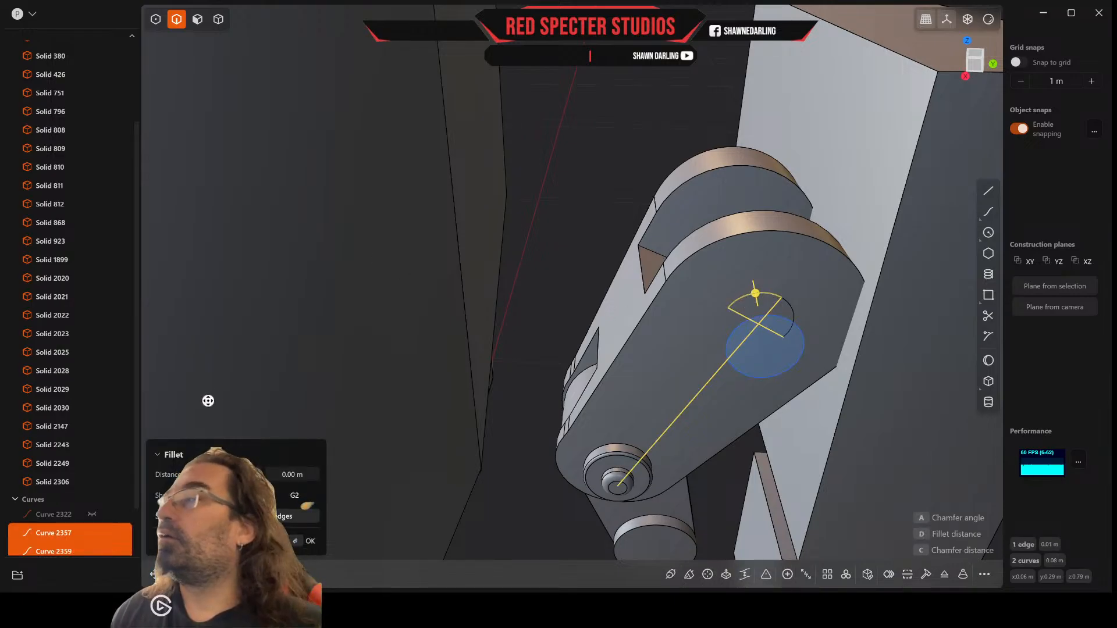
pyautogui.scroll(-2, 69, 541)
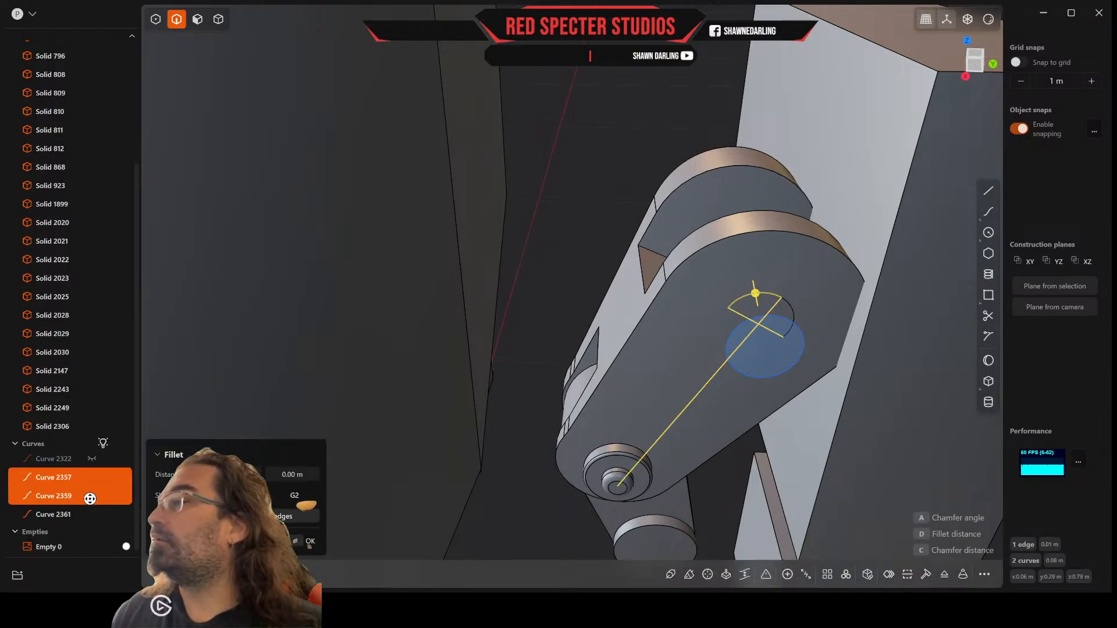
pyautogui.click(58, 514)
pyautogui.click(52, 496)
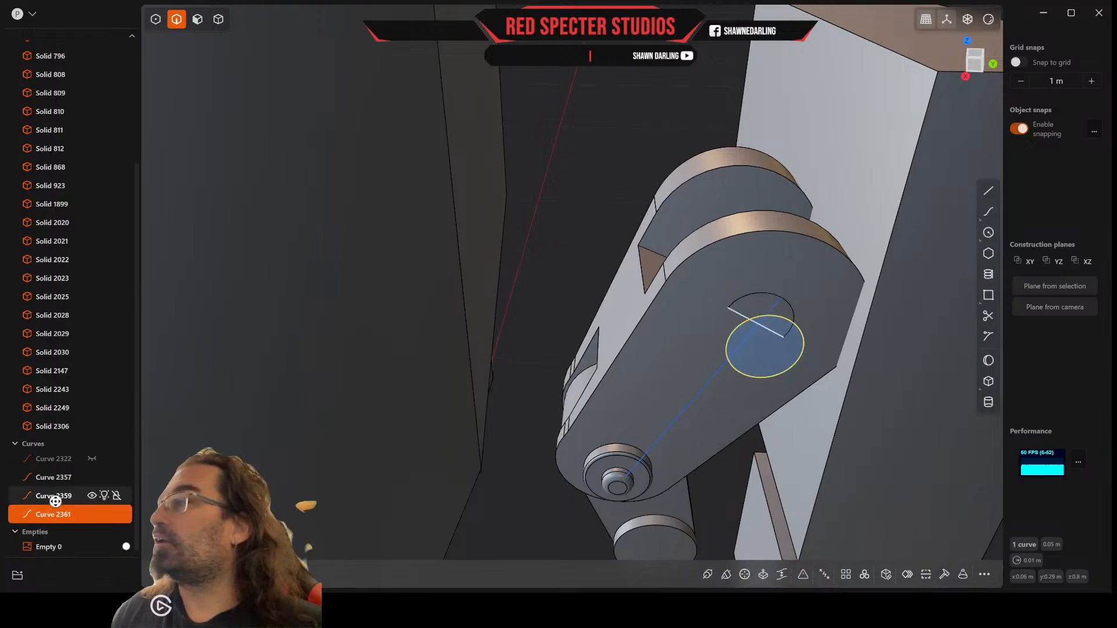
pyautogui.keyDown('shift'); pyautogui.click(55, 478); pyautogui.keyUp('shift')
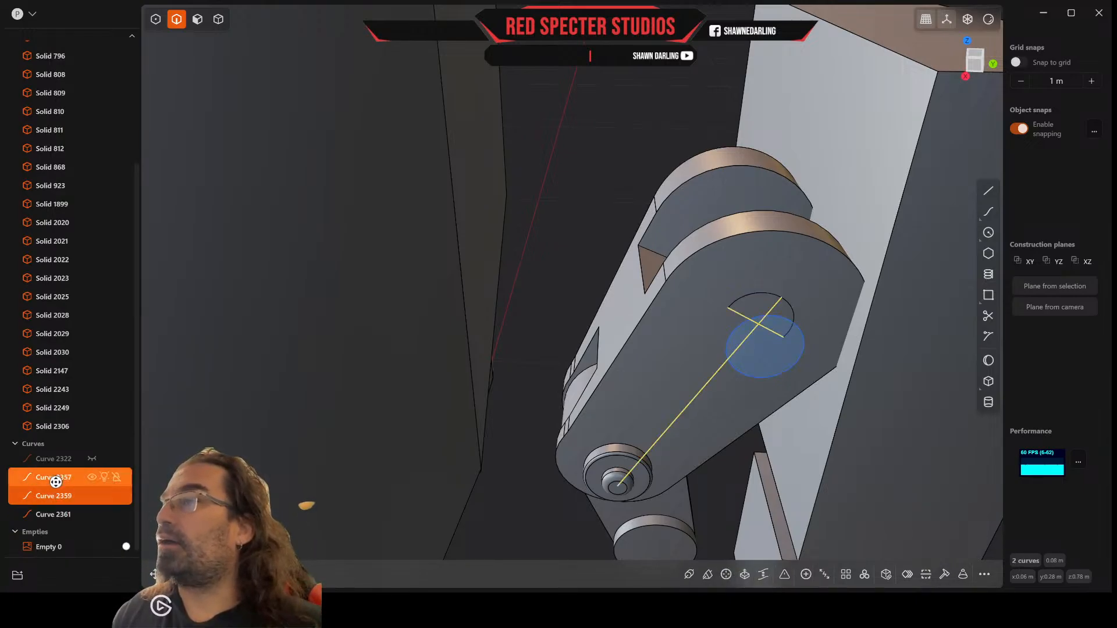
pyautogui.press('Delete')
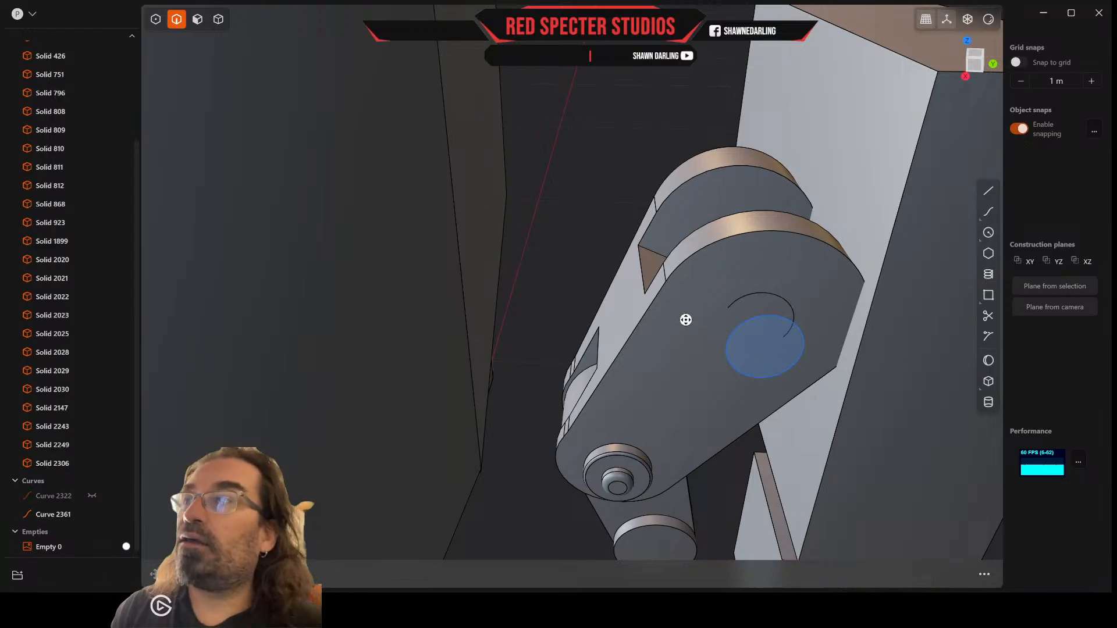
# Step: Remove the offset arc from the outer side face of the thumb's upper segment
pyautogui.click(761, 293)
pyautogui.press('f')
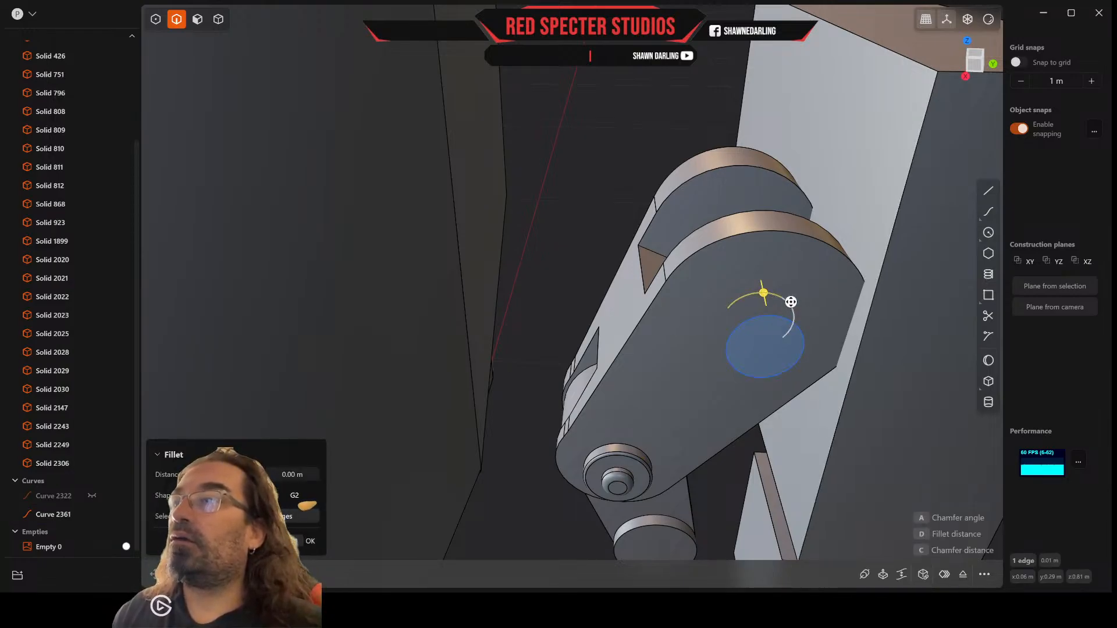
pyautogui.click(792, 301)
pyautogui.press('Escape')
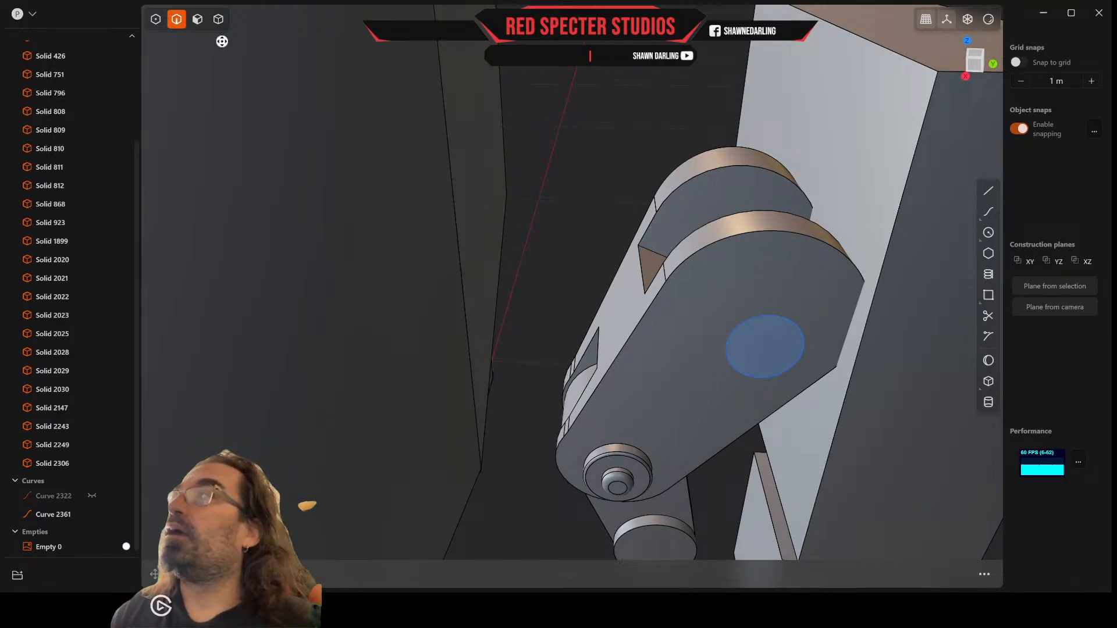
# Step: Try to cut a pin hole through both thumb prongs by extruding the circle
pyautogui.click(198, 19)
pyautogui.press('e')
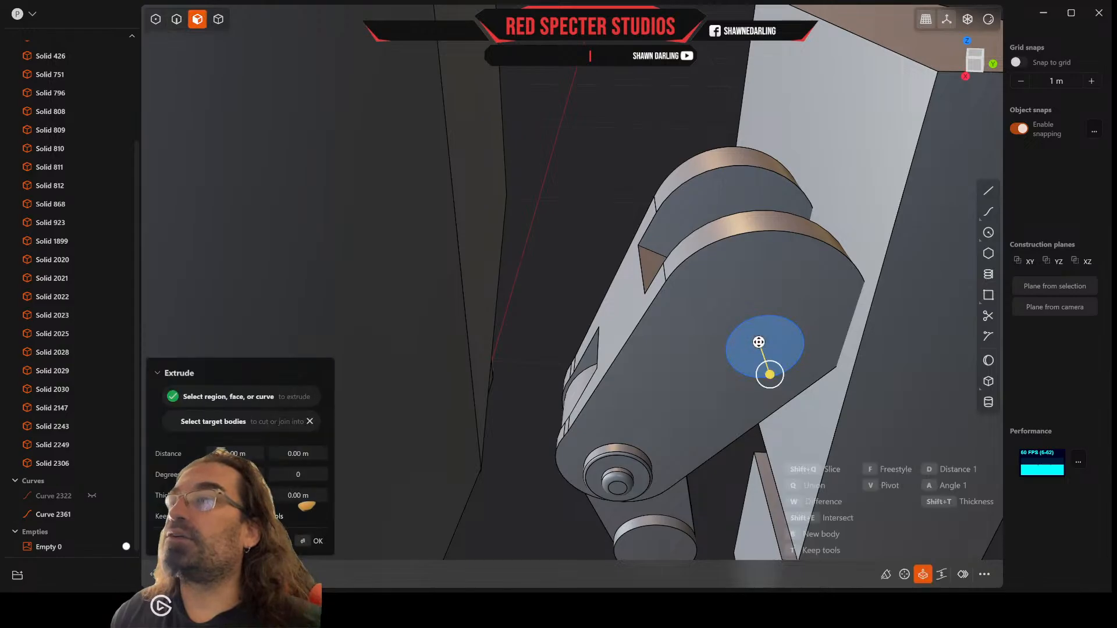
pyautogui.moveTo(759, 343); pyautogui.dragTo(788, 352, button='middle')
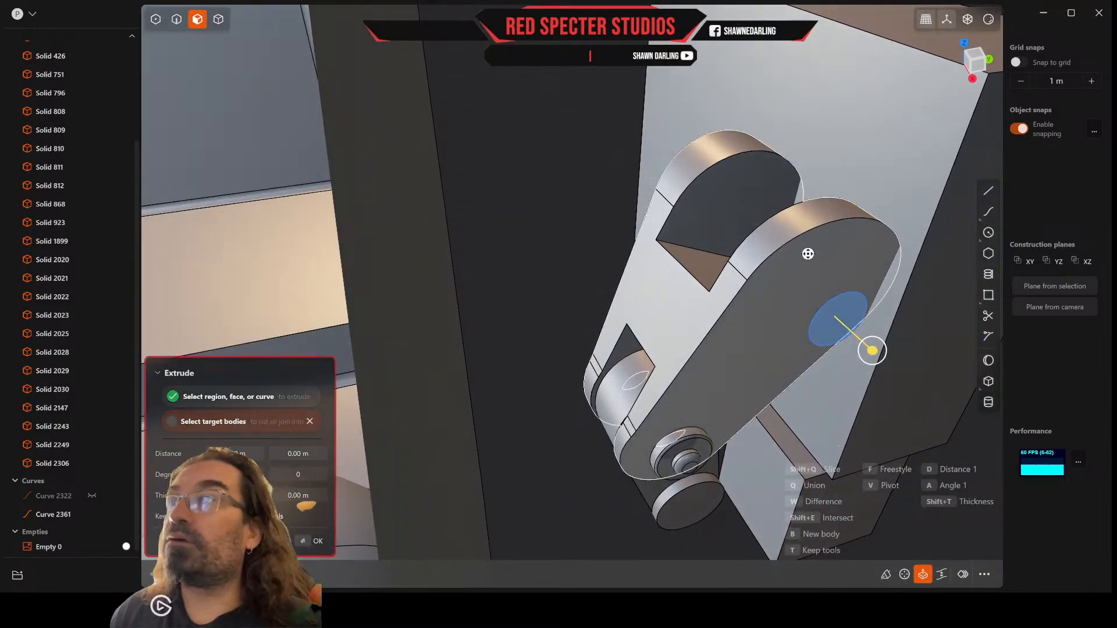
pyautogui.moveTo(876, 350); pyautogui.dragTo(662, 208)
pyautogui.press('Return')
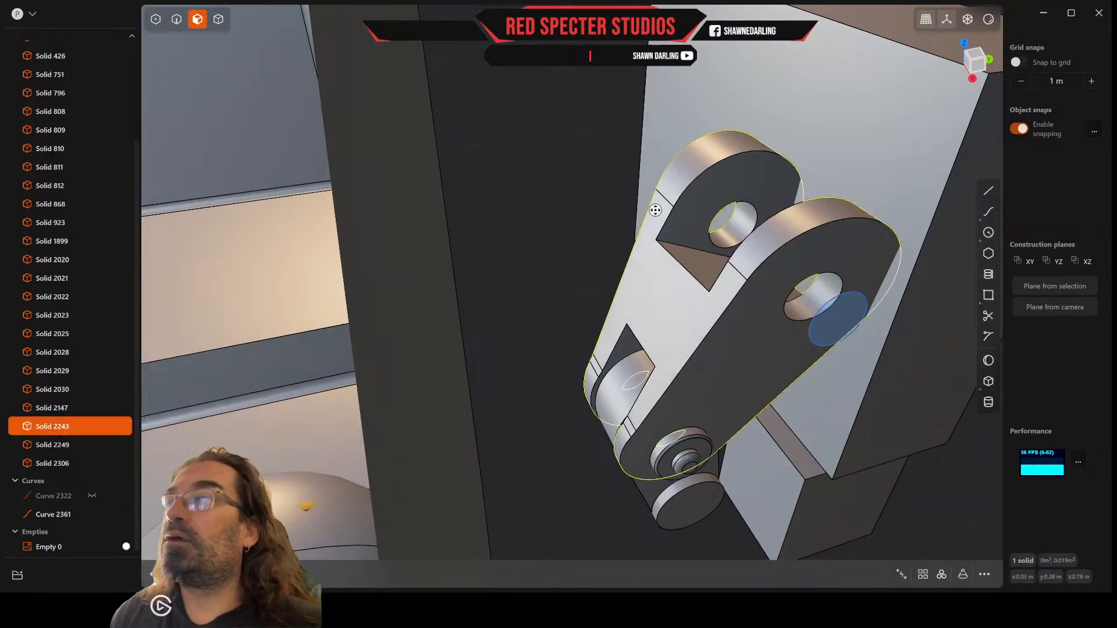
# Step: Undo the pin hole cut through the thumb prongs
pyautogui.moveTo(655, 208); pyautogui.dragTo(643, 179, button='middle')
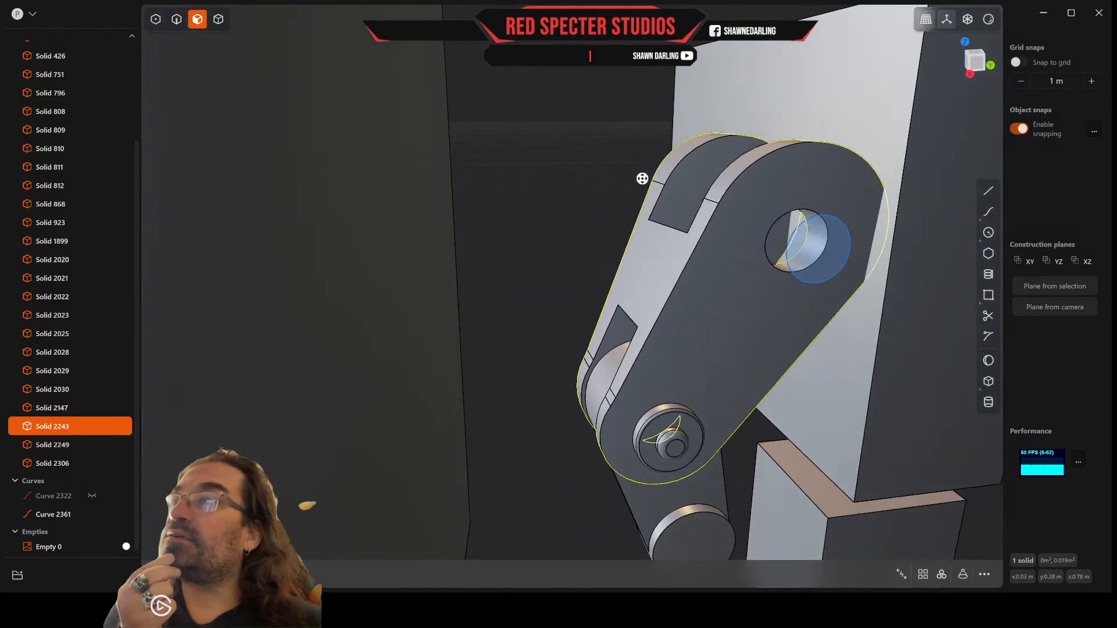
pyautogui.click(826, 277)
pyautogui.press('e')
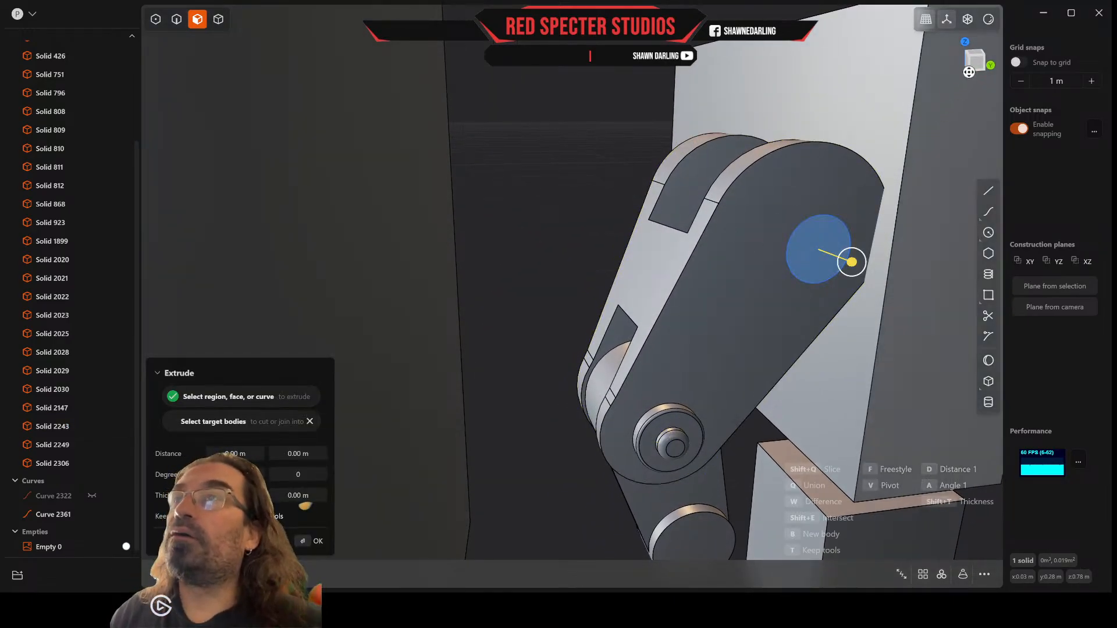
# Step: In a straight side view, draw a line about 0.08 m long from the edge end on the rounded tip to the lower joint pin's center
pyautogui.click(978, 65)
pyautogui.scroll(4, 619, 274)
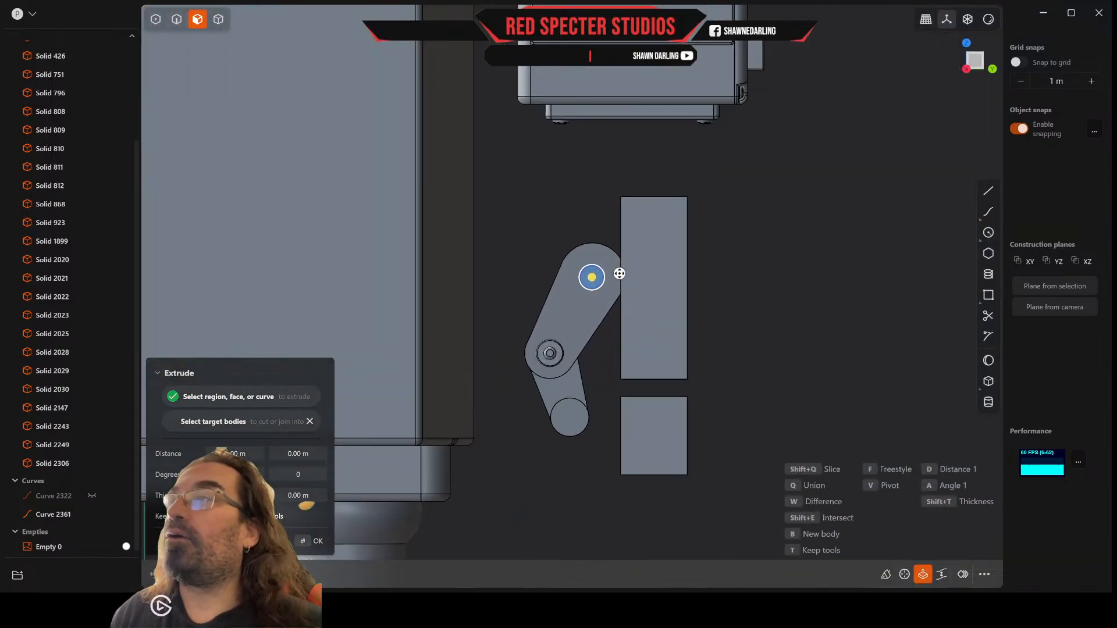
pyautogui.scroll(2, 619, 273)
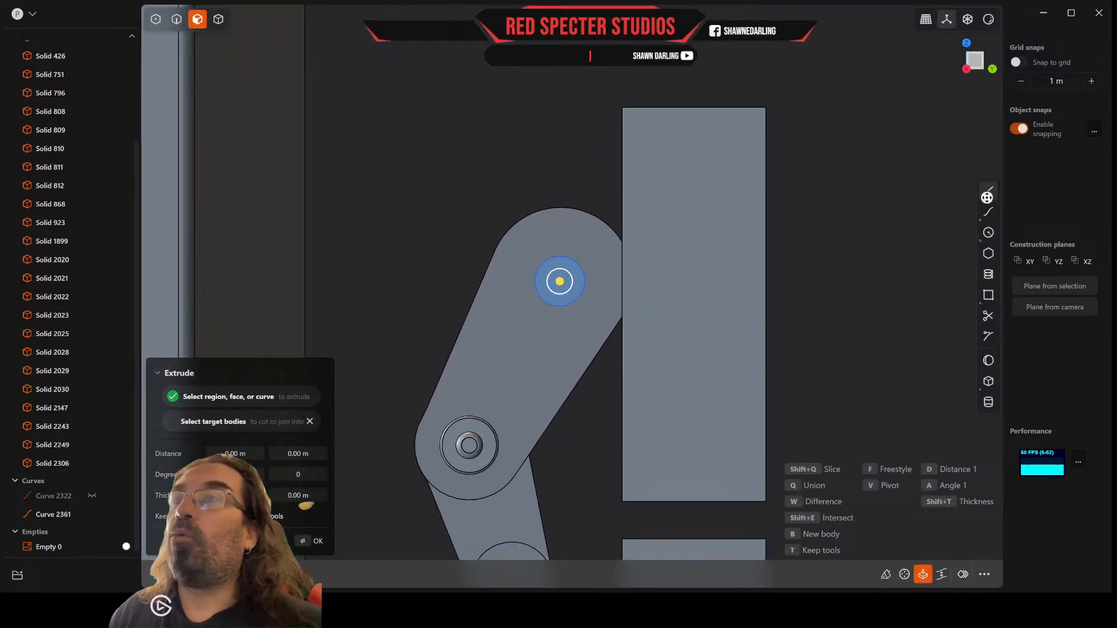
pyautogui.click(993, 193)
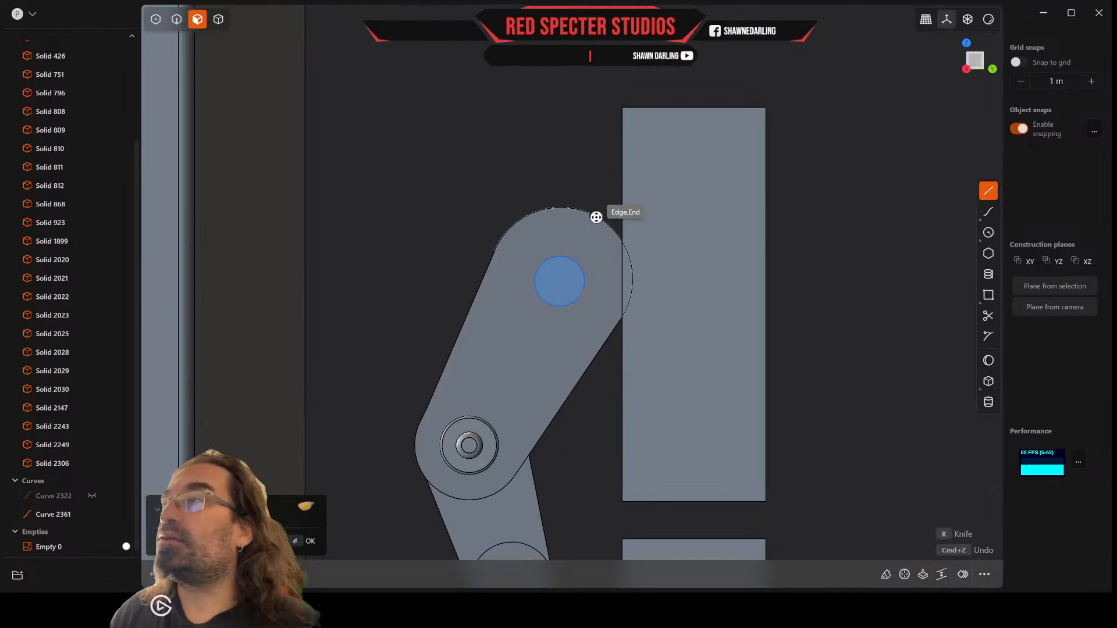
pyautogui.click(597, 217)
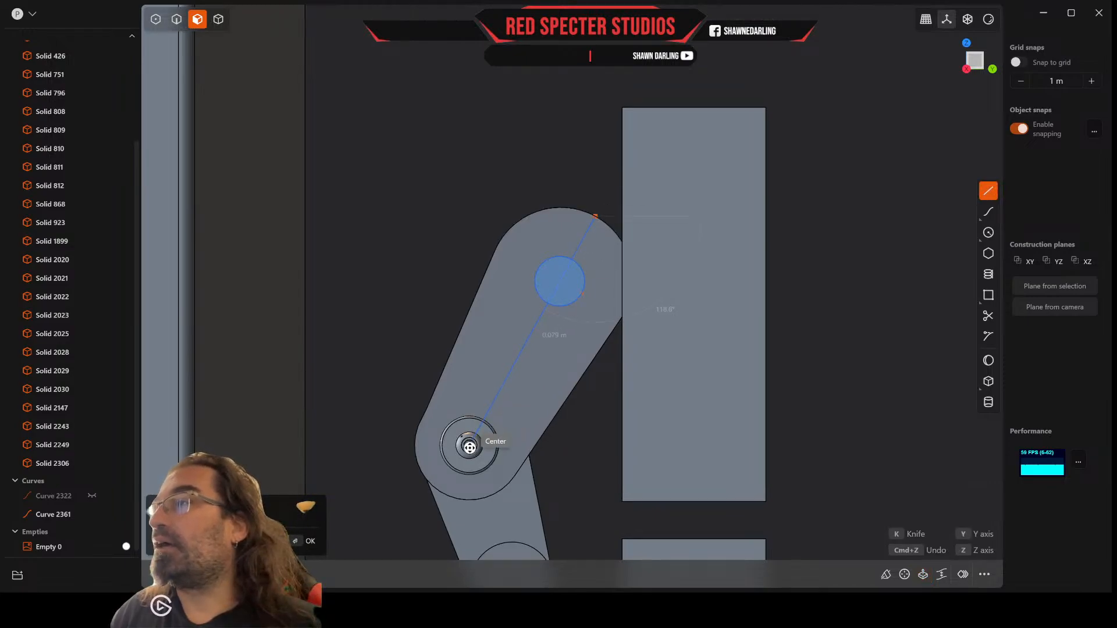
pyautogui.click(469, 445)
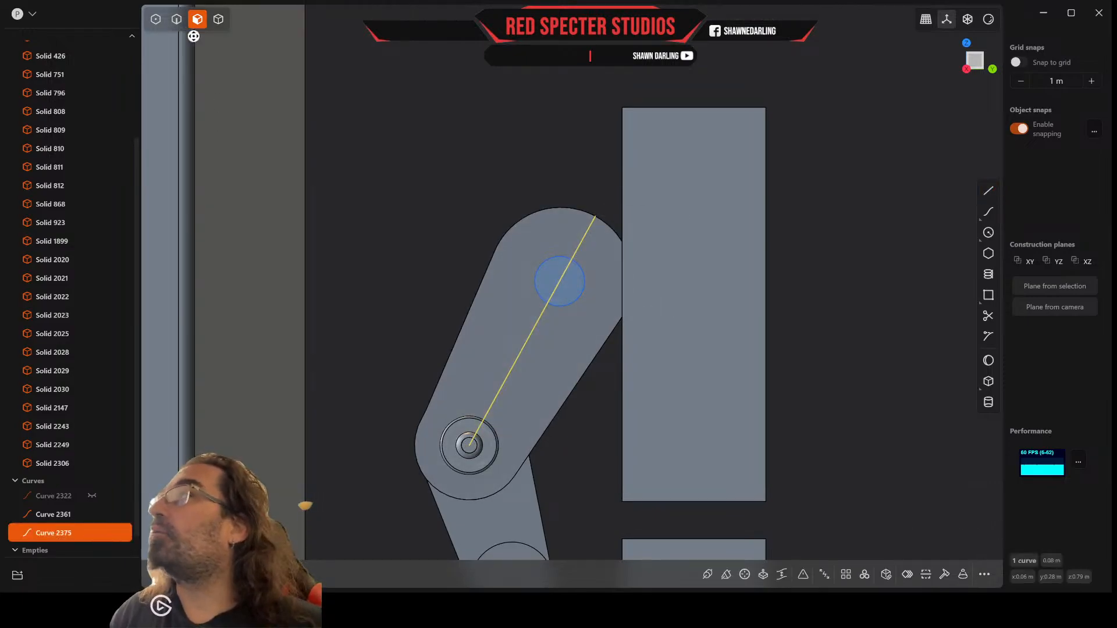
# Step: Move the circle about 0.007 m toward the rounded upper end, using a pivot placed on and aligned to the guide line
pyautogui.click(177, 20)
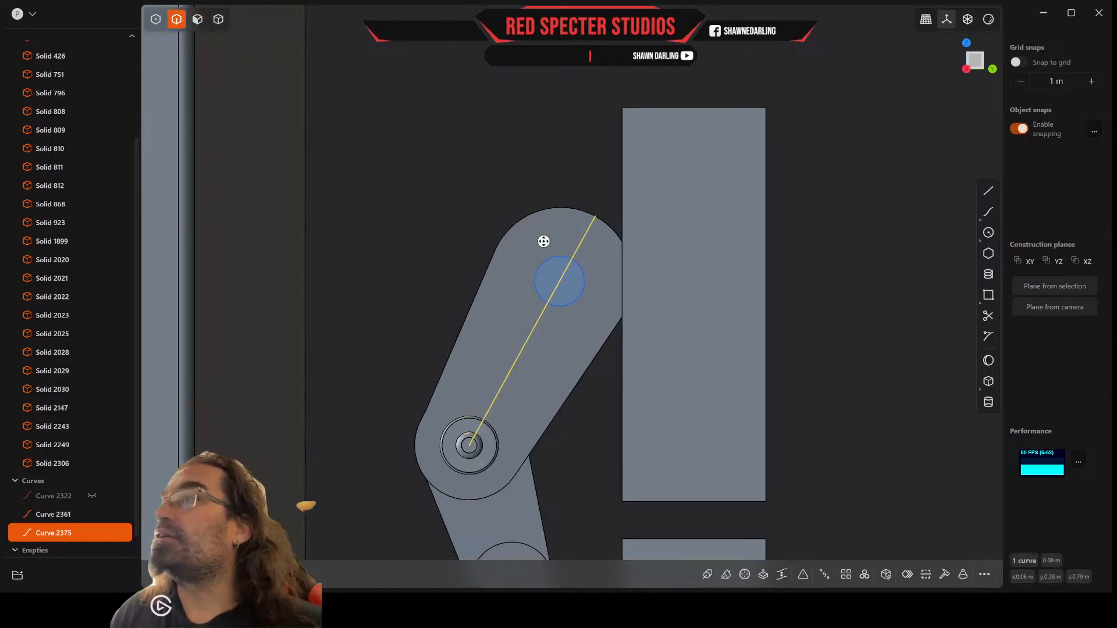
pyautogui.click(552, 256)
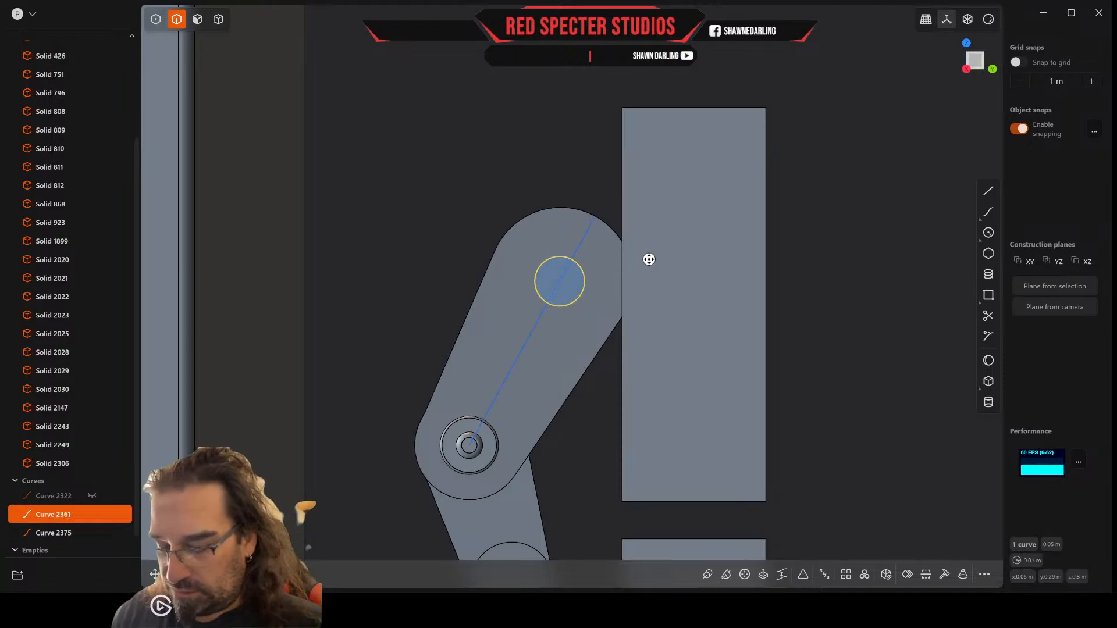
pyautogui.press('g')
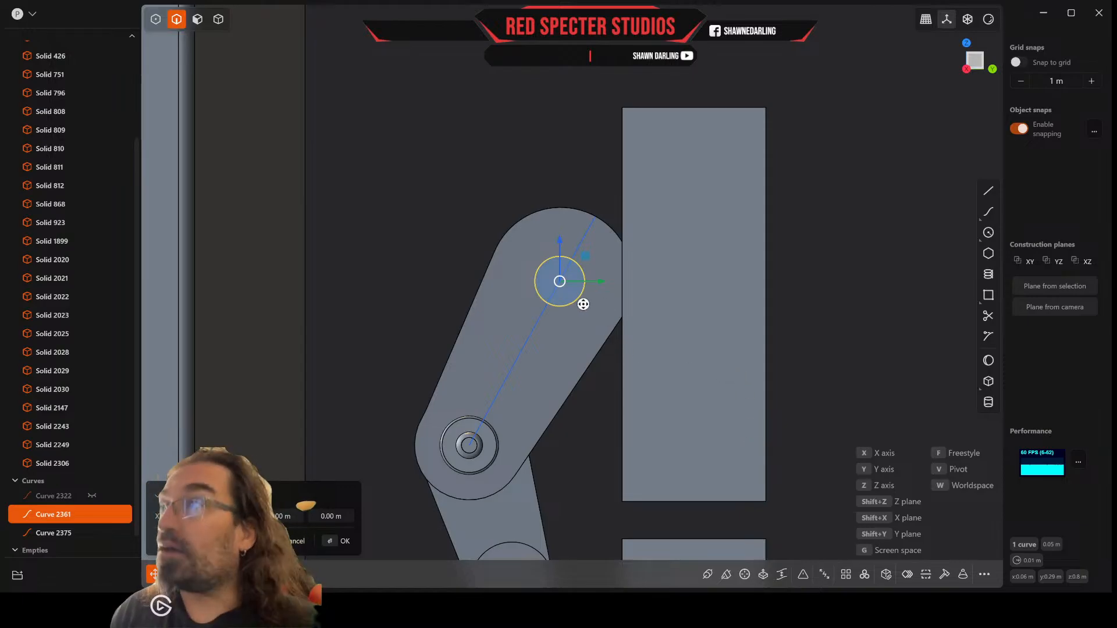
pyautogui.press('v')
pyautogui.click(537, 320)
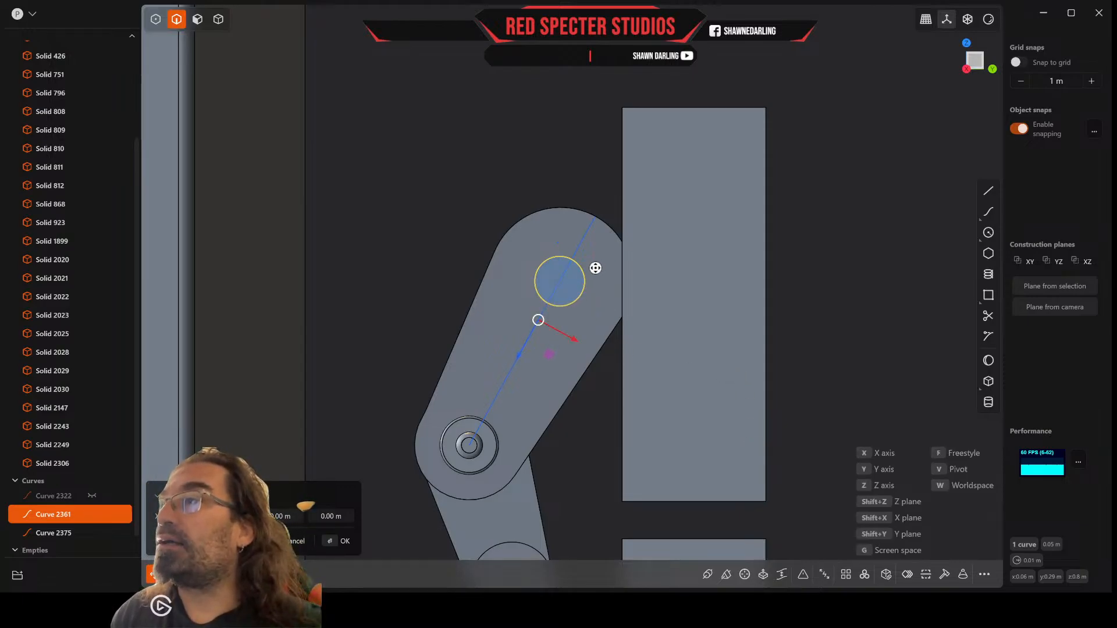
pyautogui.moveTo(520, 353); pyautogui.dragTo(532, 335)
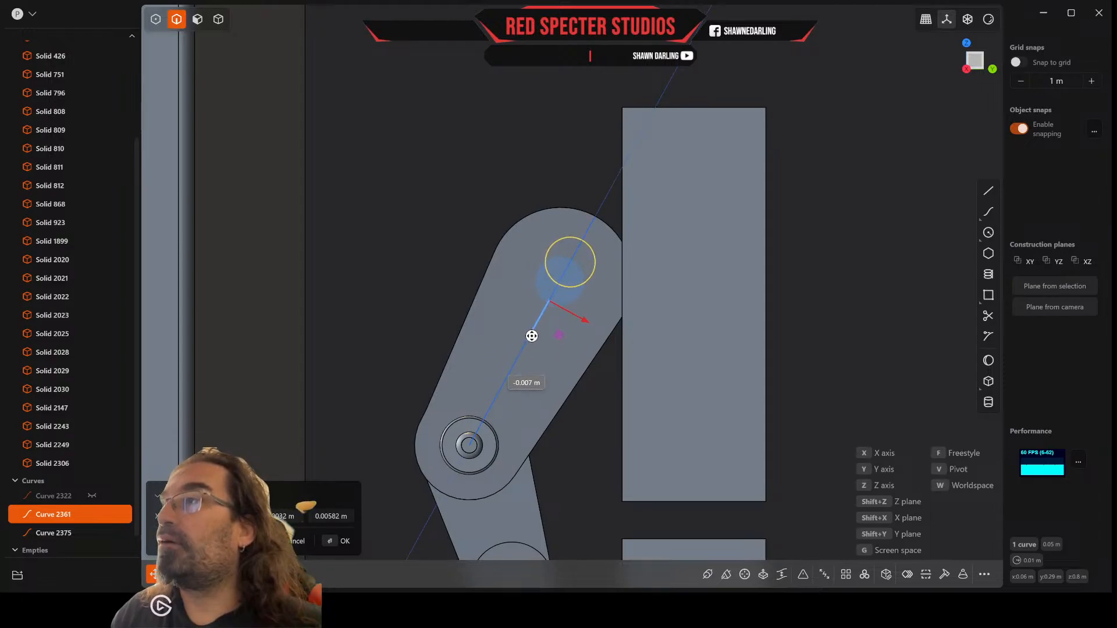
pyautogui.press('Return')
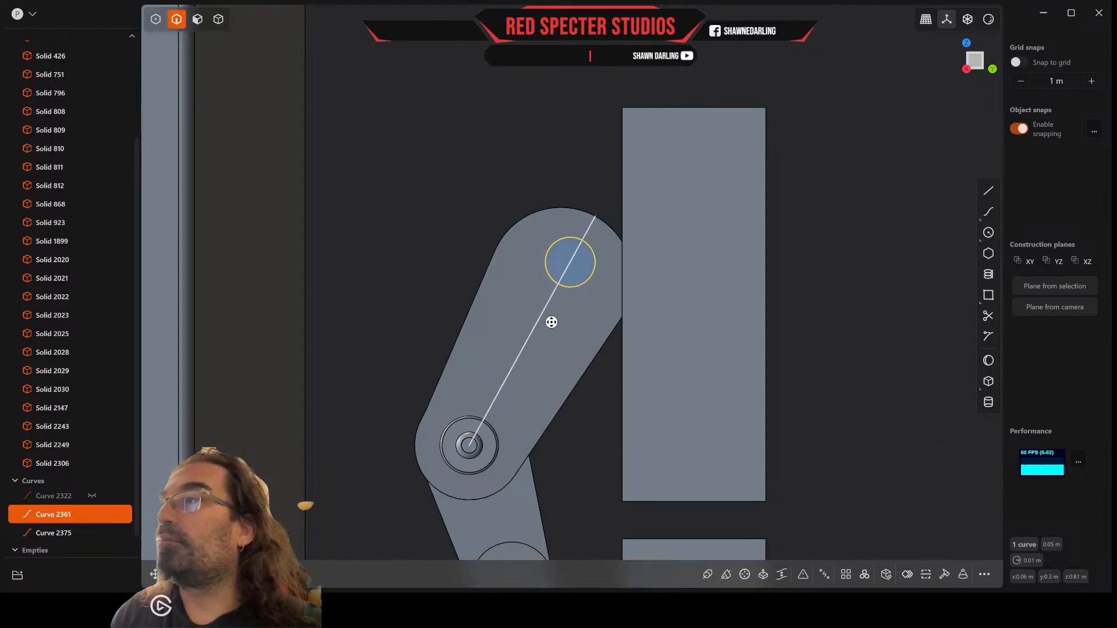
# Step: Delete the guide line running between the rounded end and the lower joint pin
pyautogui.click(897, 282)
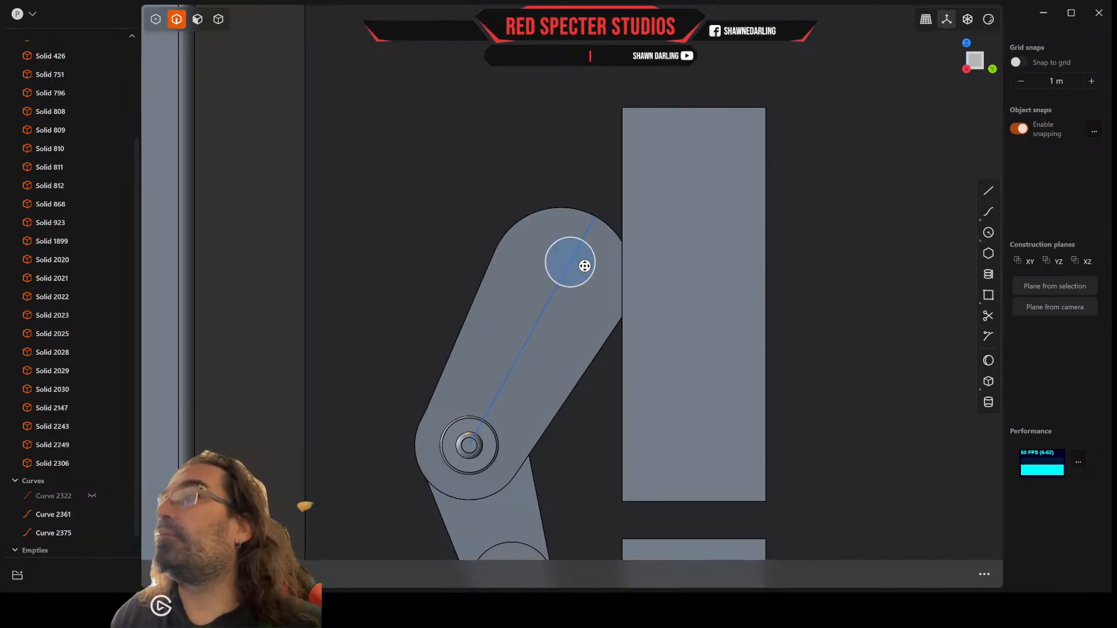
pyautogui.click(585, 265)
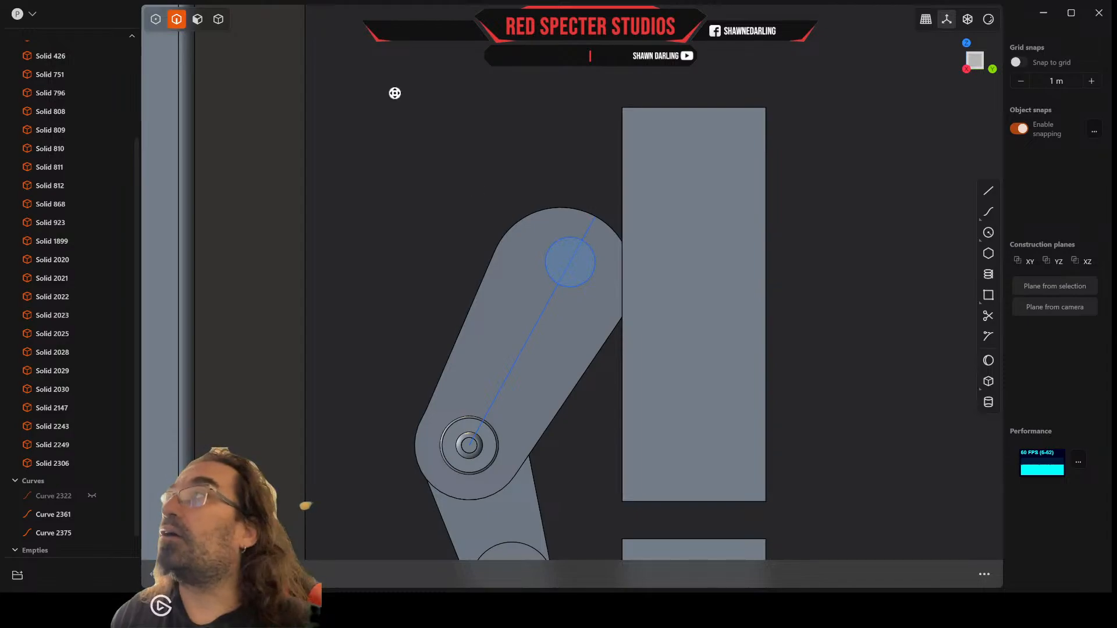
pyautogui.click(536, 330)
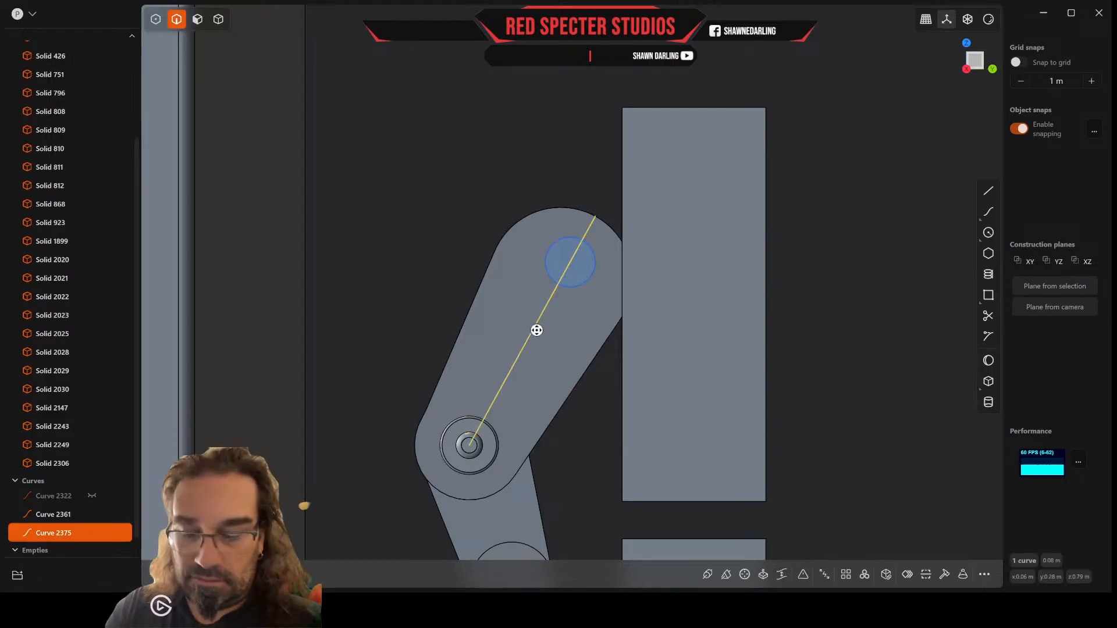
pyautogui.press('Delete')
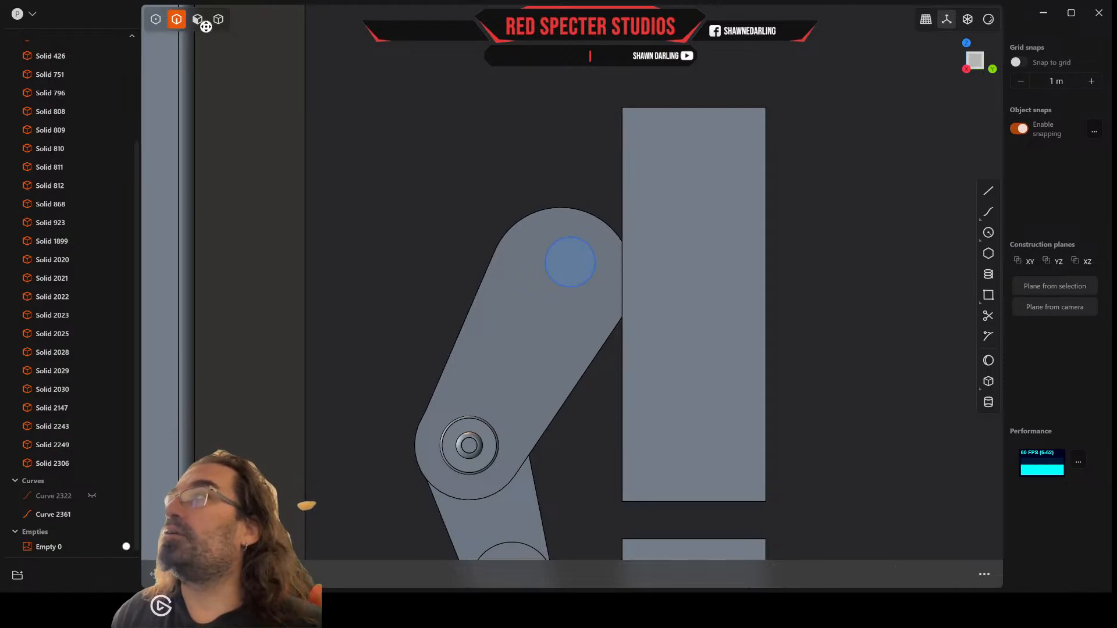
# Step: Extrude the circle region through both prongs of the thumb's upper end to cut the joint pin hole
pyautogui.click(197, 19)
pyautogui.click(575, 271)
pyautogui.press('e')
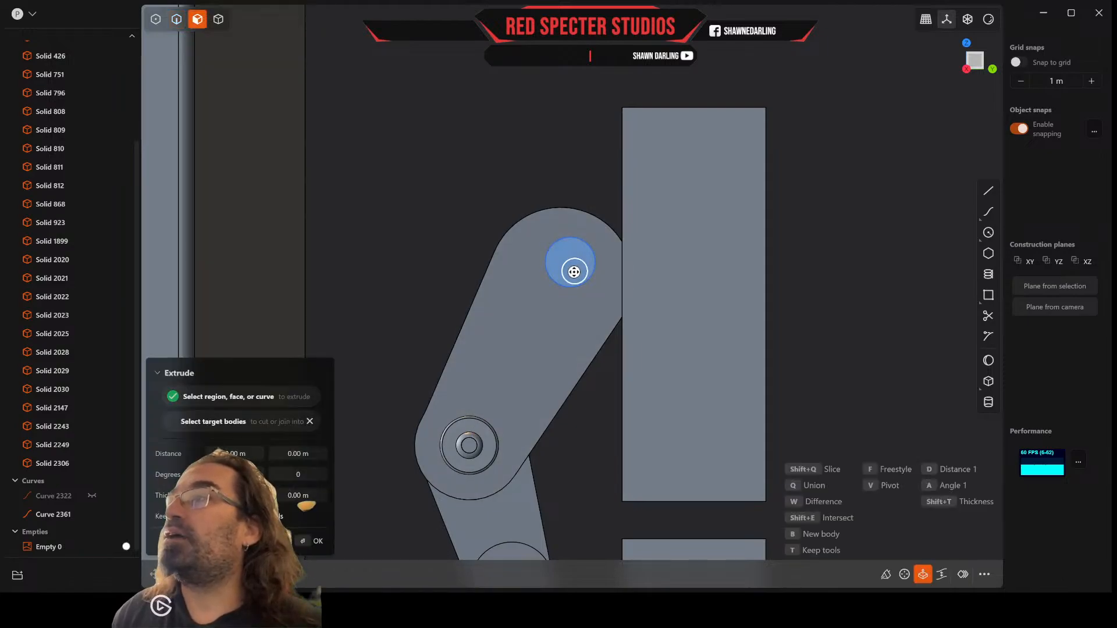
pyautogui.moveTo(594, 308); pyautogui.dragTo(732, 333, button='middle')
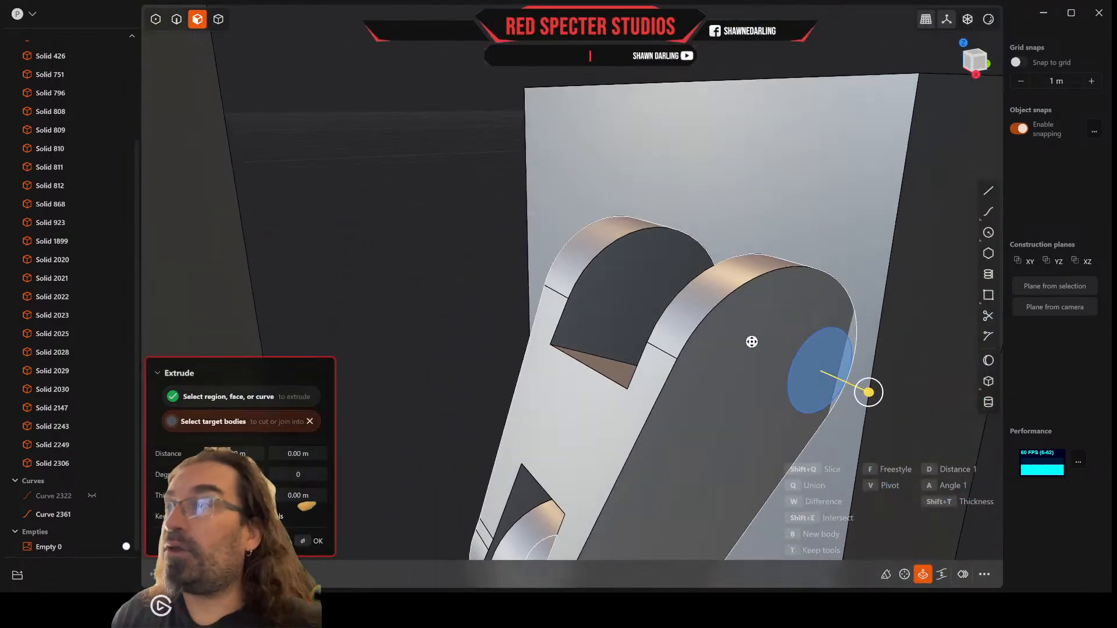
pyautogui.moveTo(872, 394); pyautogui.dragTo(546, 310)
pyautogui.moveTo(573, 311); pyautogui.dragTo(556, 304, button='middle')
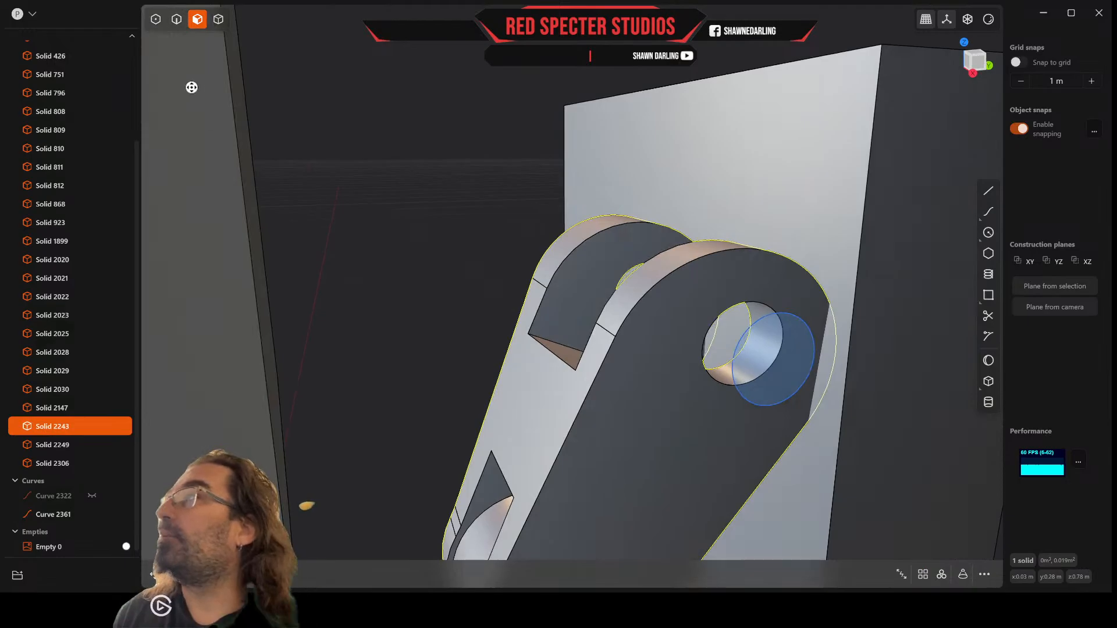
# Step: Delete the circle curve used for the pin hole cut
pyautogui.click(176, 20)
pyautogui.click(752, 330)
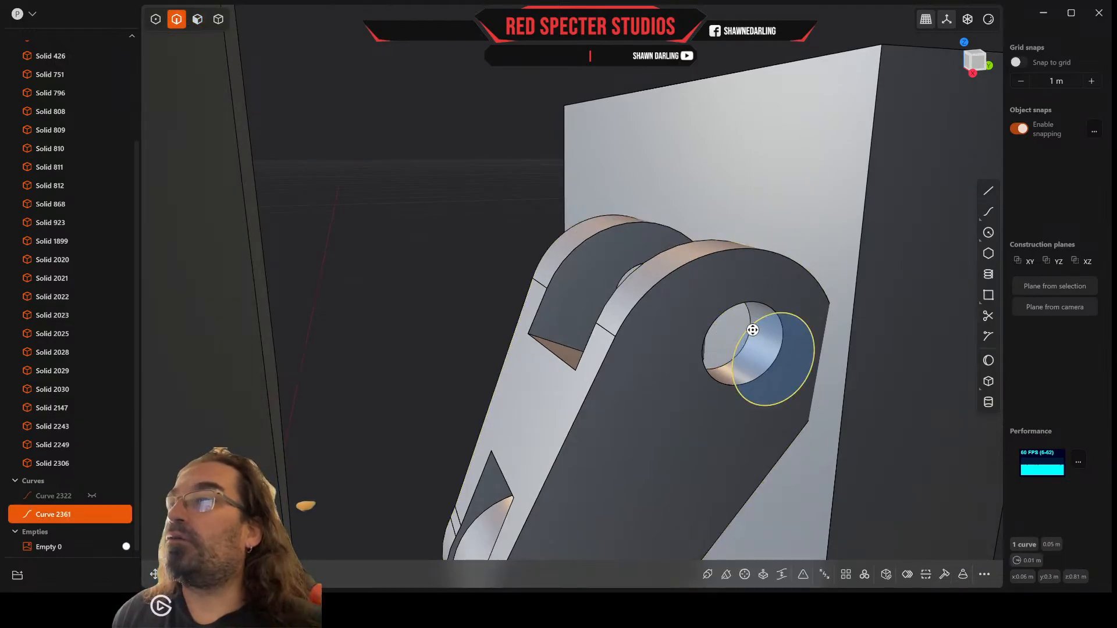
pyautogui.press('Delete')
pyautogui.moveTo(750, 326); pyautogui.dragTo(703, 340, button='middle')
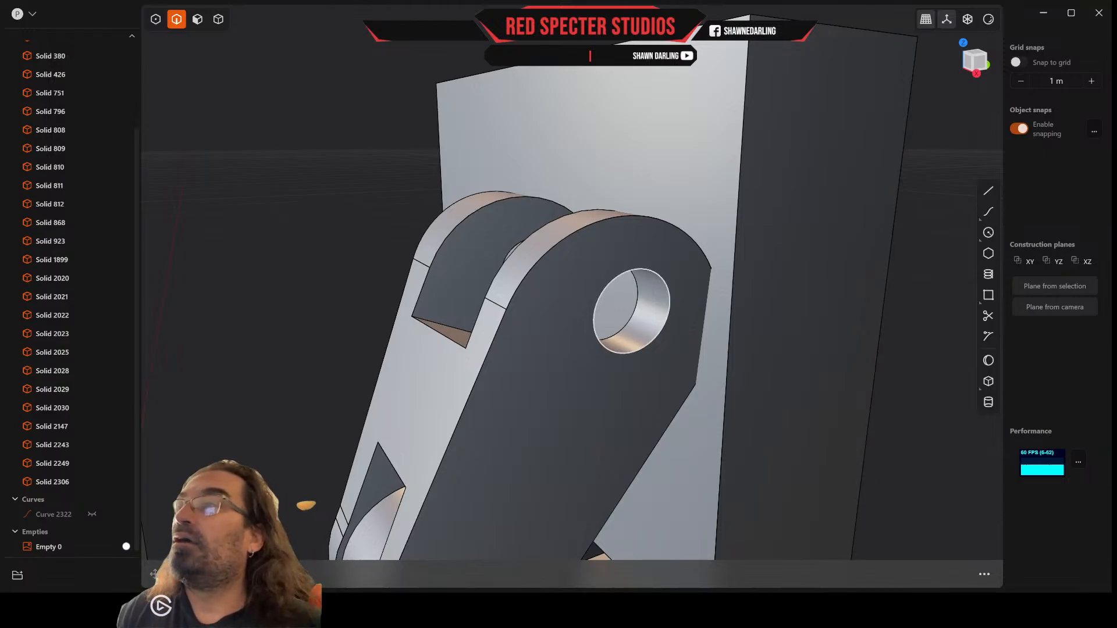
# Step: Bevel the inner and outer rim edges of the new pin hole on both thumb prongs with the Fillet tool
pyautogui.click(623, 274)
pyautogui.press('b')
pyautogui.moveTo(573, 271); pyautogui.dragTo(677, 282, button='middle')
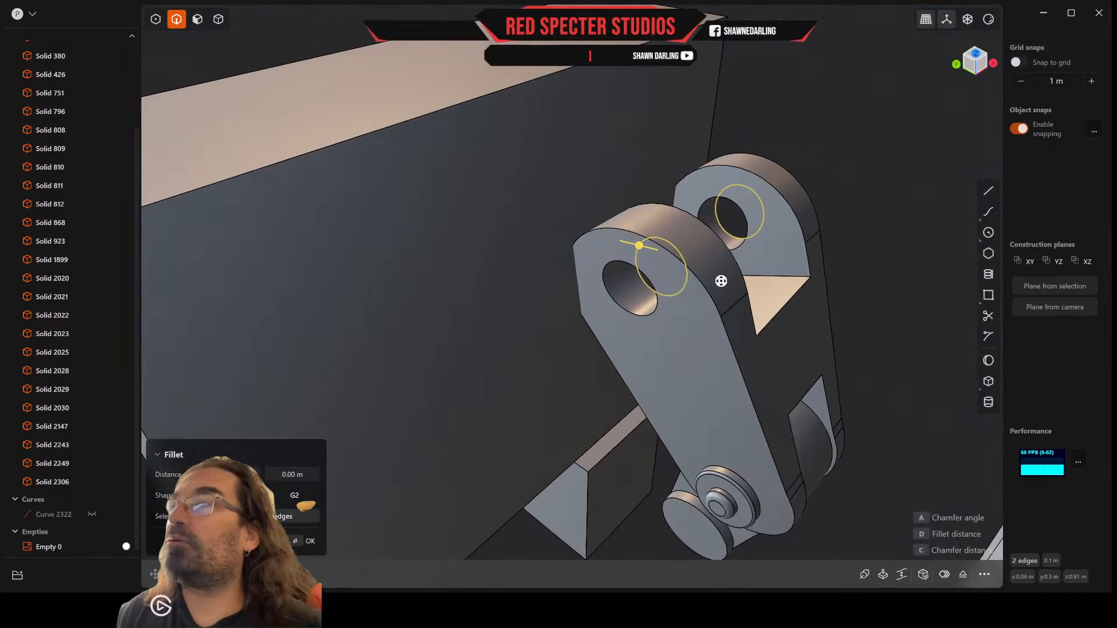
pyautogui.click(747, 214)
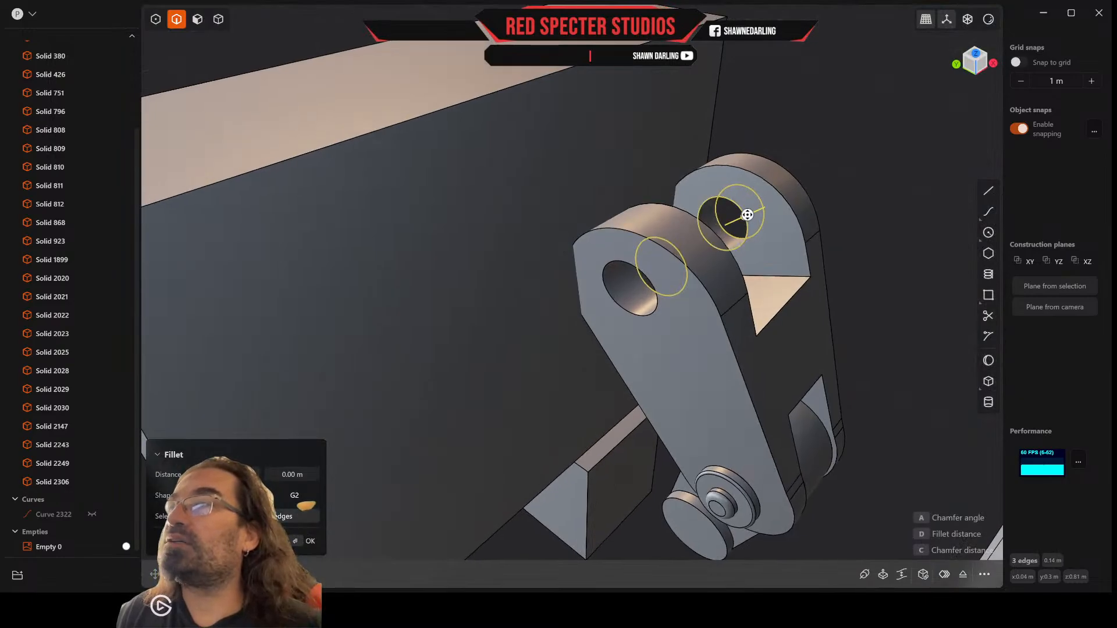
pyautogui.click(631, 262)
pyautogui.scroll(3, 631, 262)
pyautogui.moveTo(630, 266); pyautogui.dragTo(625, 270)
pyautogui.rightClick(626, 270)
pyautogui.moveTo(627, 270); pyautogui.dragTo(584, 262, button='middle')
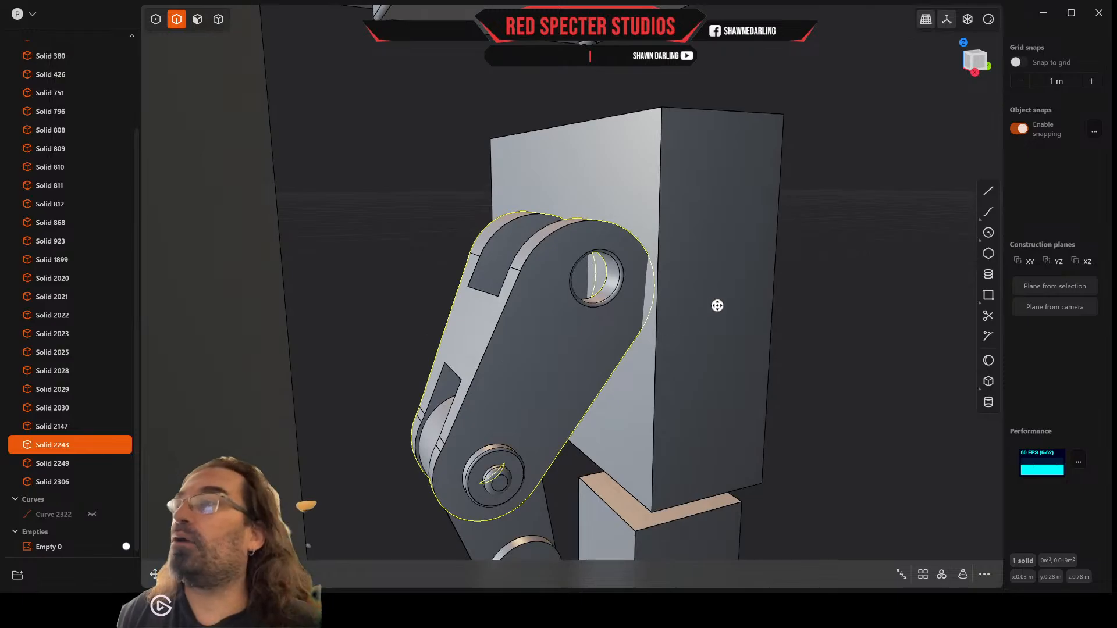
# Step: Duplicate the lower joint pin and, in a straight side view, move the copy into the center of the upper hole, about 0.0556 m higher
pyautogui.click(218, 20)
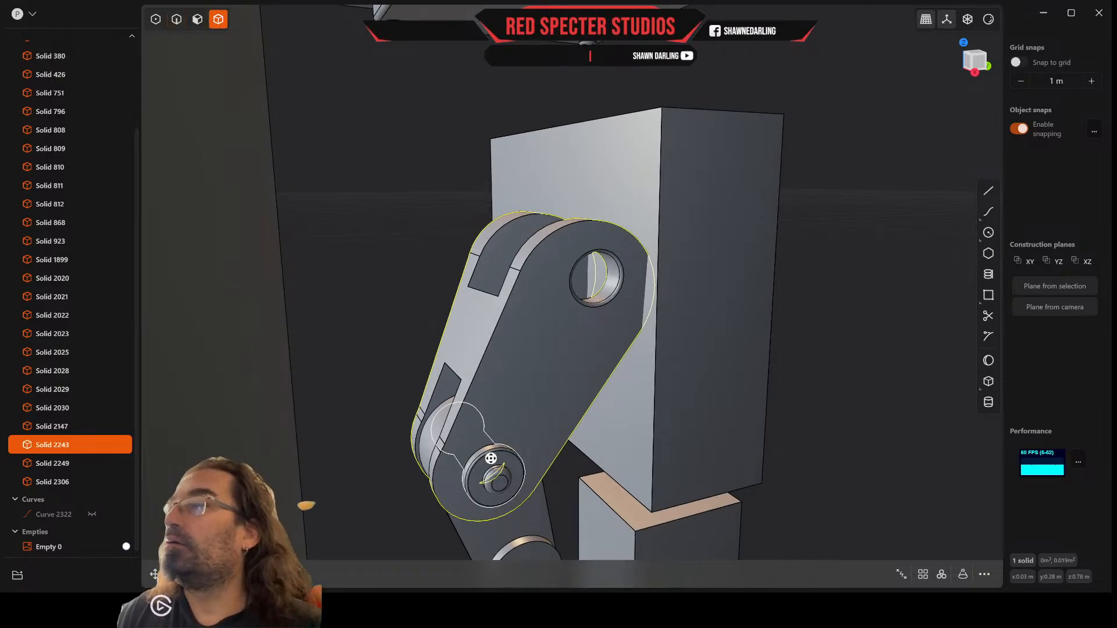
pyautogui.click(491, 463)
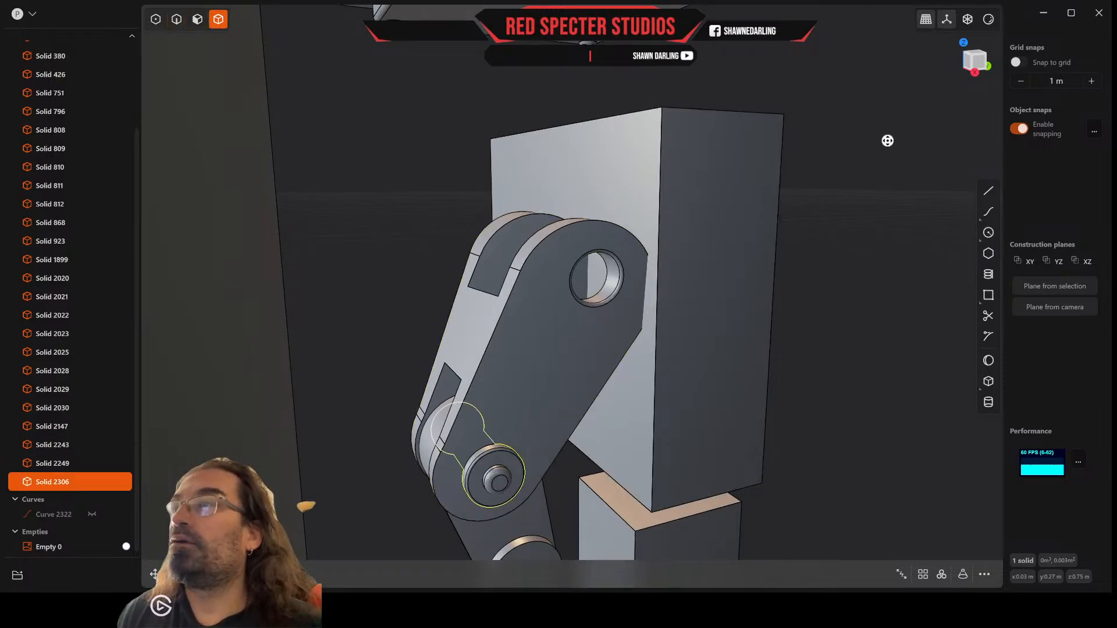
pyautogui.hotkey('ctrl', 'd')
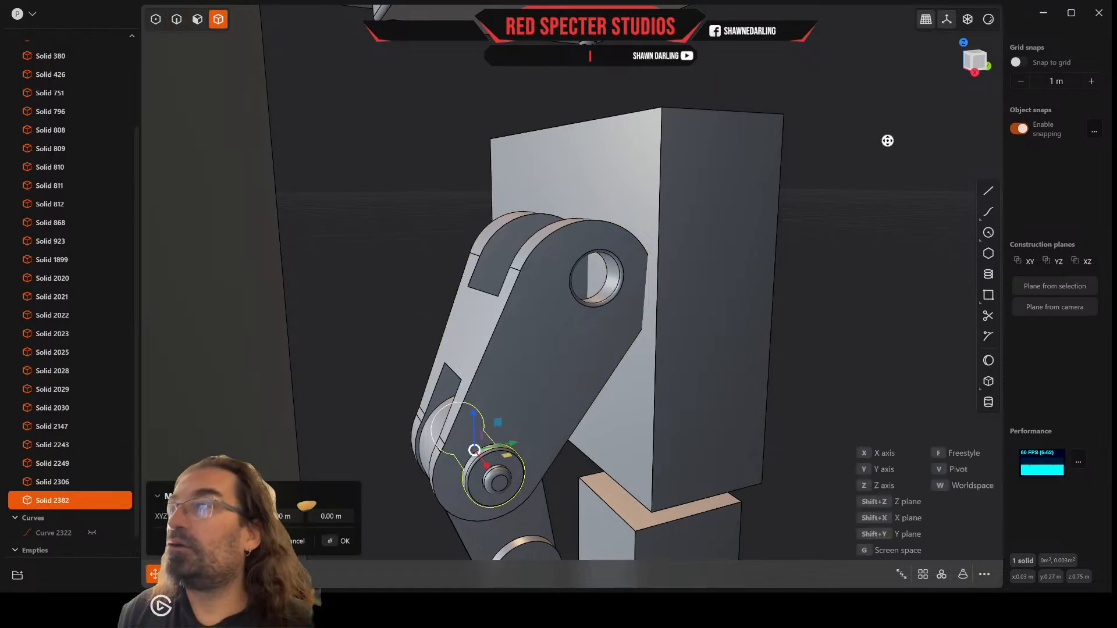
pyautogui.click(977, 62)
pyautogui.scroll(5, 532, 272)
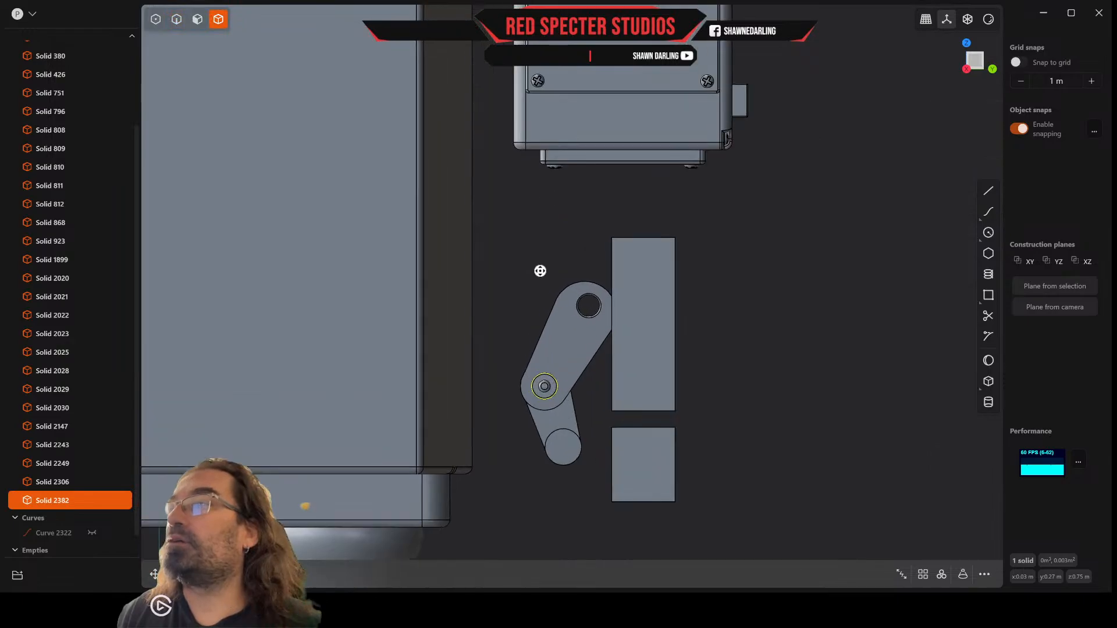
pyautogui.scroll(2, 559, 433)
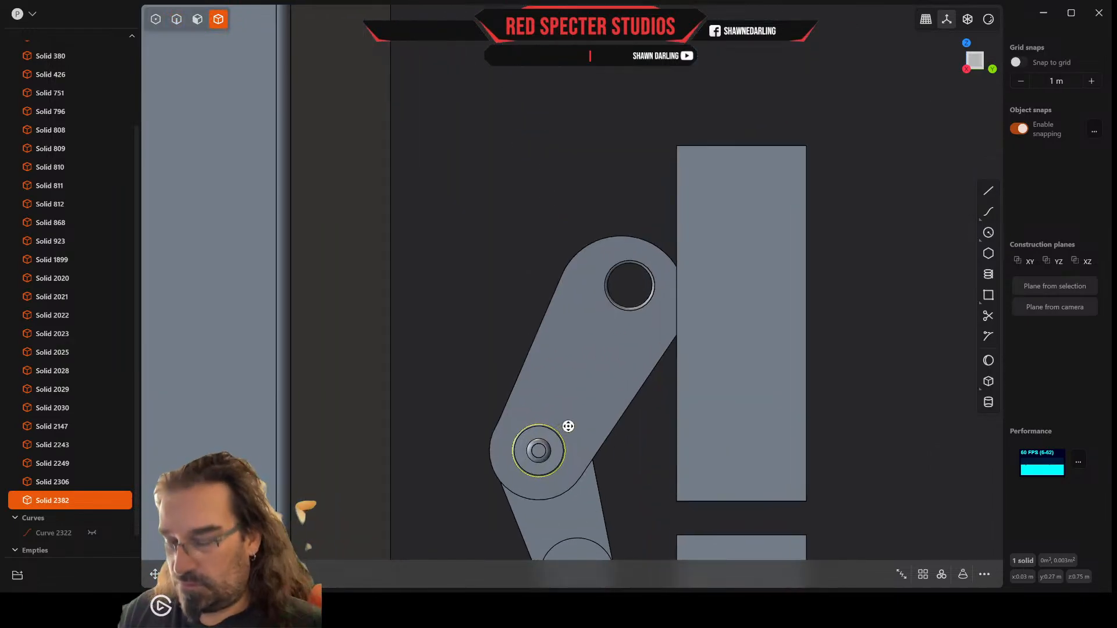
pyautogui.press('g')
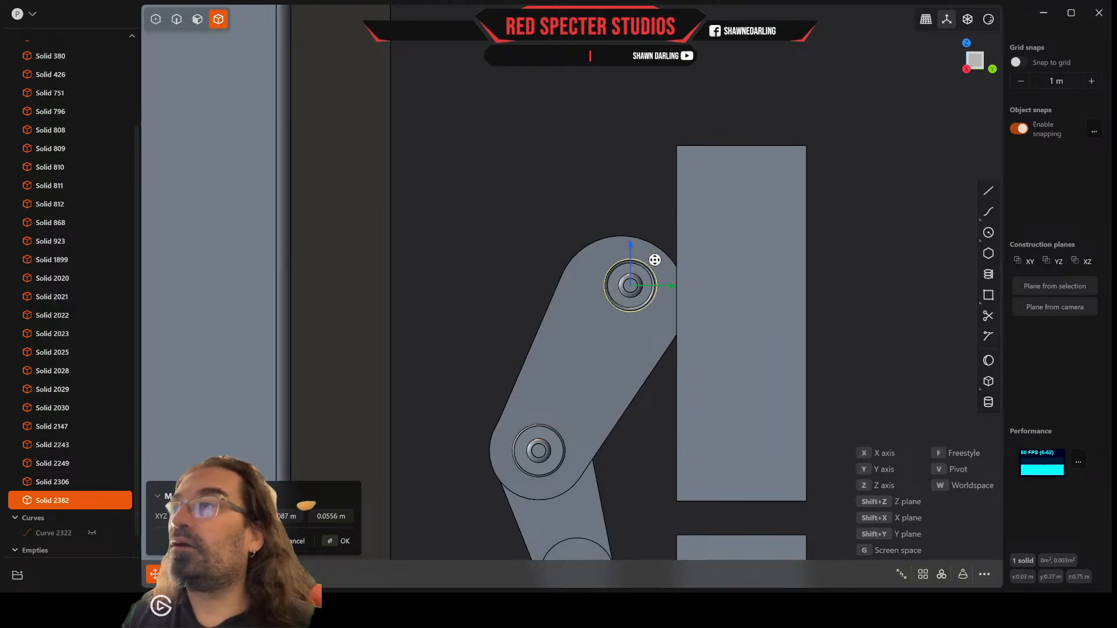
pyautogui.scroll(5, 641, 272)
pyautogui.moveTo(641, 272); pyautogui.dragTo(575, 289, button='middle')
pyautogui.scroll(-5, 707, 292)
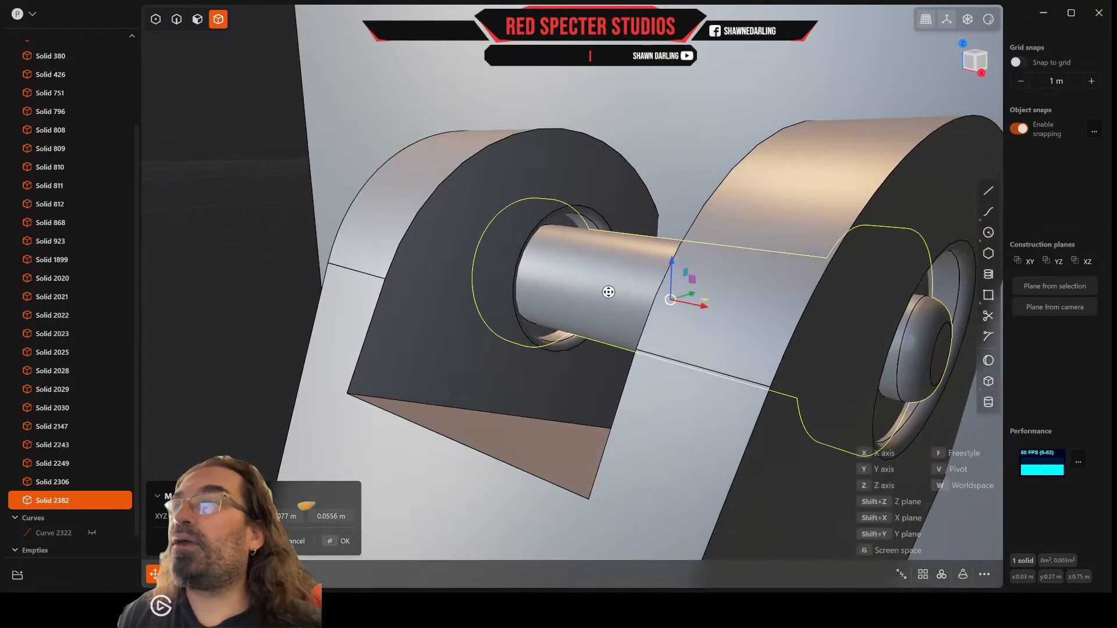
# Step: Scale the copied pin up uniformly by about 1.233, then stretch it by about 1.26 along the X axis
pyautogui.press('s')
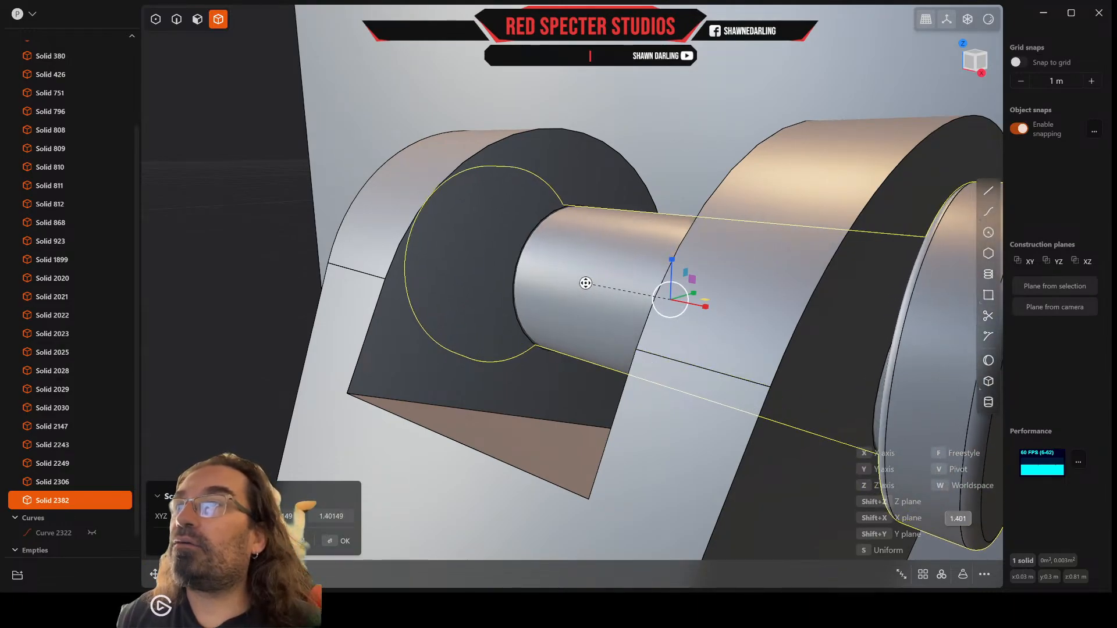
pyautogui.moveTo(585, 283); pyautogui.dragTo(697, 282, button='middle')
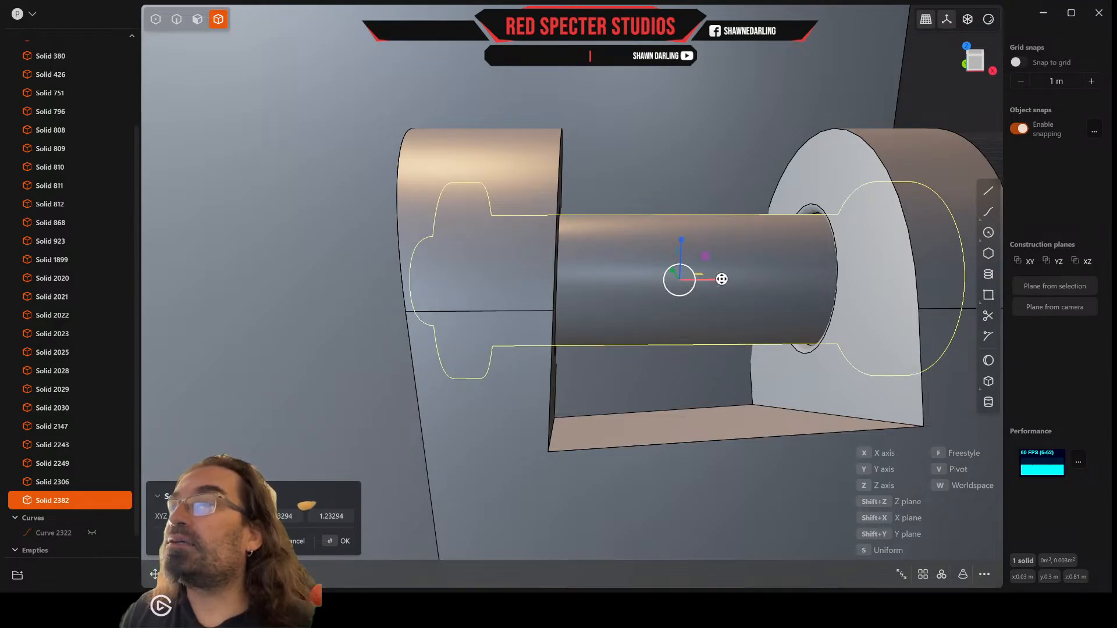
pyautogui.press('x')
pyautogui.moveTo(736, 282); pyautogui.dragTo(737, 281)
pyautogui.moveTo(729, 280); pyautogui.dragTo(749, 277, button='middle')
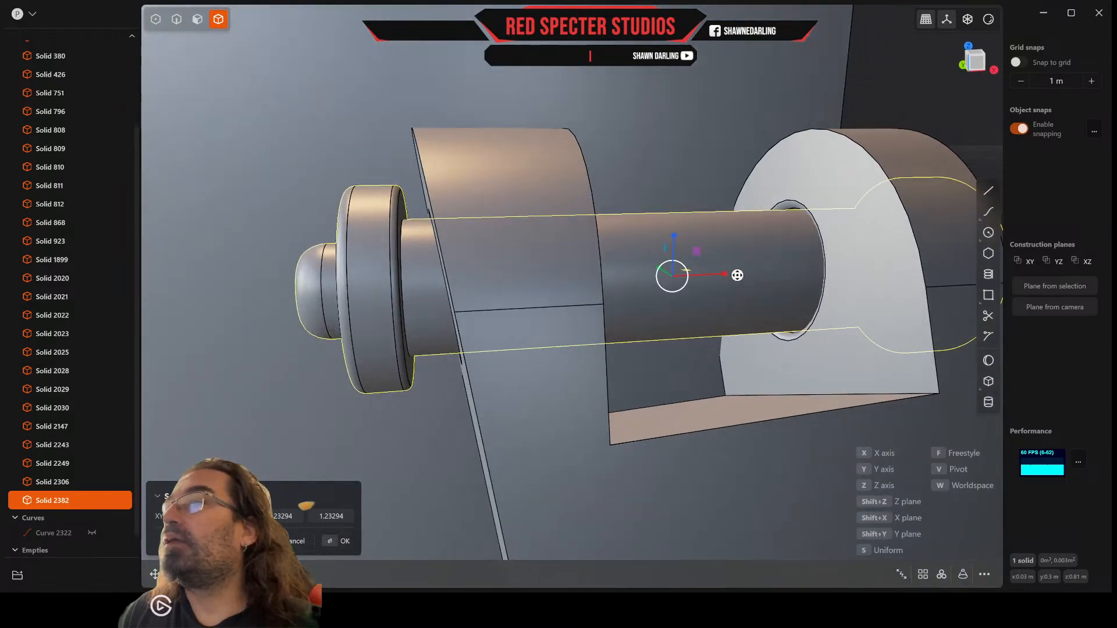
pyautogui.press('x')
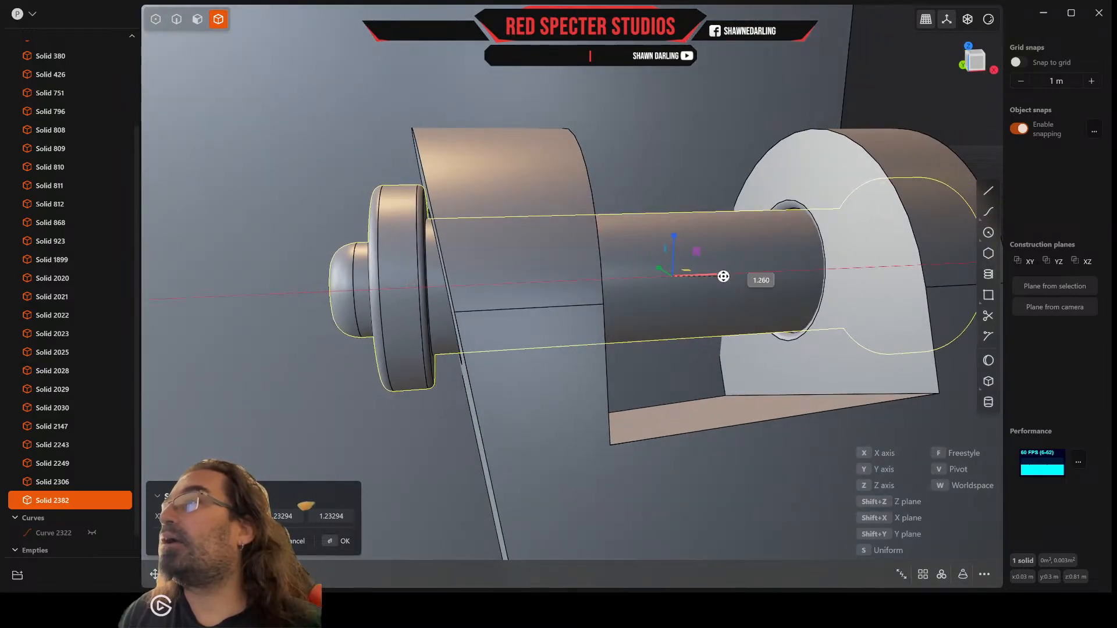
pyautogui.click(723, 276)
pyautogui.moveTo(723, 274); pyautogui.dragTo(661, 259, button='middle')
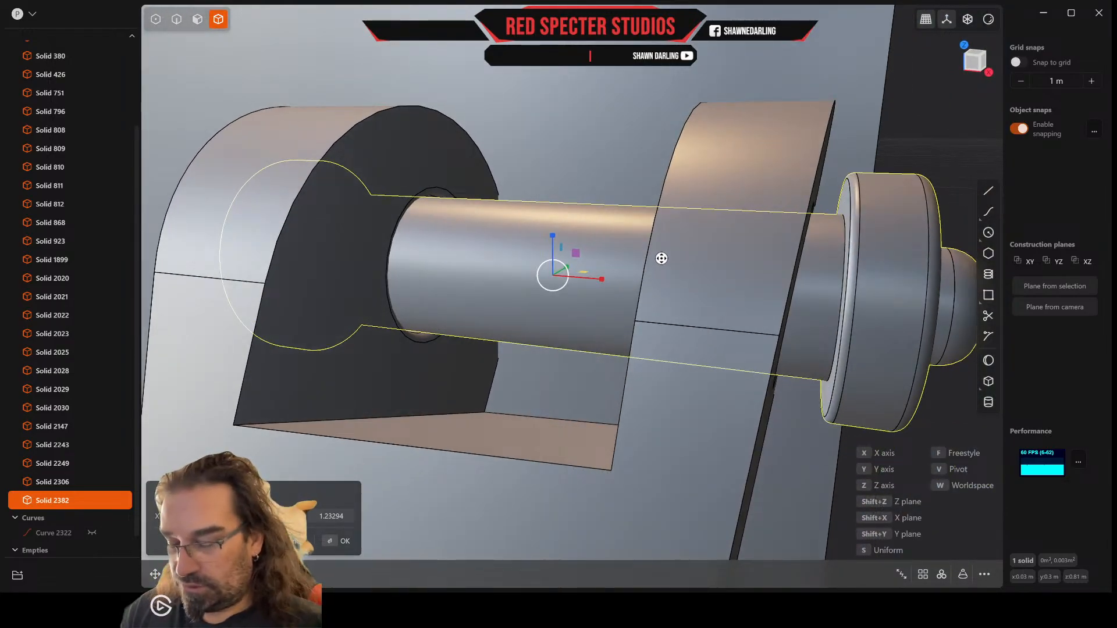
# Step: Shift the enlarged pin slightly along the X axis to seat it evenly across the two prongs
pyautogui.press('g')
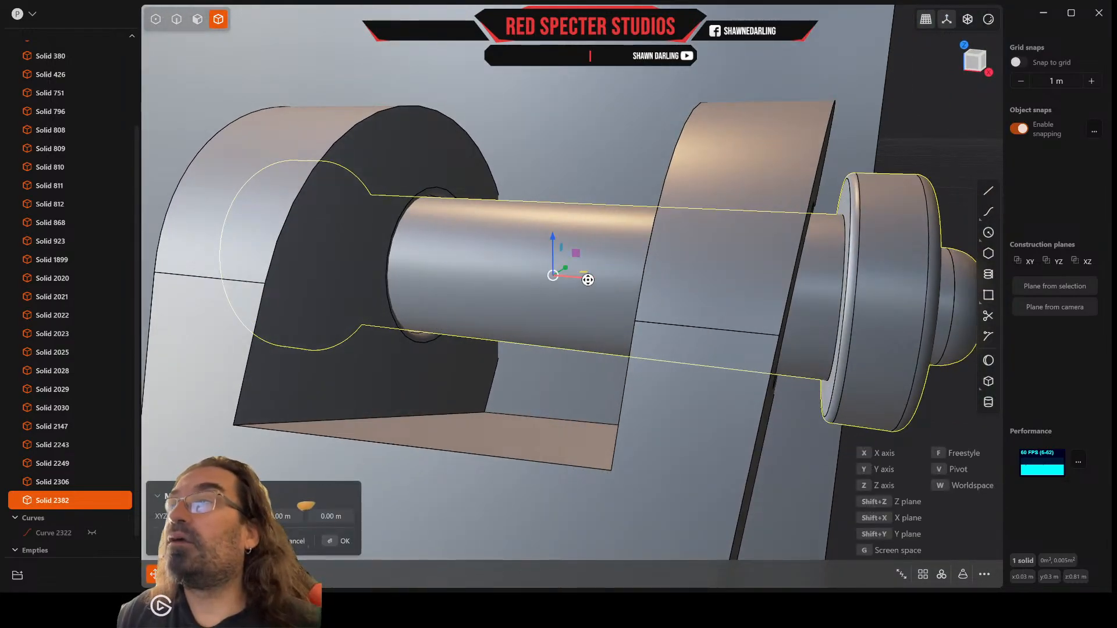
pyautogui.press('x')
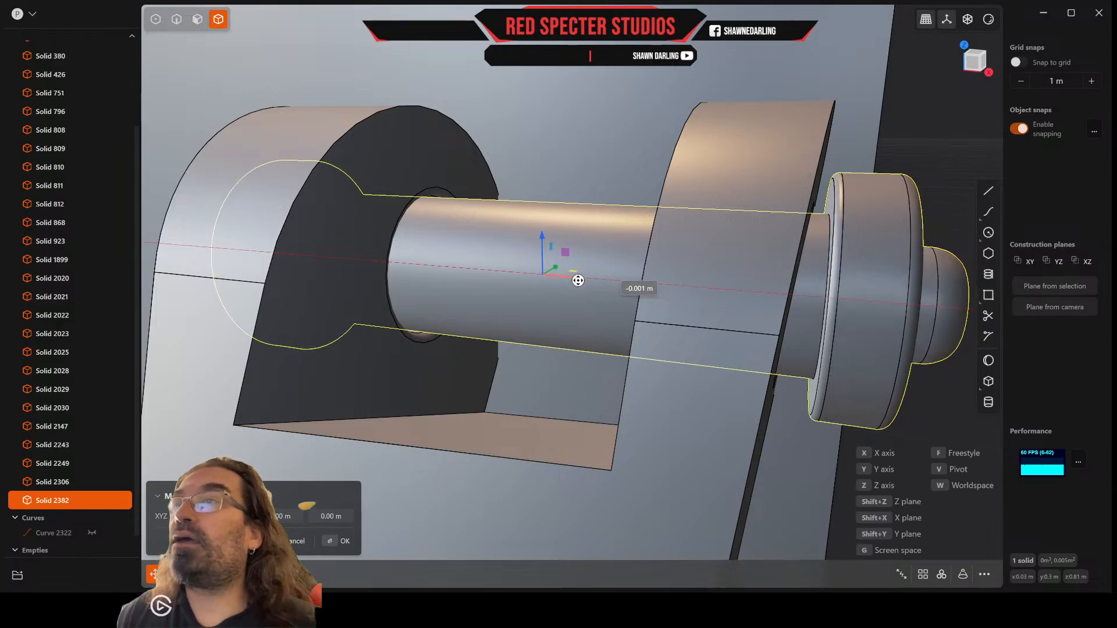
pyautogui.moveTo(581, 274); pyautogui.dragTo(612, 289, button='middle')
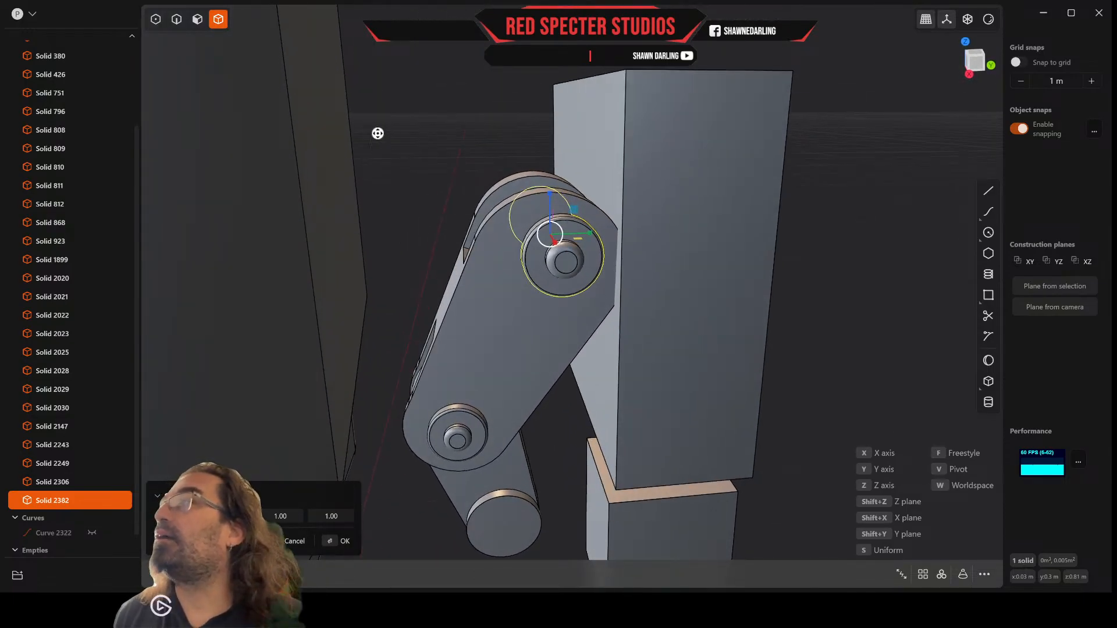
# Step: Try to offset the full outline edges of the thumb segment's two outer side faces inward by about 0.003 m
pyautogui.click(176, 19)
pyautogui.scroll(2, 498, 213)
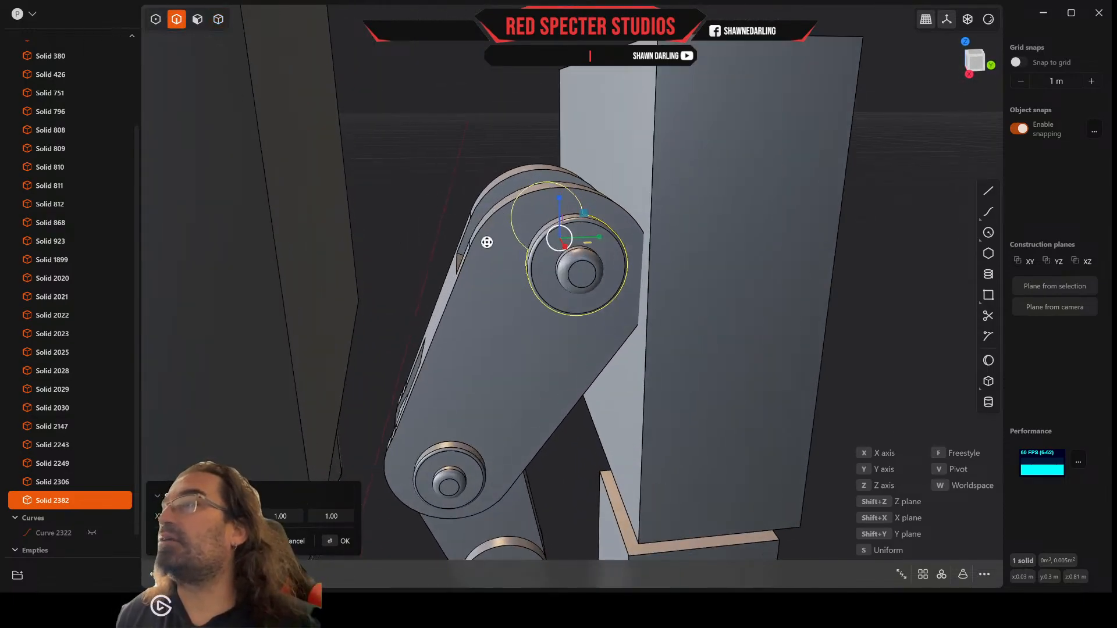
pyautogui.press('Escape')
pyautogui.click(494, 218)
pyautogui.press('f')
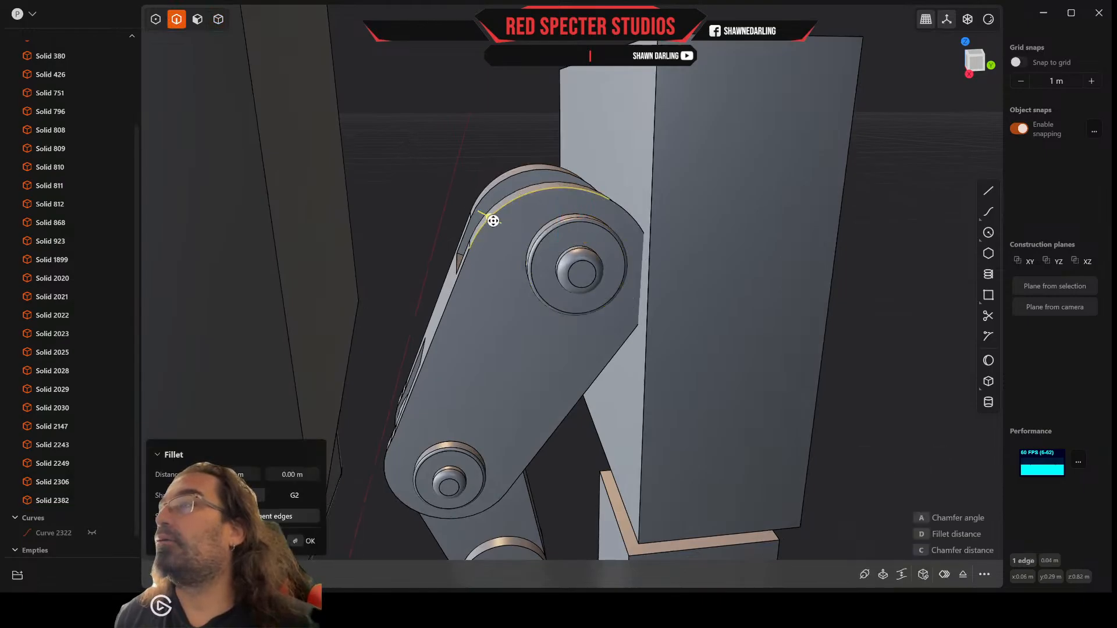
pyautogui.doubleClick(461, 280)
pyautogui.moveTo(459, 307); pyautogui.dragTo(497, 375, button='middle')
pyautogui.doubleClick(485, 197)
pyautogui.moveTo(484, 194); pyautogui.dragTo(486, 185, button='middle')
pyautogui.press('o')
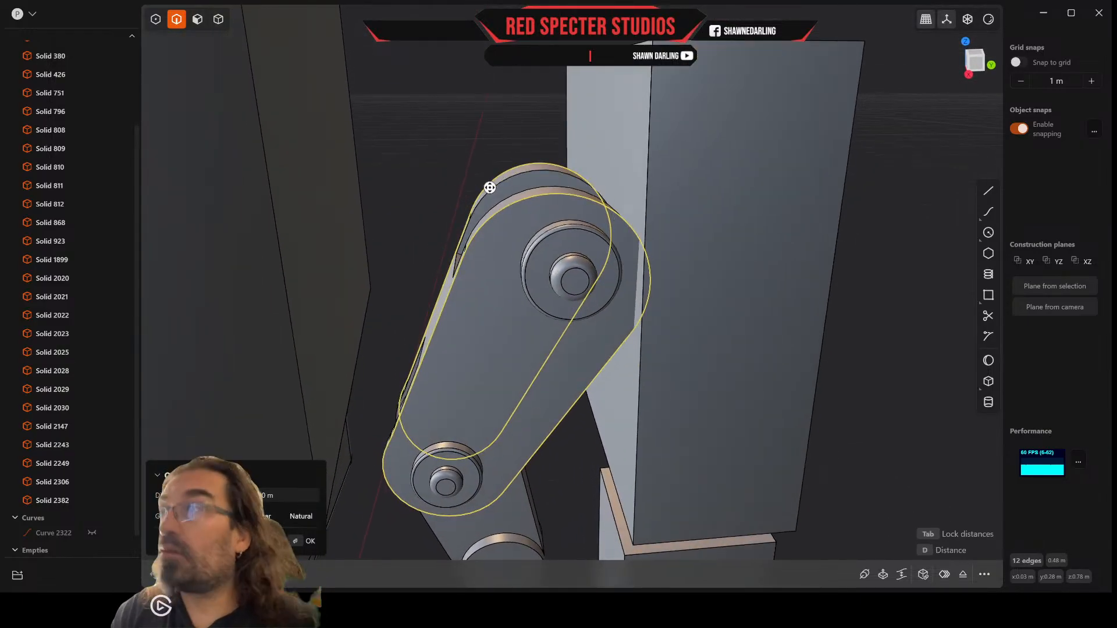
pyautogui.press('d')
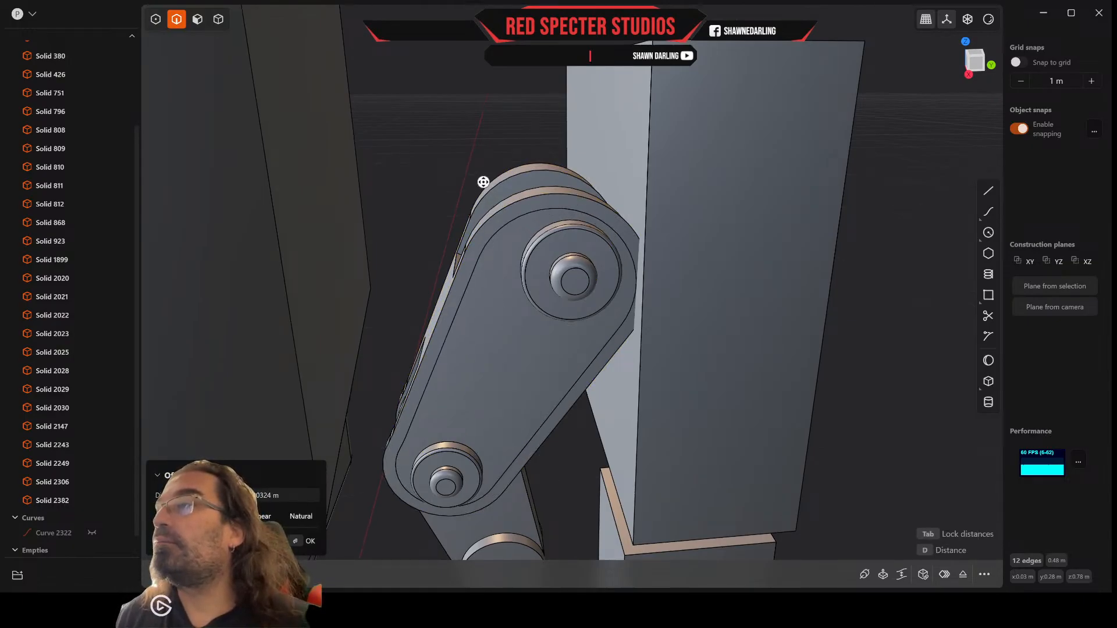
pyautogui.press('Return')
pyautogui.moveTo(483, 182); pyautogui.dragTo(506, 192, button='middle')
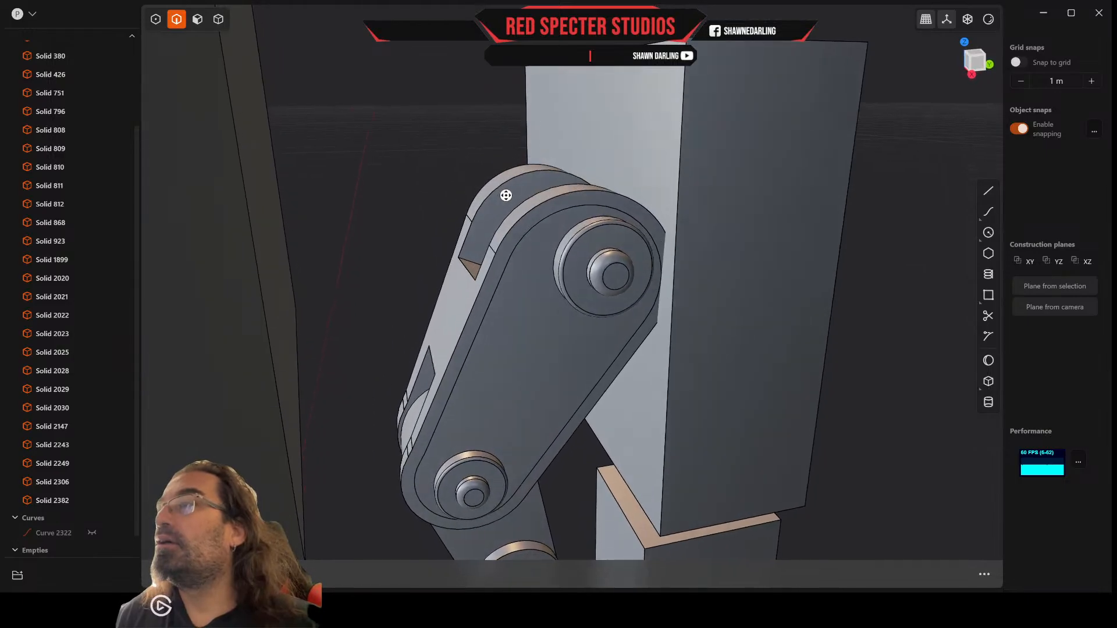
pyautogui.click(198, 20)
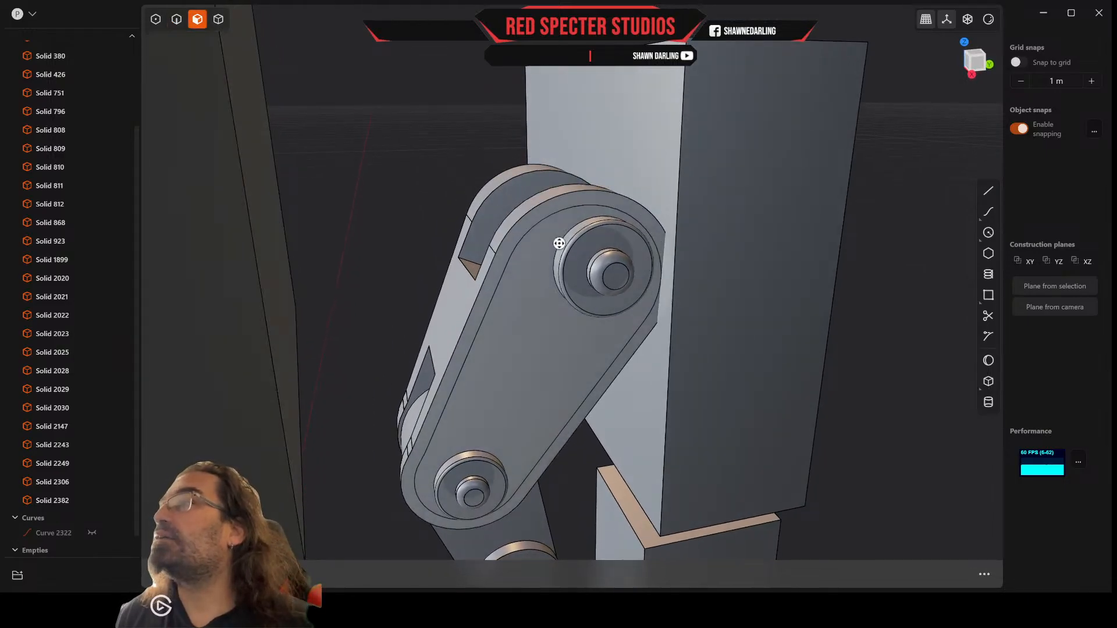
pyautogui.click(518, 232)
pyautogui.moveTo(517, 233); pyautogui.dragTo(542, 224, button='middle')
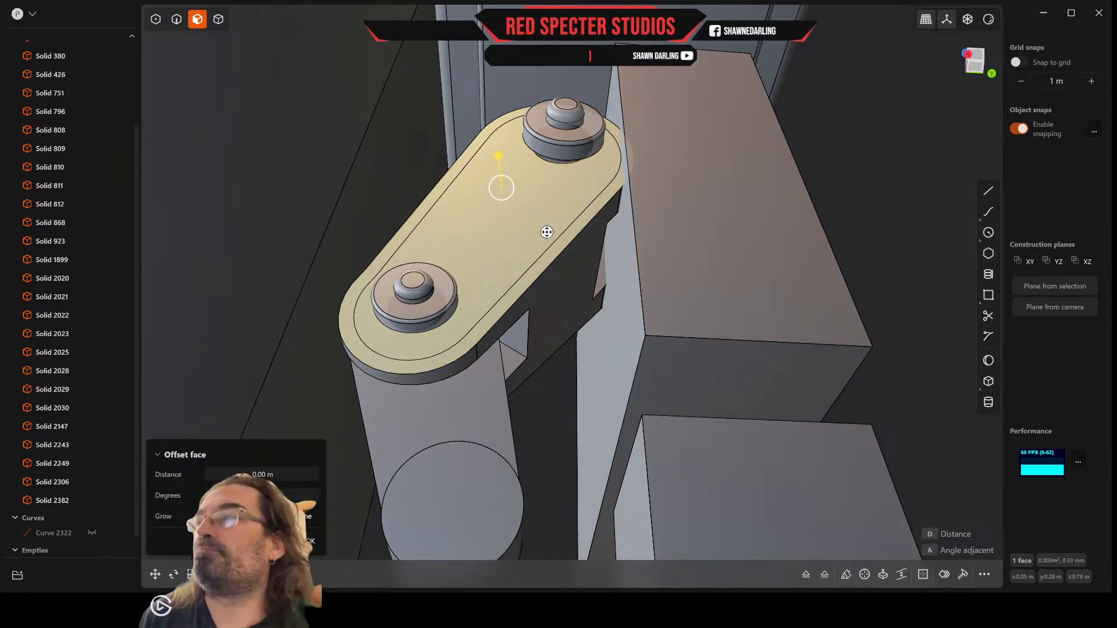
pyautogui.press('d')
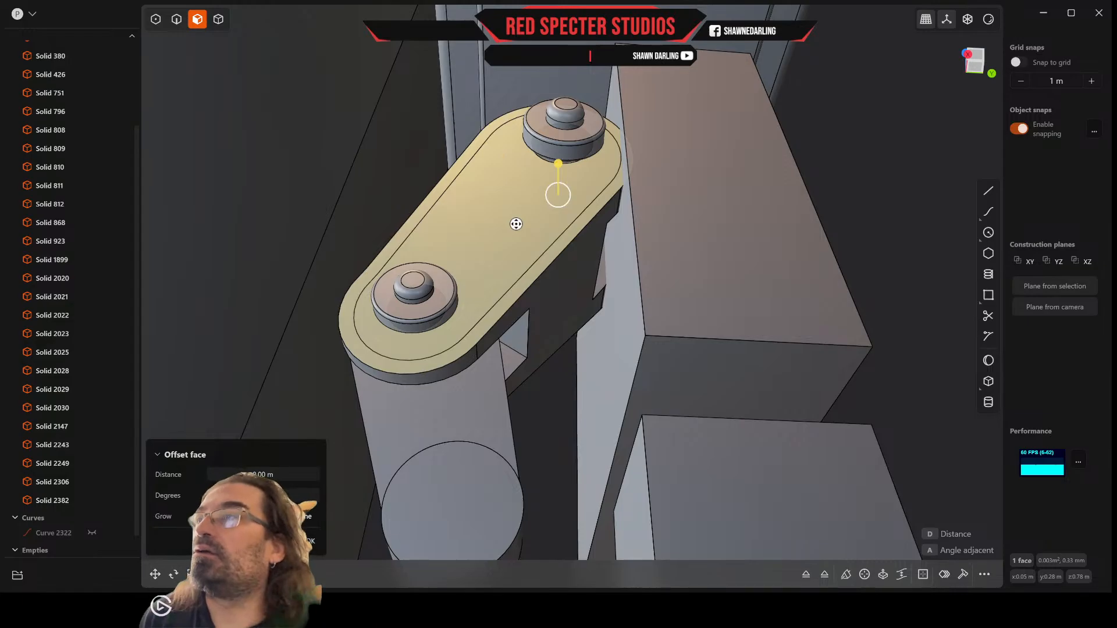
pyautogui.press('Escape')
pyautogui.press('b')
pyautogui.moveTo(508, 215); pyautogui.dragTo(509, 208, button='middle')
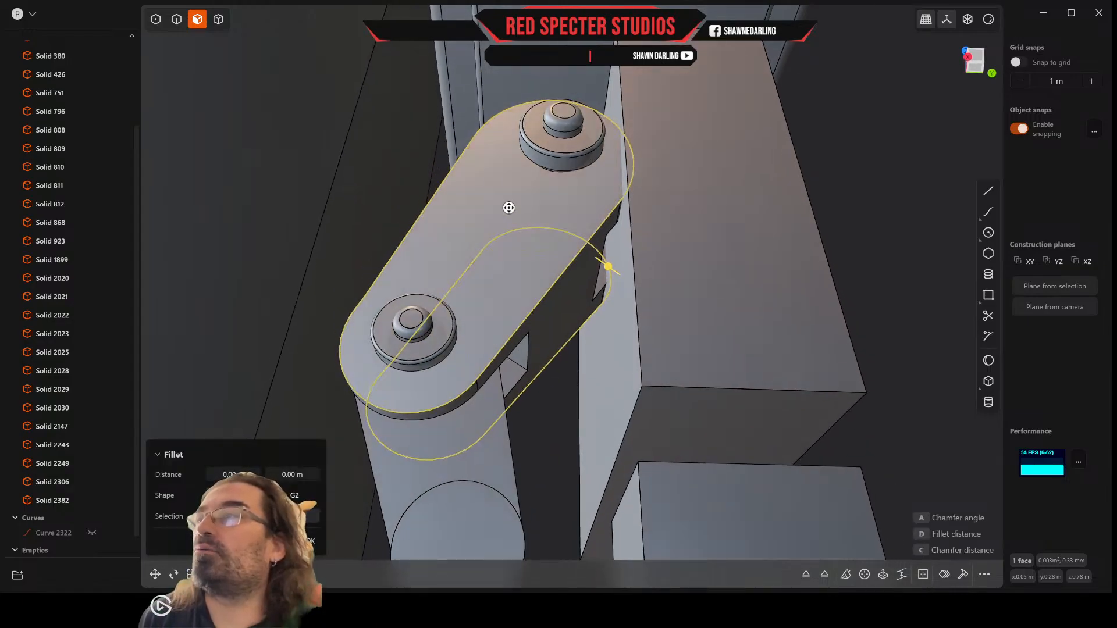
pyautogui.press('Escape')
pyautogui.click(454, 150)
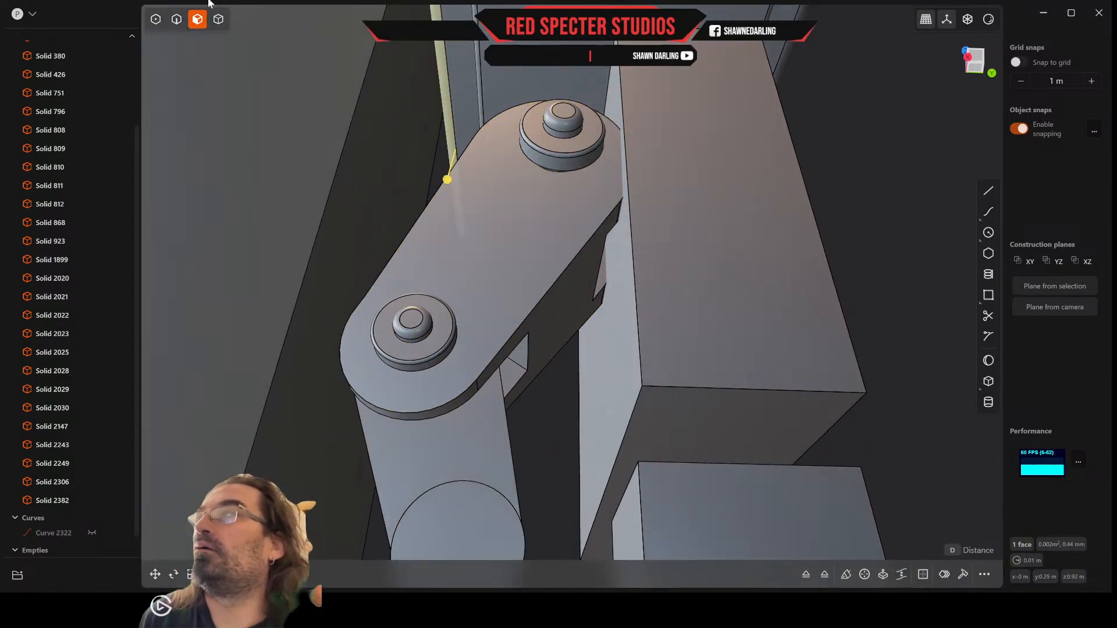
pyautogui.click(176, 19)
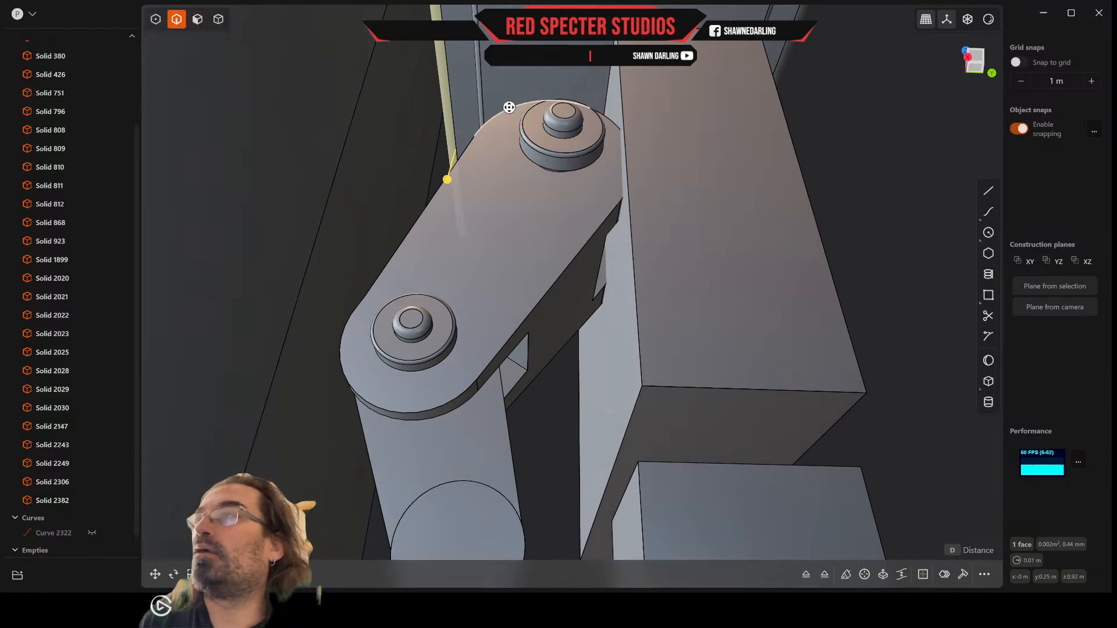
pyautogui.click(500, 111)
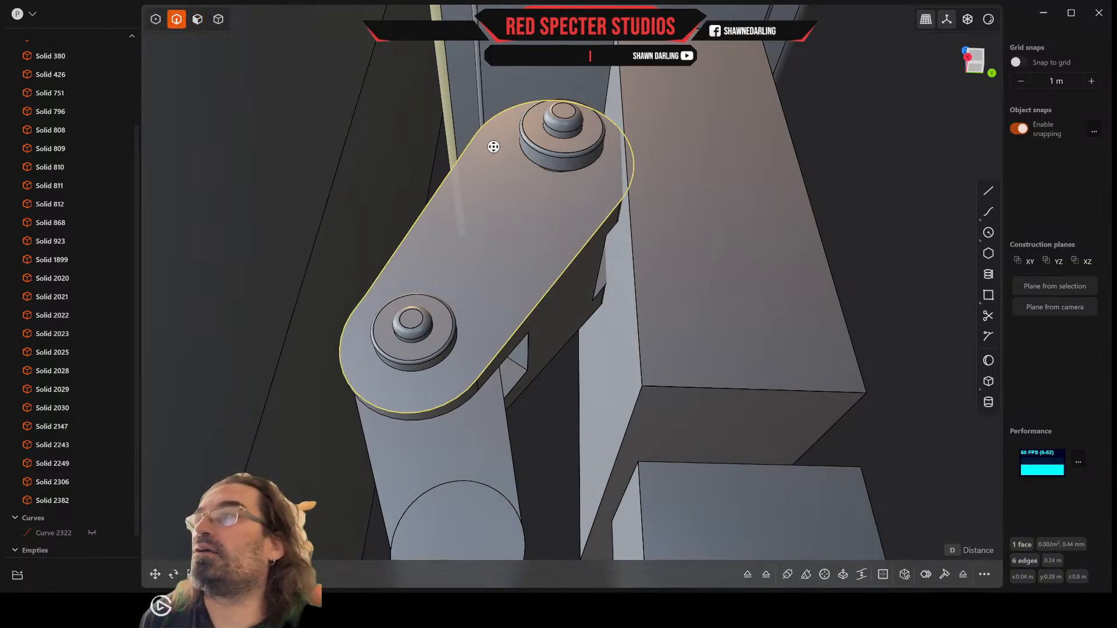
pyautogui.press('o')
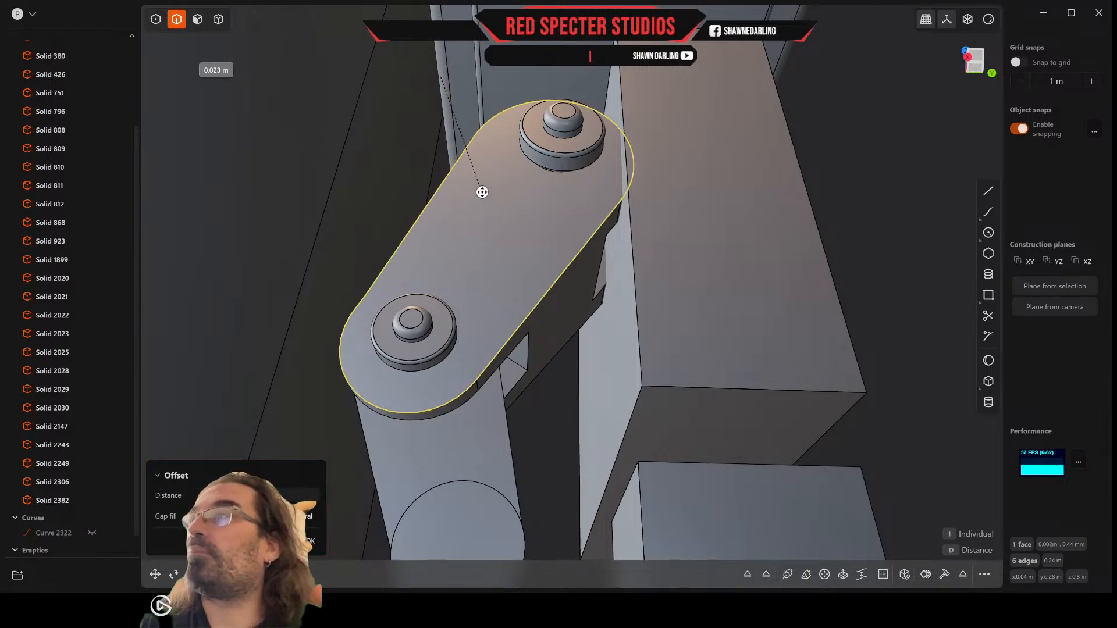
pyautogui.press('Escape')
pyautogui.moveTo(480, 189); pyautogui.dragTo(486, 202, button='middle')
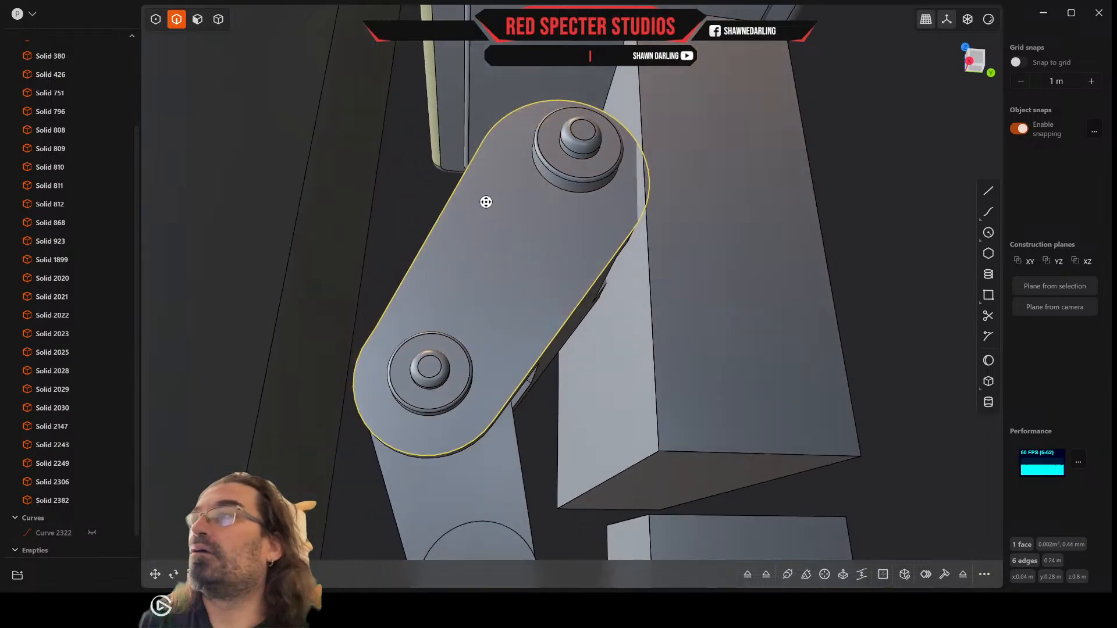
pyautogui.press('Escape')
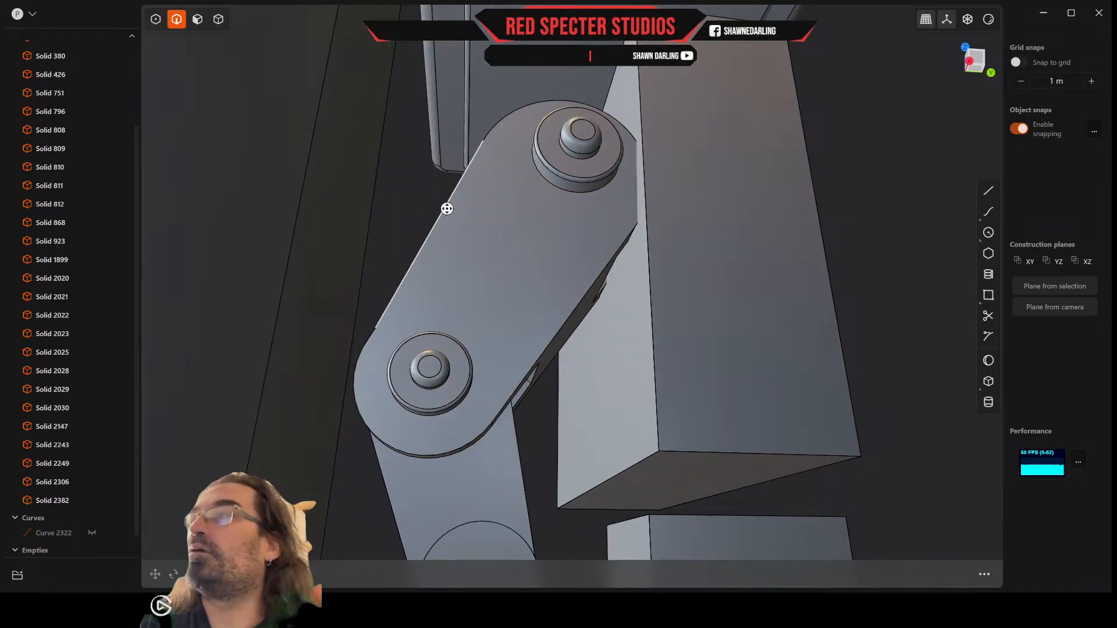
# Step: Try to offset the full outline of the thumb segment's outer side face inward by about 0.015 m
pyautogui.doubleClick(447, 208)
pyautogui.press('f')
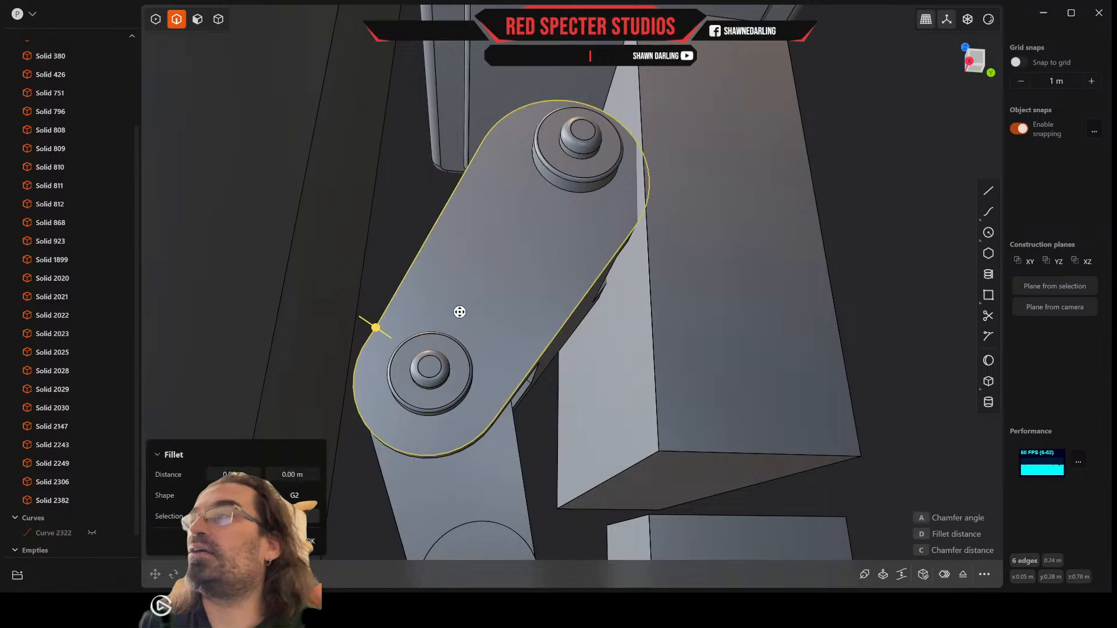
pyautogui.press('o')
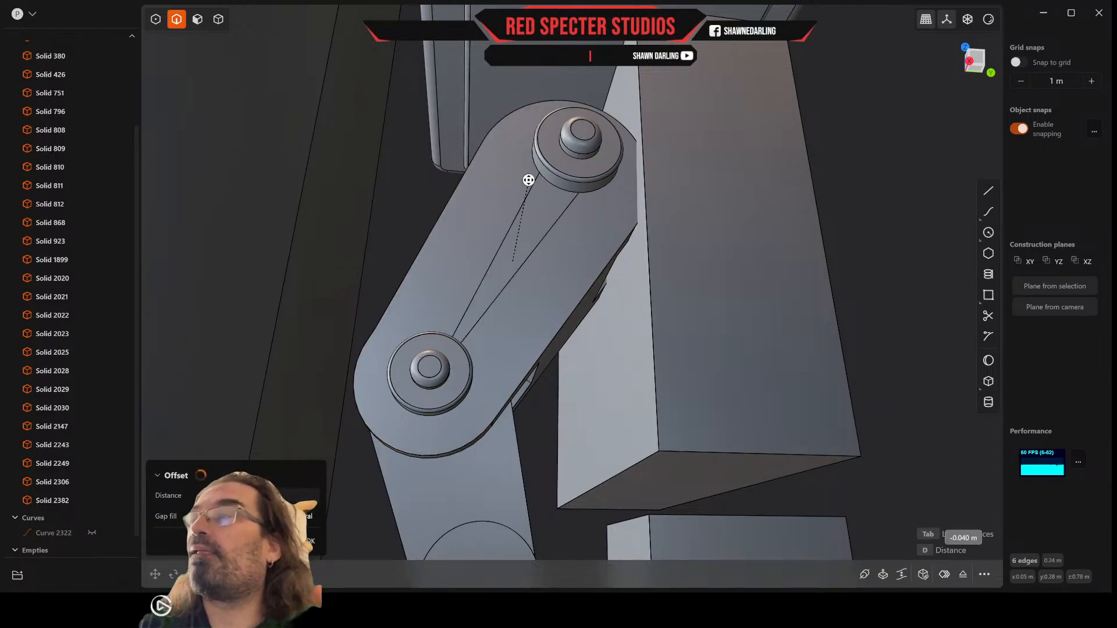
pyautogui.click(525, 232)
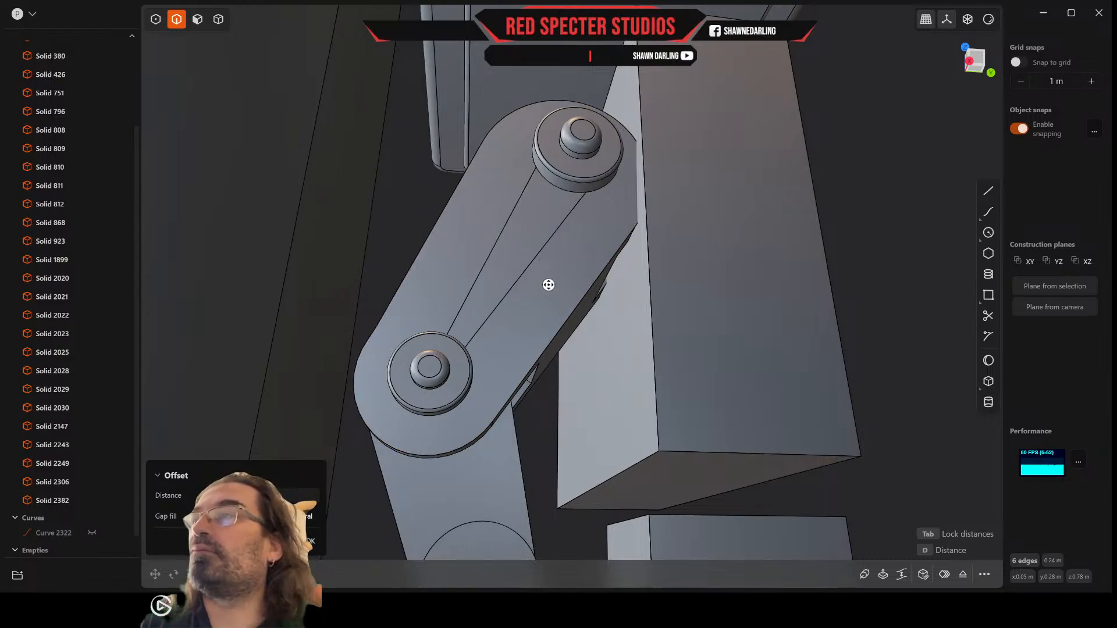
pyautogui.moveTo(522, 310); pyautogui.dragTo(502, 274, button='middle')
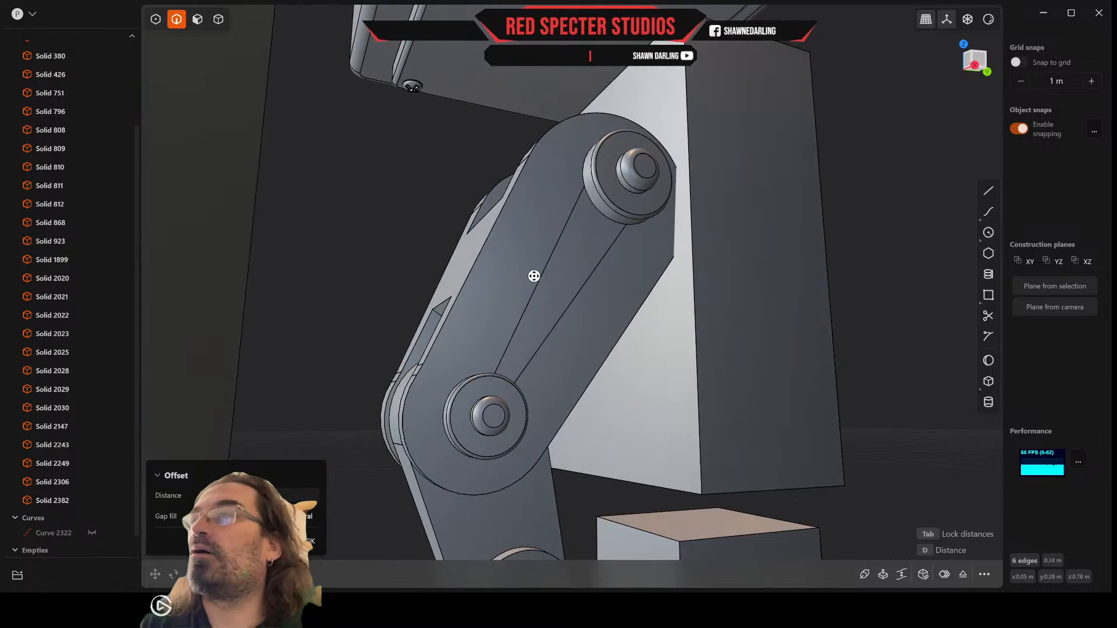
pyautogui.press('Escape')
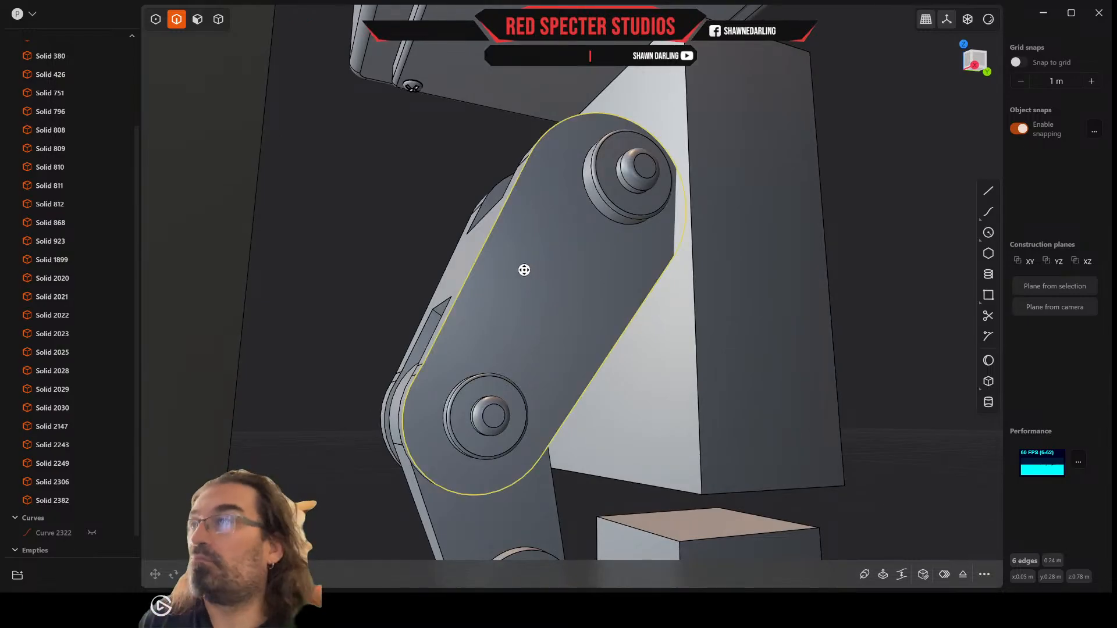
pyautogui.moveTo(536, 254); pyautogui.dragTo(510, 250, button='middle')
pyautogui.press('Escape')
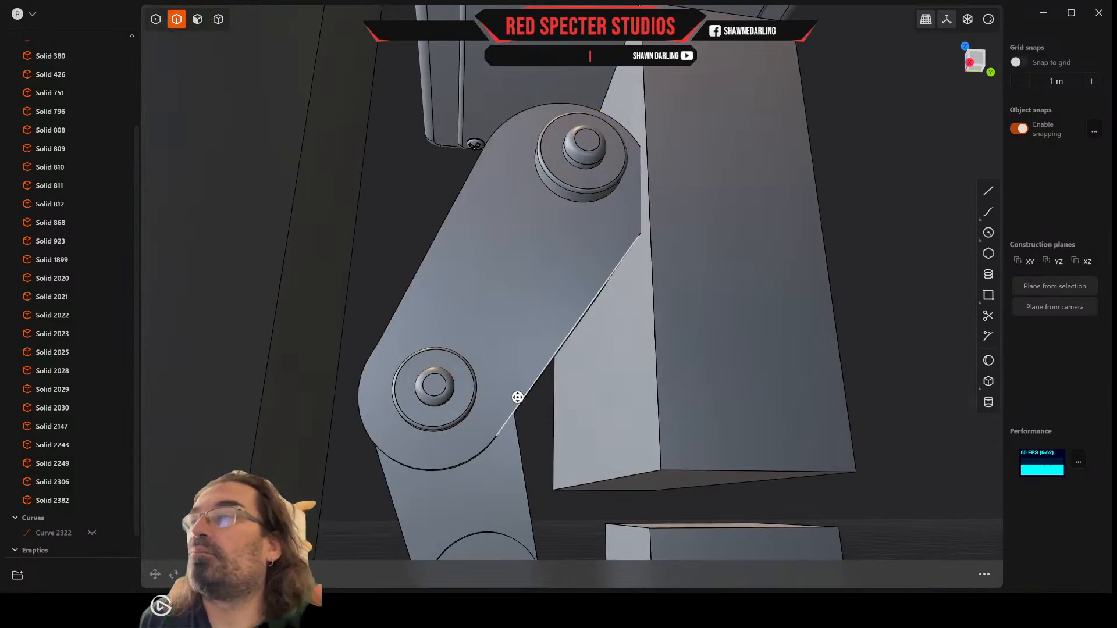
# Step: Offset the full outline edges of the thumb segment's outer side face slightly inward, marking off a narrow border around both pins
pyautogui.doubleClick(428, 463)
pyautogui.press('f')
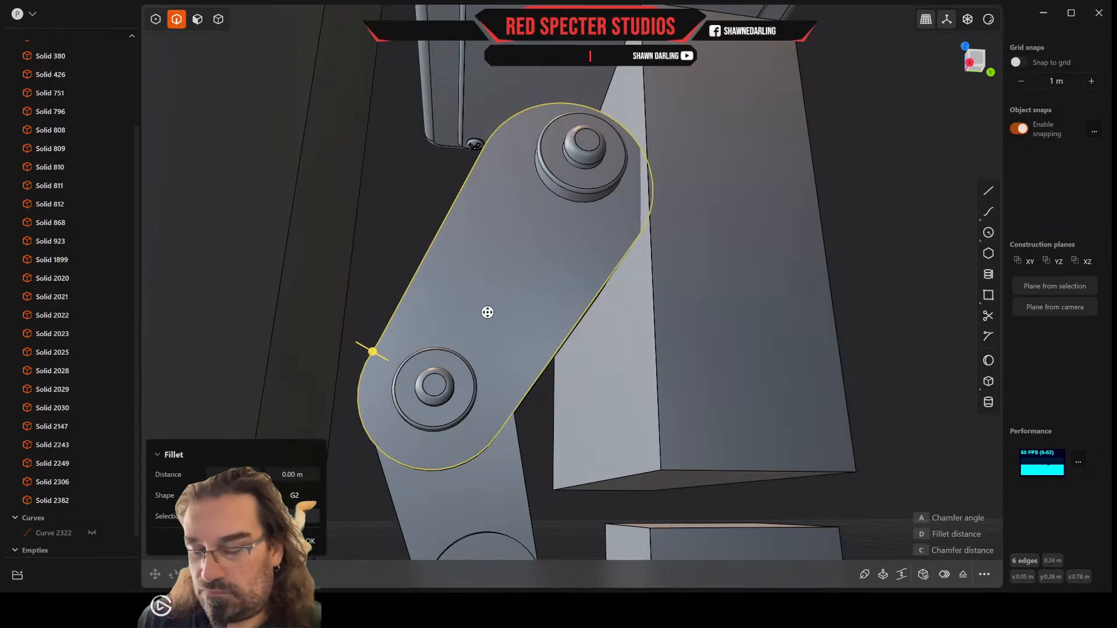
pyautogui.press('o')
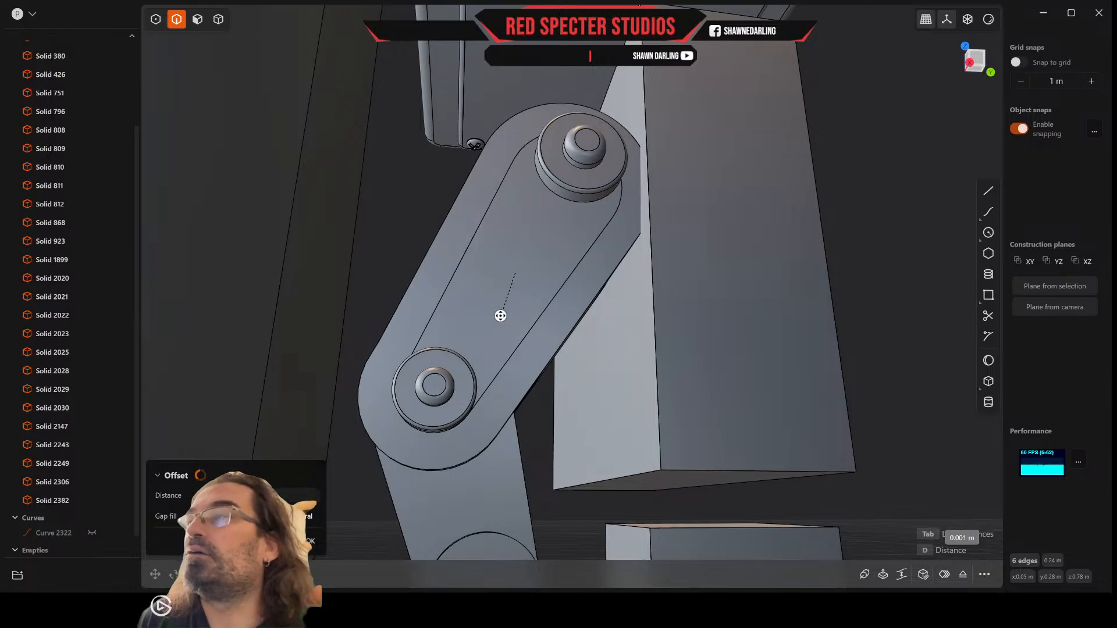
pyautogui.click(497, 324)
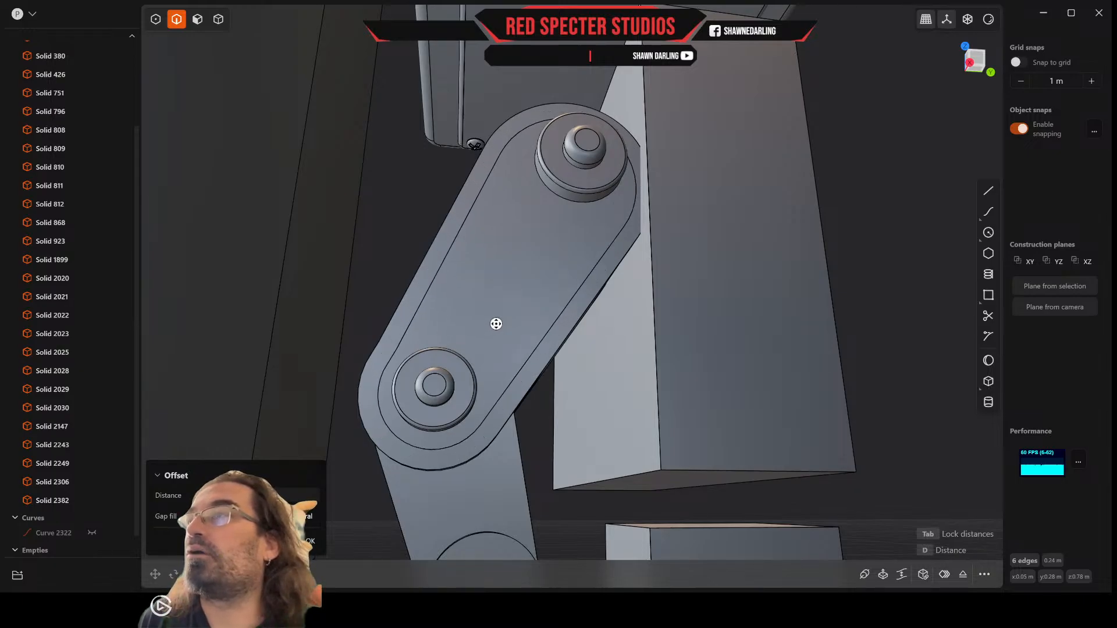
pyautogui.moveTo(496, 324); pyautogui.dragTo(495, 367, button='middle')
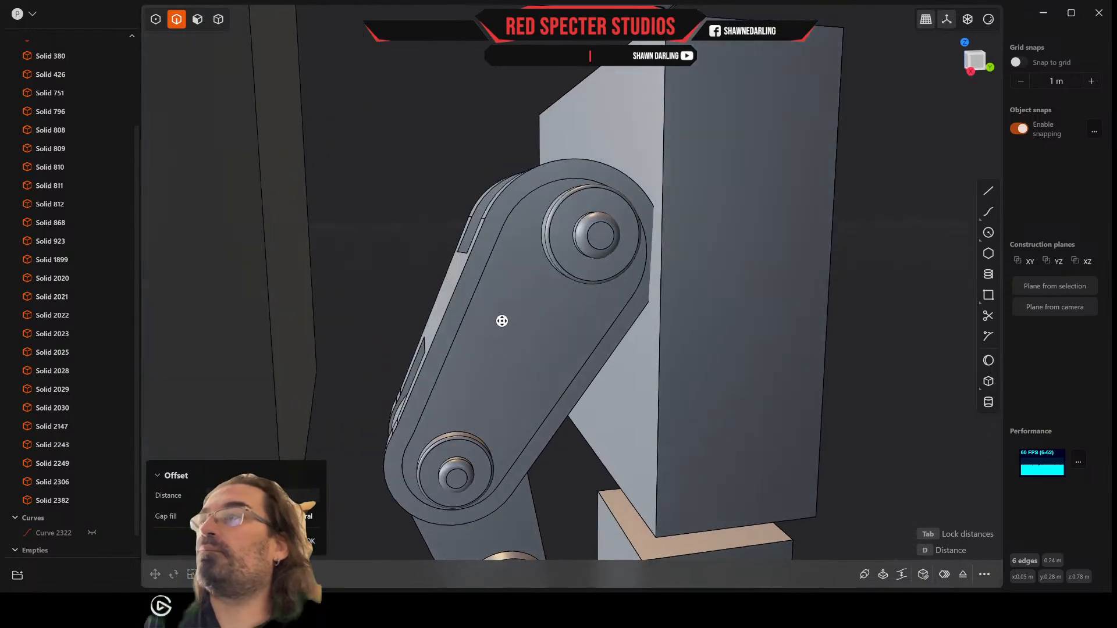
pyautogui.press('Escape')
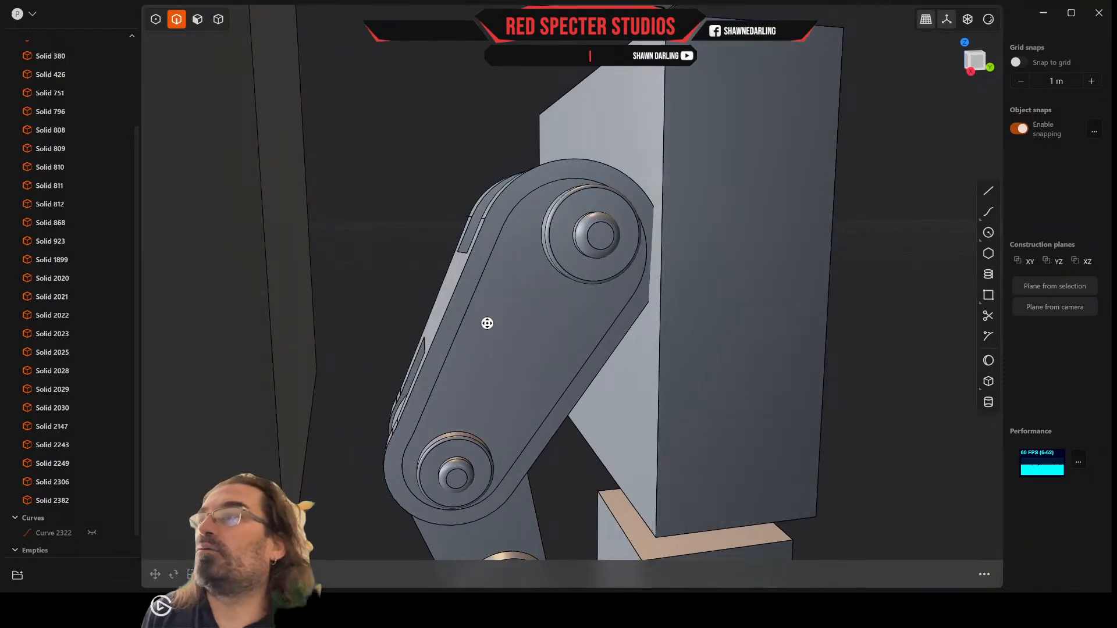
# Step: Offset the narrow border face outward by about 0.004 m to raise a rim on this side of the thumb segment
pyautogui.click(200, 19)
pyautogui.click(481, 239)
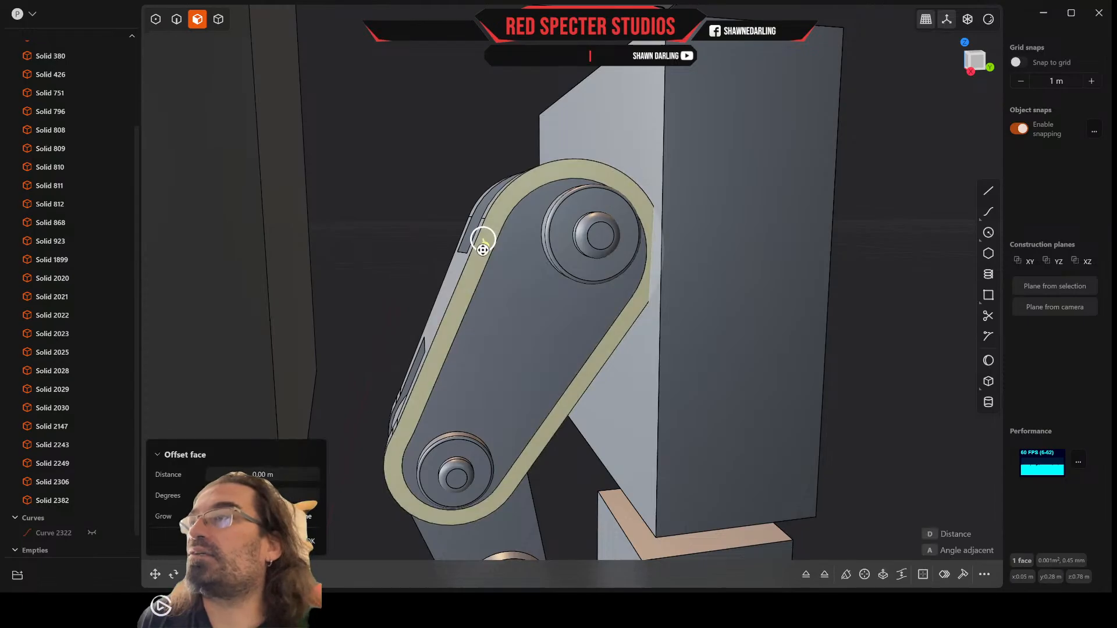
pyautogui.moveTo(481, 241); pyautogui.dragTo(554, 301, button='middle')
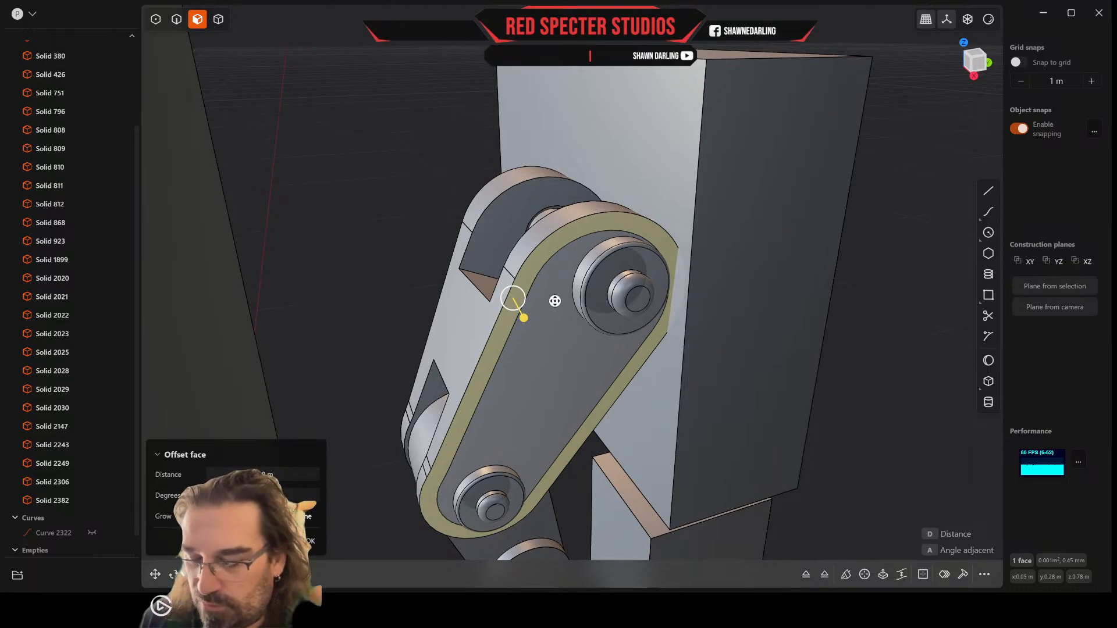
pyautogui.moveTo(524, 318); pyautogui.dragTo(530, 327)
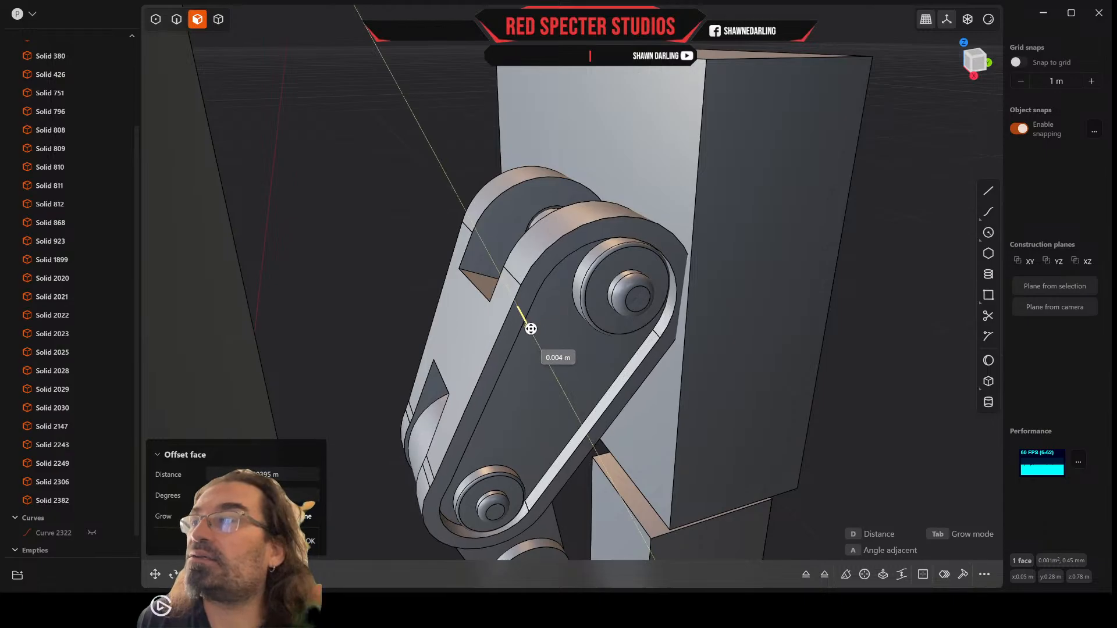
pyautogui.scroll(8, 538, 302)
pyautogui.scroll(-8, 656, 294)
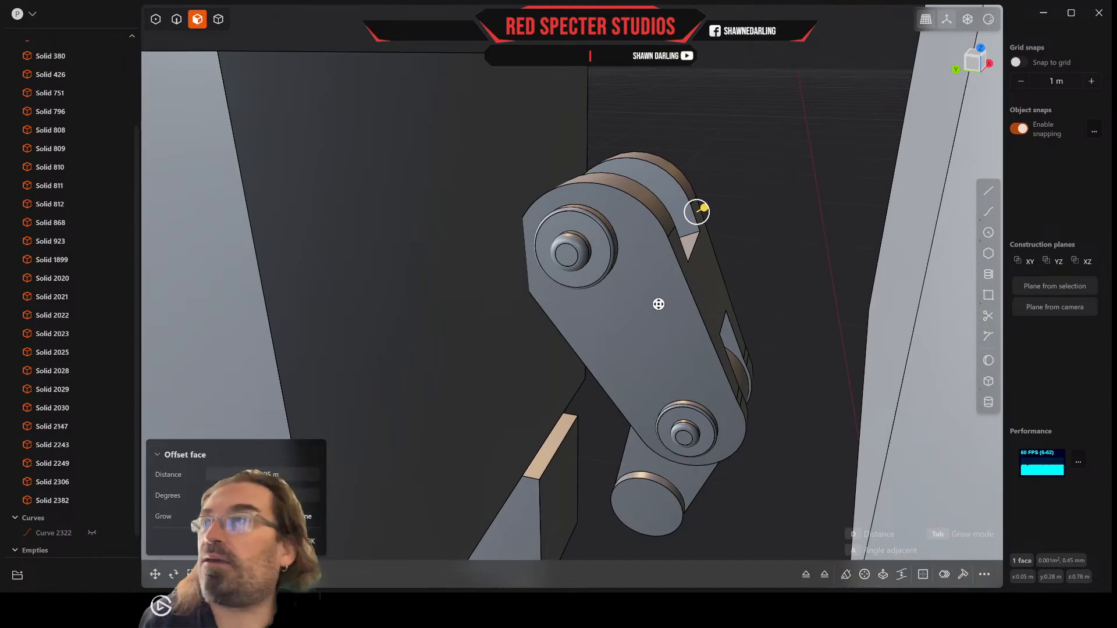
pyautogui.moveTo(658, 304); pyautogui.dragTo(648, 302, button='middle')
pyautogui.rightClick(647, 299)
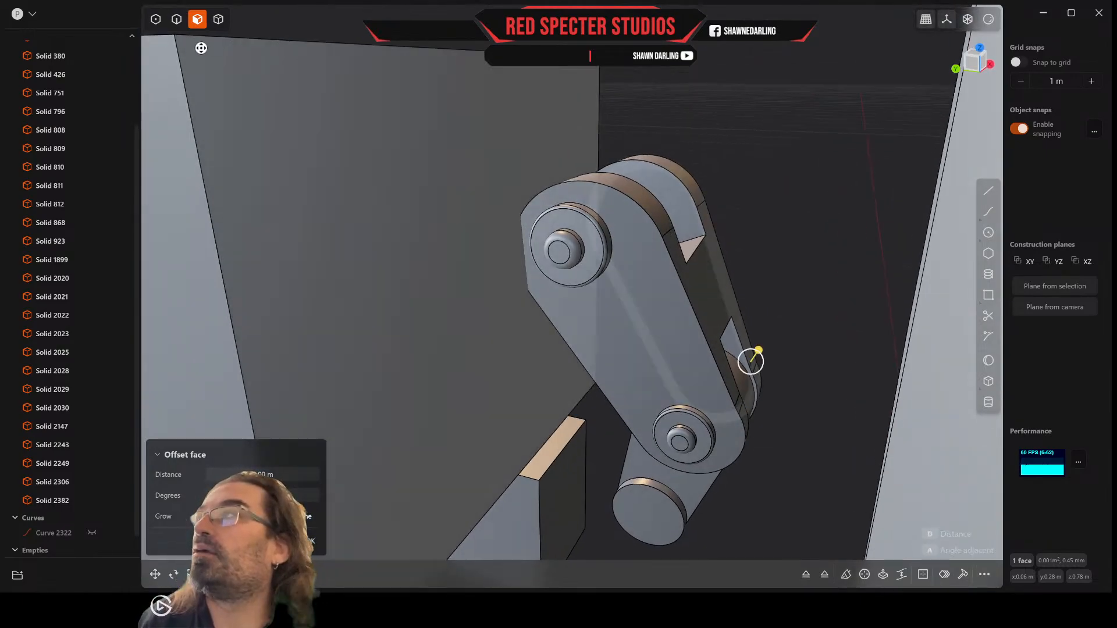
# Step: Offset the outline edges of the thumb segment's opposite side face inward to create a matching narrow border
pyautogui.click(176, 19)
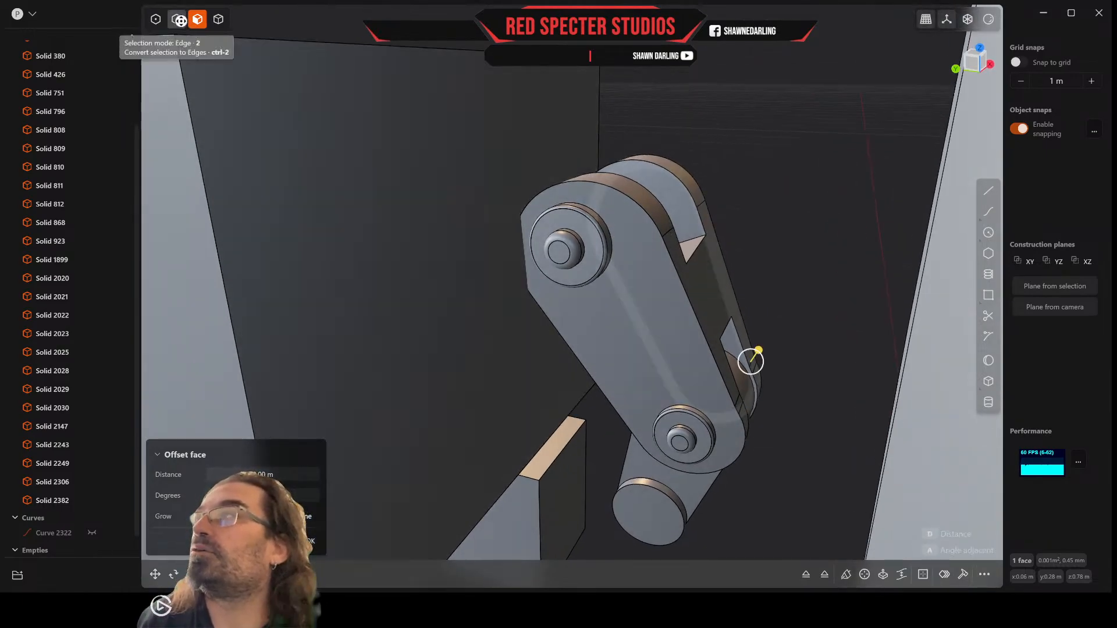
pyautogui.doubleClick(649, 215)
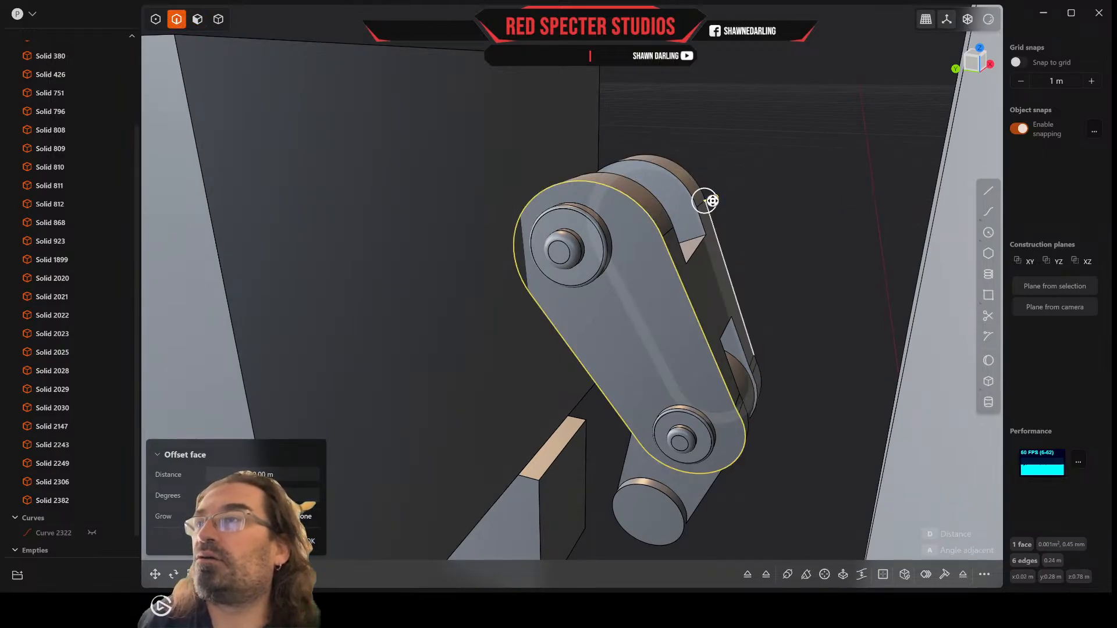
pyautogui.moveTo(673, 251); pyautogui.dragTo(710, 239, button='middle')
pyautogui.press('Escape')
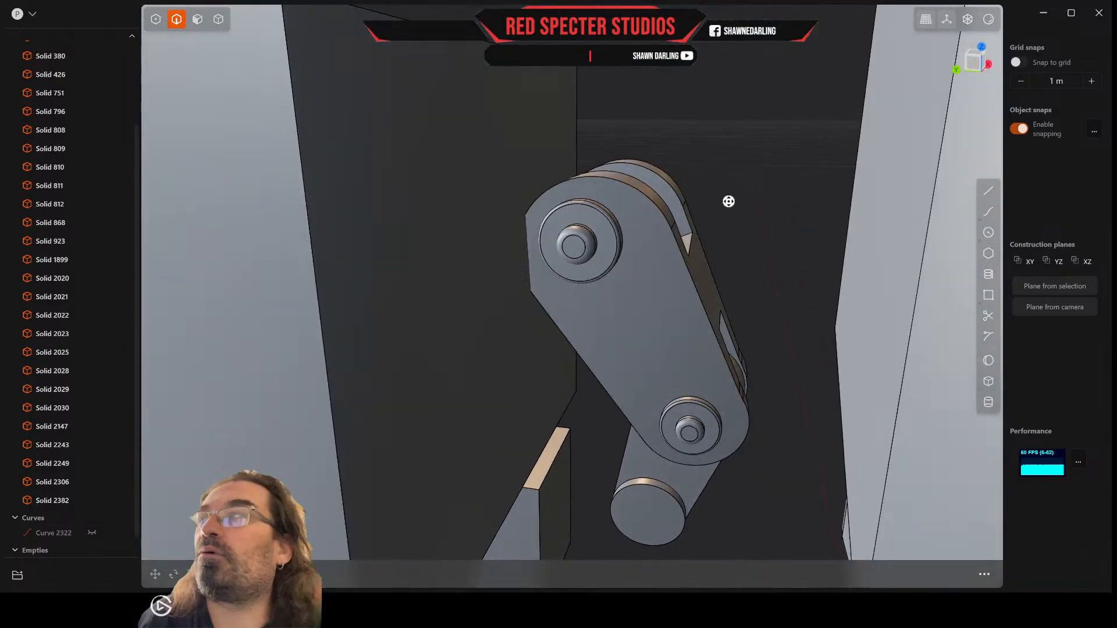
pyautogui.click(642, 208)
pyautogui.press('f')
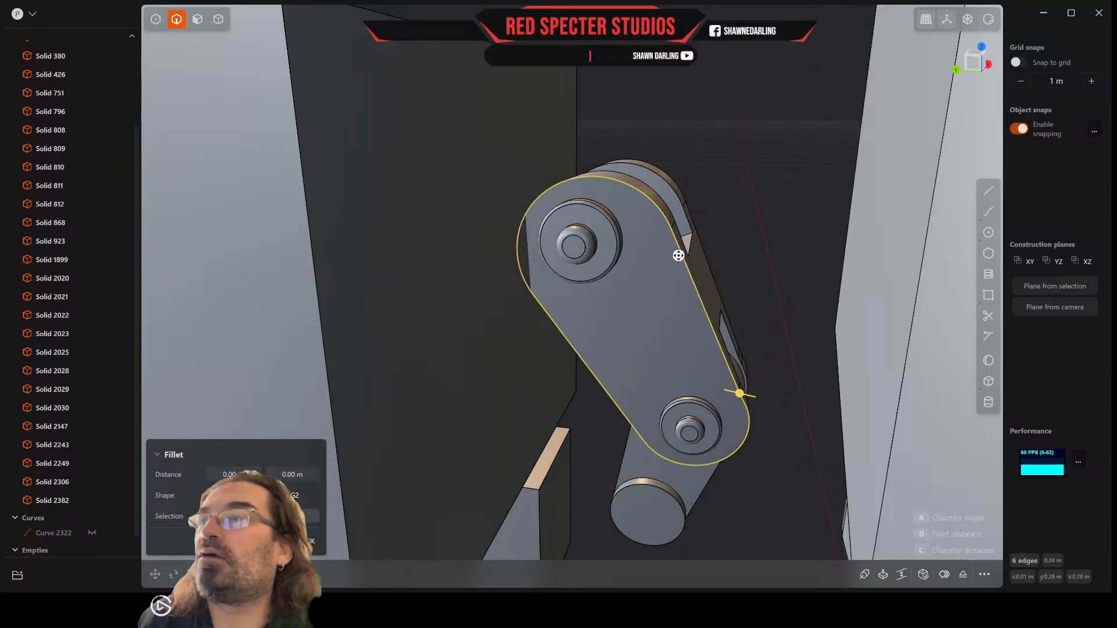
pyautogui.press('o')
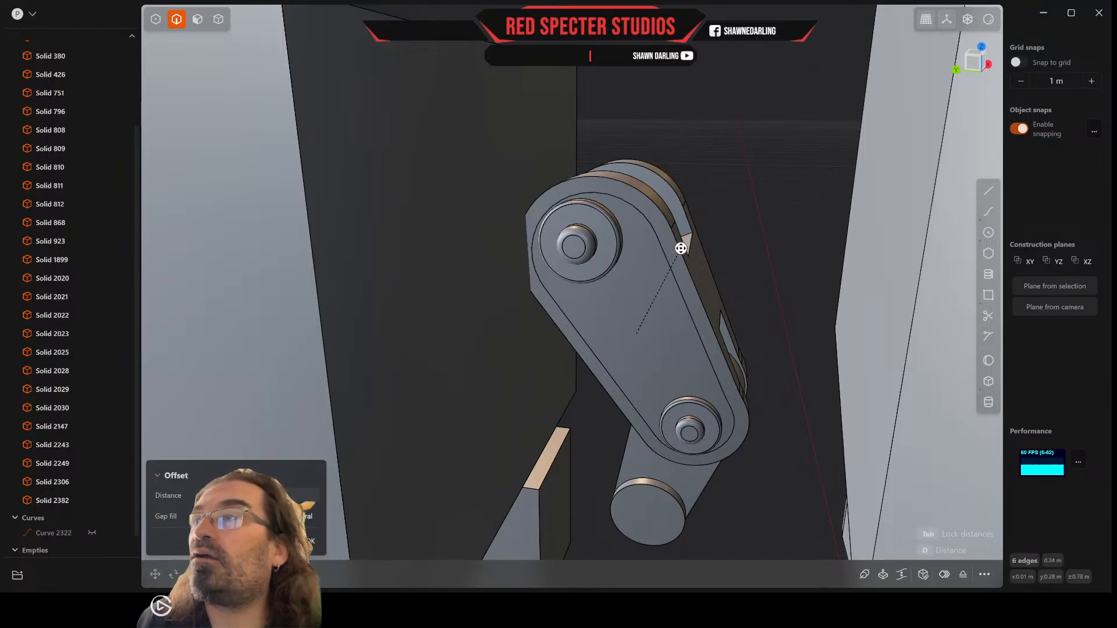
pyautogui.press('Escape')
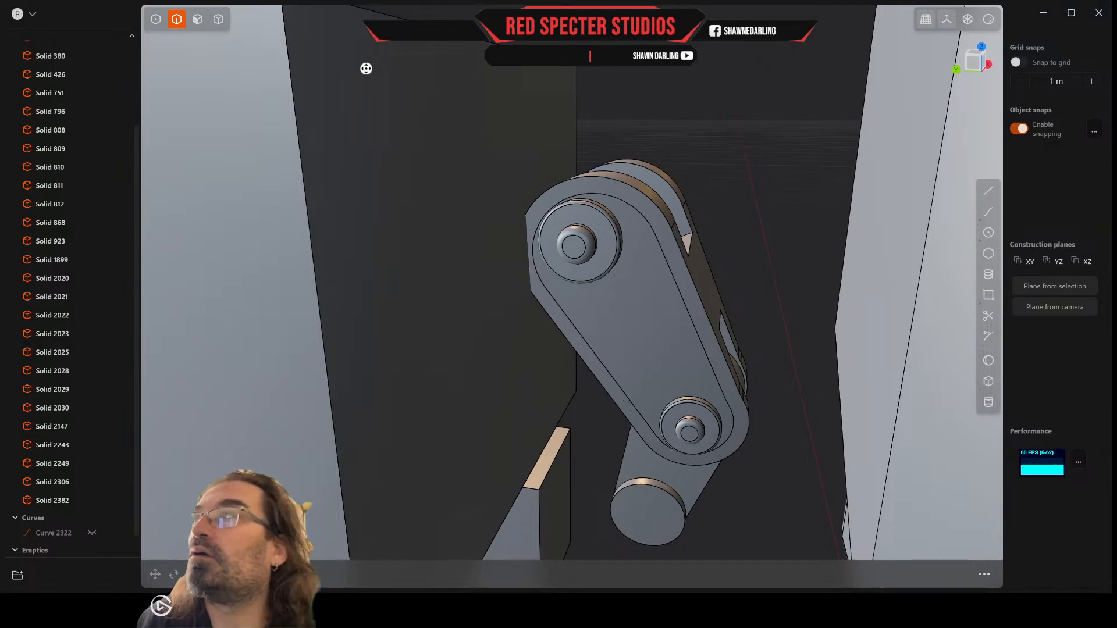
# Step: Offset the opposite side's border face outward to raise a matching rim
pyautogui.click(198, 17)
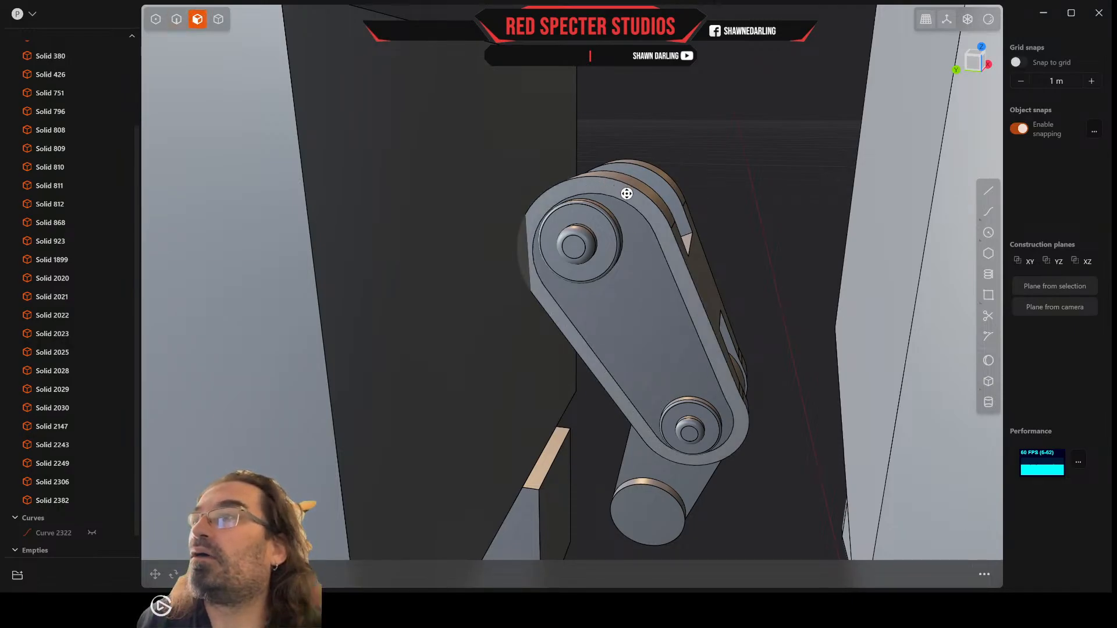
pyautogui.click(627, 193)
pyautogui.press('o')
pyautogui.moveTo(626, 194); pyautogui.dragTo(619, 213)
pyautogui.moveTo(619, 215); pyautogui.dragTo(459, 109, button='middle')
pyautogui.rightClick(602, 212)
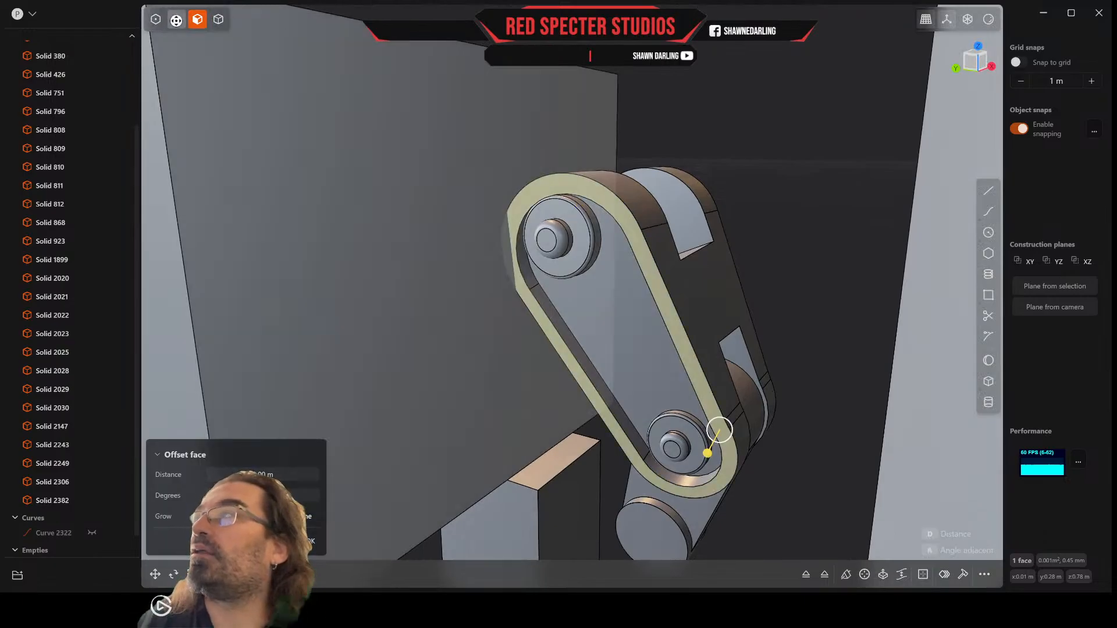
# Step: Fillet the inner and outer edge loops of the raised rims on both sides of the thumb segment by about 0.0009 m
pyautogui.click(177, 20)
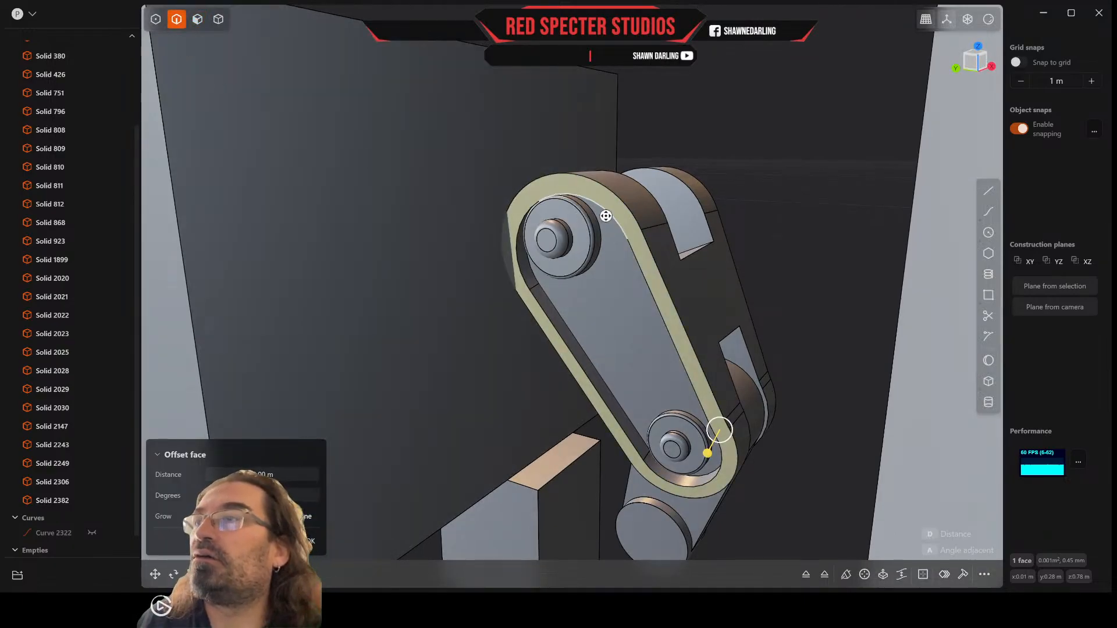
pyautogui.click(605, 216)
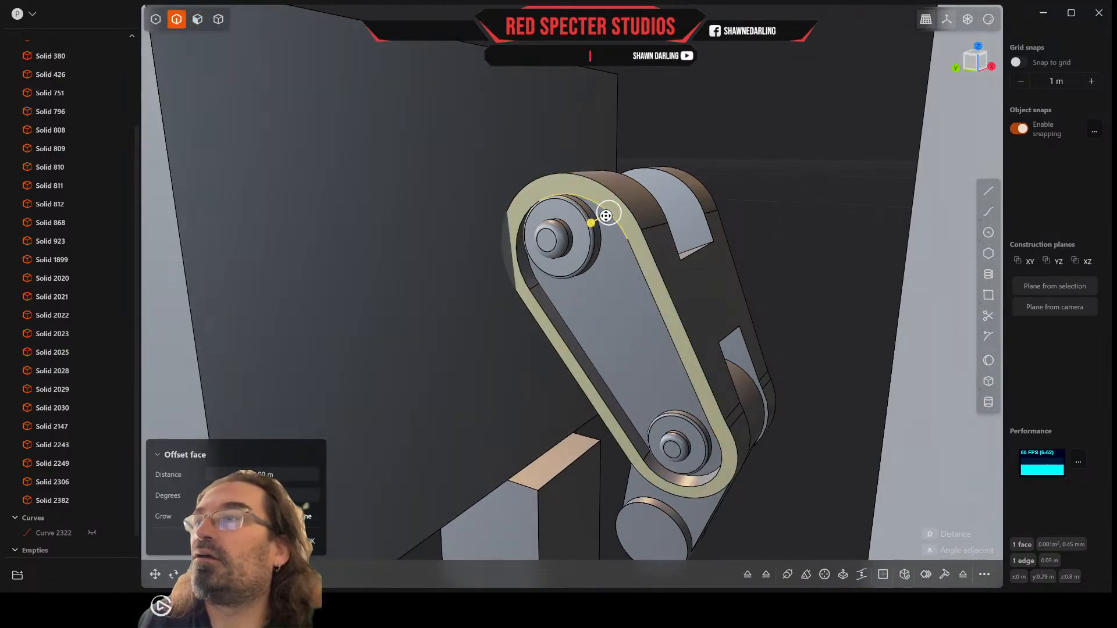
pyautogui.click(640, 272)
pyautogui.press('f')
pyautogui.click(625, 235)
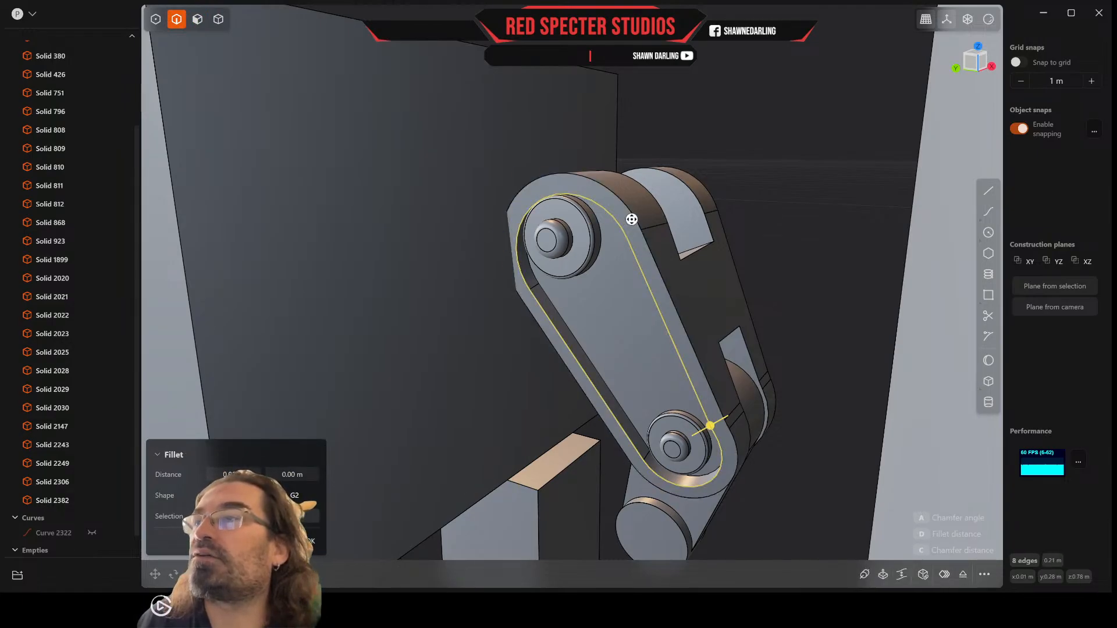
pyautogui.click(631, 220)
pyautogui.moveTo(721, 219); pyautogui.dragTo(529, 229, button='middle')
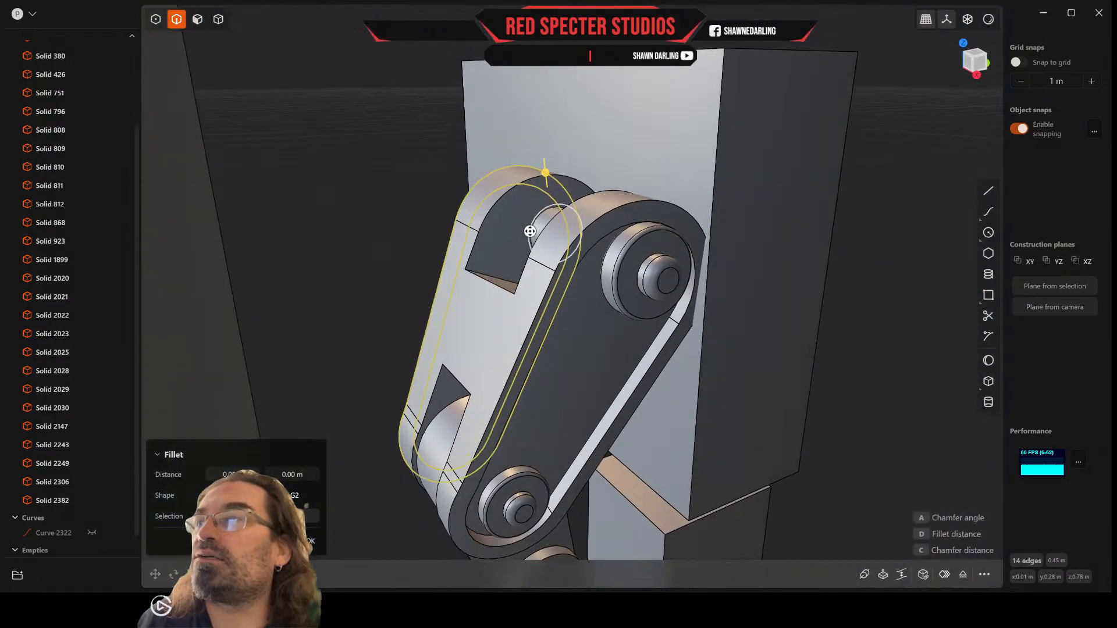
pyautogui.click(622, 212)
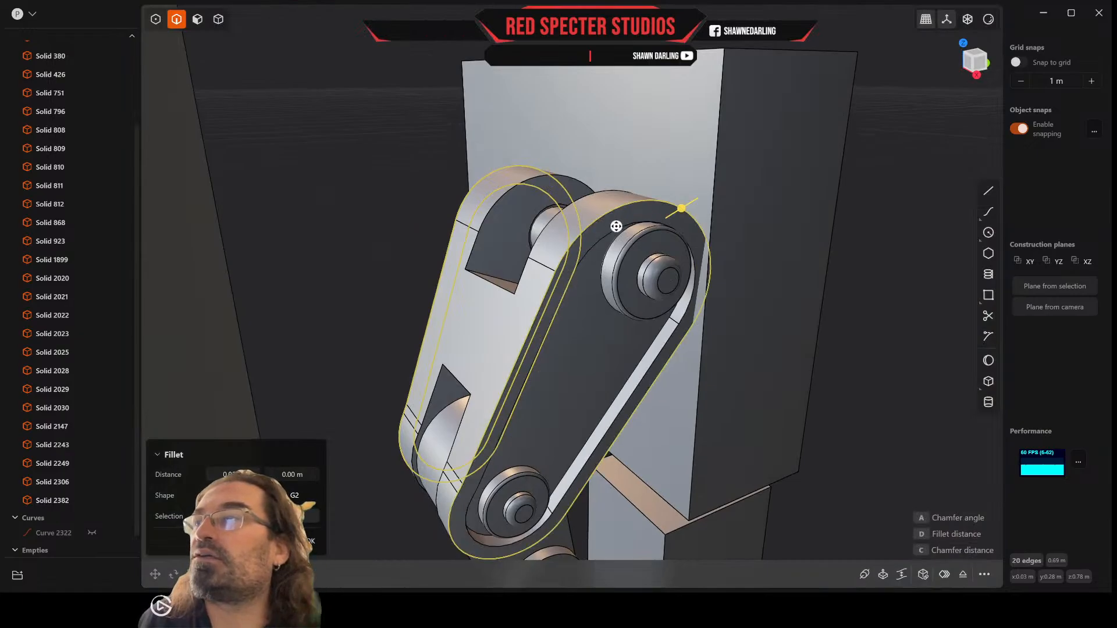
pyautogui.click(616, 219)
pyautogui.moveTo(673, 228); pyautogui.dragTo(673, 231)
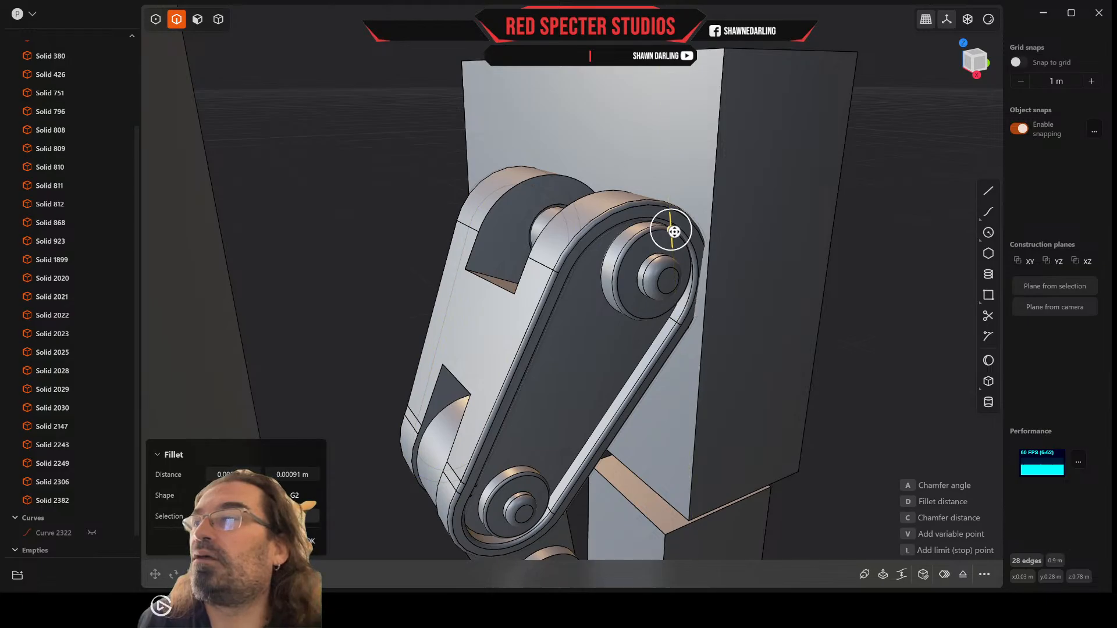
pyautogui.press('Return')
# Step: Fillet the full outline of the thumb segment's upper notch, including both arched ears around the pin, by about 0.0012 m
pyautogui.moveTo(666, 230); pyautogui.dragTo(635, 204, button='middle')
pyautogui.moveTo(537, 250); pyautogui.dragTo(594, 276, button='middle')
pyautogui.scroll(3, 583, 276)
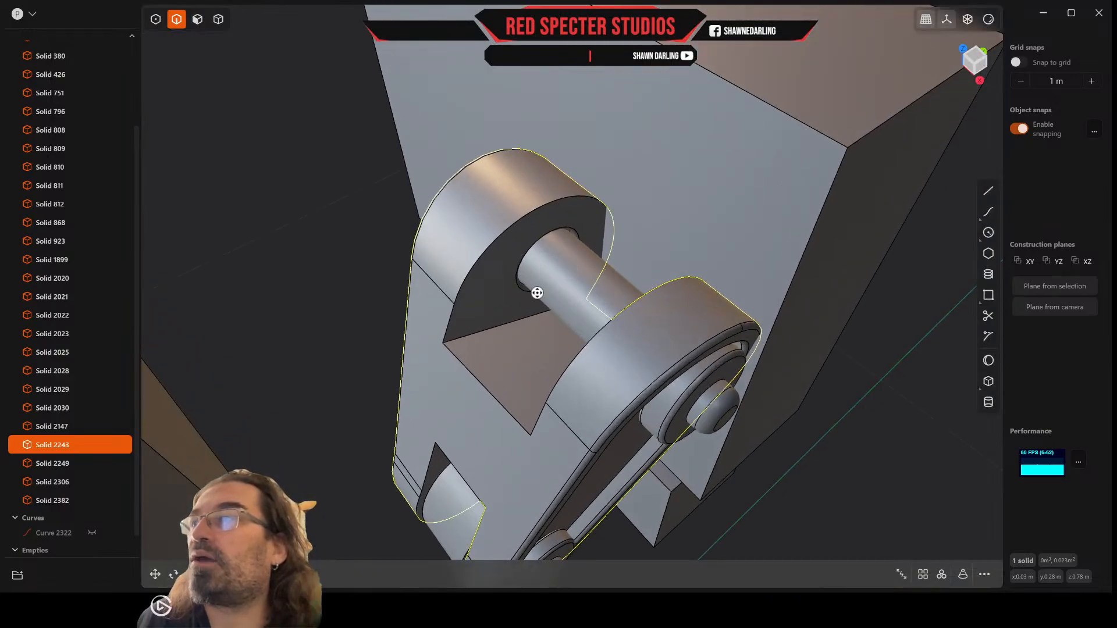
pyautogui.click(531, 213)
pyautogui.press('f')
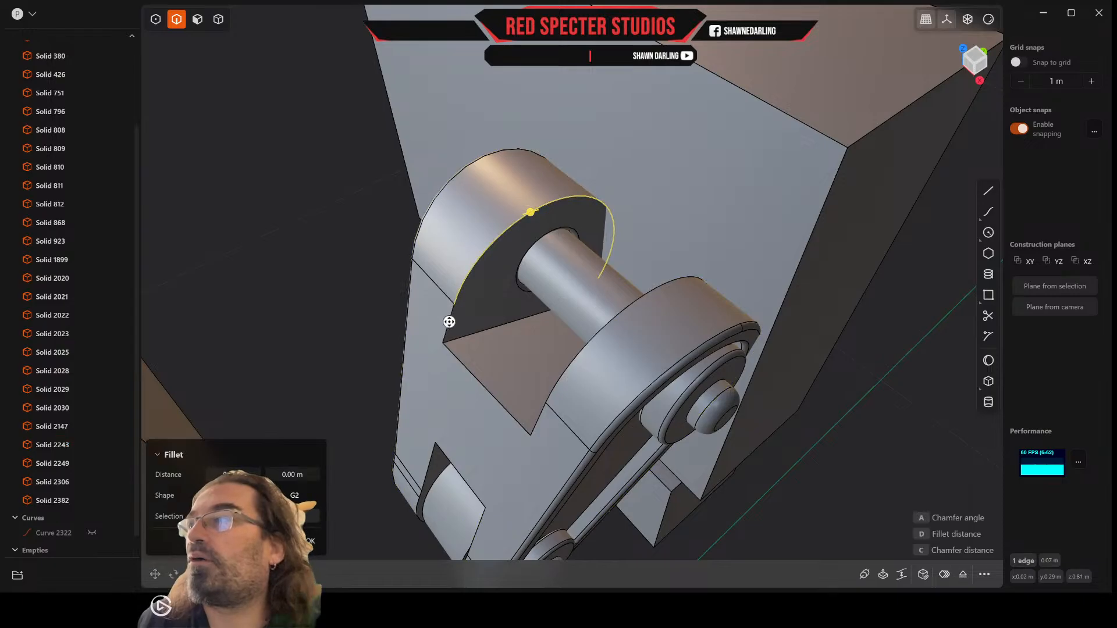
pyautogui.click(563, 376)
pyautogui.moveTo(563, 377); pyautogui.dragTo(569, 342, button='middle')
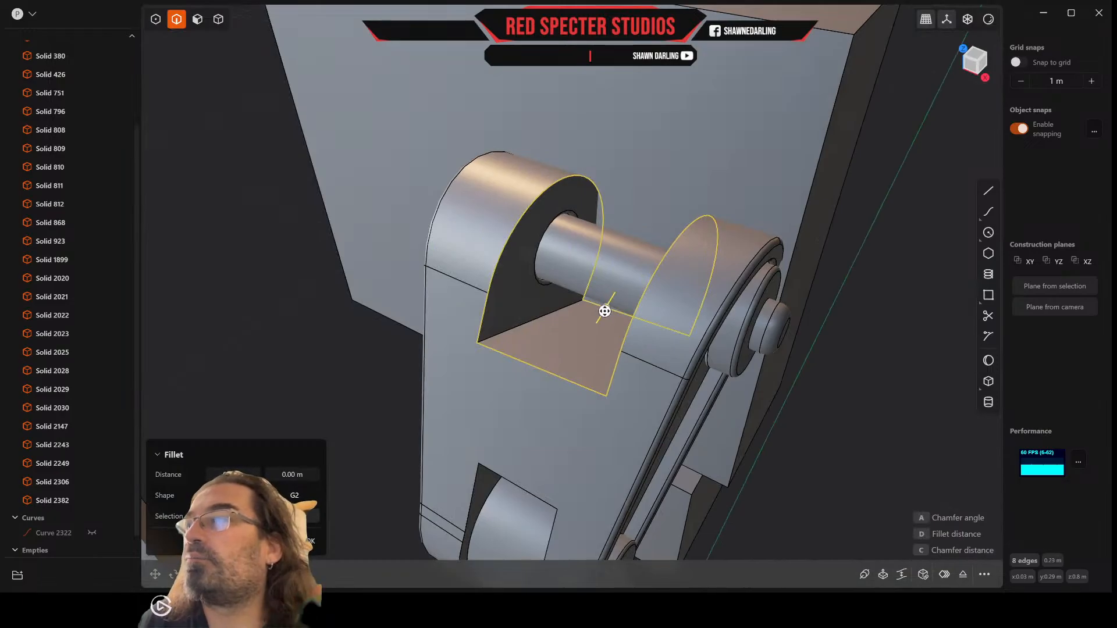
pyautogui.moveTo(607, 308); pyautogui.dragTo(612, 305)
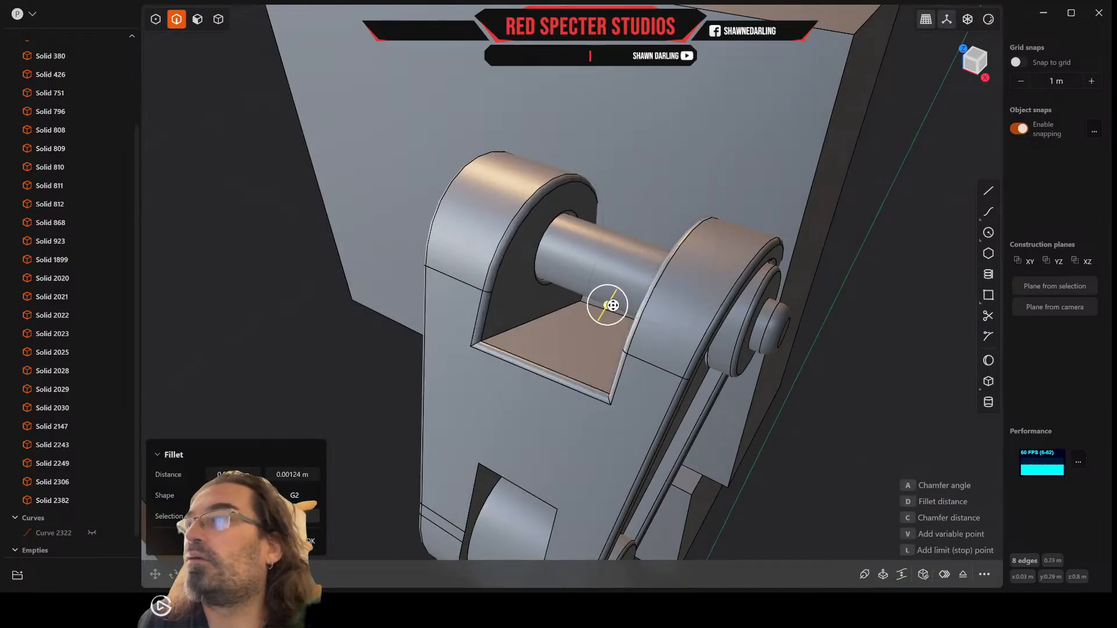
pyautogui.rightClick(612, 305)
# Step: Fillet the full outline edges of the thumb segment's lower notch with a small radius, from the front around to the back
pyautogui.moveTo(603, 319); pyautogui.dragTo(595, 199, button='middle')
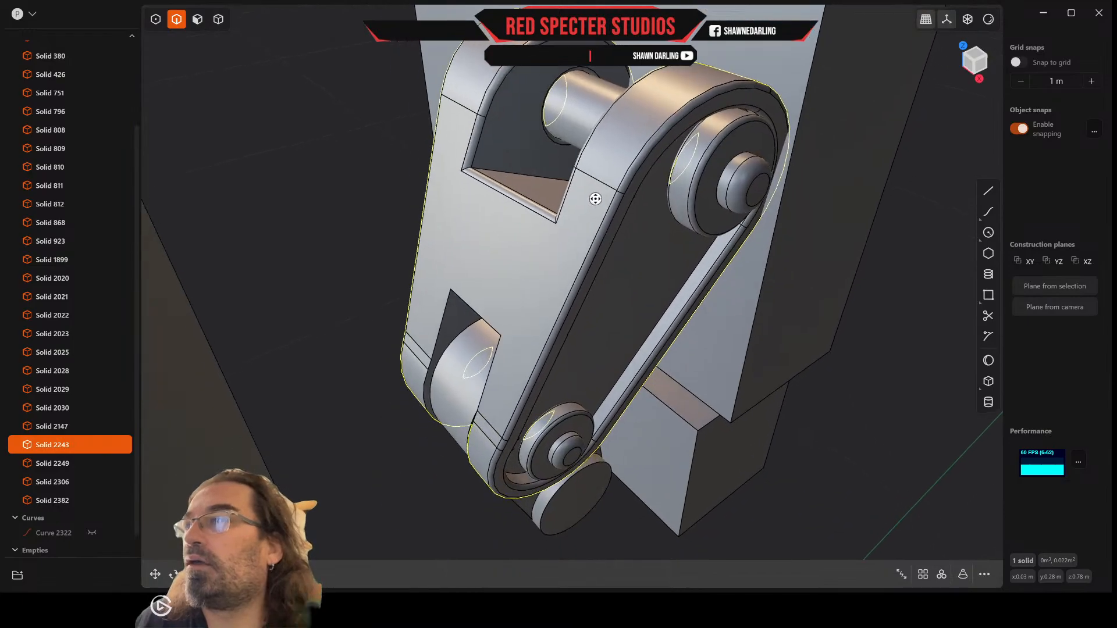
pyautogui.doubleClick(469, 303)
pyautogui.press('f')
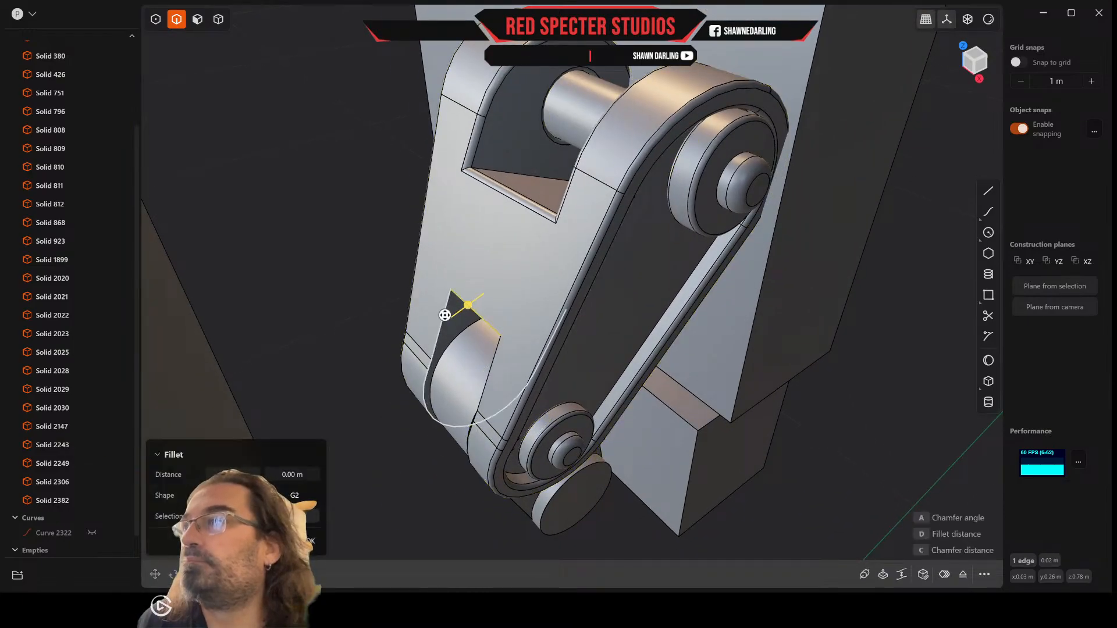
pyautogui.moveTo(496, 349); pyautogui.dragTo(461, 262, button='middle')
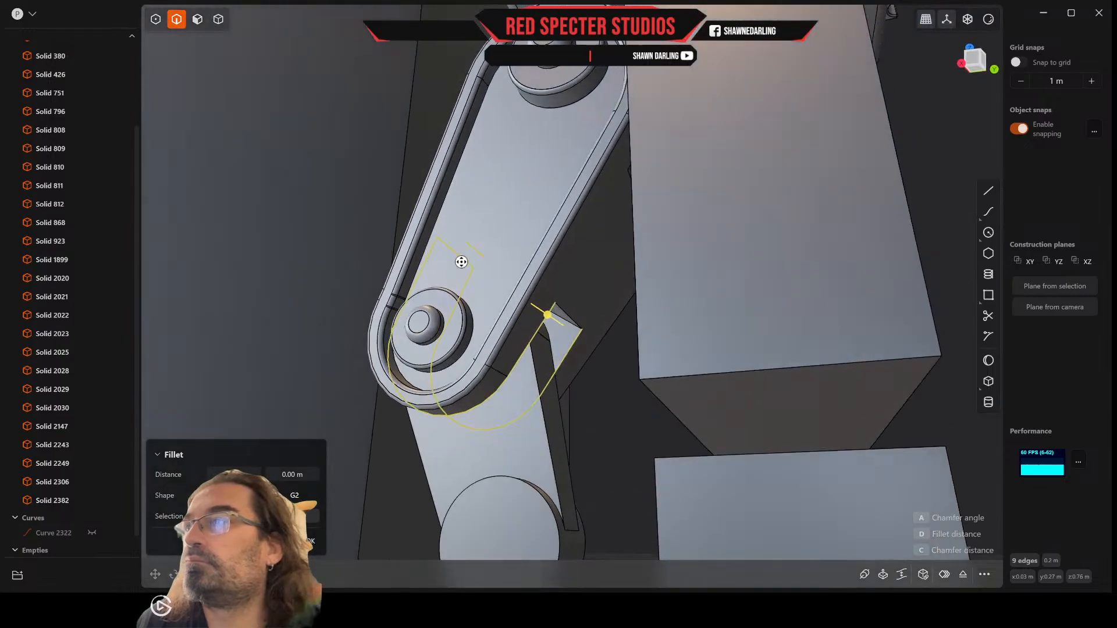
pyautogui.moveTo(565, 315); pyautogui.dragTo(572, 319)
pyautogui.rightClick(571, 319)
# Step: Fillet the two inner corner edges inside the thumb segment's lower notch with a small radius
pyautogui.moveTo(569, 320); pyautogui.dragTo(359, 266, button='middle')
pyautogui.click(563, 320)
pyautogui.press('b')
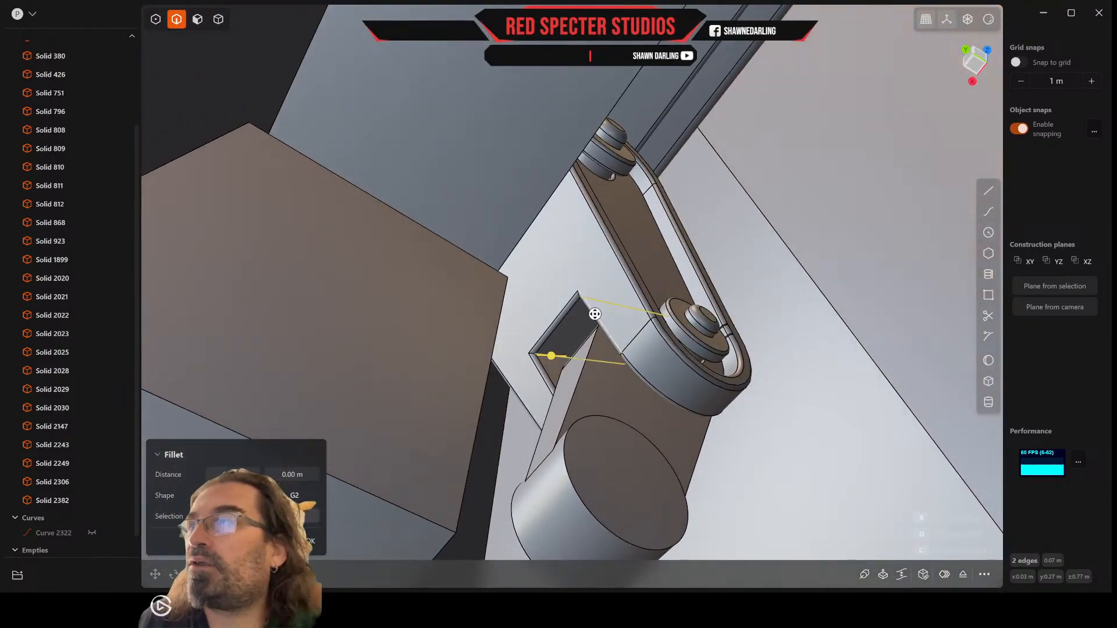
pyautogui.moveTo(558, 358); pyautogui.dragTo(557, 353)
pyautogui.rightClick(565, 326)
# Step: Fillet the two inner corner edges at the floor of the thumb segment's upper notch by about 0.0009 m
pyautogui.moveTo(570, 305); pyautogui.dragTo(838, 498, button='middle')
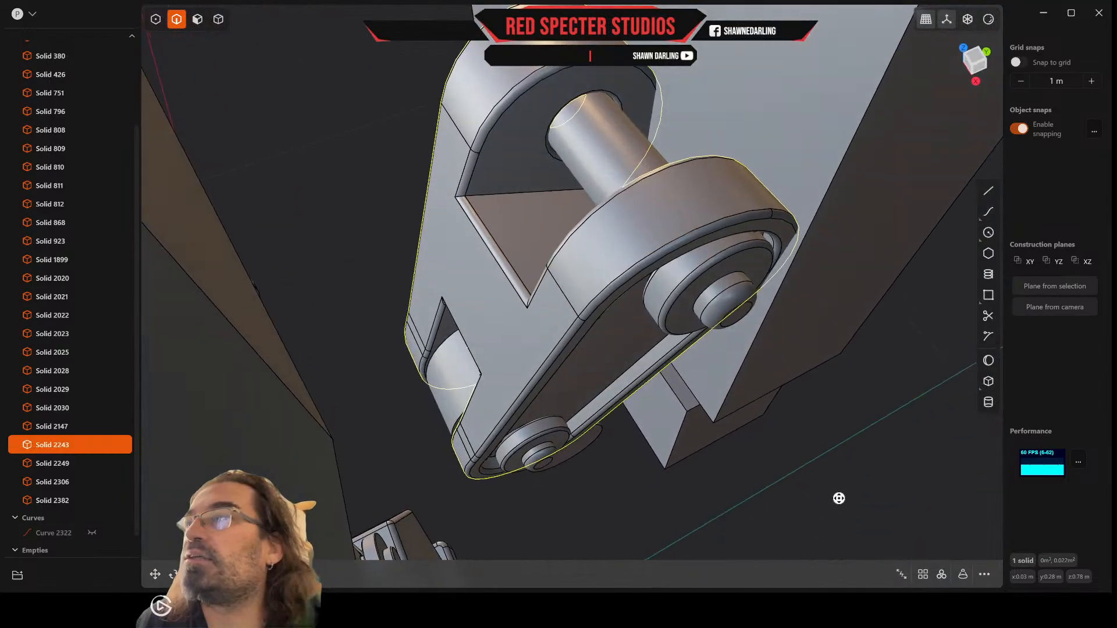
pyautogui.click(537, 191)
pyautogui.press('f')
pyautogui.moveTo(537, 193); pyautogui.dragTo(641, 229, button='middle')
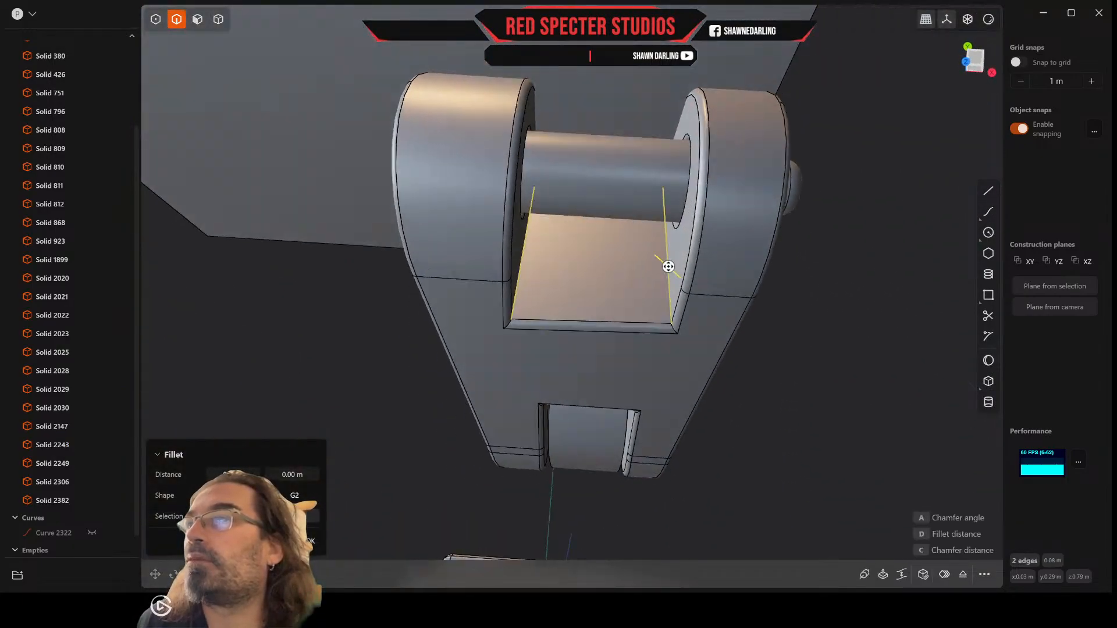
pyautogui.moveTo(667, 267); pyautogui.dragTo(665, 265)
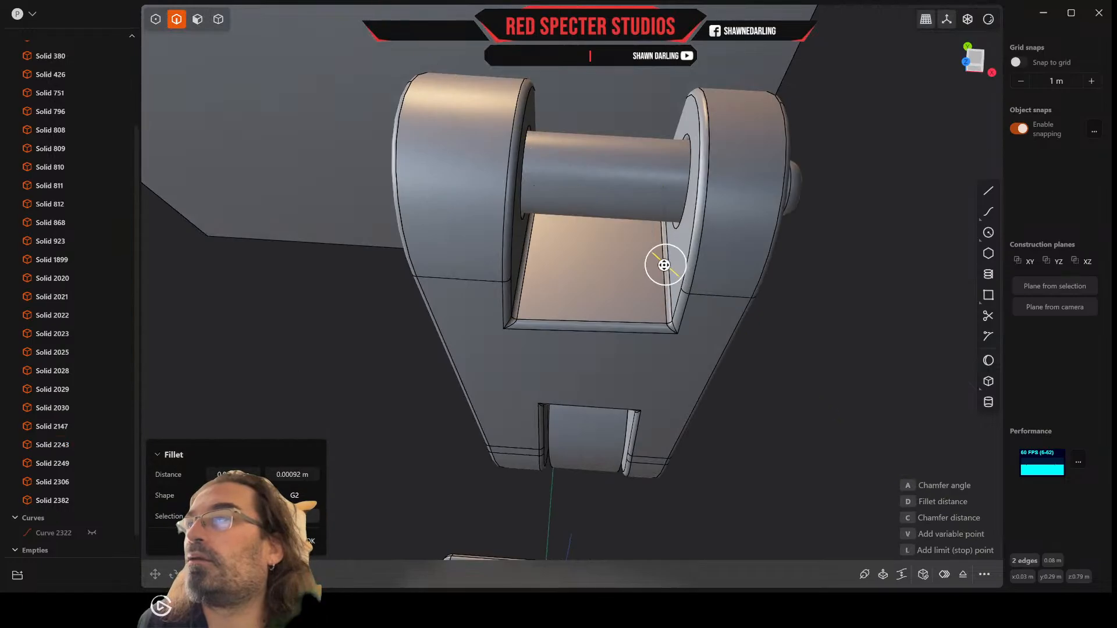
pyautogui.rightClick(664, 265)
# Step: Fillet the rounded top and long side edges on both sides of the lower thumb link by about 0.0017 m
pyautogui.moveTo(664, 265); pyautogui.dragTo(533, 198, button='middle')
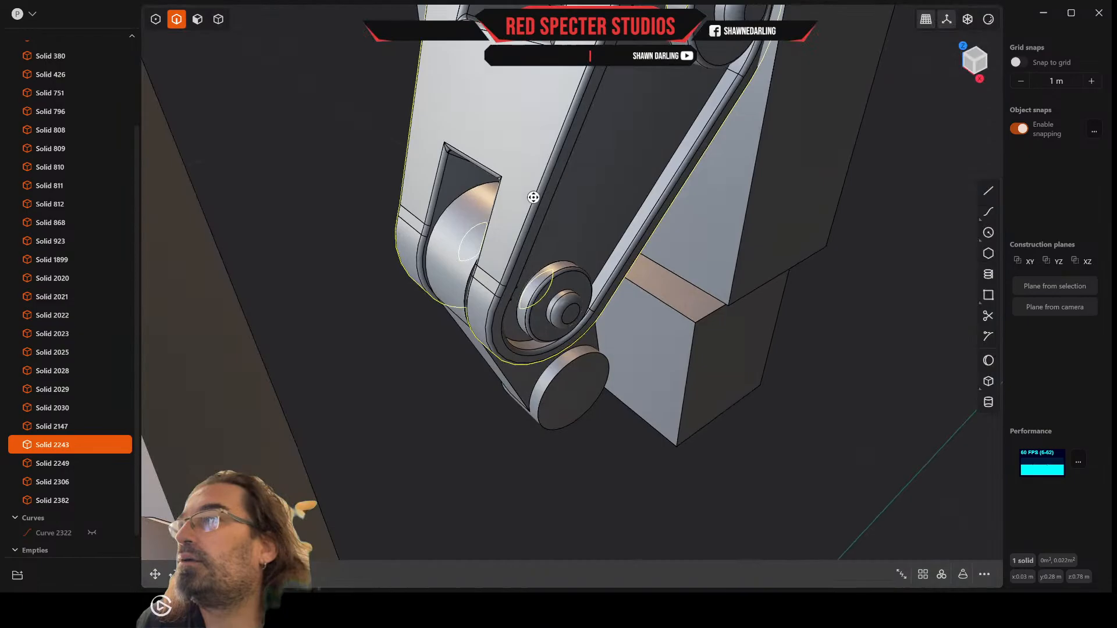
pyautogui.click(457, 196)
pyautogui.press('f')
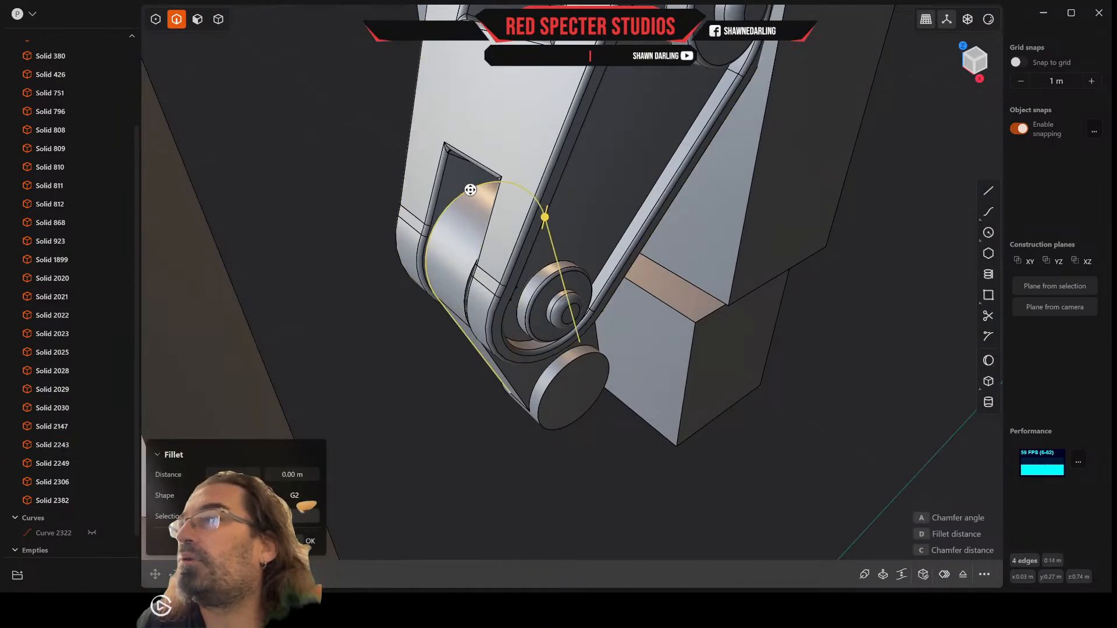
pyautogui.moveTo(472, 265); pyautogui.dragTo(500, 306, button='middle')
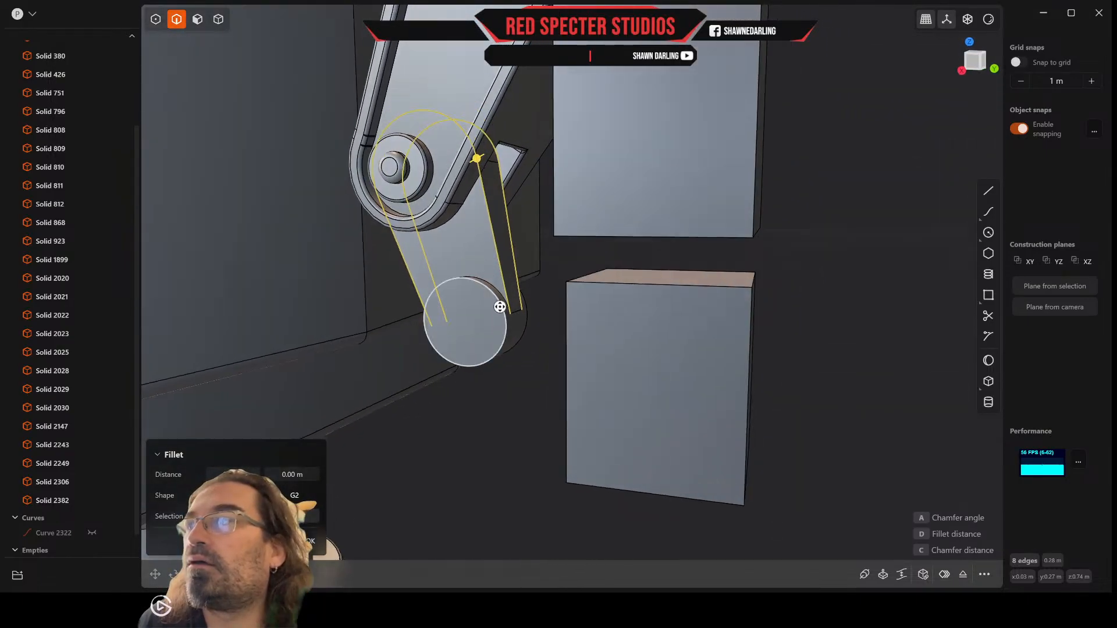
pyautogui.moveTo(478, 158); pyautogui.dragTo(482, 159)
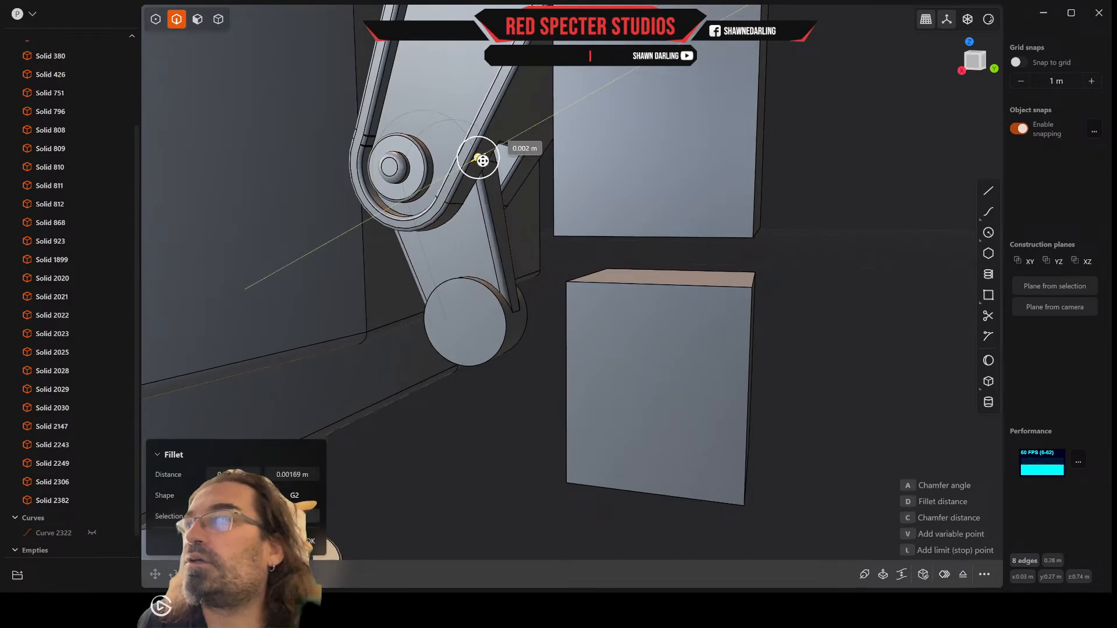
pyautogui.rightClick(483, 161)
# Step: Fillet the curved edges where the end cylinder meets both side faces of the lower thumb link by about 0.0005 m
pyautogui.moveTo(481, 201); pyautogui.dragTo(489, 242, button='middle')
pyautogui.scroll(4, 490, 243)
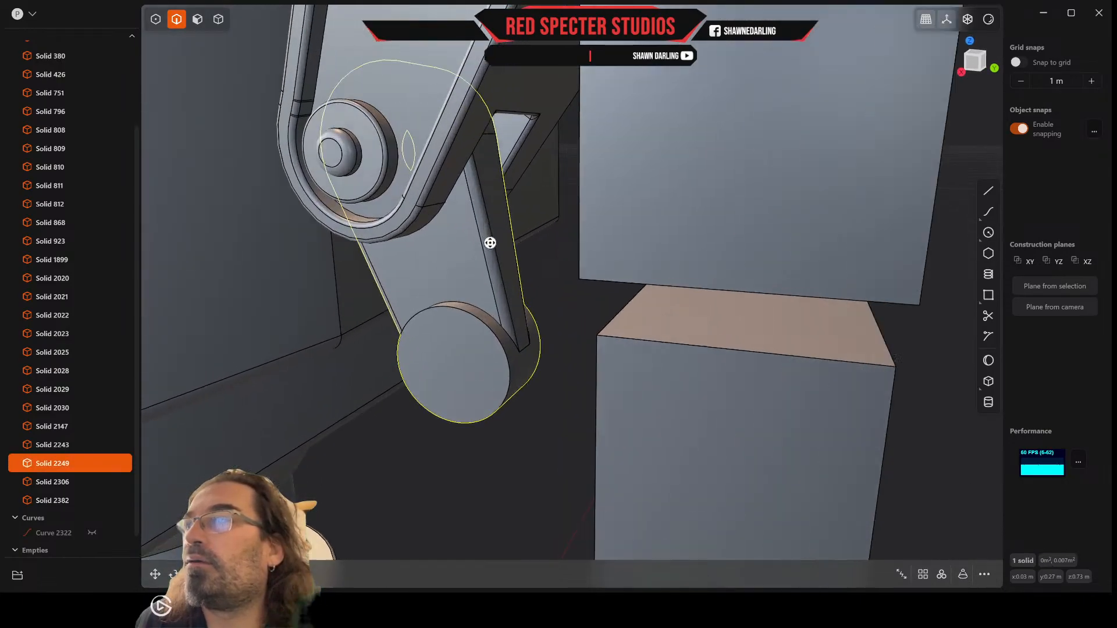
pyautogui.scroll(1, 490, 243)
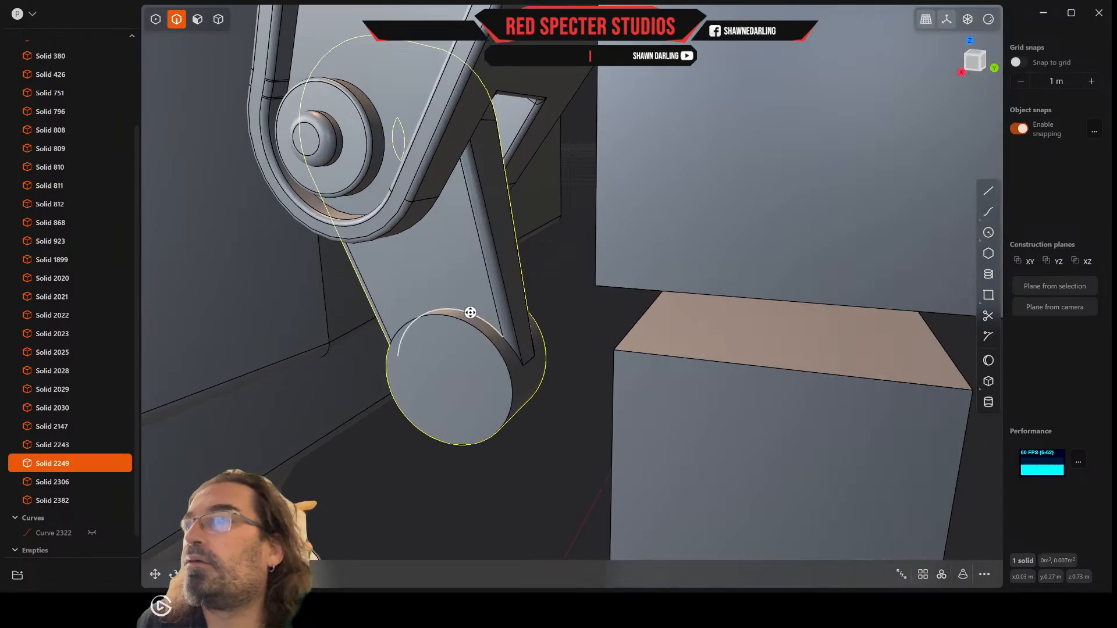
pyautogui.click(471, 312)
pyautogui.press('f')
pyautogui.moveTo(466, 312); pyautogui.dragTo(237, 344, button='middle')
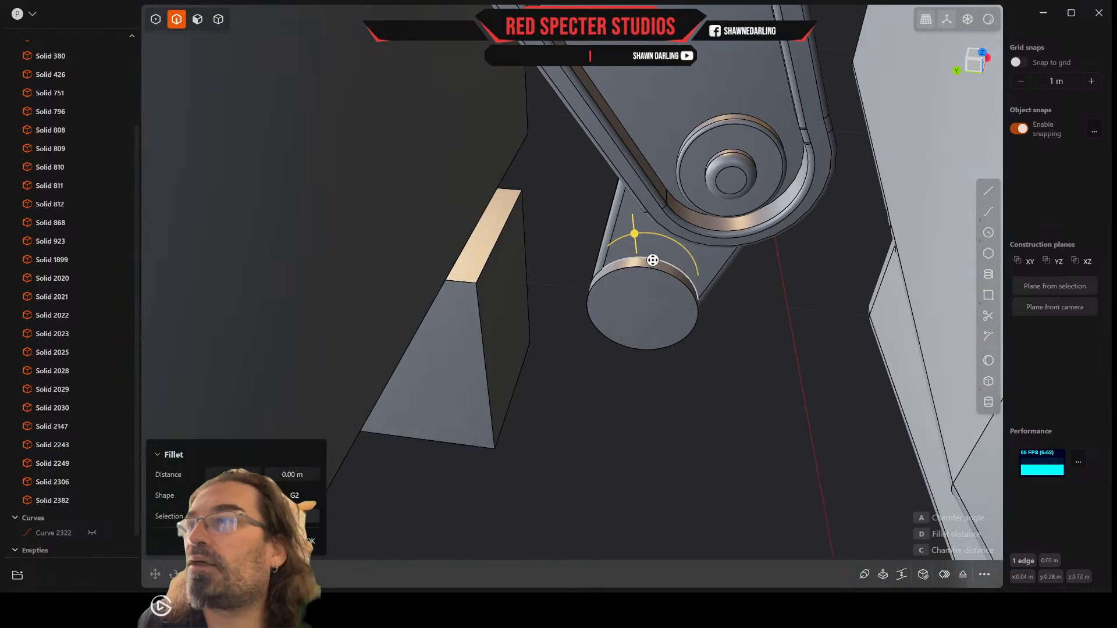
pyautogui.scroll(4, 652, 259)
pyautogui.scroll(3, 594, 252)
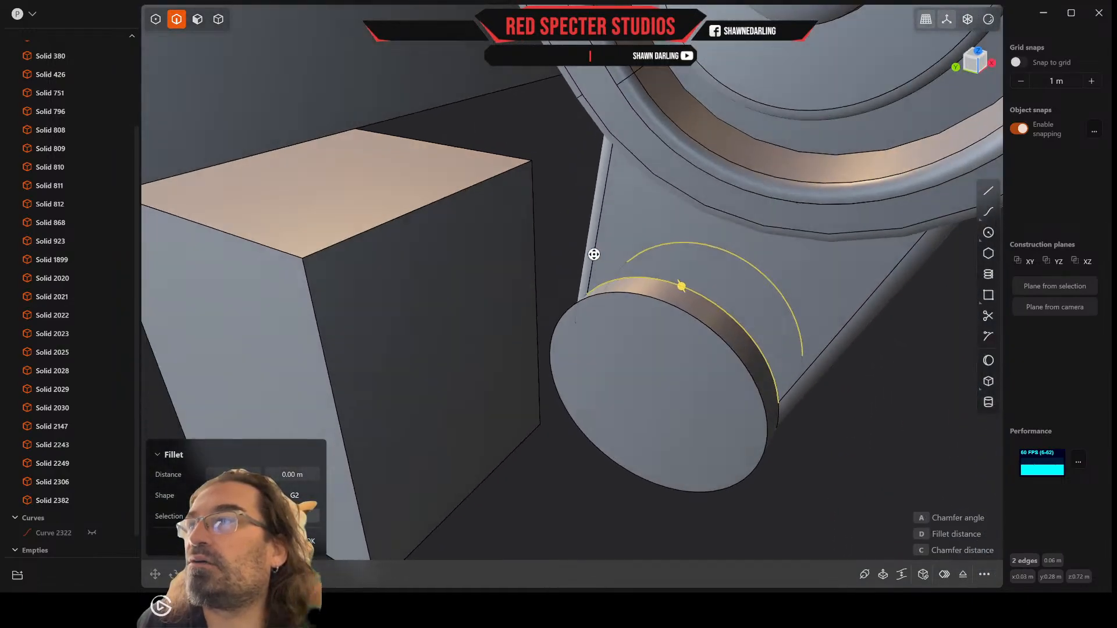
pyautogui.moveTo(691, 304); pyautogui.dragTo(694, 302)
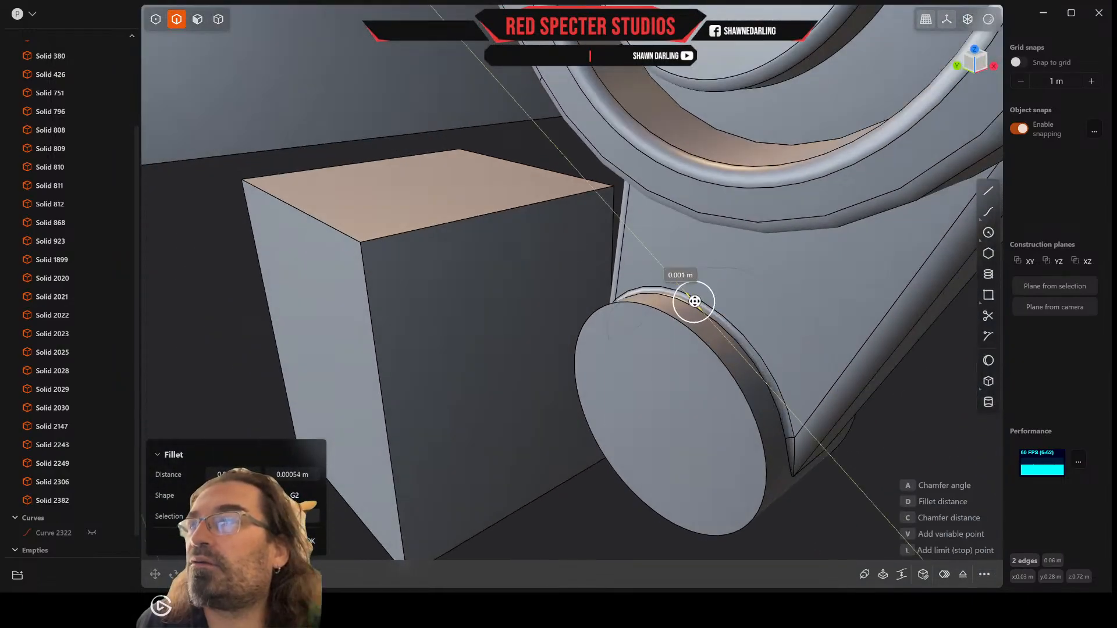
pyautogui.press('Return')
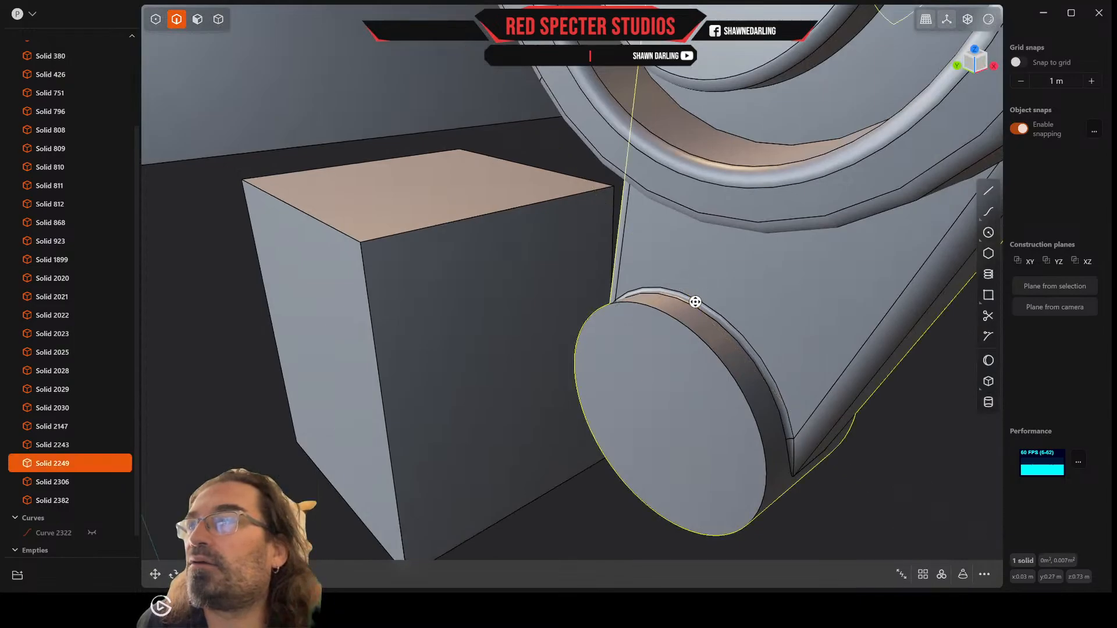
# Step: Fillet the circular outer edges at both ends of the thumb tip cylinder by about 0.0006 m
pyautogui.click(689, 328)
pyautogui.press('f')
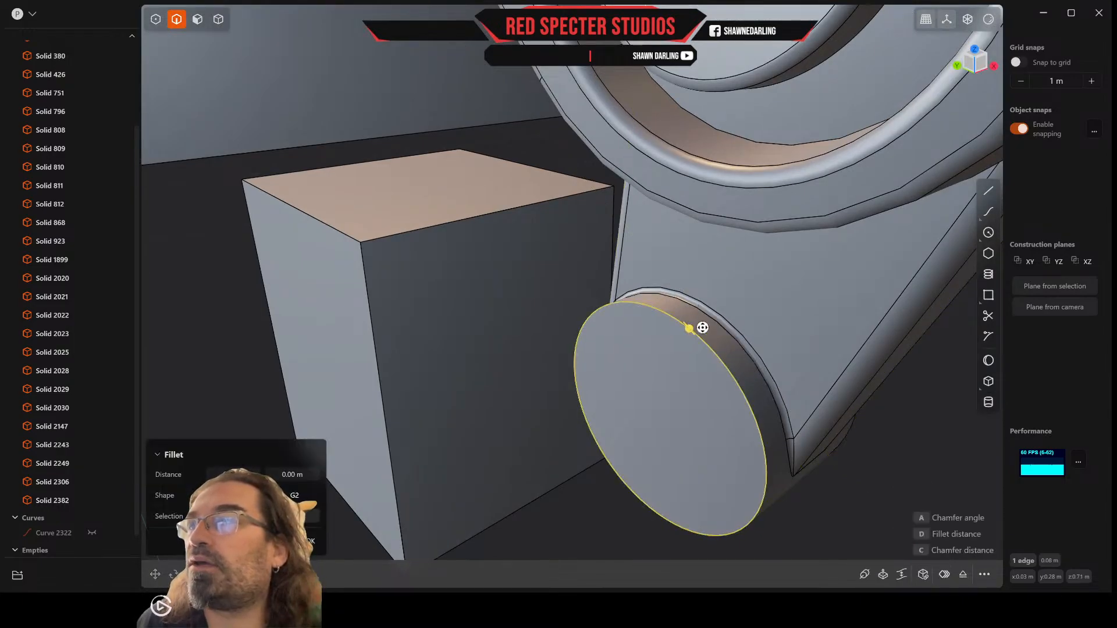
pyautogui.moveTo(702, 328); pyautogui.dragTo(572, 300, button='middle')
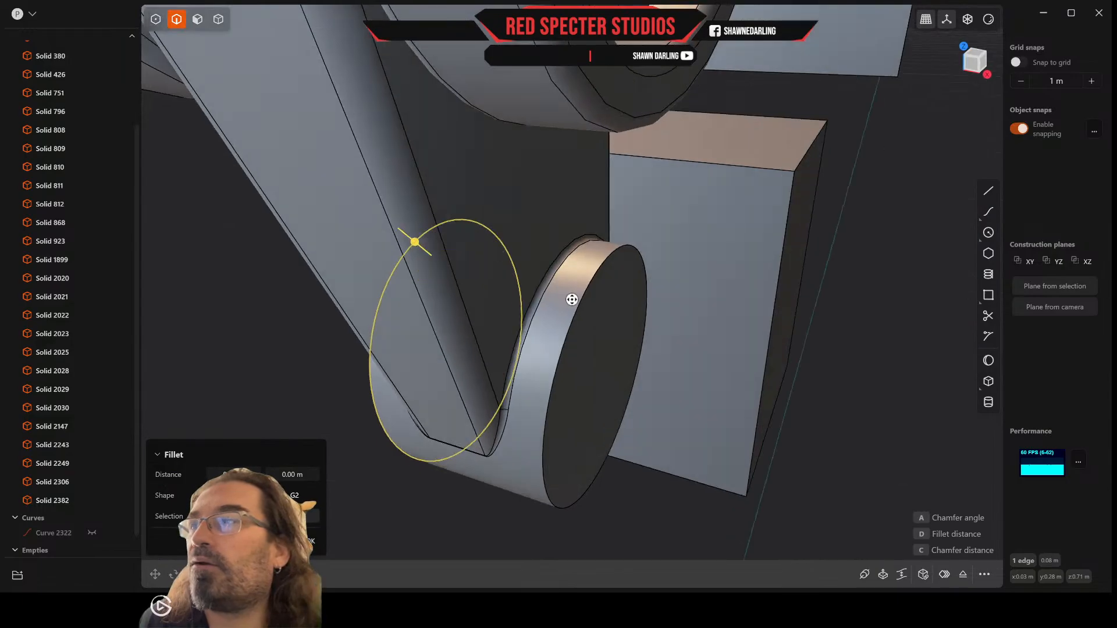
pyautogui.moveTo(577, 308); pyautogui.dragTo(580, 310)
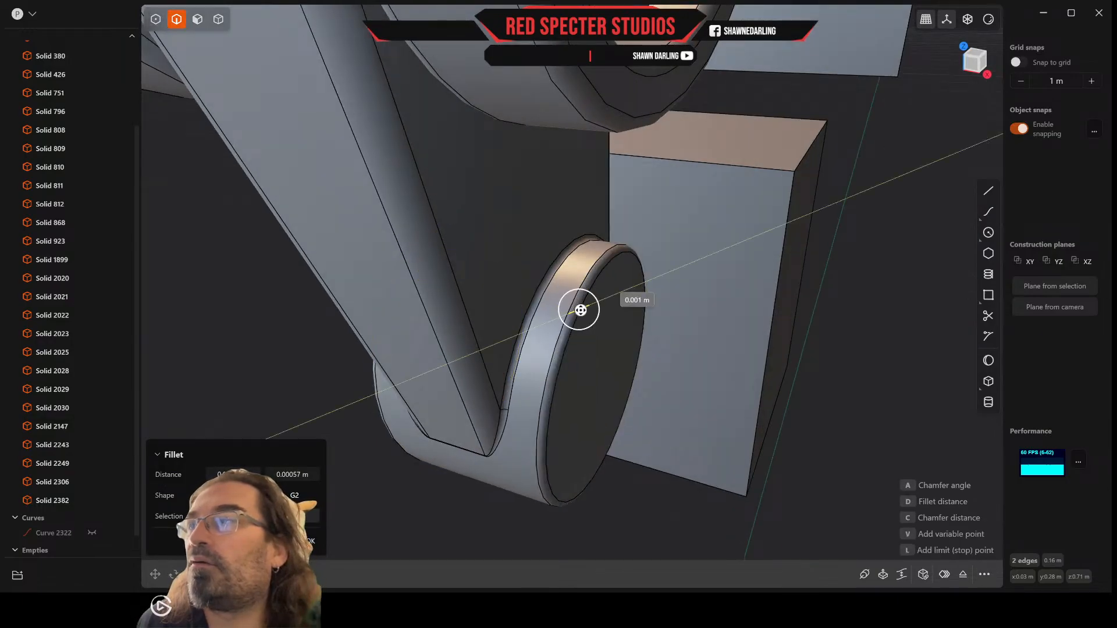
pyautogui.rightClick(580, 310)
# Step: Clear the selection and examine the filleted thumb from several sides together with the hand blocks and forearm
pyautogui.scroll(-5, 581, 310)
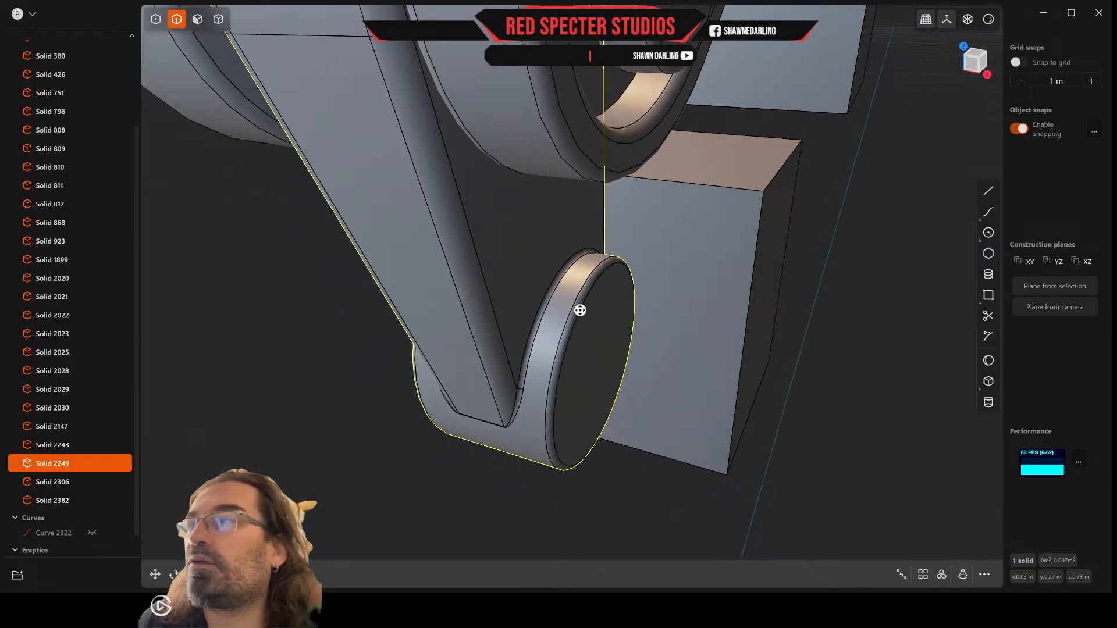
pyautogui.moveTo(581, 310); pyautogui.dragTo(539, 317, button='middle')
pyautogui.scroll(-6, 540, 317)
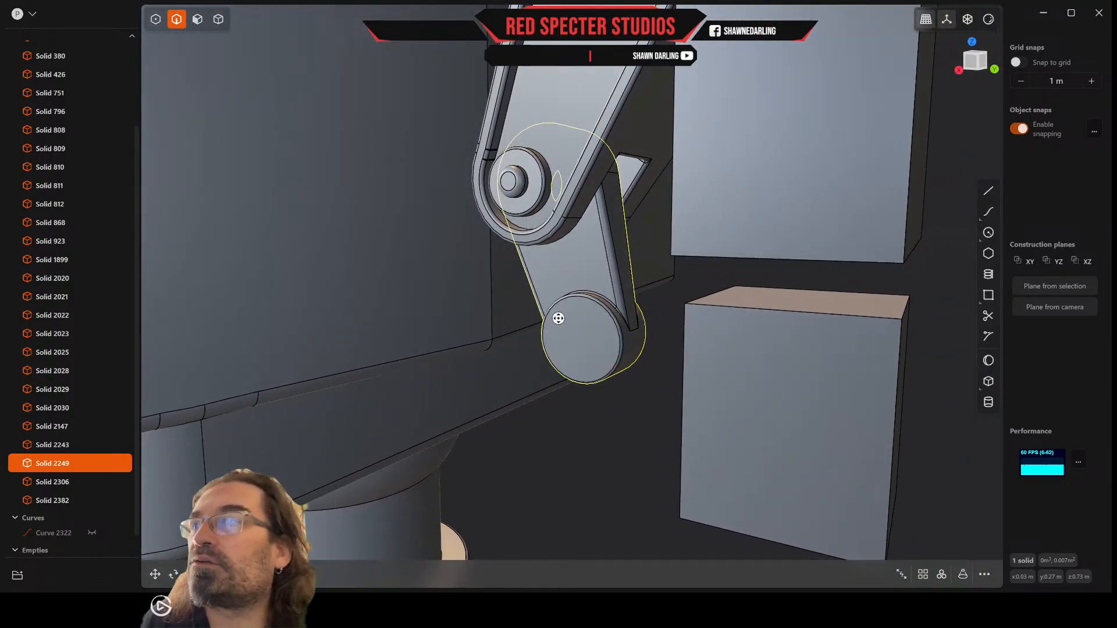
pyautogui.scroll(-4, 559, 318)
pyautogui.moveTo(525, 292); pyautogui.dragTo(563, 321, button='middle')
pyautogui.click(581, 434)
pyautogui.moveTo(581, 434); pyautogui.dragTo(622, 439, button='middle')
pyautogui.scroll(5, 613, 374)
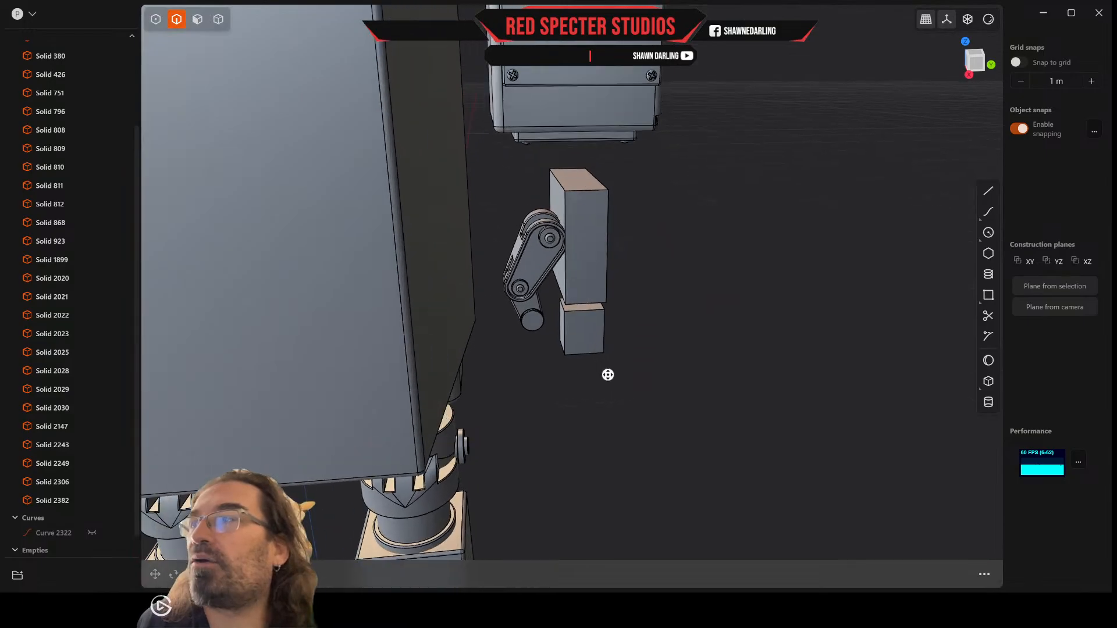
pyautogui.moveTo(605, 374); pyautogui.dragTo(619, 388, button='middle')
pyautogui.moveTo(664, 256); pyautogui.dragTo(819, 346, button='middle')
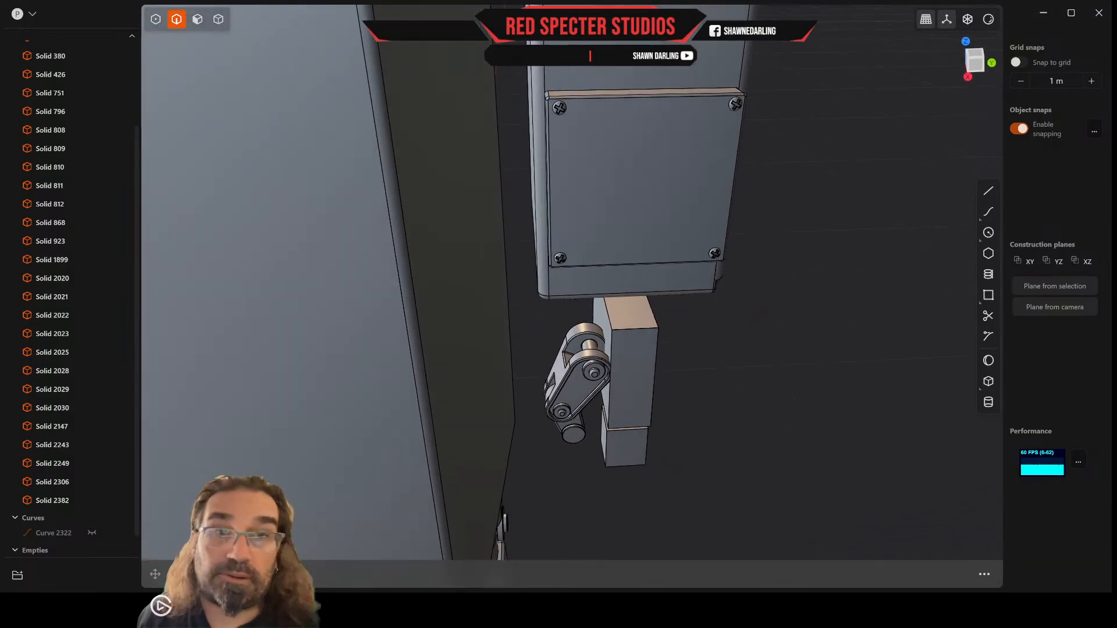